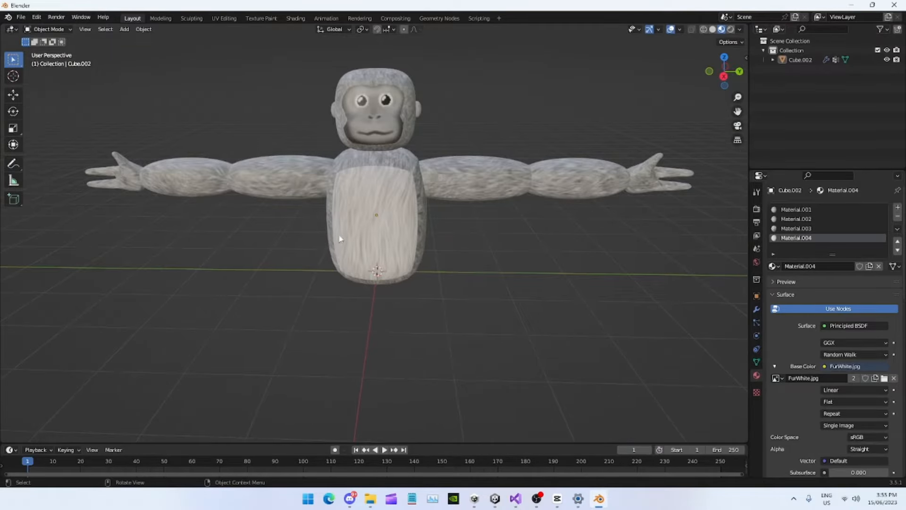
# - Delete the existing monkey character model from the scene
pyautogui.scroll(3, 414, 206)
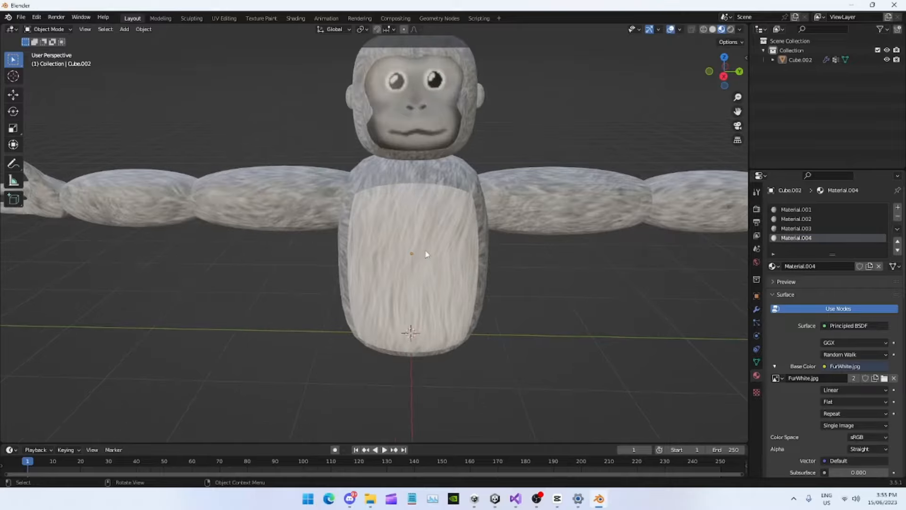
pyautogui.moveTo(433, 282); pyautogui.dragTo(365, 266, button='middle')
pyautogui.scroll(5, 364, 219)
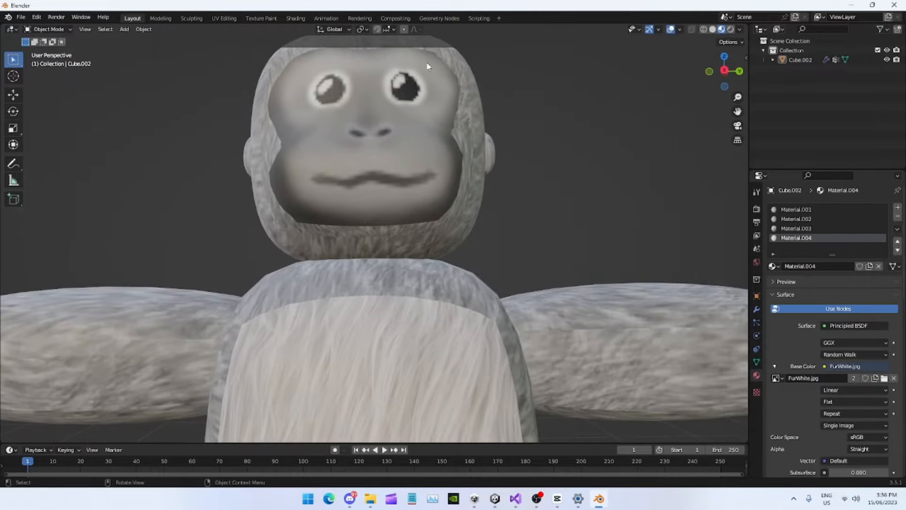
pyautogui.scroll(-5, 384, 272)
pyautogui.moveTo(384, 273)
pyautogui.mouseDown(button='middle')
pyautogui.moveTo(396, 259)
pyautogui.moveTo(389, 263)
pyautogui.mouseUp(button='middle')
pyautogui.click(391, 262)
pyautogui.press('Delete')
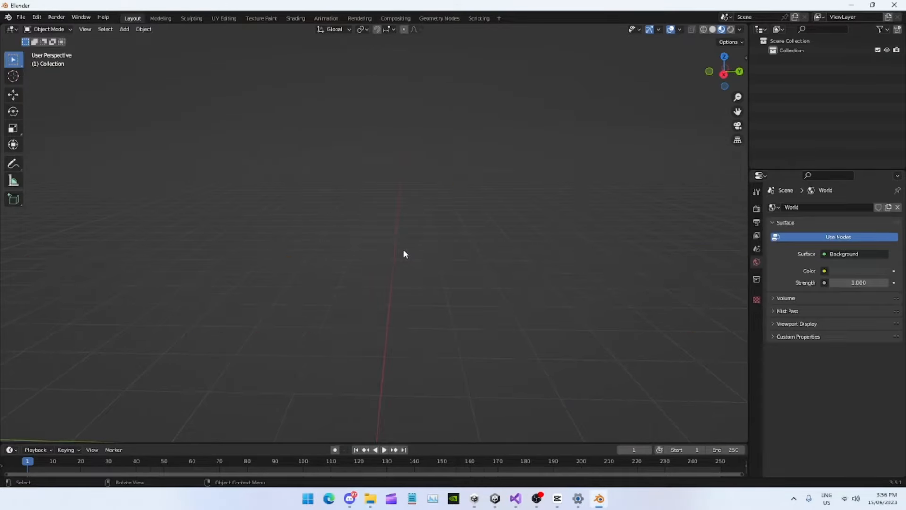
# - Add a cube mesh at the world origin of the empty scene
pyautogui.scroll(-4, 399, 299)
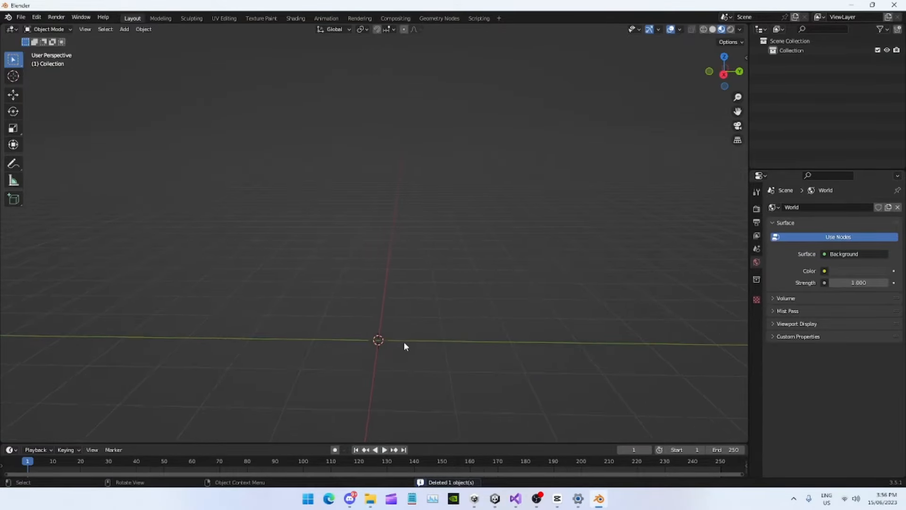
pyautogui.hotkey('shift', 'a')
pyautogui.moveTo(385, 295)
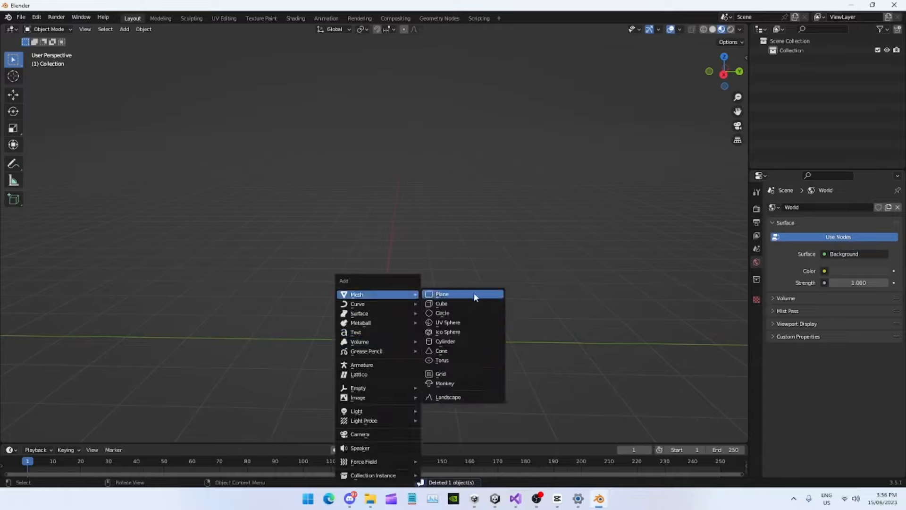
pyautogui.click(465, 306)
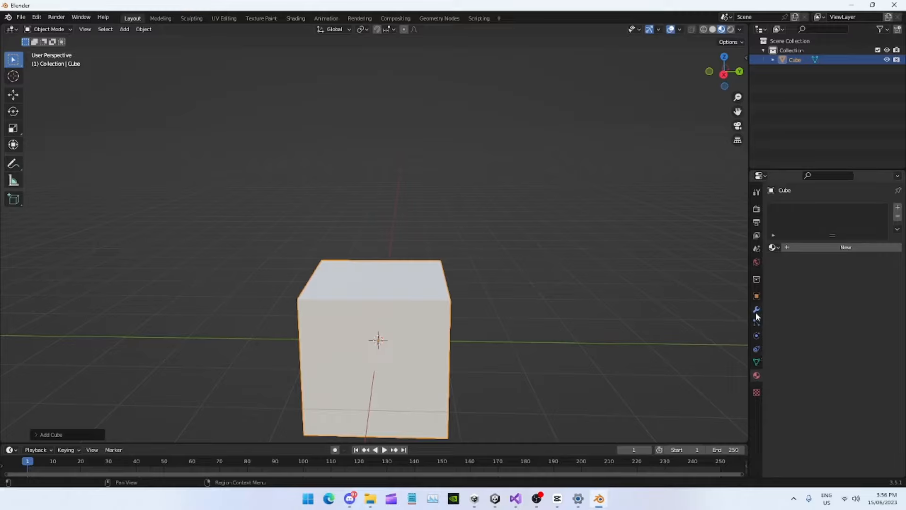
# - Give the cube a Catmull-Clark Subdivision Surface modifier with one viewport level
pyautogui.click(757, 310)
pyautogui.click(788, 210)
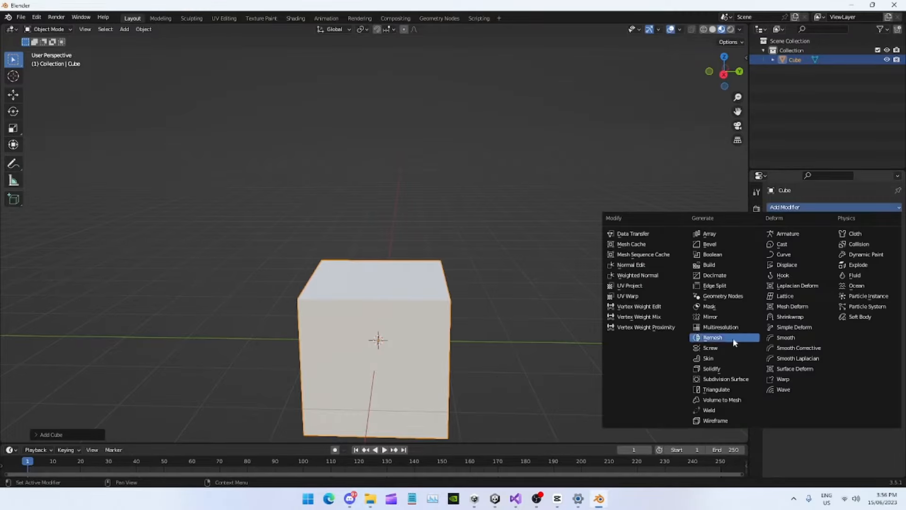
pyautogui.click(738, 380)
pyautogui.scroll(-1, 457, 335)
pyautogui.click(329, 334)
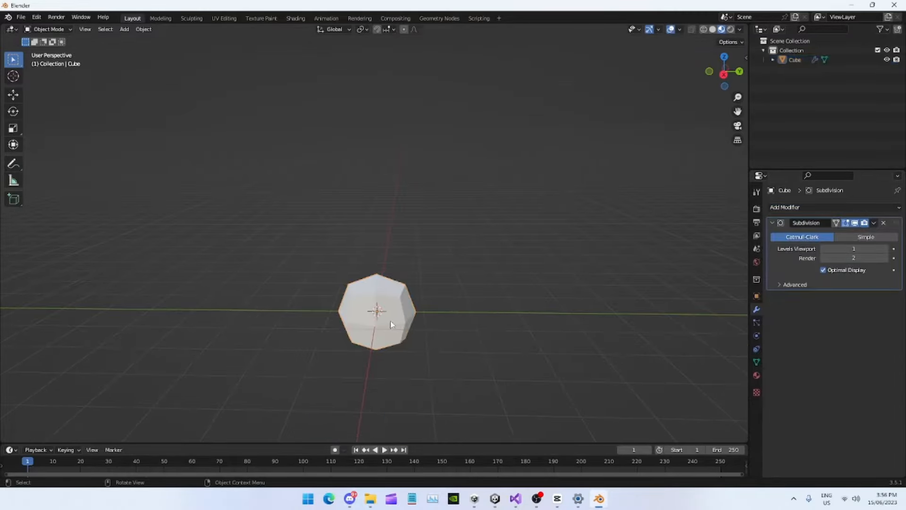
# - Export the subdivided cube as an FBX file and delete the original cube from the scene
pyautogui.click(21, 17)
pyautogui.moveTo(56, 152)
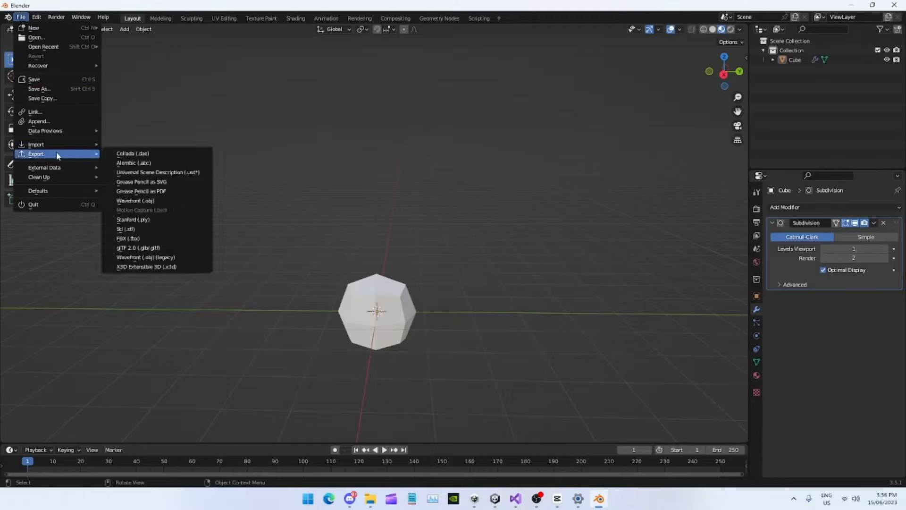
pyautogui.click(148, 231)
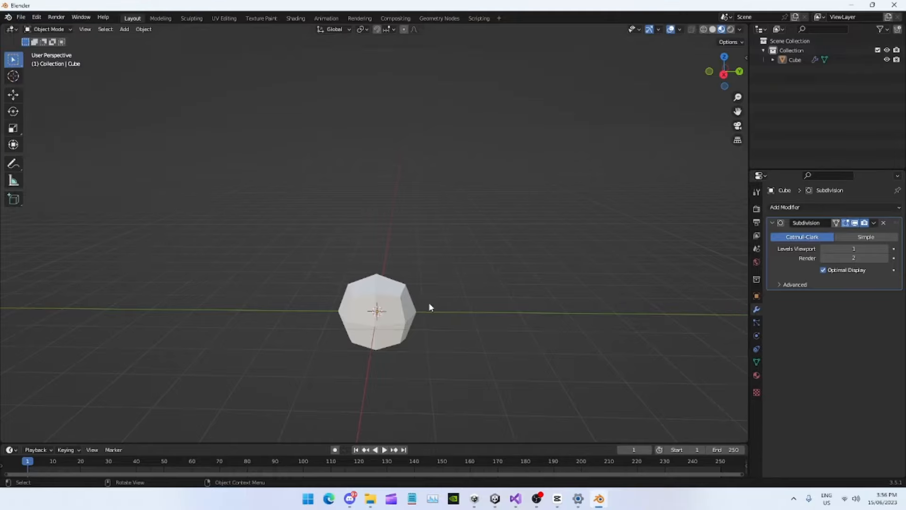
pyautogui.click(392, 311)
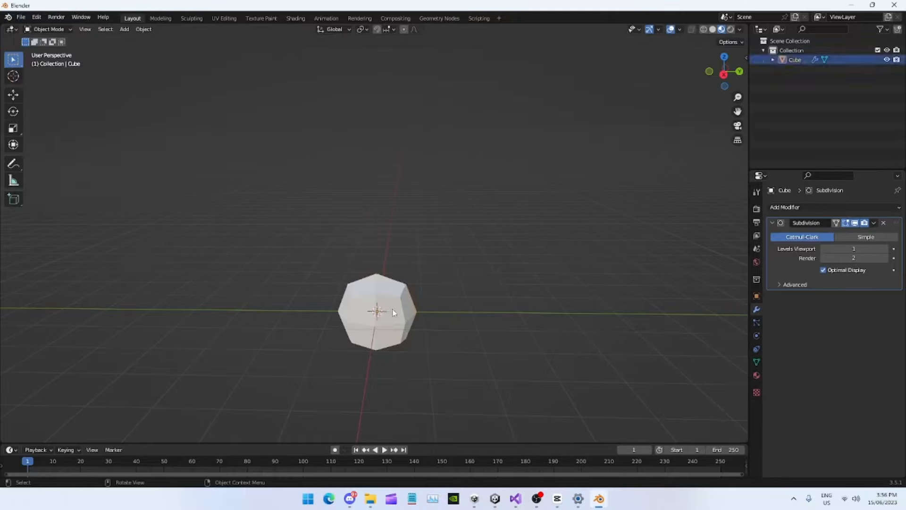
pyautogui.press('Delete')
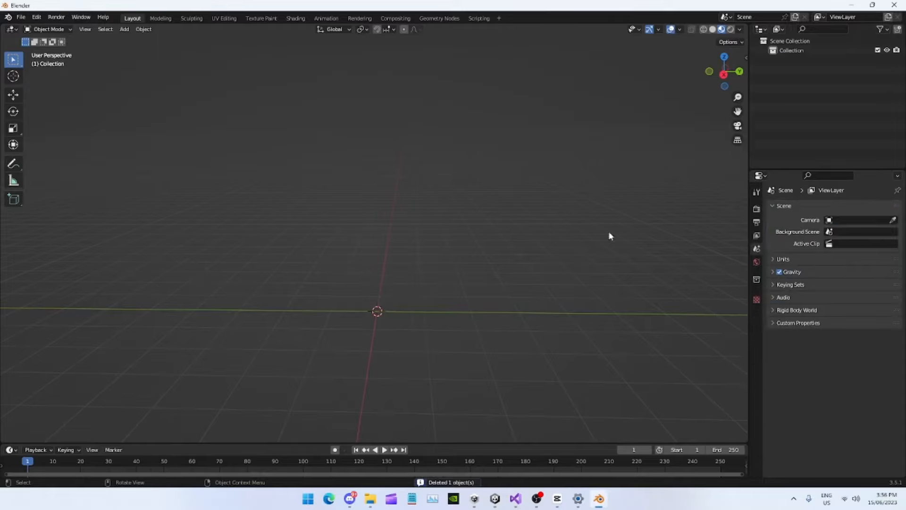
pyautogui.moveTo(334, 242); pyautogui.dragTo(350, 331)
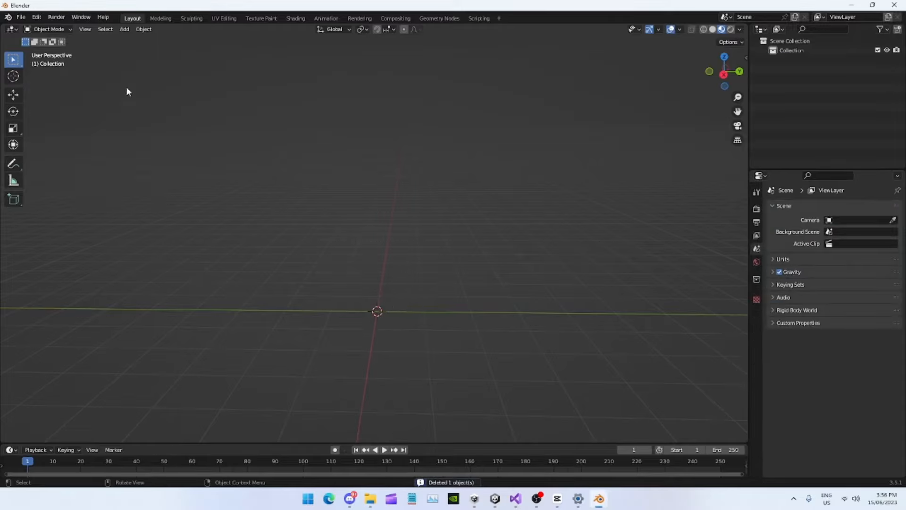
# - Import the exported cube's FBX file from the Downloads folder into the empty scene
pyautogui.click(21, 19)
pyautogui.moveTo(69, 145)
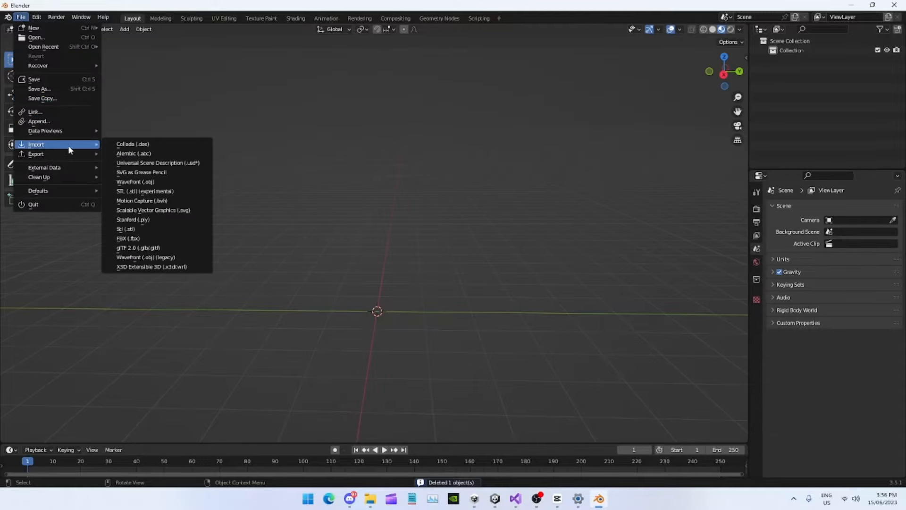
pyautogui.click(113, 239)
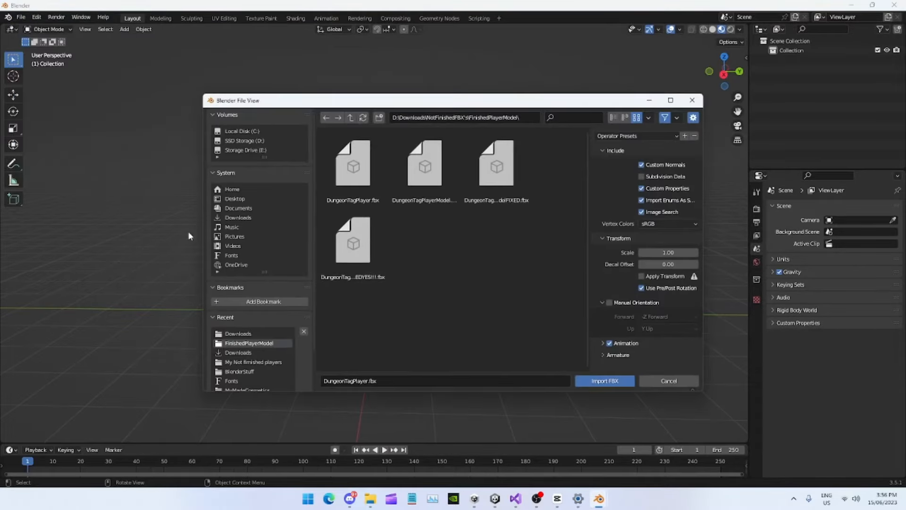
pyautogui.click(245, 333)
pyautogui.scroll(-10, 506, 279)
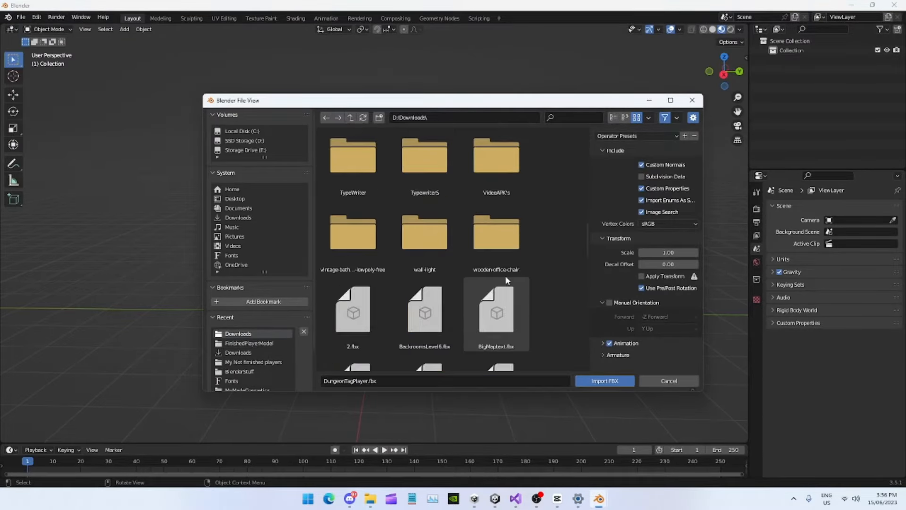
pyautogui.scroll(-3, 505, 279)
pyautogui.scroll(-3, 445, 256)
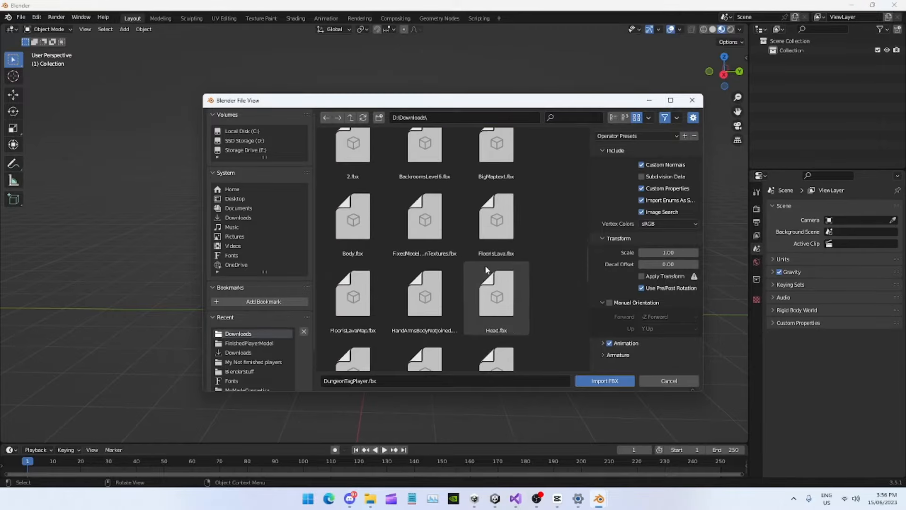
pyautogui.scroll(2, 425, 262)
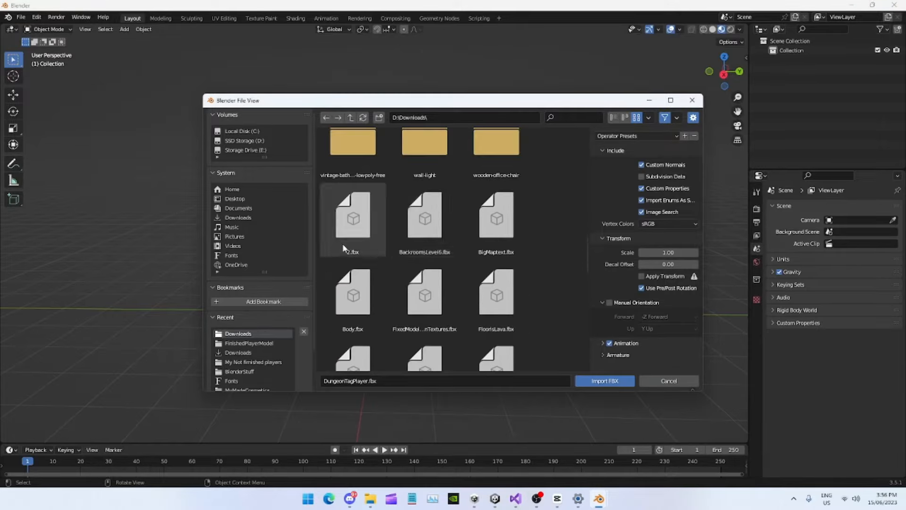
pyautogui.scroll(-1, 445, 251)
pyautogui.doubleClick(353, 264)
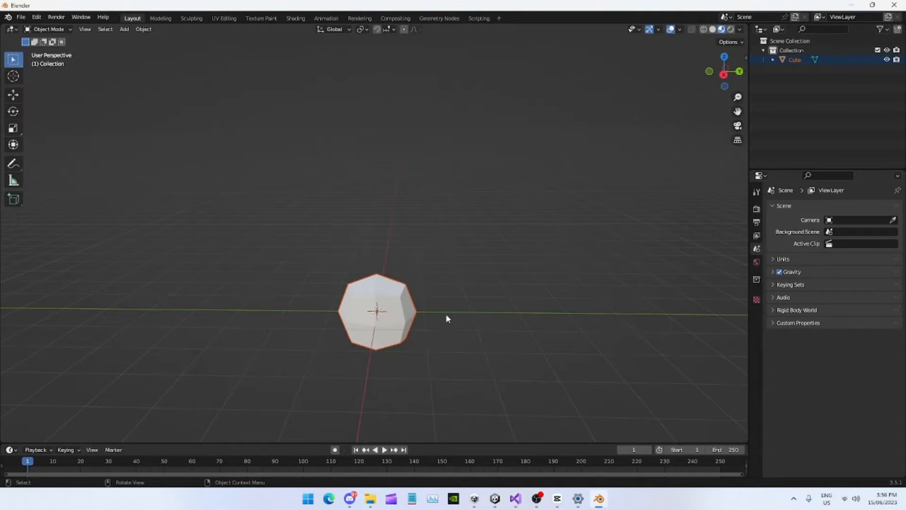
# - Open the imported mesh in Edit Mode with vertex selection and select its top centre vertex
pyautogui.scroll(4, 489, 314)
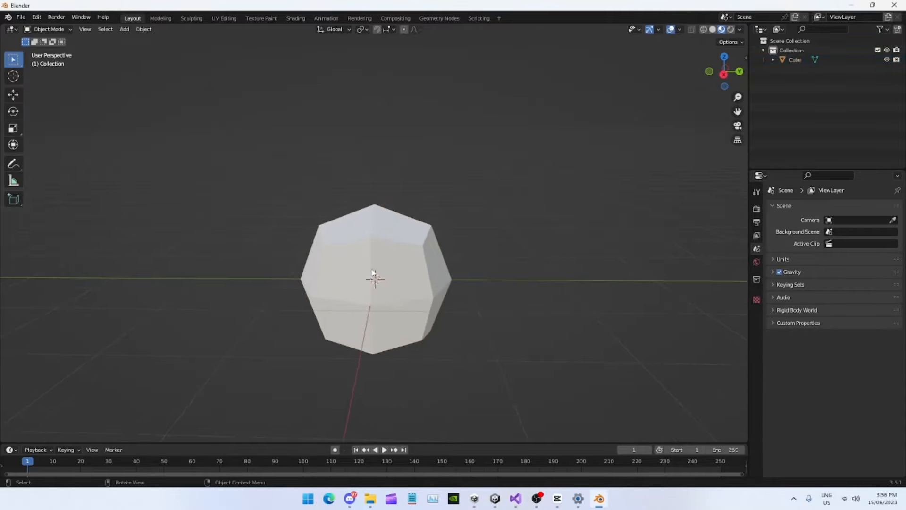
pyautogui.click(406, 265)
pyautogui.press('Tab')
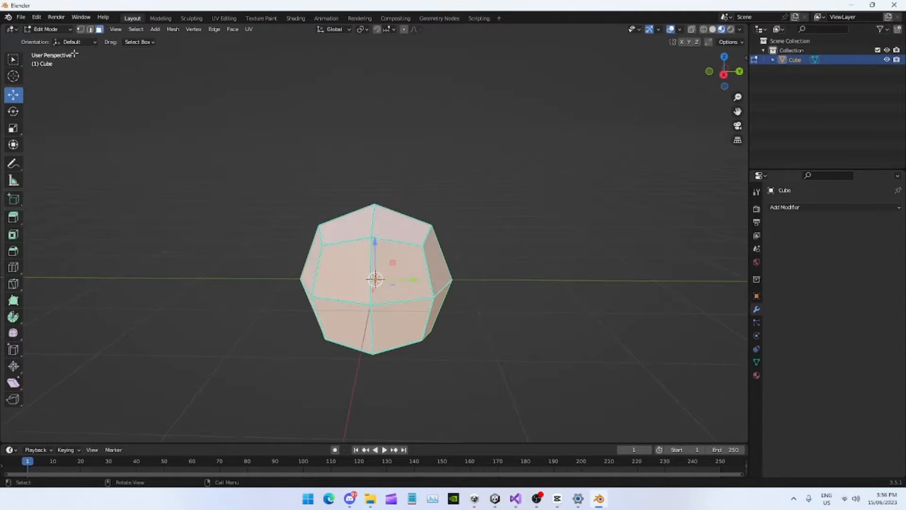
pyautogui.moveTo(376, 203); pyautogui.dragTo(416, 208, button='middle')
pyautogui.moveTo(613, 221); pyautogui.dragTo(415, 208, button='middle')
pyautogui.click(385, 200)
pyautogui.scroll(3, 382, 207)
# - Try raising the top centre vertex, undo the move and return to Object Mode
pyautogui.moveTo(392, 161); pyautogui.dragTo(393, 146)
pyautogui.hotkey('ctrl', 'z')
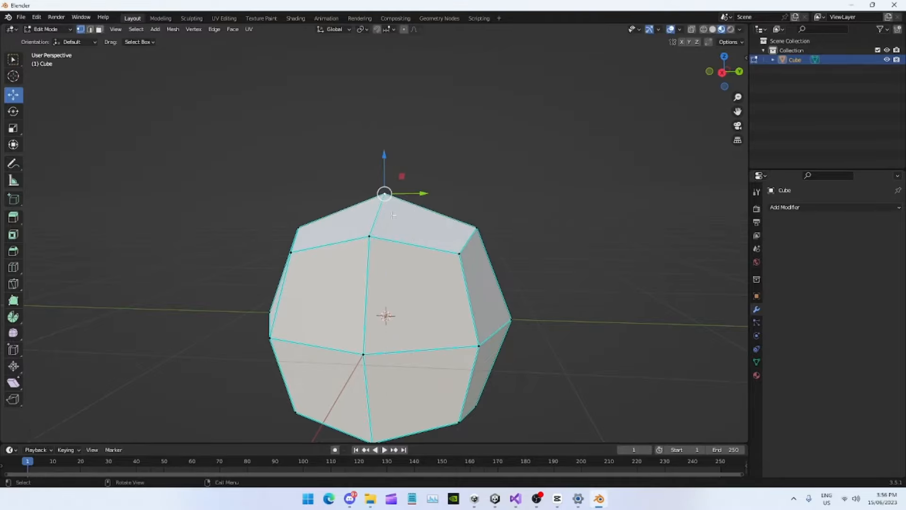
pyautogui.press('Tab')
pyautogui.click(643, 260)
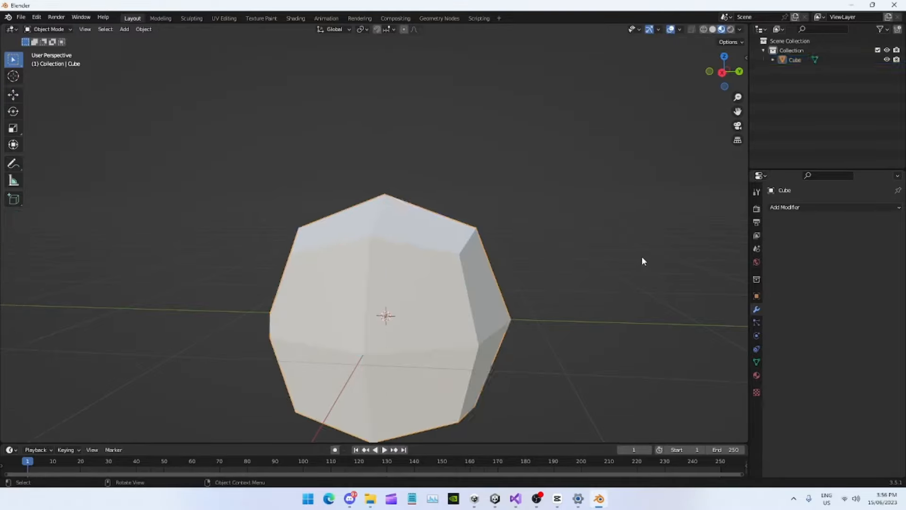
# - Reopen the mesh in Edit Mode and lower its top centre vertex along the Z axis to flatten the top
pyautogui.click(455, 301)
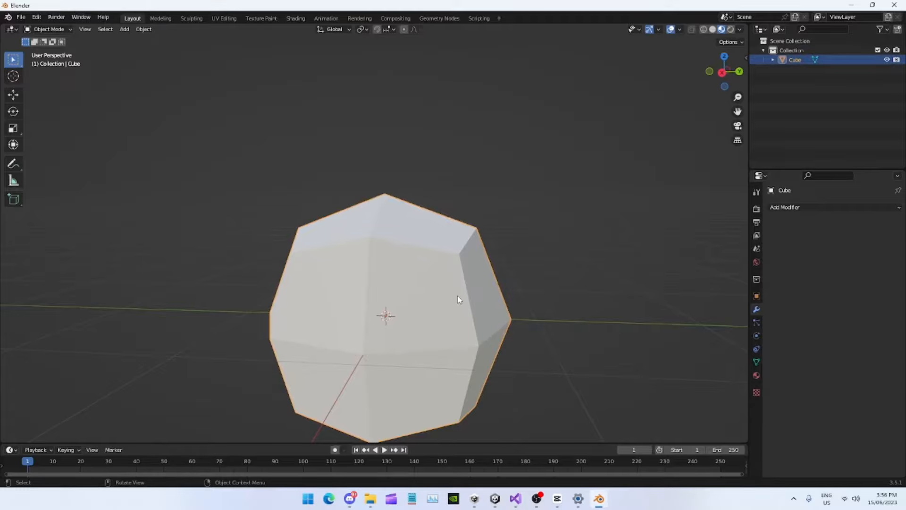
pyautogui.press('Tab')
pyautogui.moveTo(409, 211); pyautogui.dragTo(484, 162, button='middle')
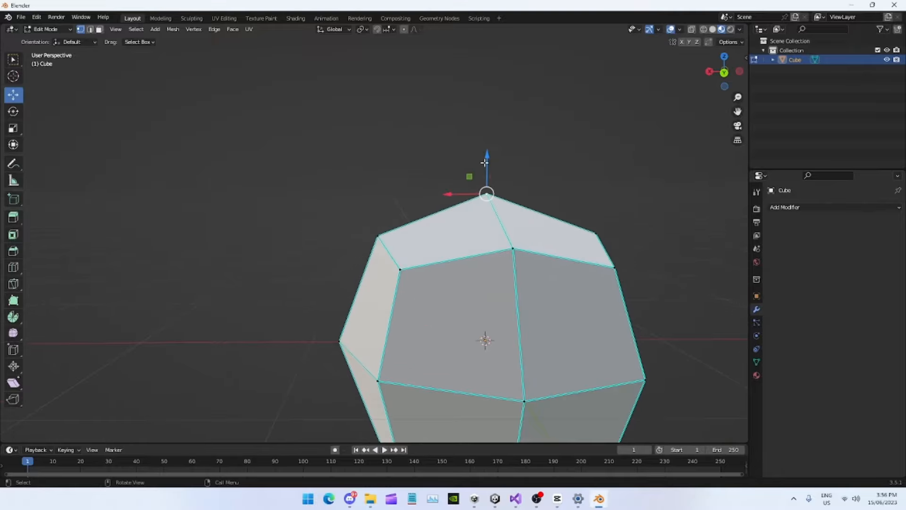
pyautogui.moveTo(484, 162); pyautogui.dragTo(485, 204)
# - Move another outer vertex of the mesh horizontally to make the shape blockier, and return to Object Mode
pyautogui.keyDown('shift'); pyautogui.moveTo(617, 282); pyautogui.dragTo(338, 224, button='middle'); pyautogui.keyUp('shift')
pyautogui.click(370, 274)
pyautogui.moveTo(371, 273); pyautogui.dragTo(374, 283, button='middle')
pyautogui.moveTo(326, 272); pyautogui.dragTo(301, 272)
pyautogui.moveTo(301, 273); pyautogui.dragTo(54, 90, button='middle')
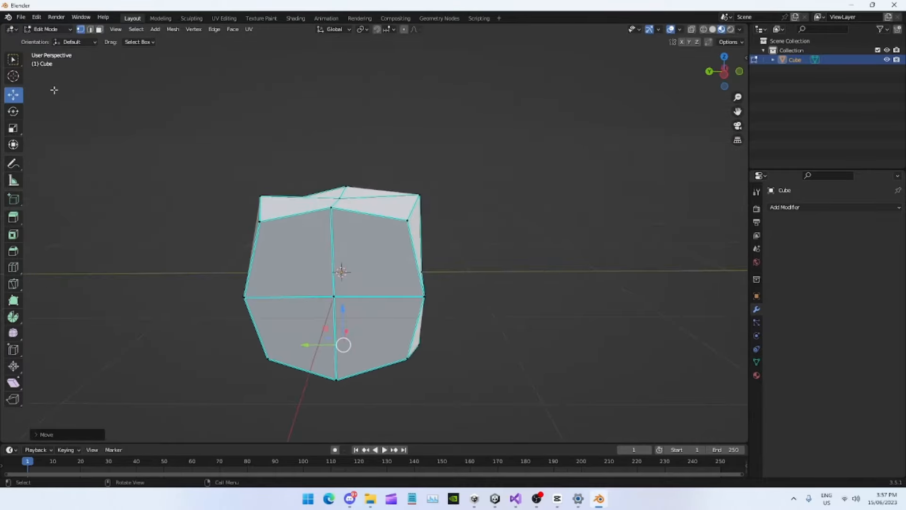
pyautogui.click(47, 30)
pyautogui.click(48, 34)
pyautogui.click(521, 209)
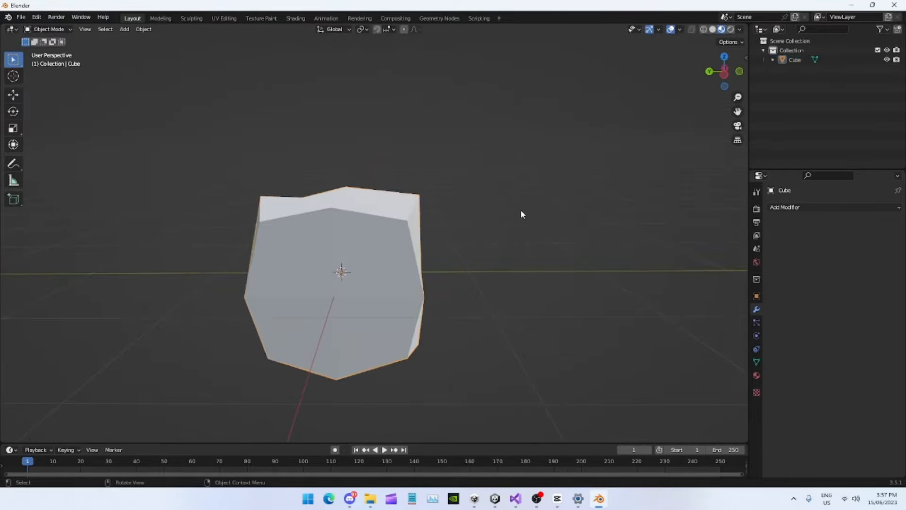
# - Select several vertices around the top of the mesh in Edit Mode and return to Object Mode
pyautogui.moveTo(520, 210); pyautogui.dragTo(373, 208, button='middle')
pyautogui.click(381, 248)
pyautogui.press('Tab')
pyautogui.moveTo(340, 324); pyautogui.dragTo(330, 321, button='middle')
pyautogui.keyDown('shift'); pyautogui.click(283, 213); pyautogui.keyUp('shift')
pyautogui.keyDown('shift'); pyautogui.click(284, 180); pyautogui.keyUp('shift')
pyautogui.keyDown('shift'); pyautogui.click(378, 178); pyautogui.keyUp('shift')
pyautogui.moveTo(527, 261); pyautogui.dragTo(449, 245, button='middle')
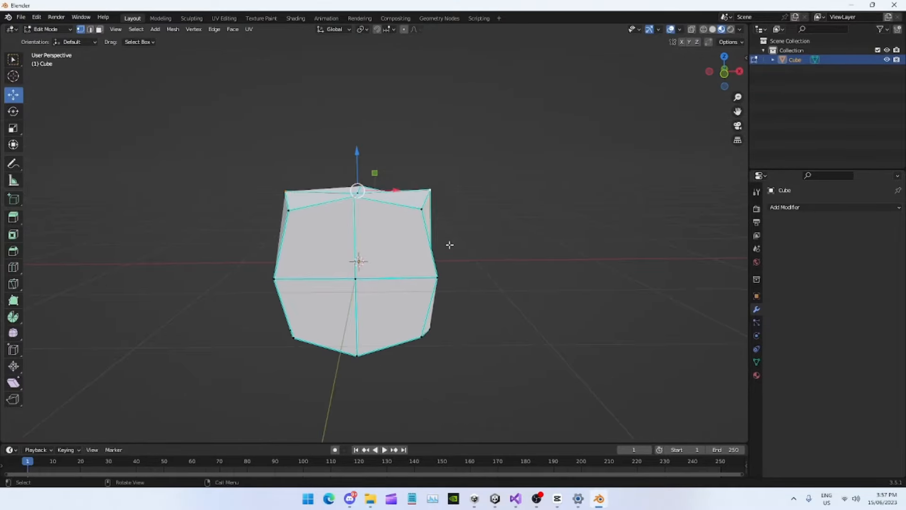
pyautogui.press('Tab')
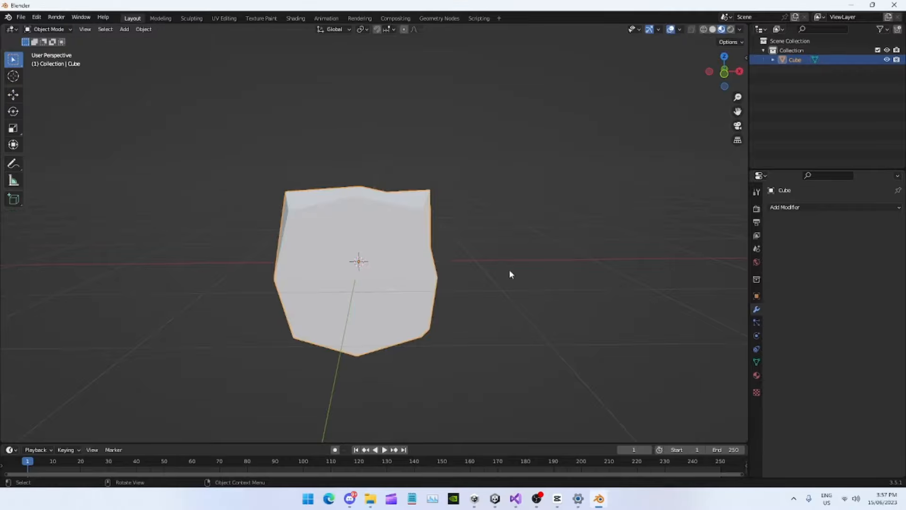
# - Add a Subdivision Surface modifier to the reshaped mesh to round it
pyautogui.moveTo(510, 273); pyautogui.dragTo(453, 259, button='middle')
pyautogui.click(401, 225)
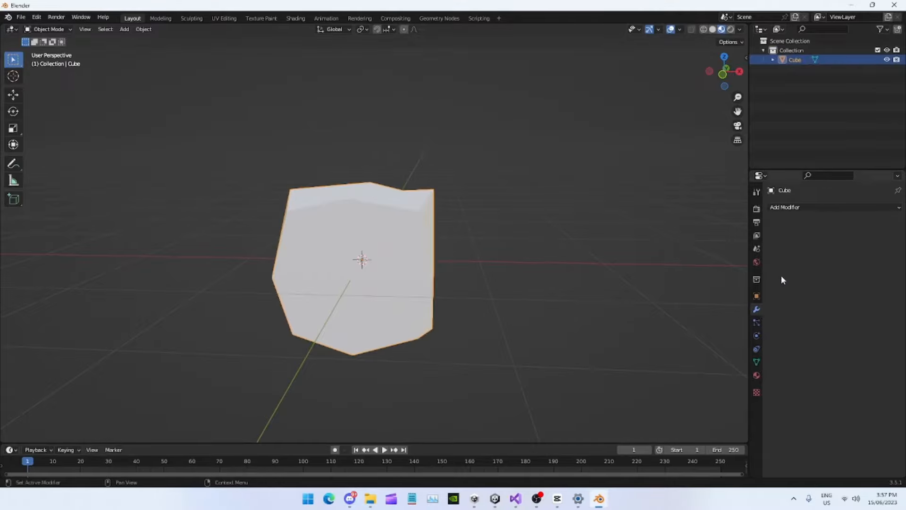
pyautogui.click(791, 208)
pyautogui.click(707, 370)
pyautogui.click(523, 330)
pyautogui.moveTo(523, 330); pyautogui.dragTo(581, 273, button='middle')
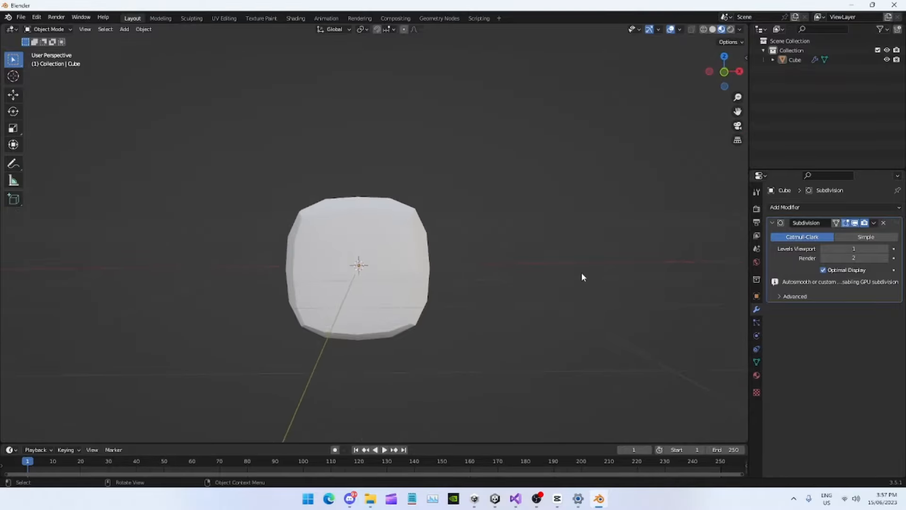
# - Duplicate the rounded cube and move the copy straight up along Z, leaving a gap above the original
pyautogui.scroll(-2, 412, 238)
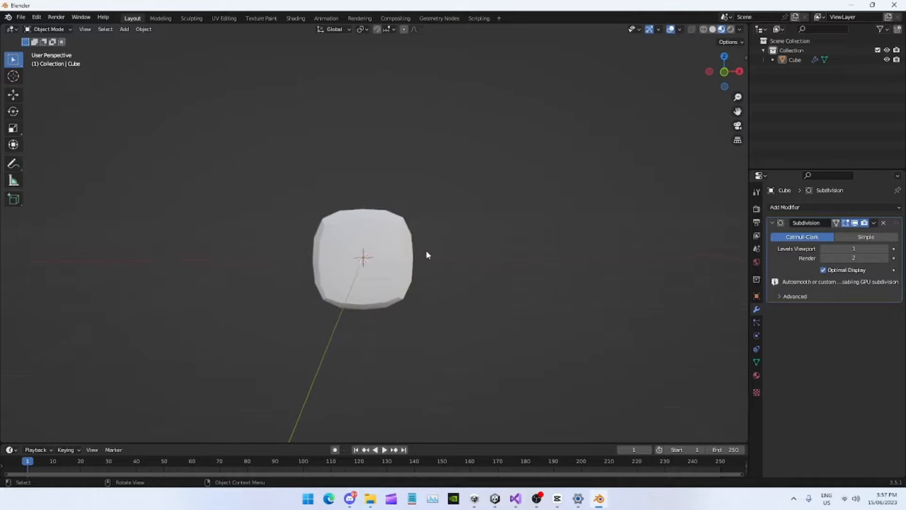
pyautogui.click(419, 259)
pyautogui.moveTo(418, 259); pyautogui.dragTo(438, 298, button='middle')
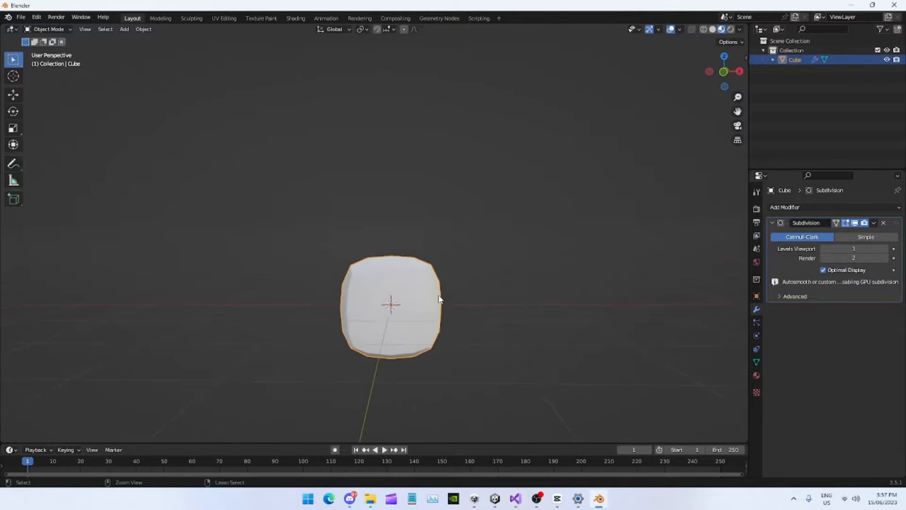
pyautogui.hotkey('ctrl', 'c')
pyautogui.hotkey('ctrl', 'v')
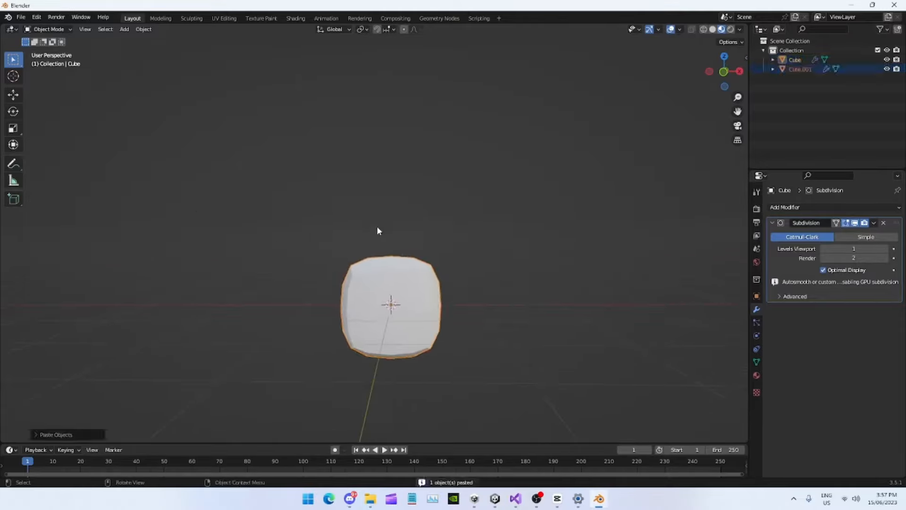
pyautogui.press('g')
pyautogui.press('z')
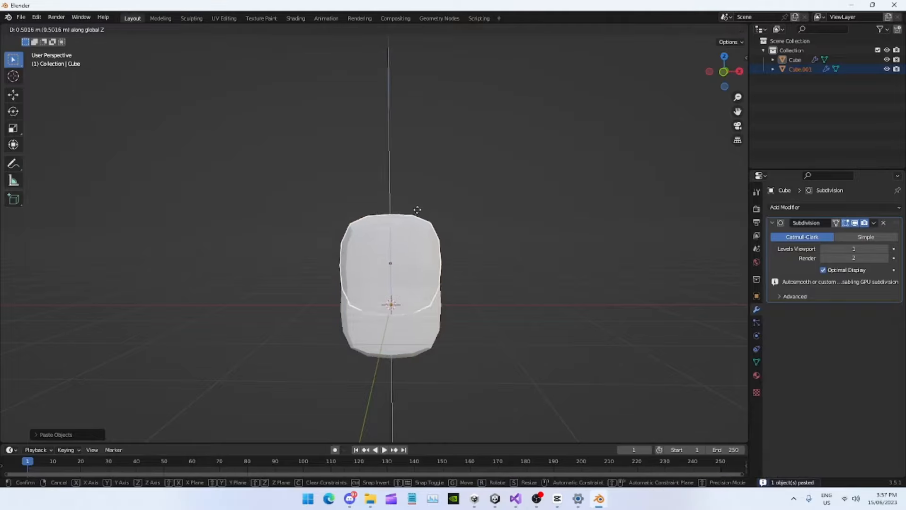
pyautogui.click(445, 81)
pyautogui.click(510, 231)
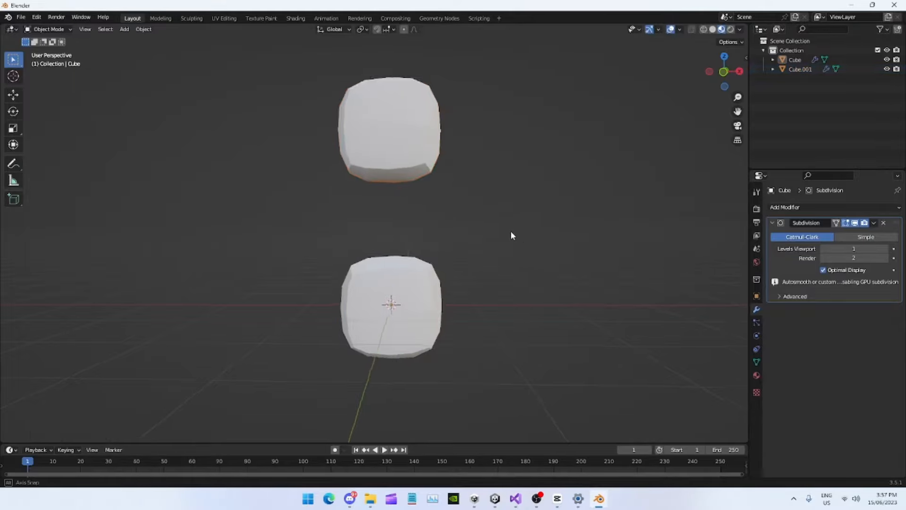
# - Scale the lower cube up uniformly by about 1.33 to make it the body
pyautogui.moveTo(511, 231); pyautogui.dragTo(370, 164, button='middle')
pyautogui.click(386, 291)
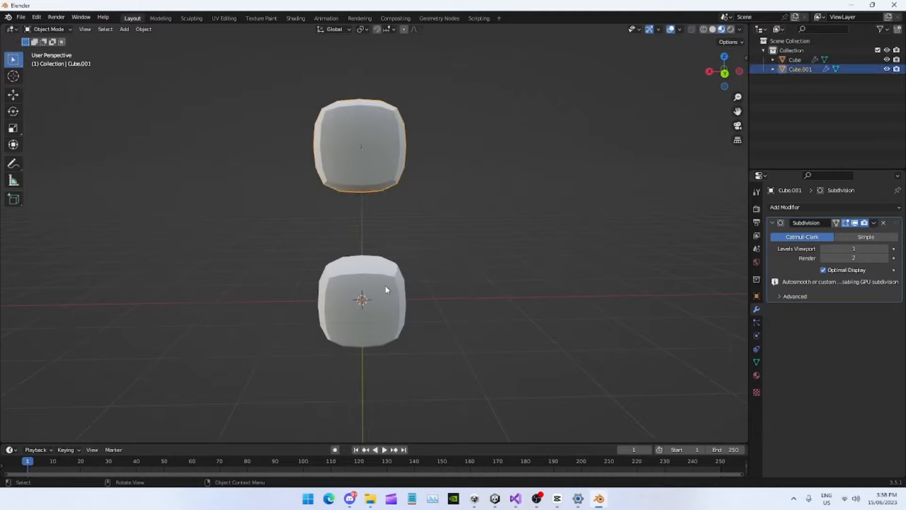
pyautogui.moveTo(397, 298); pyautogui.dragTo(447, 268, button='middle')
pyautogui.press('s')
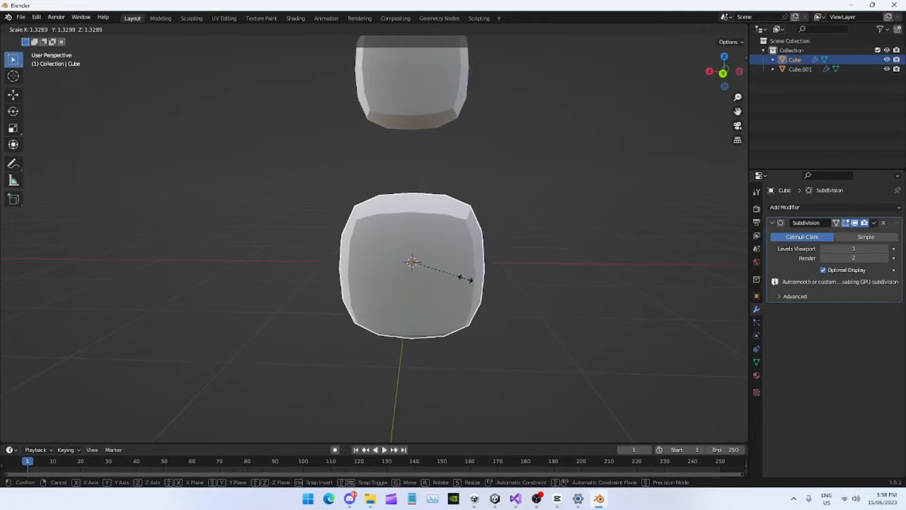
pyautogui.click(467, 279)
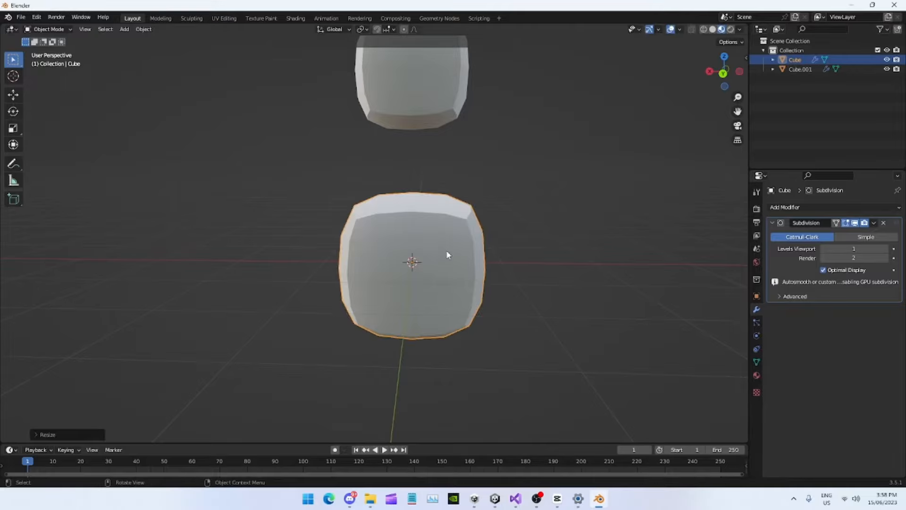
# - Stretch the lower cube taller along Z and slim it slightly along Y to shape the torso
pyautogui.press('s')
pyautogui.press('z')
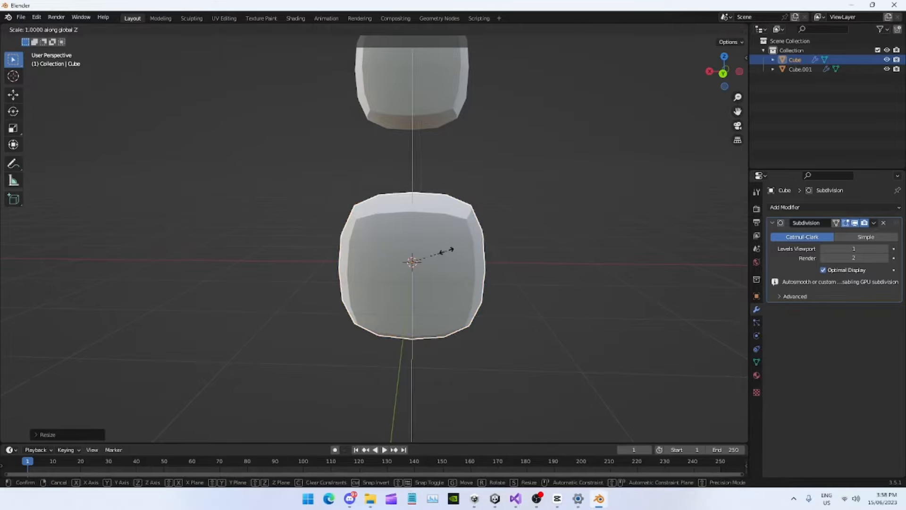
pyautogui.click(449, 216)
pyautogui.moveTo(449, 216); pyautogui.dragTo(372, 234, button='middle')
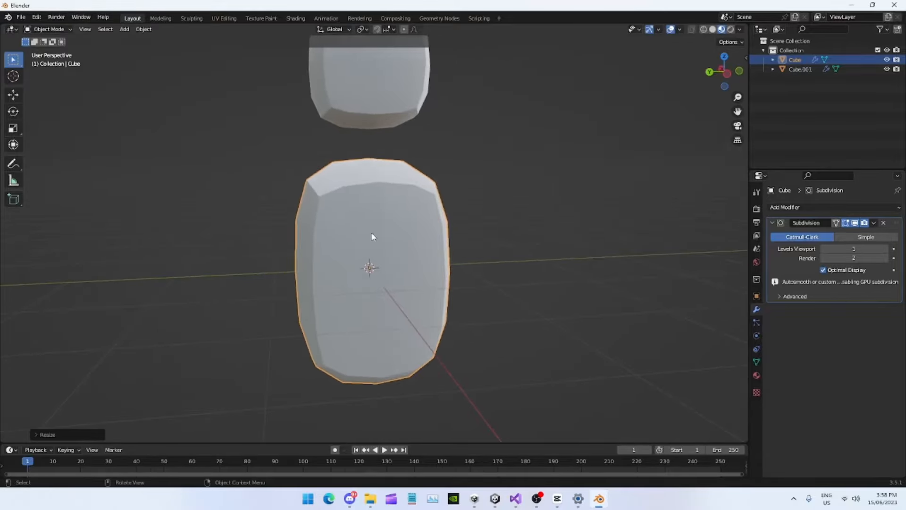
pyautogui.press('s')
pyautogui.press('y')
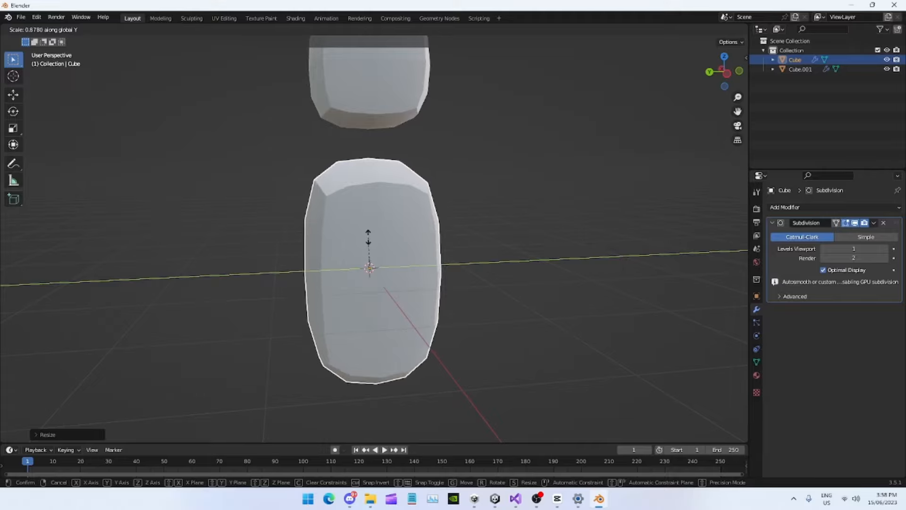
pyautogui.click(369, 240)
# - Raise the torso along Z with the Move tool until its top meets the underside of the head
pyautogui.click(14, 95)
pyautogui.moveTo(212, 184); pyautogui.dragTo(409, 226, button='middle')
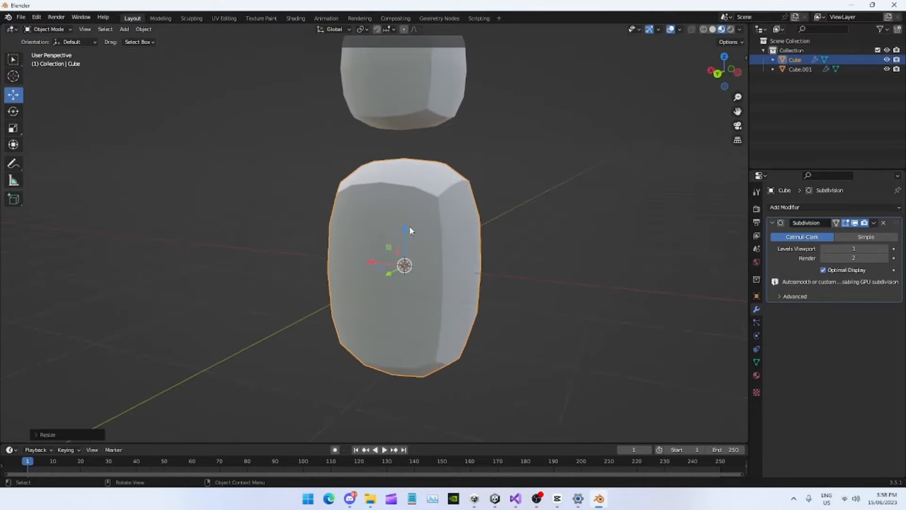
pyautogui.moveTo(409, 226); pyautogui.dragTo(407, 192)
pyautogui.click(365, 350)
# - Scale the torso slightly wider along the X axis and deselect it
pyautogui.moveTo(366, 351); pyautogui.dragTo(448, 281, button='middle')
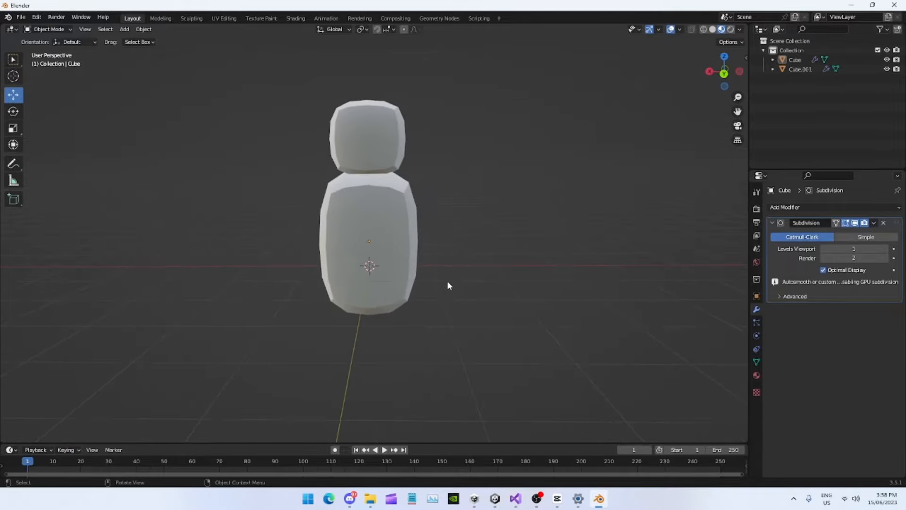
pyautogui.click(397, 267)
pyautogui.press('s')
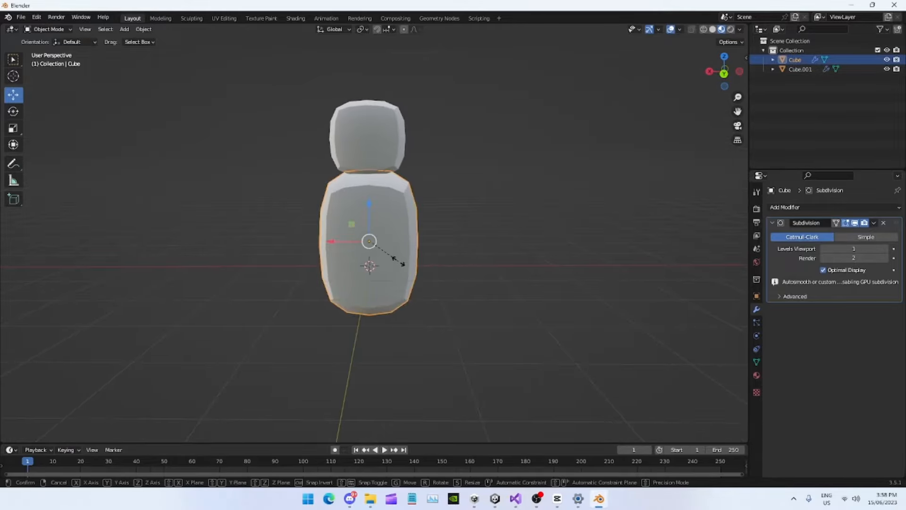
pyautogui.press('x')
pyautogui.click(455, 304)
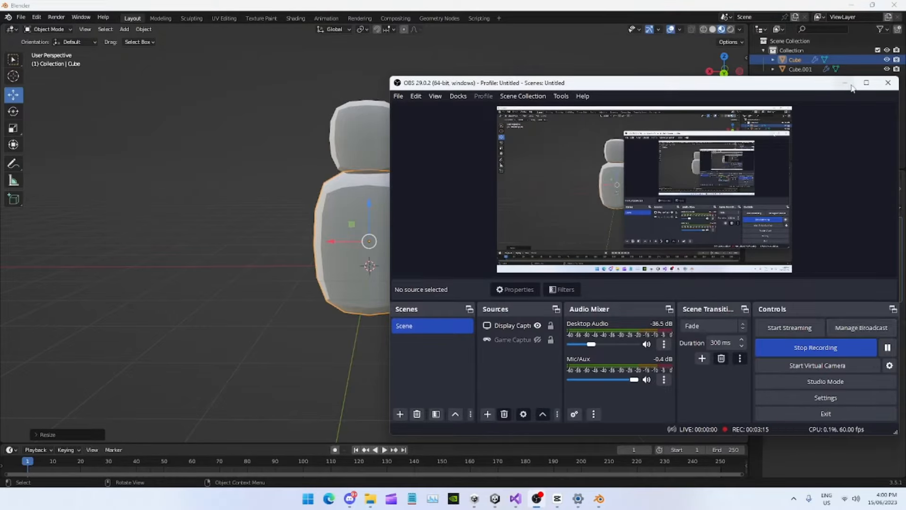
pyautogui.click(852, 86)
pyautogui.click(506, 185)
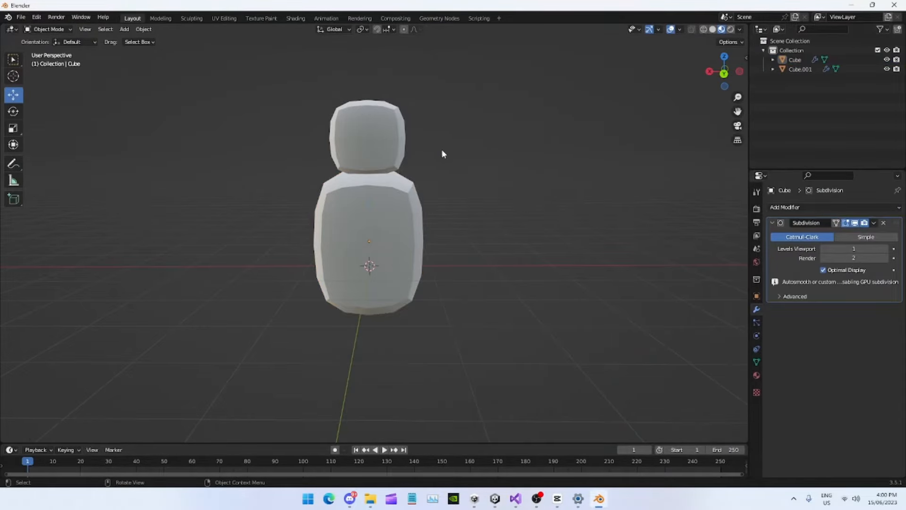
pyautogui.click(413, 217)
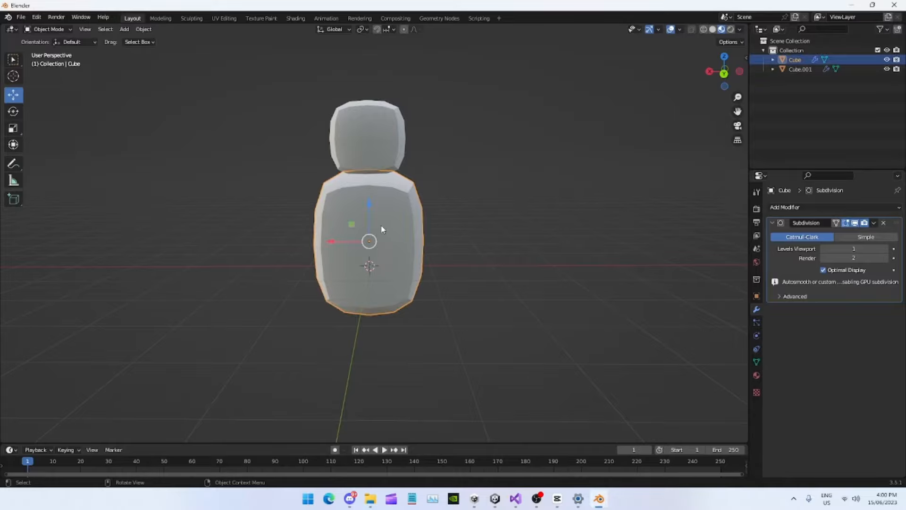
pyautogui.moveTo(491, 199); pyautogui.dragTo(382, 220, button='middle')
pyautogui.press('a')
pyautogui.press('x')
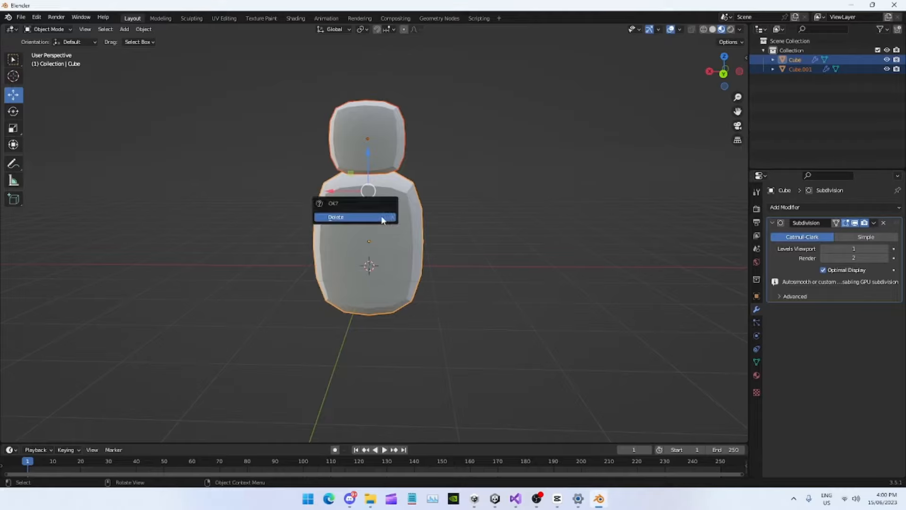
pyautogui.press('Tab')
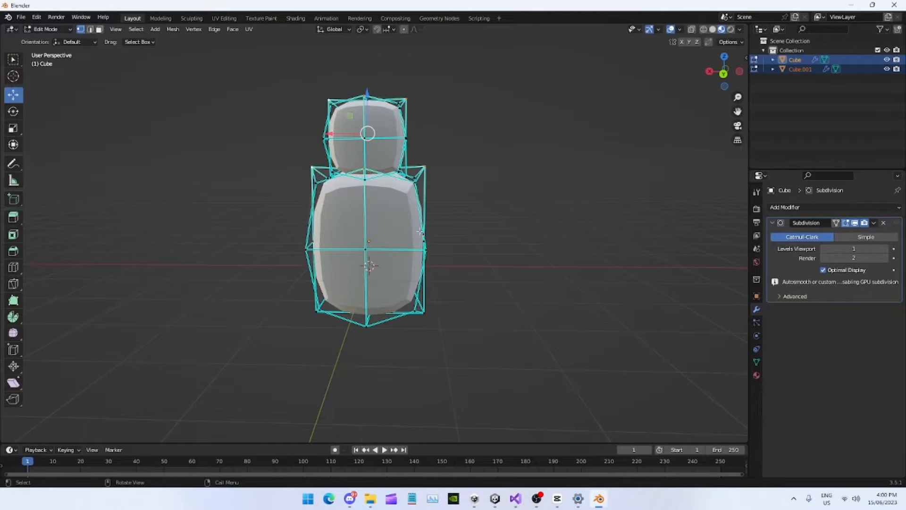
pyautogui.press('Tab')
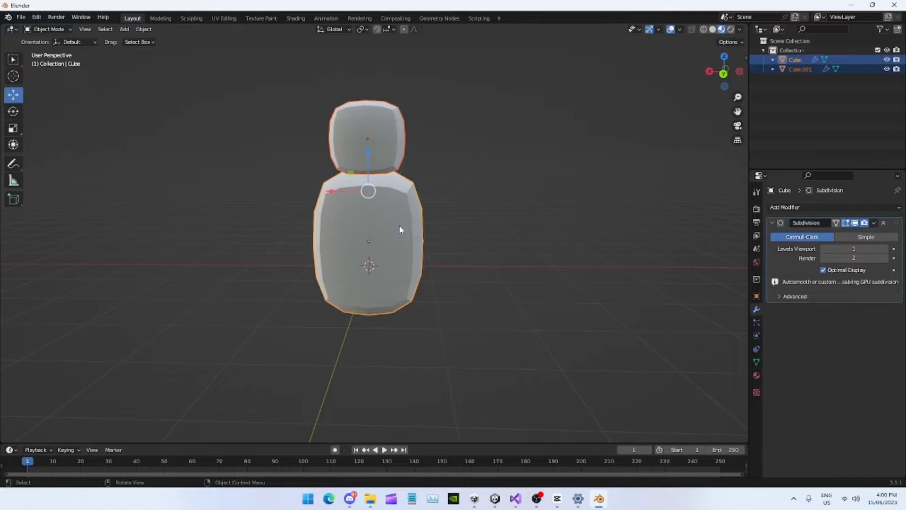
# - Narrow the torso slightly along the X axis and deselect it
pyautogui.click(404, 236)
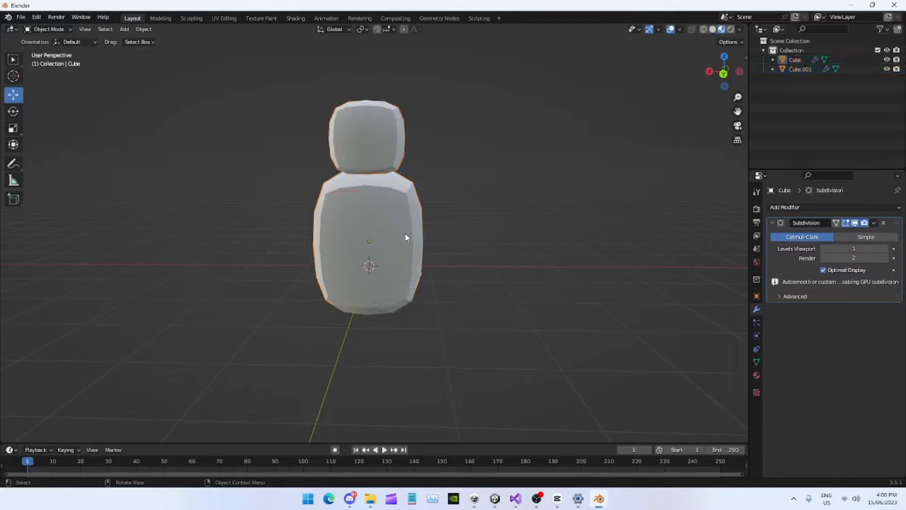
pyautogui.press('s')
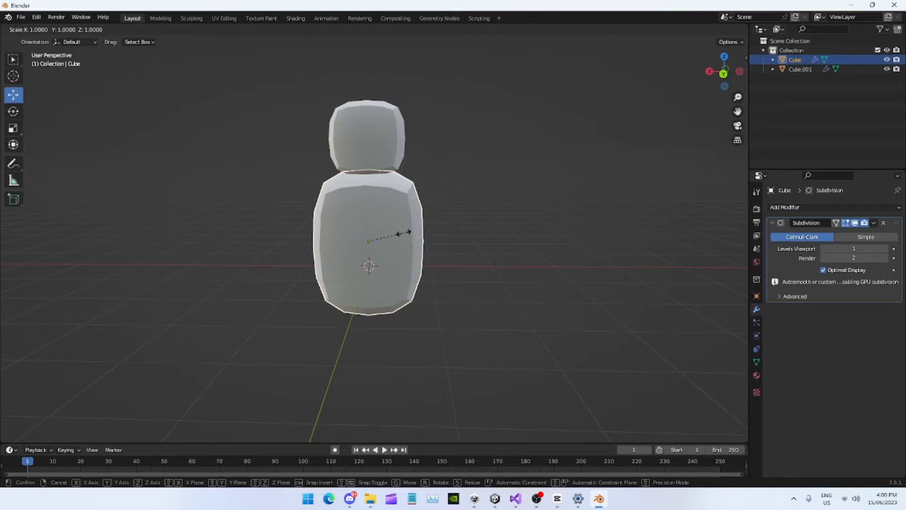
pyautogui.click(399, 233)
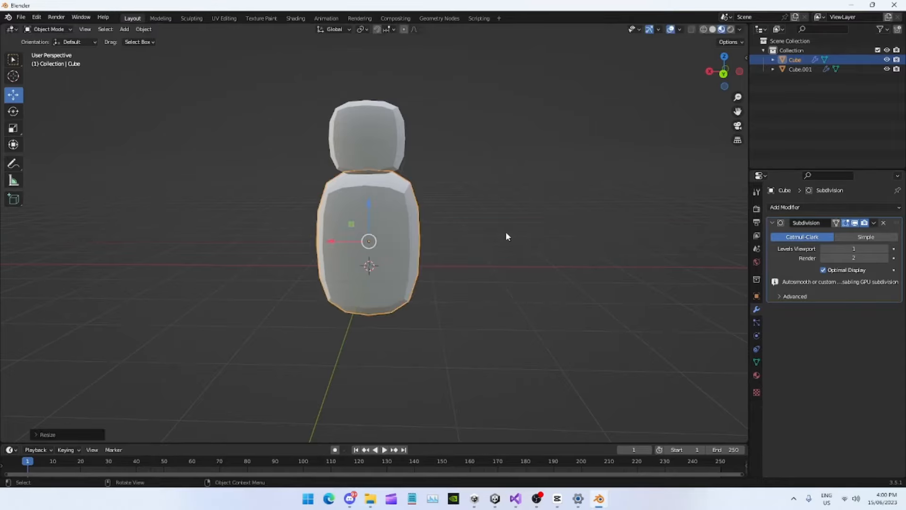
pyautogui.click(505, 234)
pyautogui.moveTo(506, 234); pyautogui.dragTo(462, 205, button='middle')
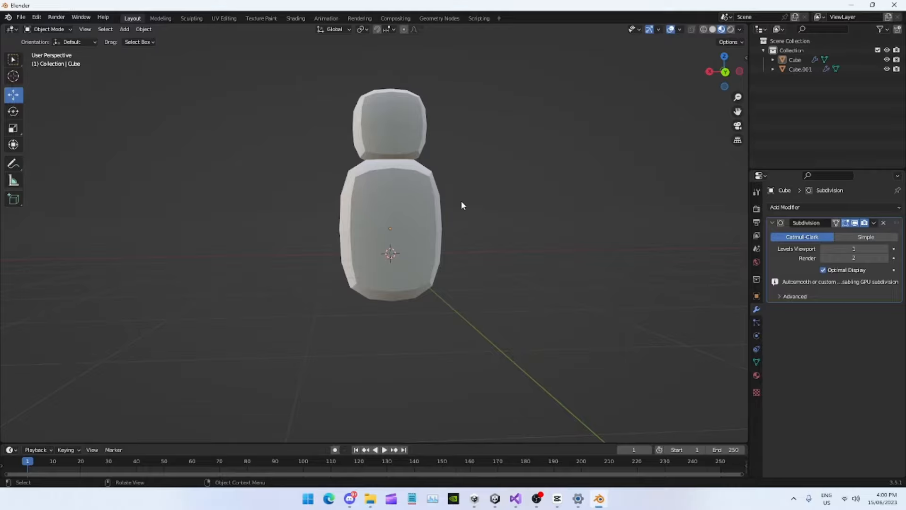
# - Import the FBX file Body.fbx from the Downloads folder
pyautogui.click(21, 17)
pyautogui.moveTo(66, 144)
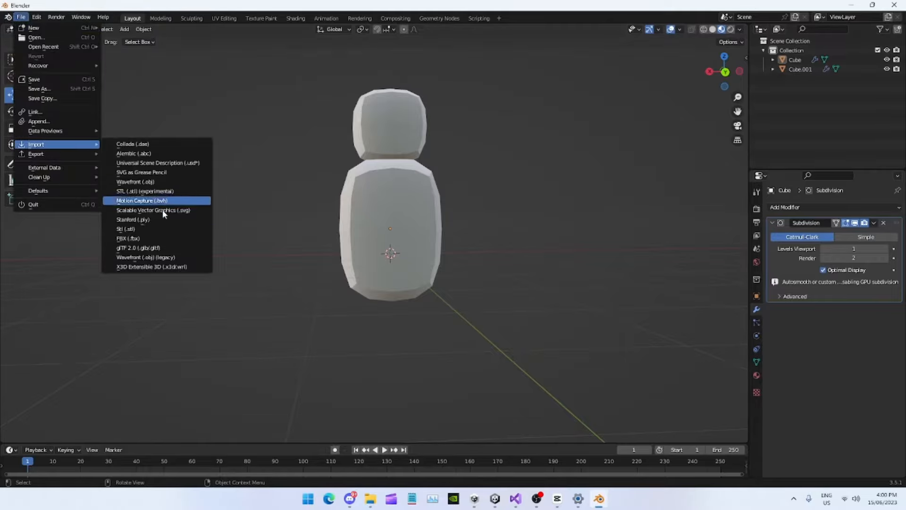
pyautogui.click(128, 238)
pyautogui.scroll(-3, 425, 291)
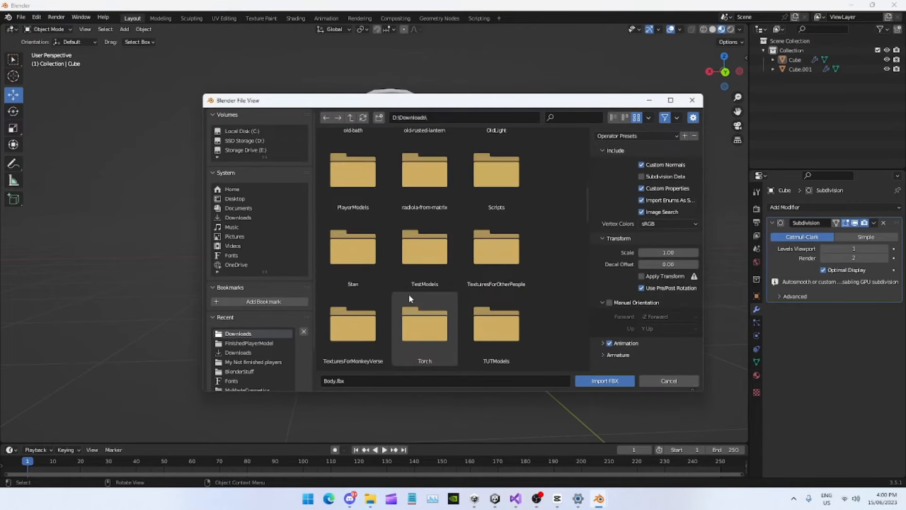
pyautogui.scroll(-6, 409, 294)
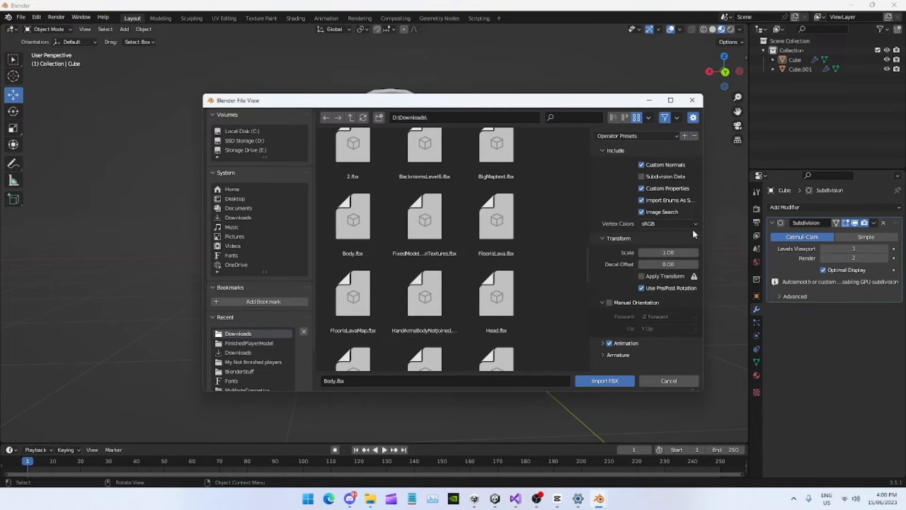
pyautogui.scroll(4, 415, 260)
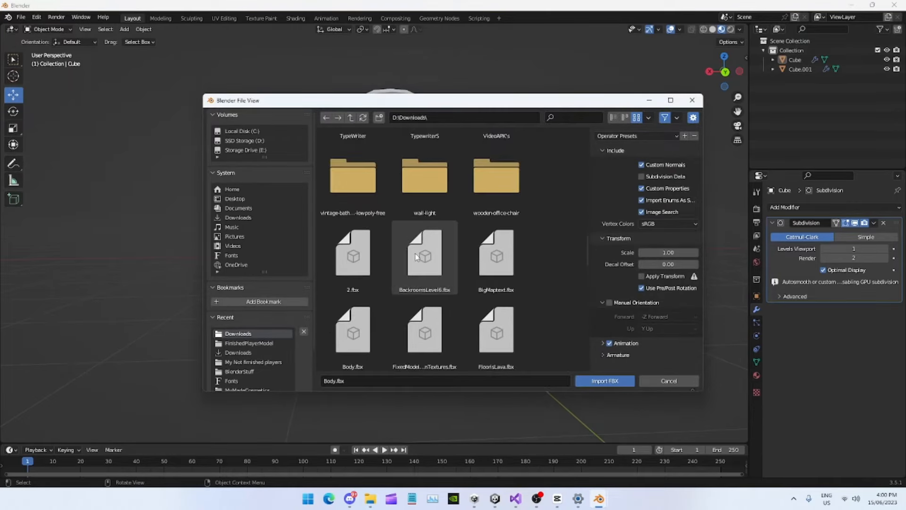
pyautogui.click(598, 382)
pyautogui.moveTo(510, 241); pyautogui.dragTo(495, 256, button='middle')
# - Add a Subdivision Surface modifier to the imported mesh and move it along X to stand beside the torso
pyautogui.click(443, 277)
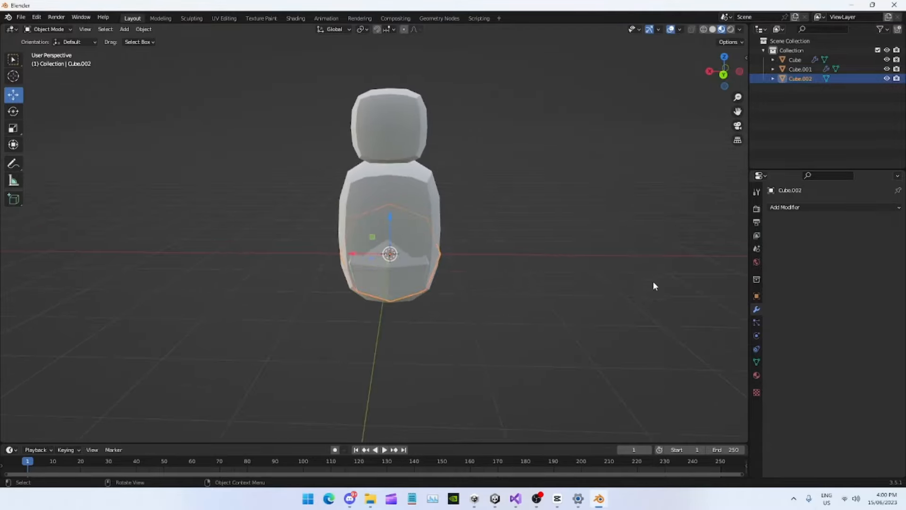
pyautogui.click(813, 207)
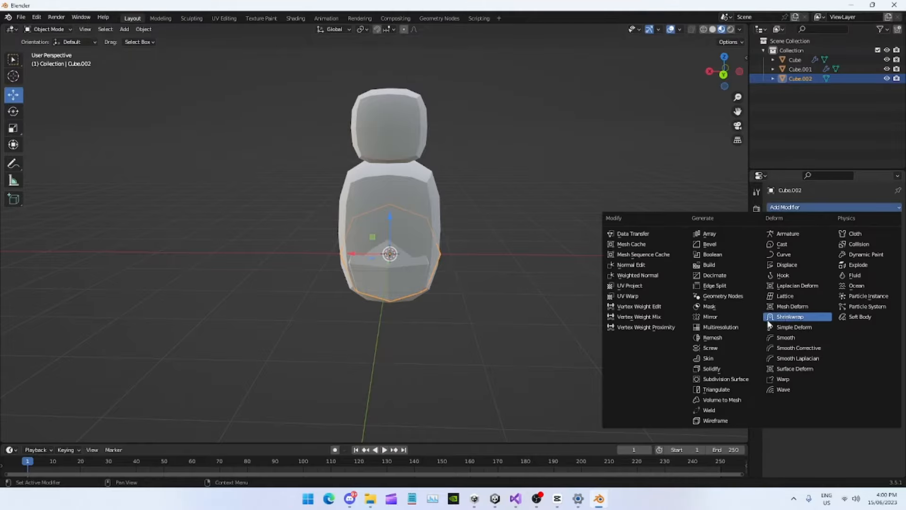
pyautogui.click(741, 382)
pyautogui.moveTo(354, 254); pyautogui.dragTo(464, 255)
pyautogui.scroll(3, 488, 258)
pyautogui.keyDown('shift'); pyautogui.moveTo(642, 256); pyautogui.dragTo(305, 204, button='middle'); pyautogui.keyUp('shift')
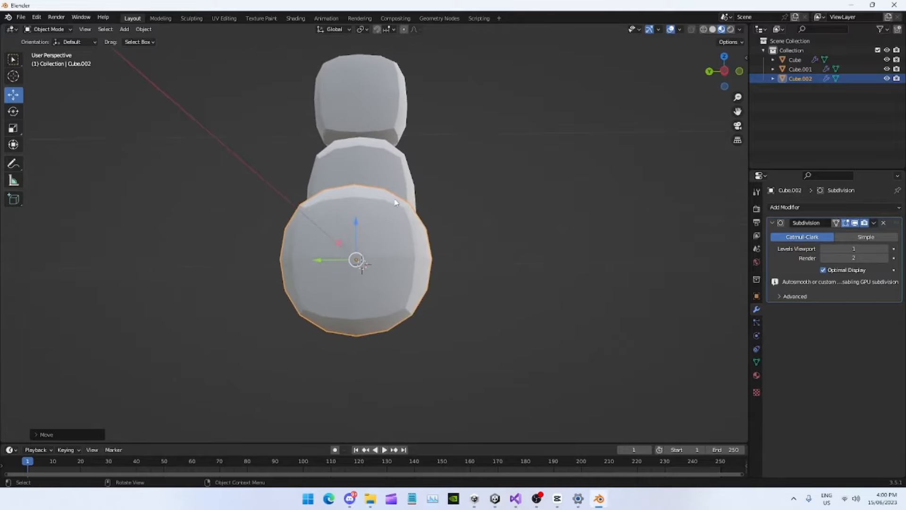
# - Scale the imported rounded mesh down uniformly to a little under half its size
pyautogui.moveTo(414, 292); pyautogui.dragTo(414, 256, button='middle')
pyautogui.press('s')
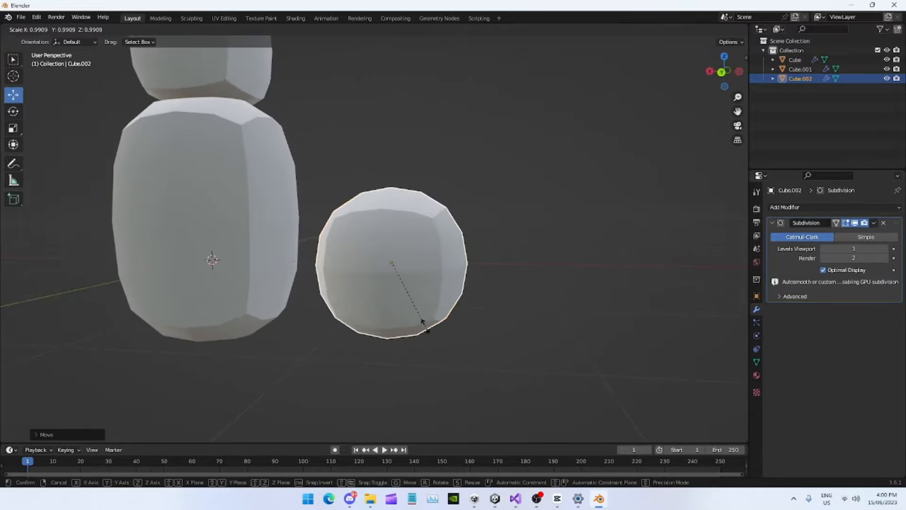
pyautogui.click(403, 288)
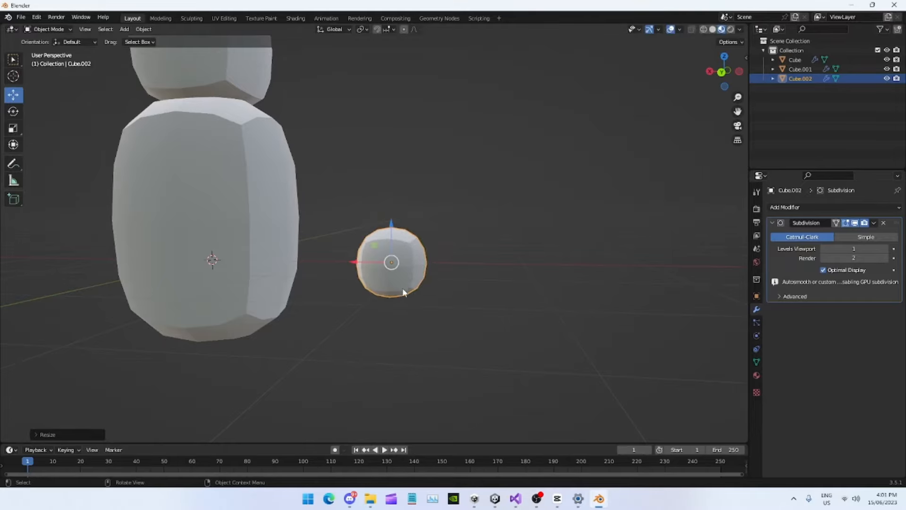
# - Move the small rounded mesh up against the upper side of the torso at shoulder height
pyautogui.keyDown('shift'); pyautogui.moveTo(404, 290); pyautogui.dragTo(442, 340, button='middle'); pyautogui.keyUp('shift')
pyautogui.moveTo(431, 312); pyautogui.dragTo(344, 206)
pyautogui.press('z')
# - Scale the shoulder piece up uniformly by about 1.12
pyautogui.moveTo(374, 228); pyautogui.dragTo(292, 229, button='middle')
pyautogui.press('s')
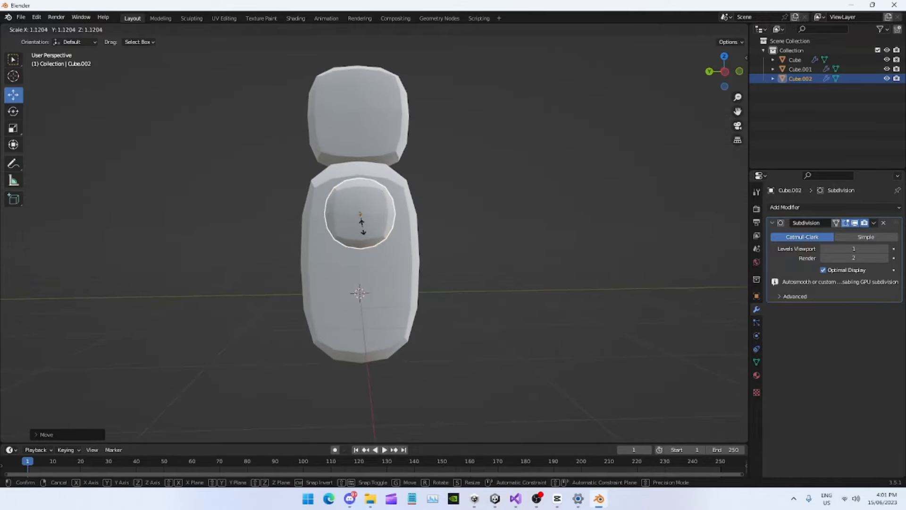
pyautogui.click(371, 230)
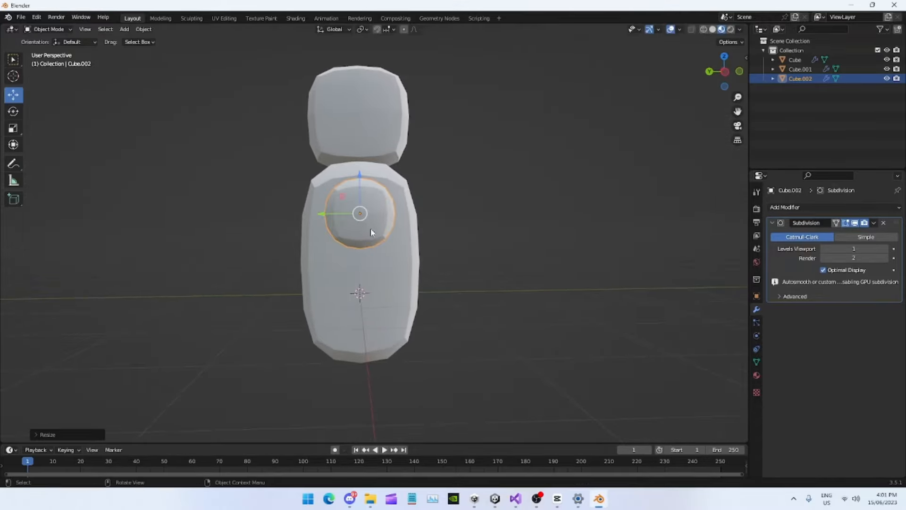
pyautogui.click(725, 73)
pyautogui.scroll(3, 435, 231)
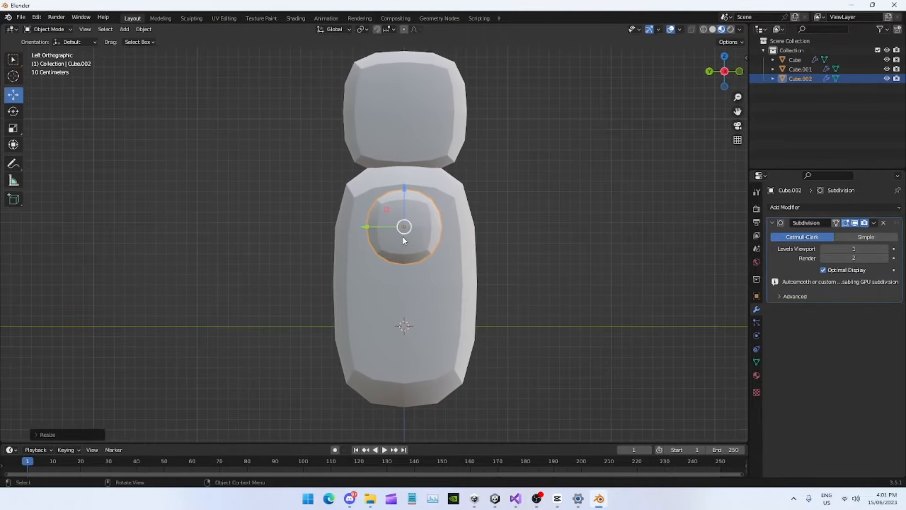
pyautogui.keyDown('shift'); pyautogui.moveTo(406, 246); pyautogui.dragTo(401, 247, button='middle'); pyautogui.keyUp('shift')
pyautogui.press('s')
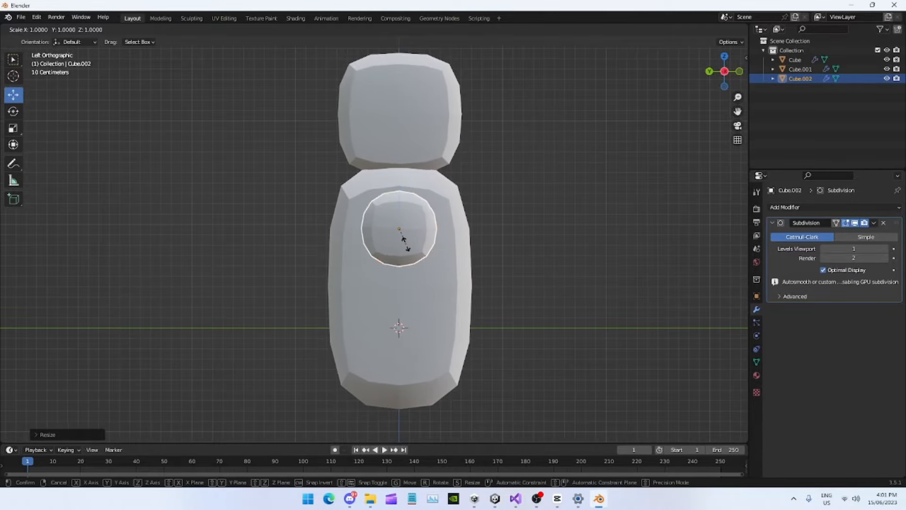
pyautogui.press('Escape')
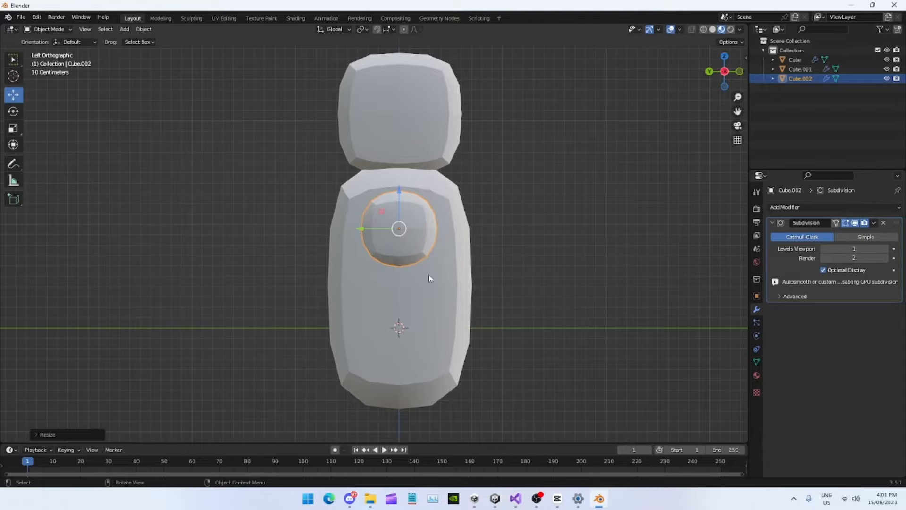
# - Stretch the shoulder piece along X to roughly four times its width so it becomes a long arm segment
pyautogui.click(709, 72)
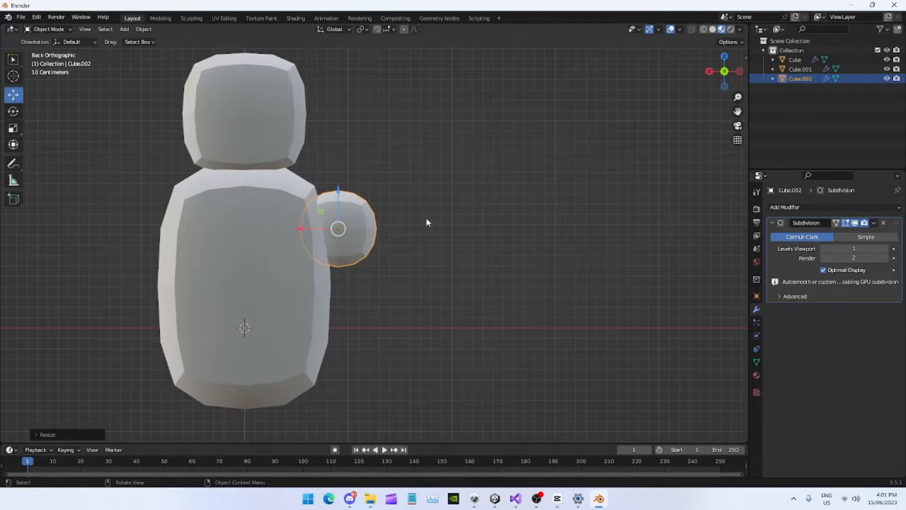
pyautogui.click(13, 128)
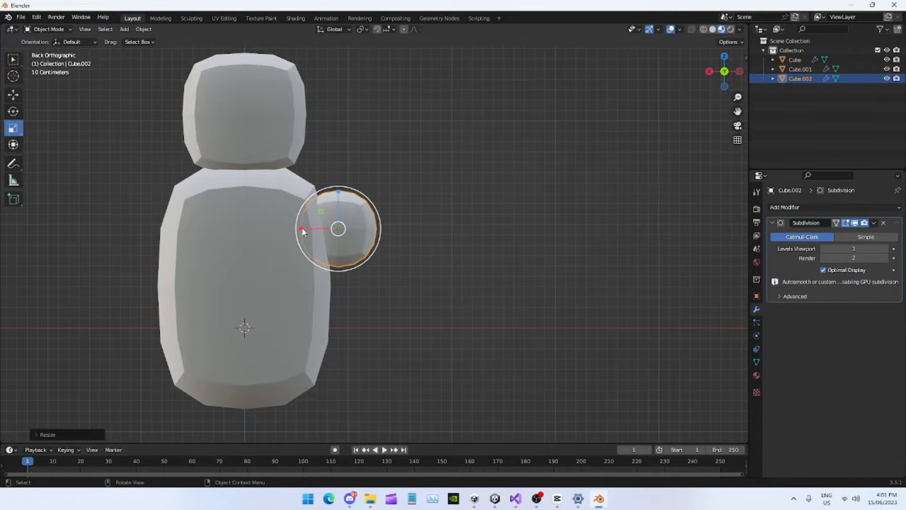
pyautogui.moveTo(301, 227); pyautogui.dragTo(194, 224)
# - Move the stretched arm segment about 0.89 m outward along X so only its inner end stays inside the torso
pyautogui.press('g')
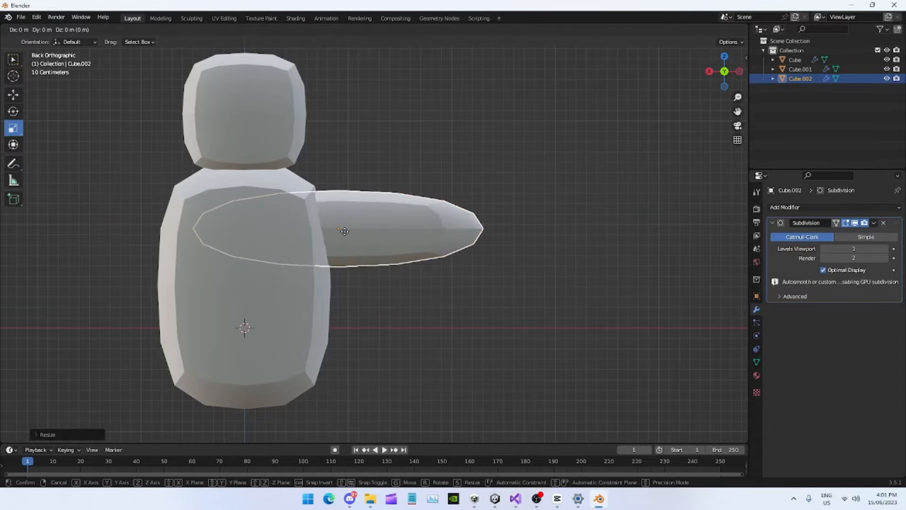
pyautogui.press('x')
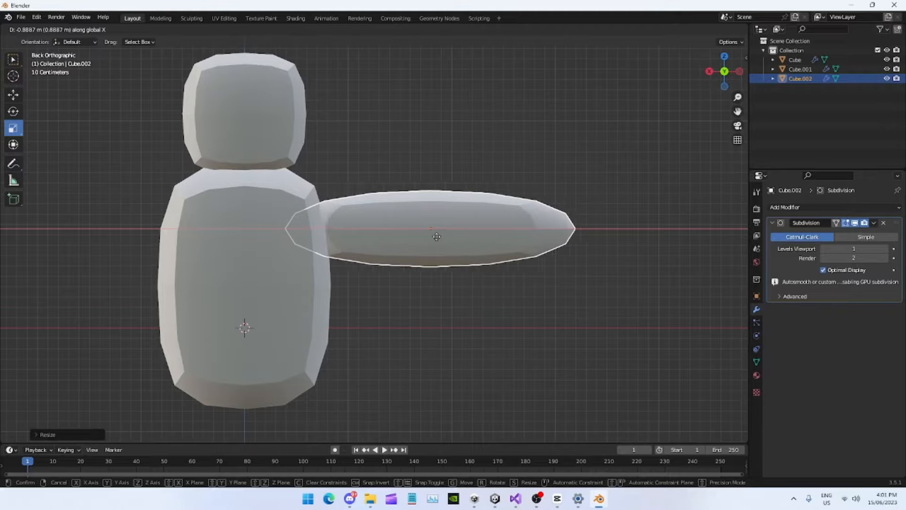
pyautogui.click(437, 237)
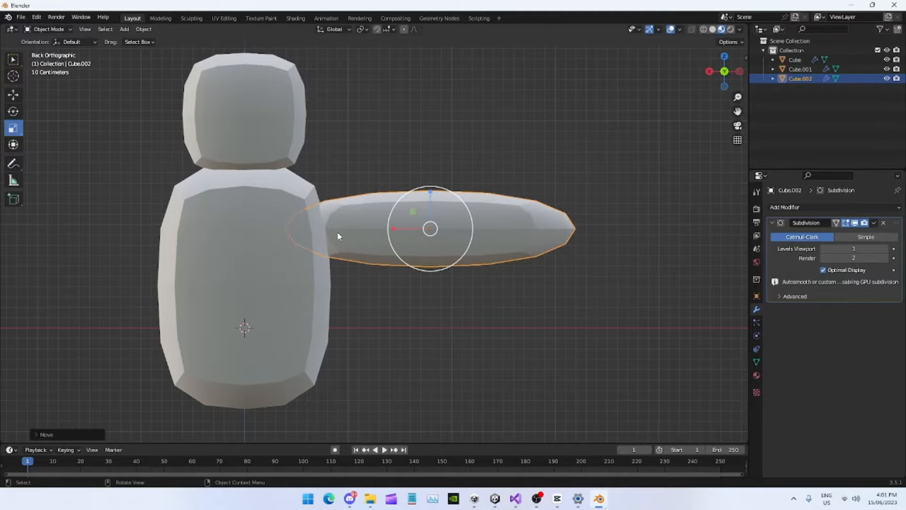
pyautogui.moveTo(418, 237); pyautogui.dragTo(415, 236)
pyautogui.press('x')
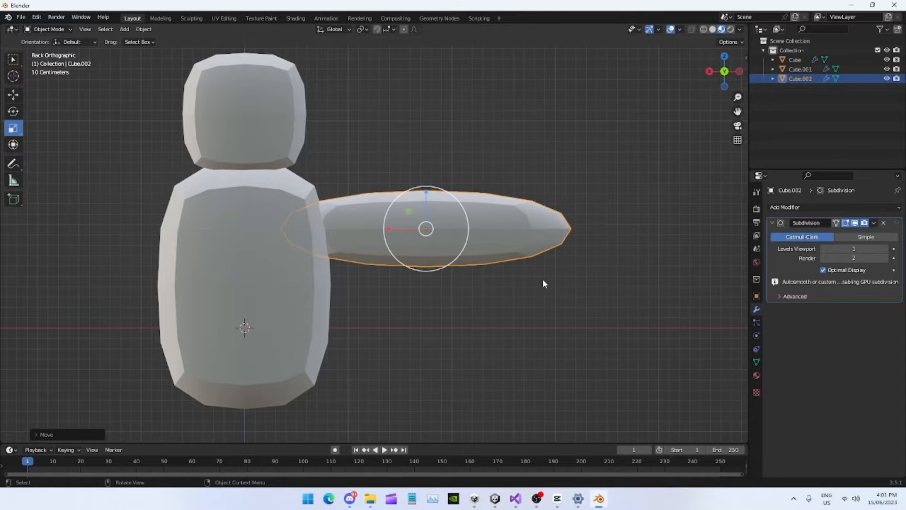
# - Scale the arm segment down very slightly and uniformly
pyautogui.moveTo(542, 279); pyautogui.dragTo(452, 278, button='middle')
pyautogui.click(725, 72)
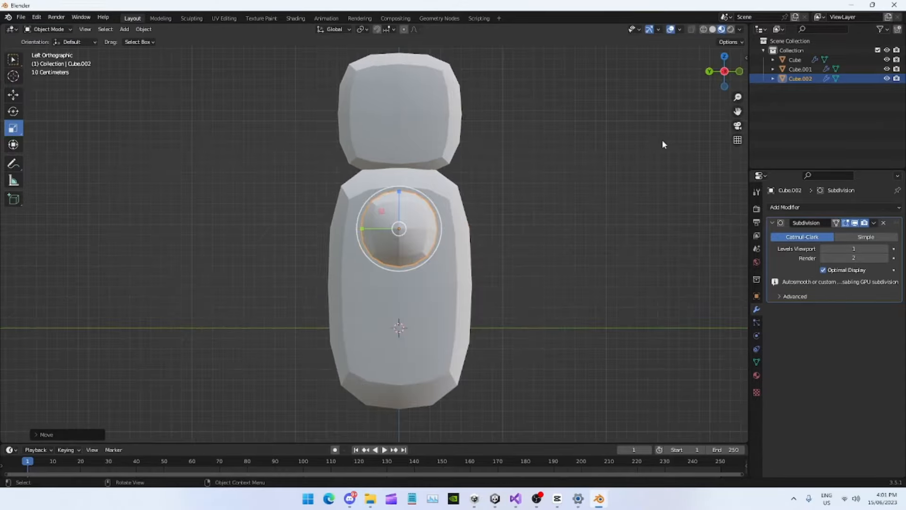
pyautogui.keyDown('shift'); pyautogui.moveTo(486, 240); pyautogui.dragTo(470, 243, button='middle'); pyautogui.keyUp('shift')
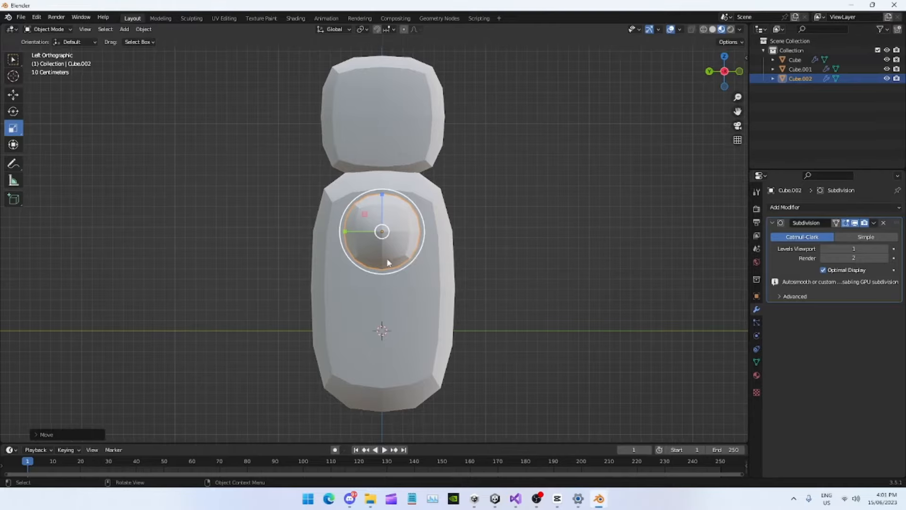
pyautogui.moveTo(387, 259); pyautogui.dragTo(386, 258)
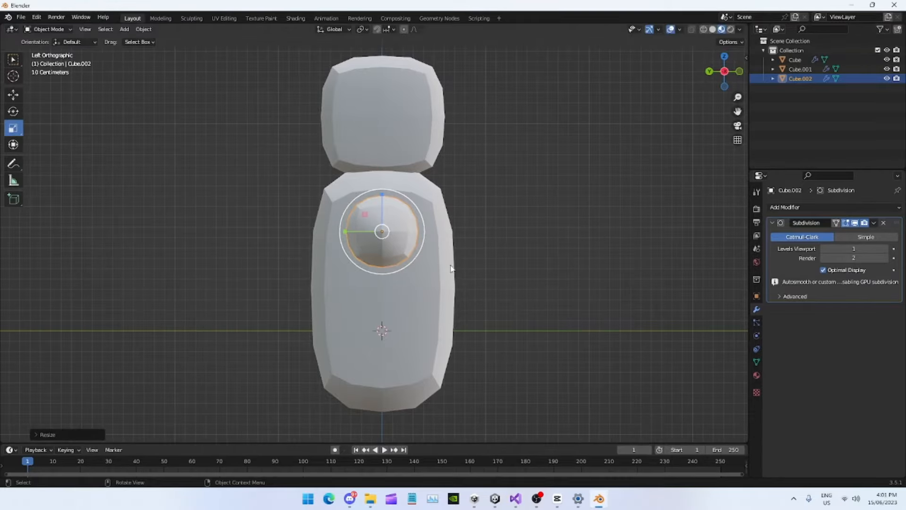
pyautogui.press('w')
pyautogui.click(489, 265)
pyautogui.moveTo(411, 250)
pyautogui.mouseDown(button='middle')
pyautogui.moveTo(507, 260)
pyautogui.moveTo(505, 248)
pyautogui.moveTo(493, 290)
pyautogui.moveTo(404, 226)
pyautogui.moveTo(420, 251)
pyautogui.mouseUp(button='middle')
pyautogui.click(420, 251)
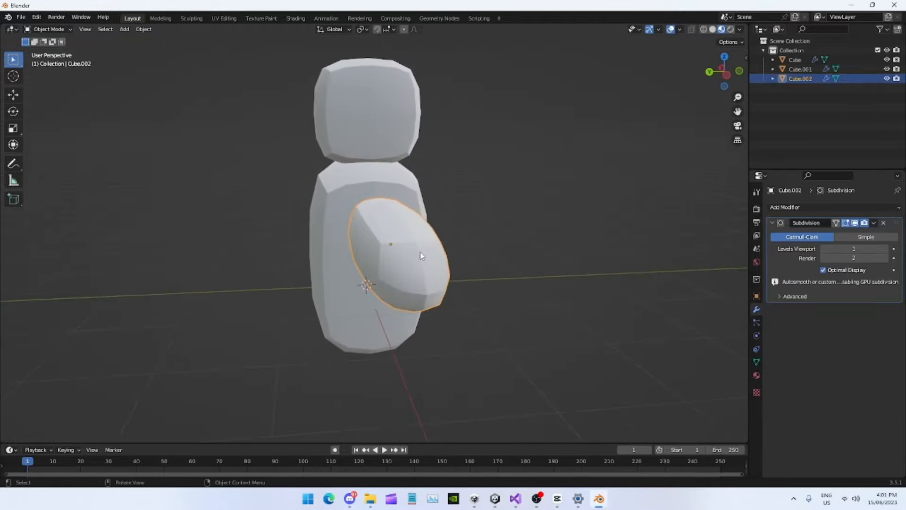
# - Raise the arm segment about 0.055 m along Z toward the top of the torso
pyautogui.click(721, 68)
pyautogui.press('g')
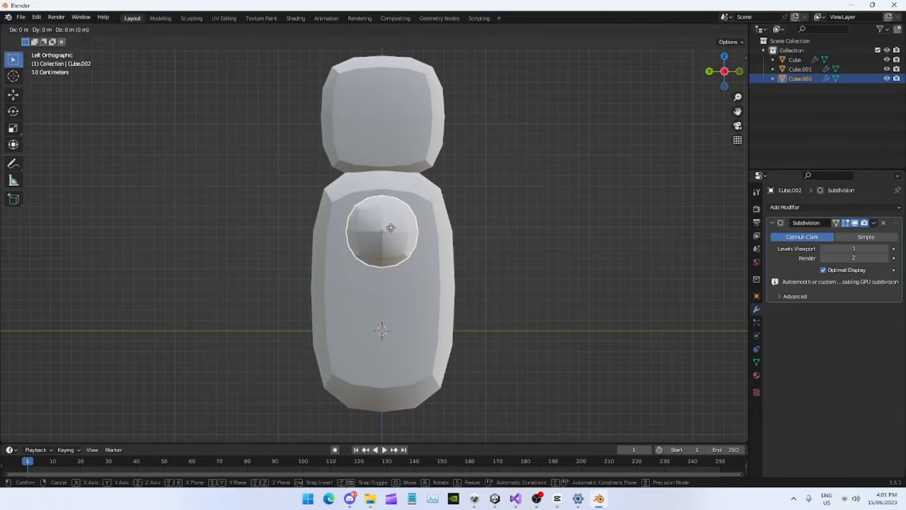
pyautogui.press('z')
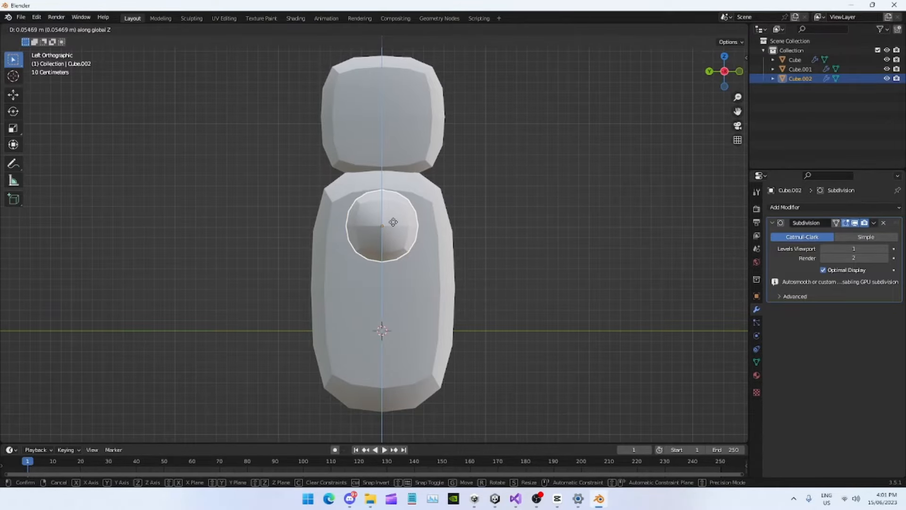
pyautogui.click(393, 222)
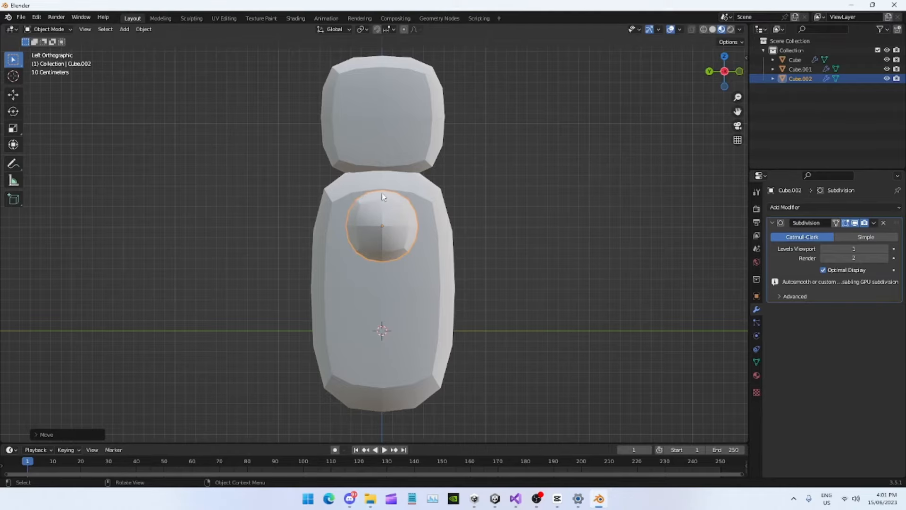
# - Nudge the arm segment slightly inward so its inner end sits deeper in the torso
pyautogui.click(540, 288)
pyautogui.moveTo(540, 288)
pyautogui.mouseDown(button='middle')
pyautogui.moveTo(479, 280)
pyautogui.moveTo(537, 274)
pyautogui.mouseUp(button='middle')
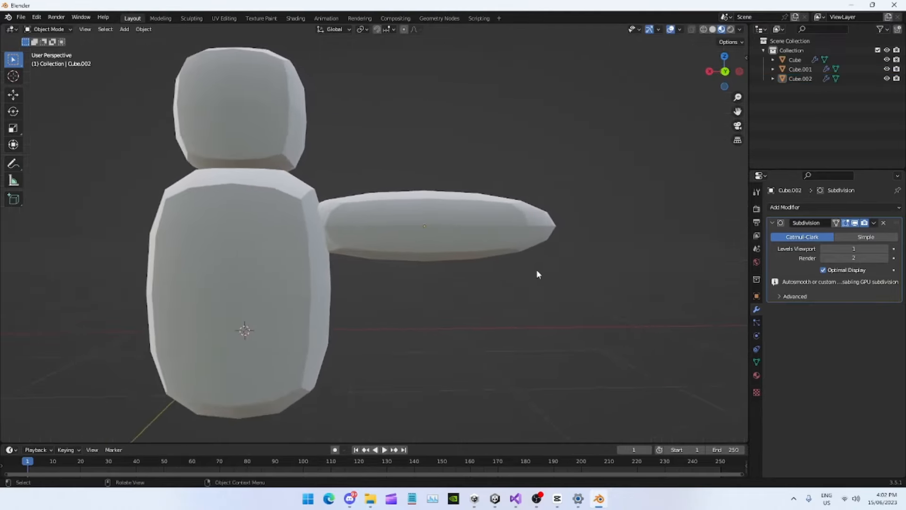
pyautogui.click(725, 72)
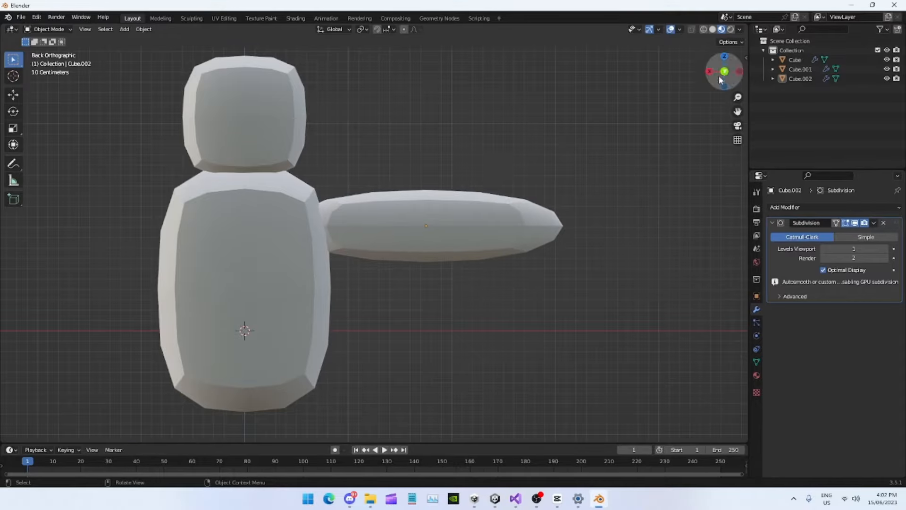
pyautogui.click(472, 248)
pyautogui.press('g')
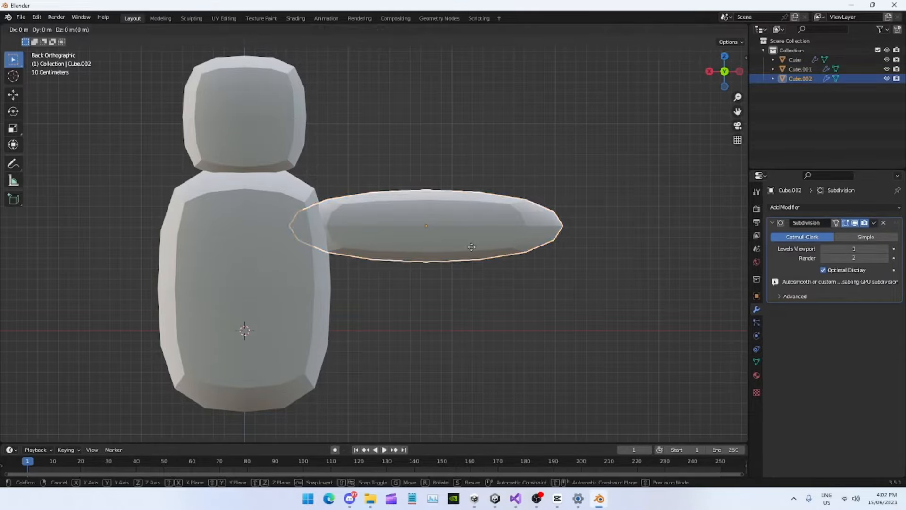
pyautogui.click(462, 246)
pyautogui.click(491, 310)
# - Duplicate the arm segment and move the copy outward along X as a forearm whose inner end overlaps the upper arm's tip
pyautogui.keyDown('shift'); pyautogui.moveTo(591, 254); pyautogui.dragTo(434, 238, button='middle'); pyautogui.keyUp('shift')
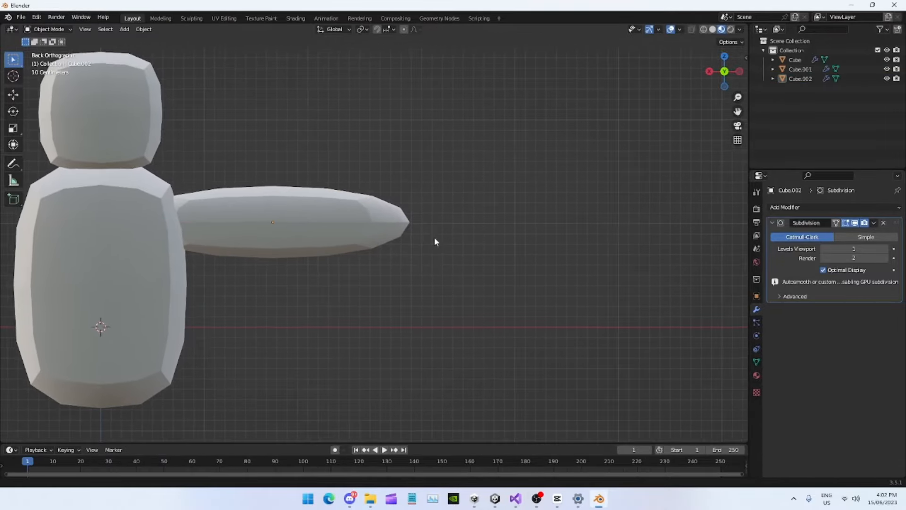
pyautogui.click(372, 222)
pyautogui.hotkey('ctrl', 'c')
pyautogui.hotkey('ctrl', 'v')
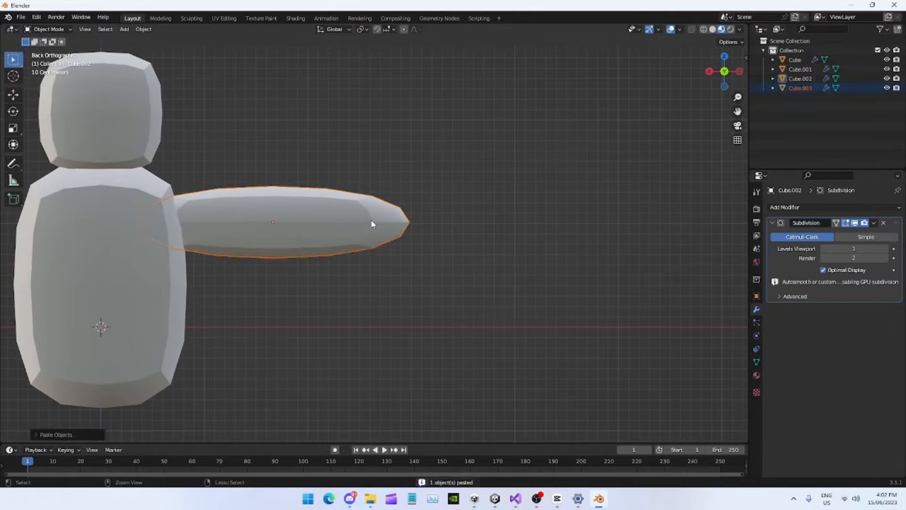
pyautogui.click(13, 94)
pyautogui.moveTo(233, 225); pyautogui.dragTo(444, 225)
pyautogui.keyDown('shift'); pyautogui.moveTo(421, 233); pyautogui.dragTo(440, 236, button='middle'); pyautogui.keyUp('shift')
pyautogui.scroll(5, 441, 241)
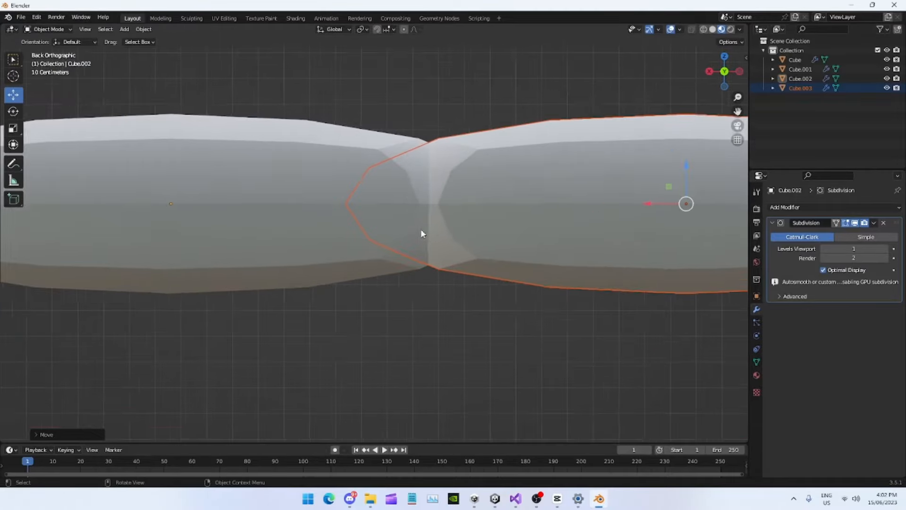
pyautogui.click(440, 297)
# - Scale the forearm down slightly and move it inward along X to overlap the upper arm's end again
pyautogui.scroll(-4, 495, 290)
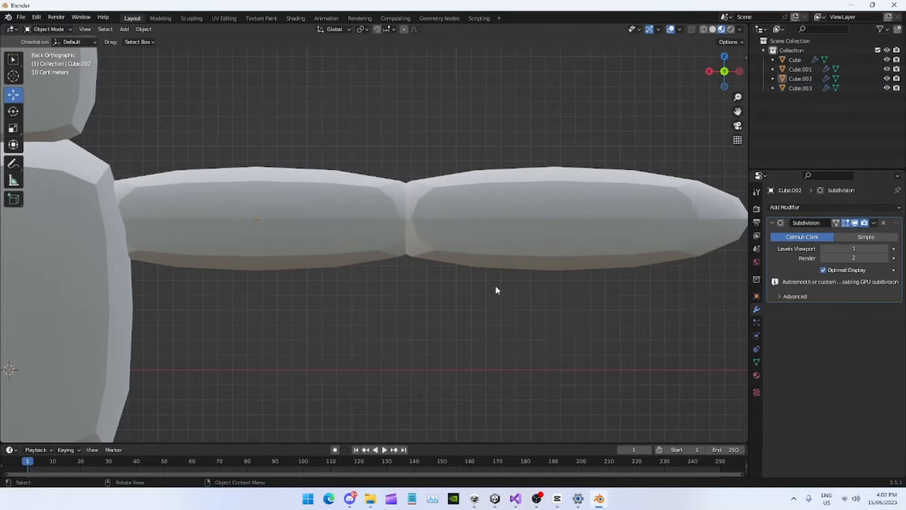
pyautogui.keyDown('shift'); pyautogui.moveTo(500, 275); pyautogui.dragTo(475, 247, button='middle'); pyautogui.keyUp('shift')
pyautogui.click(477, 260)
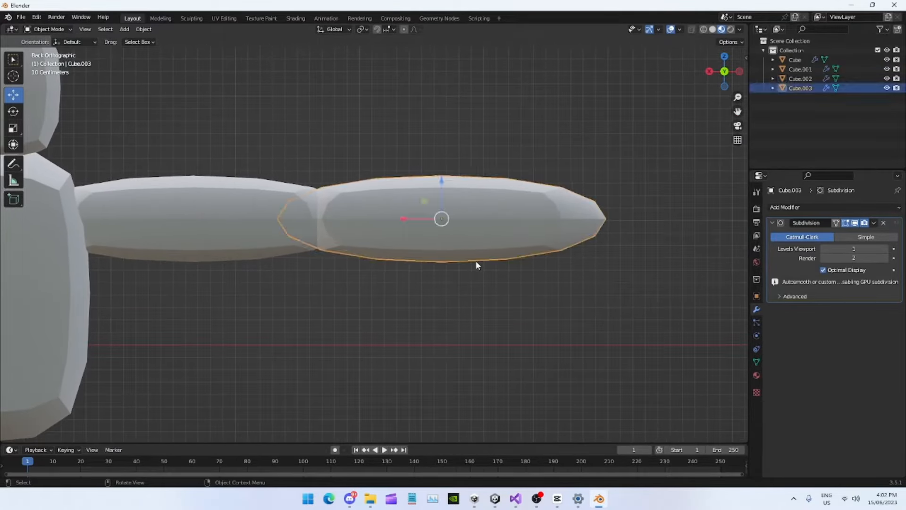
pyautogui.press('s')
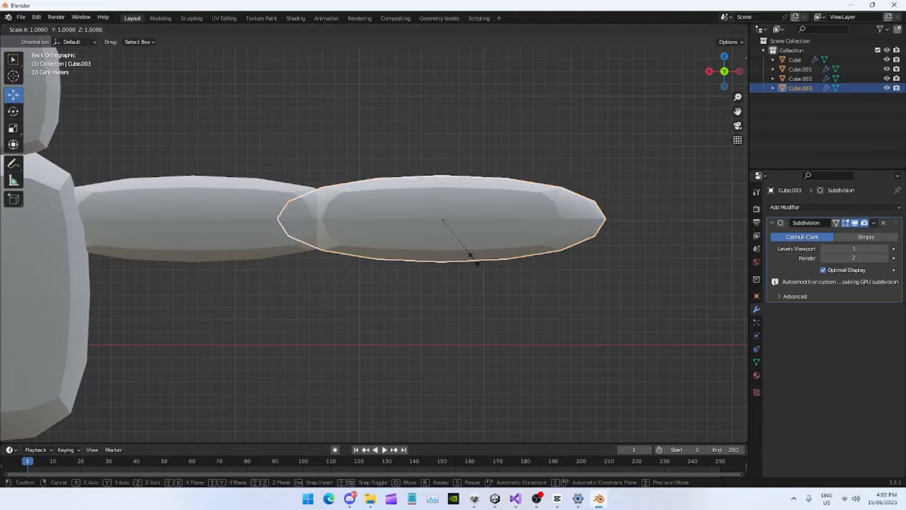
pyautogui.click(468, 250)
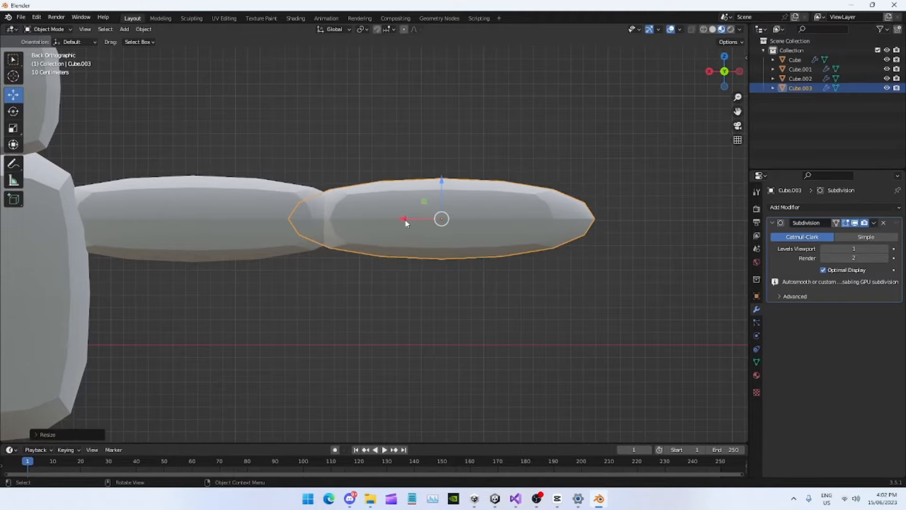
pyautogui.moveTo(405, 220); pyautogui.dragTo(394, 219)
pyautogui.click(404, 300)
pyautogui.click(402, 239)
pyautogui.click(383, 319)
pyautogui.keyDown('shift'); pyautogui.moveTo(378, 306); pyautogui.dragTo(417, 302, button='middle'); pyautogui.keyUp('shift')
pyautogui.scroll(-2, 543, 264)
pyautogui.scroll(3, 508, 265)
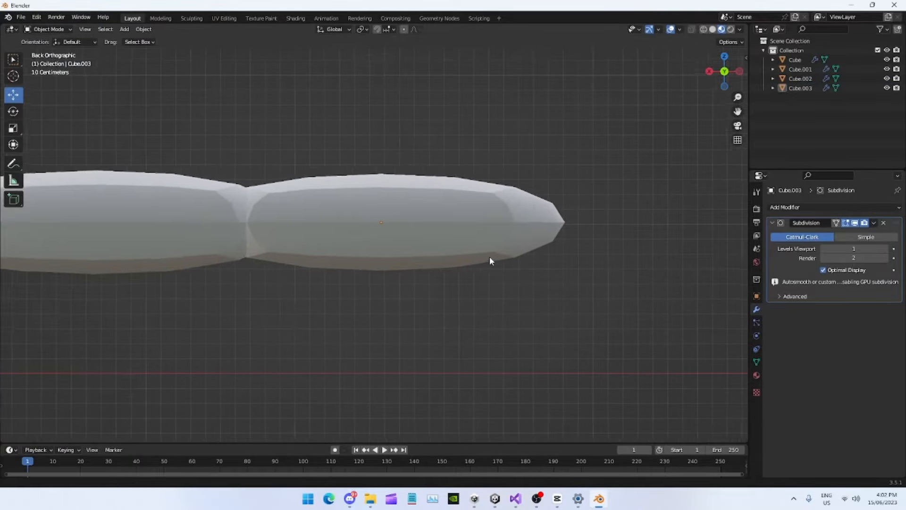
# - In Edit Mode, move the forearm's outer tip vertex inward along X to blunt the pointed end, and return to Object Mode
pyautogui.click(435, 222)
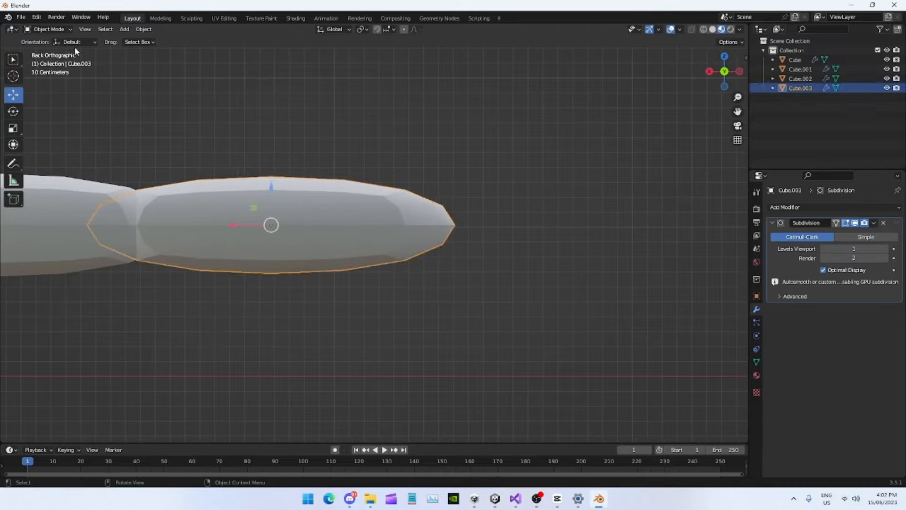
pyautogui.click(55, 32)
pyautogui.click(49, 50)
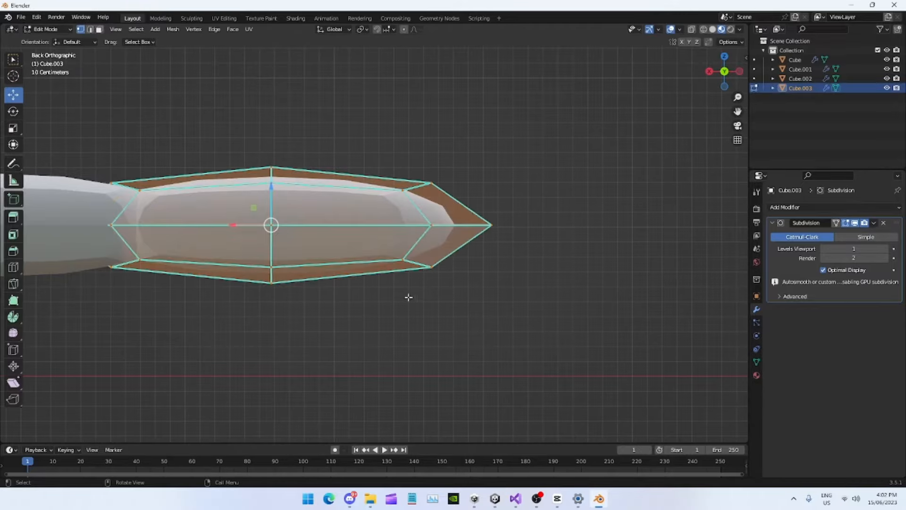
pyautogui.click(491, 226)
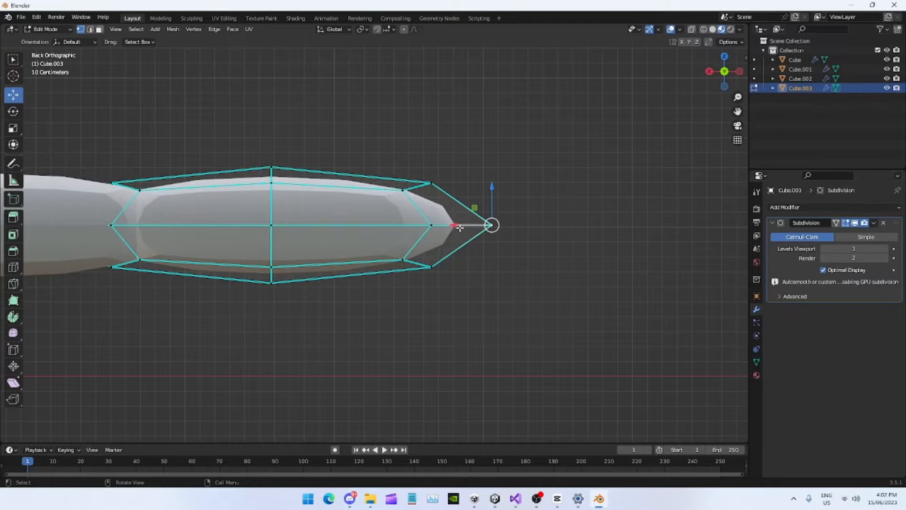
pyautogui.moveTo(460, 227); pyautogui.dragTo(410, 228)
pyautogui.press('Tab')
pyautogui.click(455, 317)
pyautogui.scroll(-2, 393, 283)
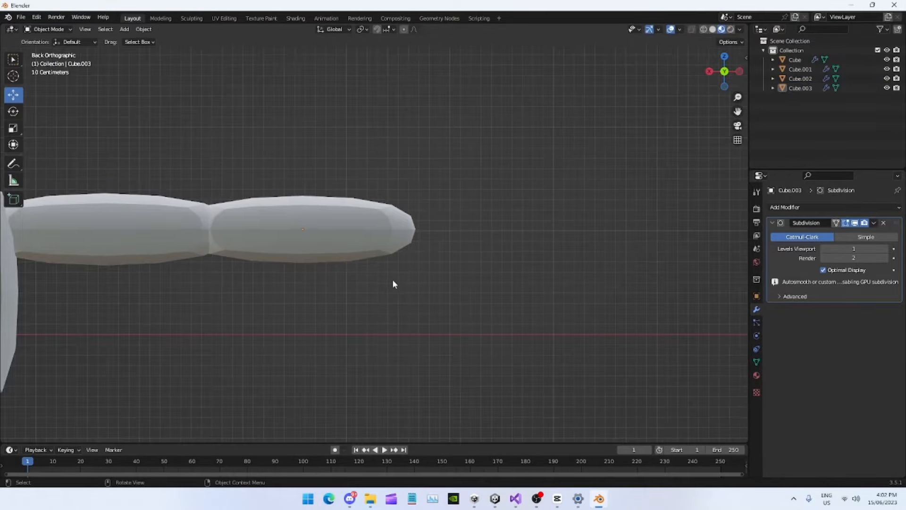
# - Inspect the two-segment arm from behind and from angled views
pyautogui.moveTo(393, 284)
pyautogui.mouseDown(button='middle')
pyautogui.moveTo(409, 281)
pyautogui.moveTo(309, 324)
pyautogui.moveTo(360, 265)
pyautogui.moveTo(393, 276)
pyautogui.mouseUp(button='middle')
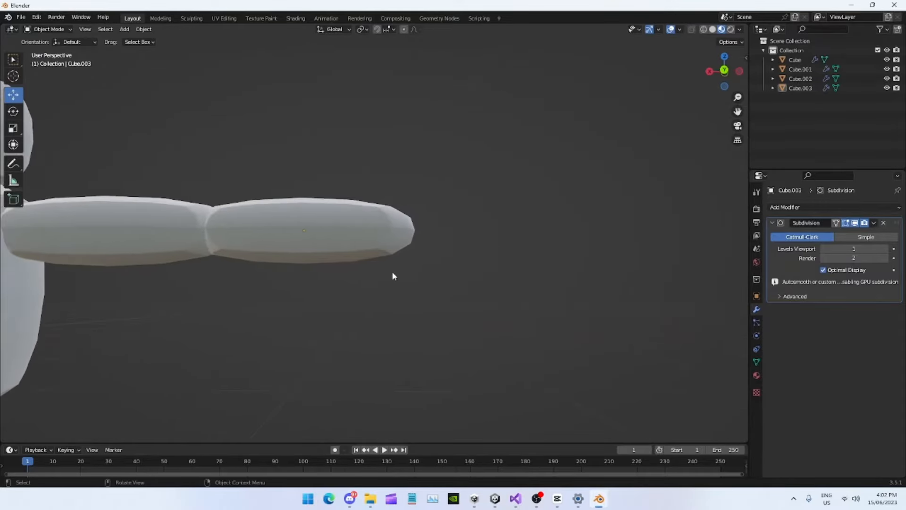
pyautogui.click(724, 70)
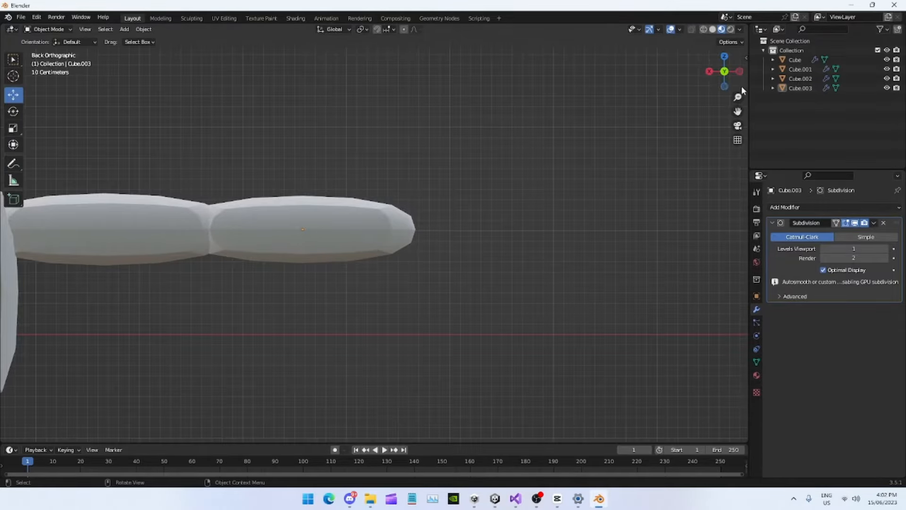
pyautogui.moveTo(572, 184); pyautogui.dragTo(562, 202, button='middle')
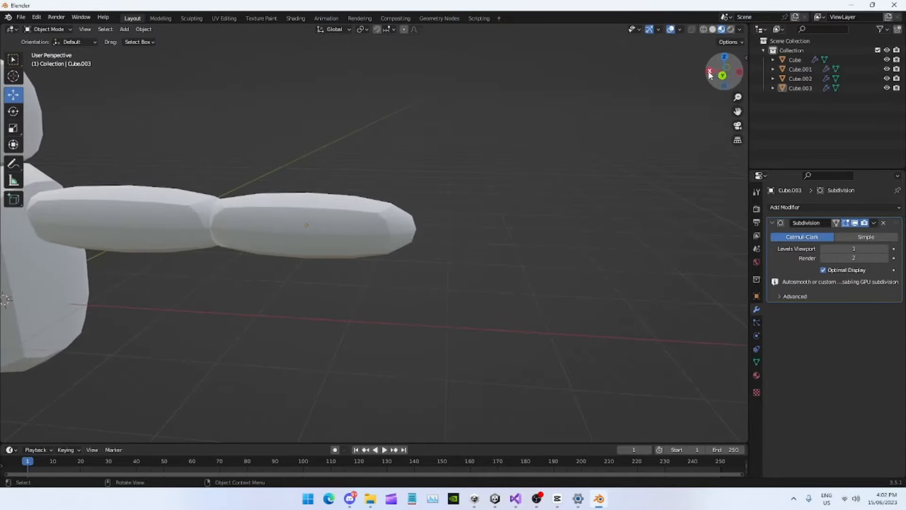
pyautogui.moveTo(714, 80); pyautogui.dragTo(688, 330)
pyautogui.click(723, 72)
pyautogui.moveTo(723, 71); pyautogui.dragTo(709, 75)
pyautogui.click(709, 75)
pyautogui.click(709, 73)
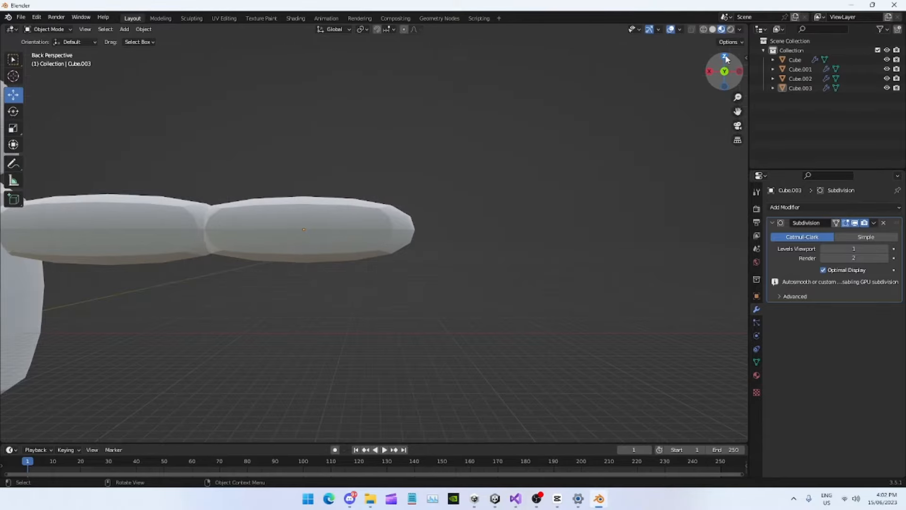
# - Inspect the head, torso and two-segment arm together from the front, the back and an angled view
pyautogui.click(724, 71)
pyautogui.moveTo(729, 84); pyautogui.dragTo(726, 93)
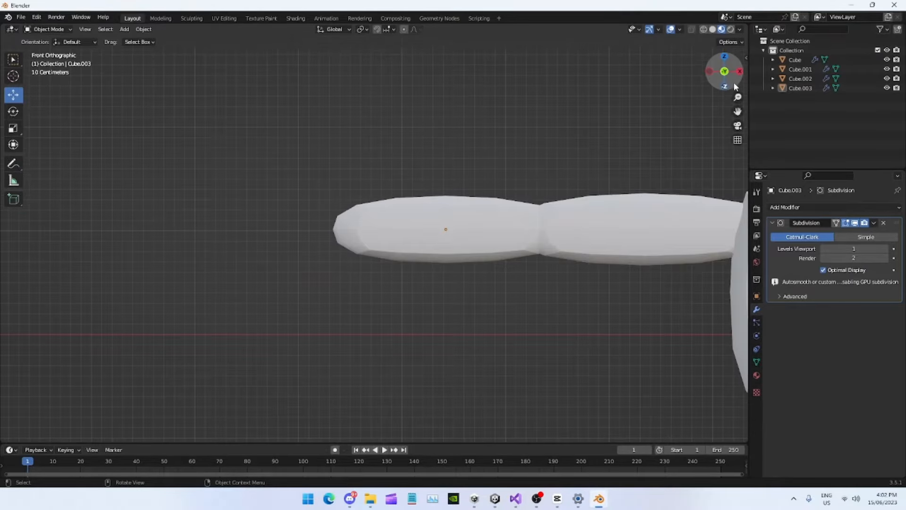
pyautogui.click(734, 84)
pyautogui.click(725, 85)
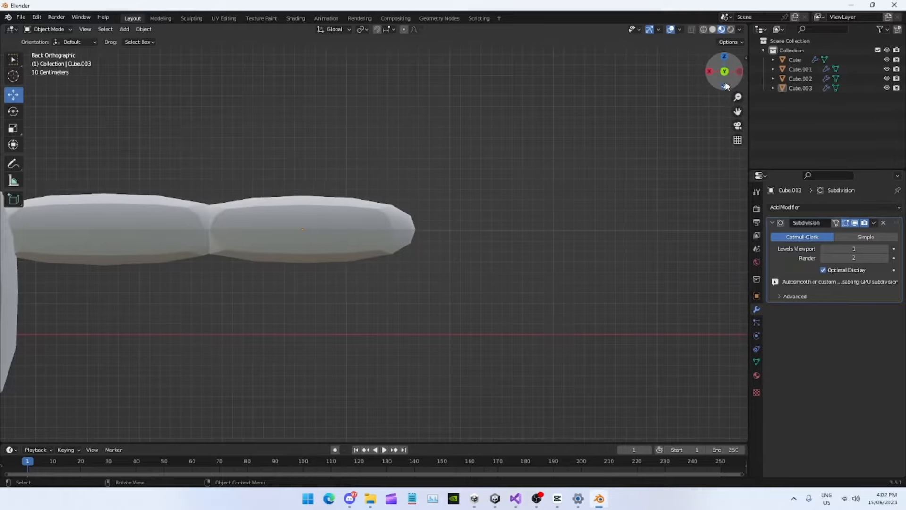
pyautogui.scroll(-3, 383, 241)
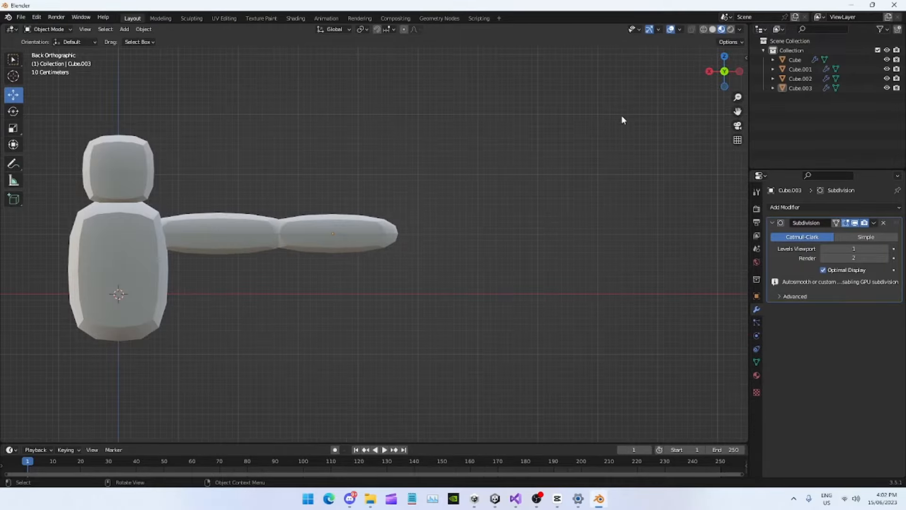
pyautogui.click(724, 72)
pyautogui.click(725, 72)
pyautogui.click(724, 72)
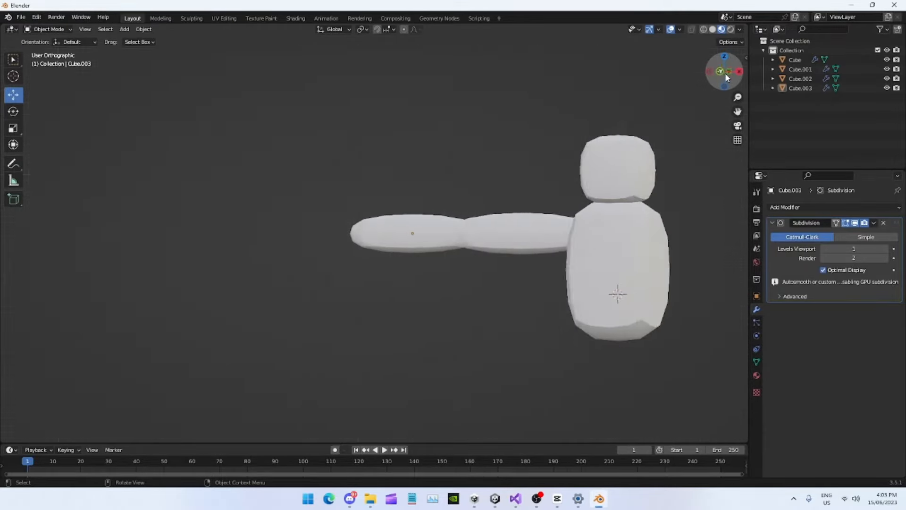
pyautogui.click(725, 72)
pyautogui.scroll(4, 378, 288)
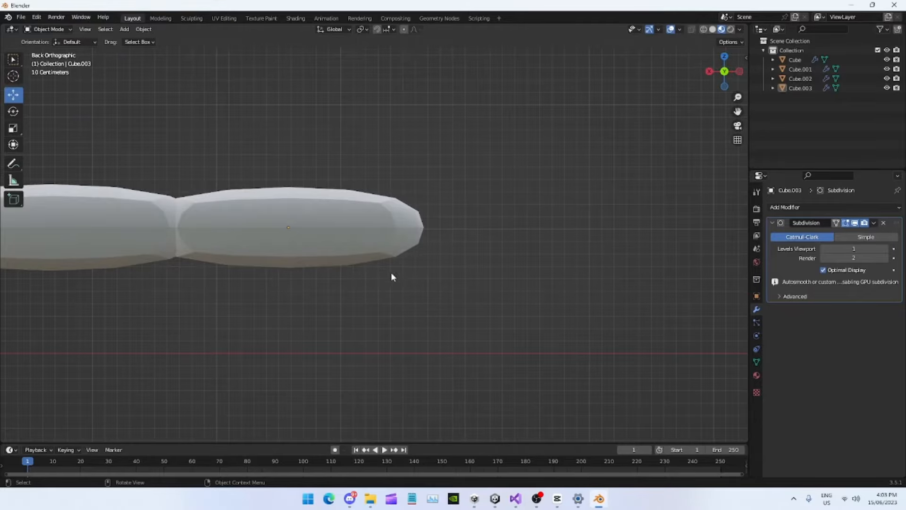
pyautogui.moveTo(388, 263); pyautogui.dragTo(420, 245, button='middle')
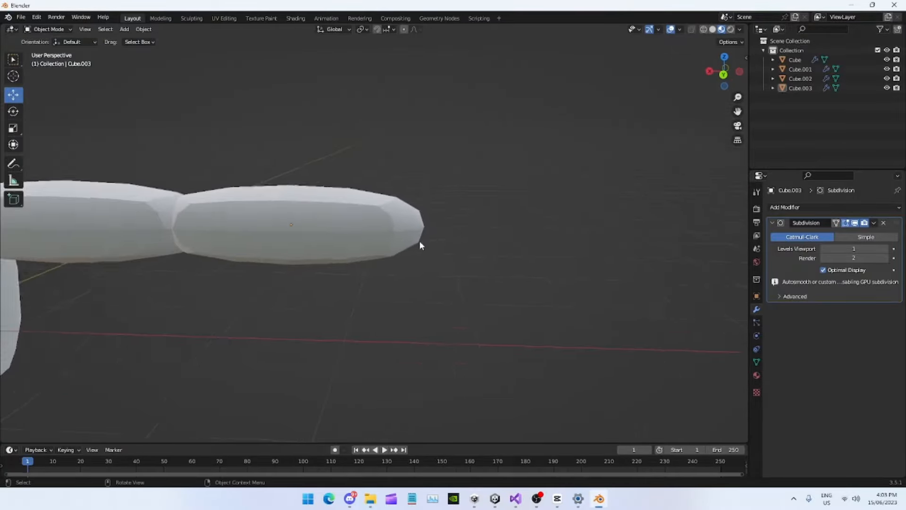
pyautogui.scroll(-1, 420, 241)
pyautogui.keyDown('shift'); pyautogui.moveTo(309, 255); pyautogui.dragTo(425, 211, button='middle'); pyautogui.keyUp('shift')
pyautogui.scroll(-2, 348, 245)
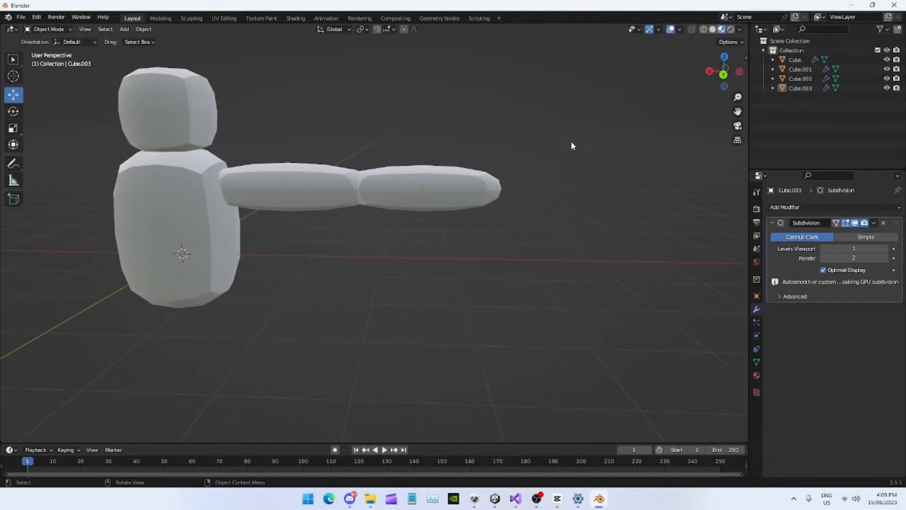
pyautogui.click(724, 75)
pyautogui.keyDown('shift'); pyautogui.moveTo(381, 237); pyautogui.dragTo(497, 257, button='middle'); pyautogui.keyUp('shift')
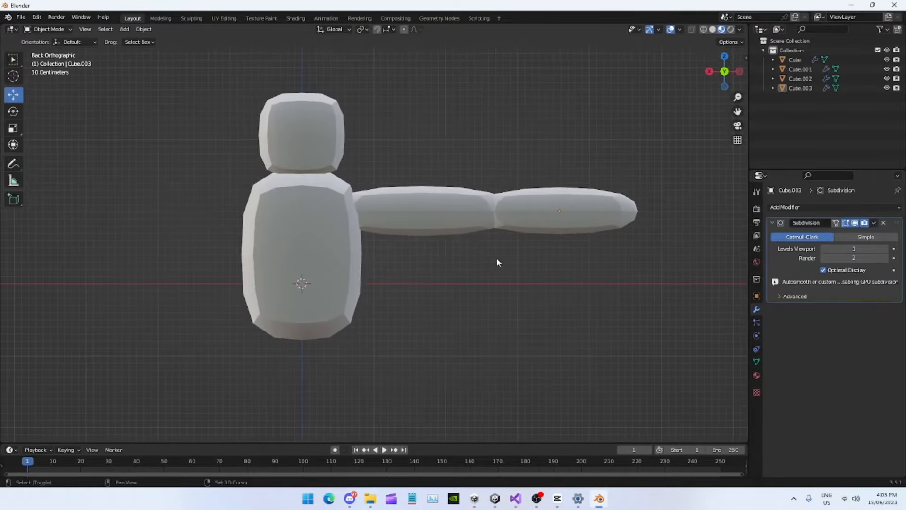
# - Hide the torso, the head and both arm segments in the viewport
pyautogui.click(409, 229)
pyautogui.click(398, 279)
pyautogui.click(328, 168)
pyautogui.click(795, 111)
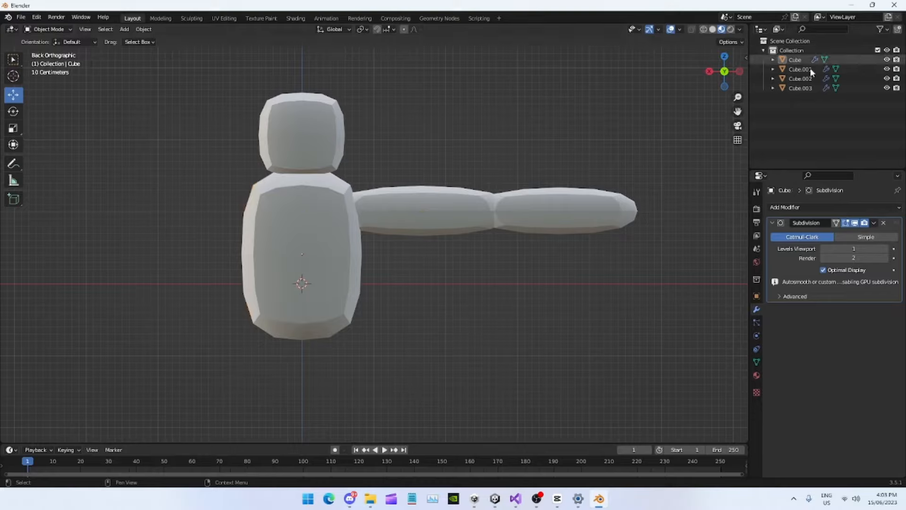
pyautogui.click(886, 88)
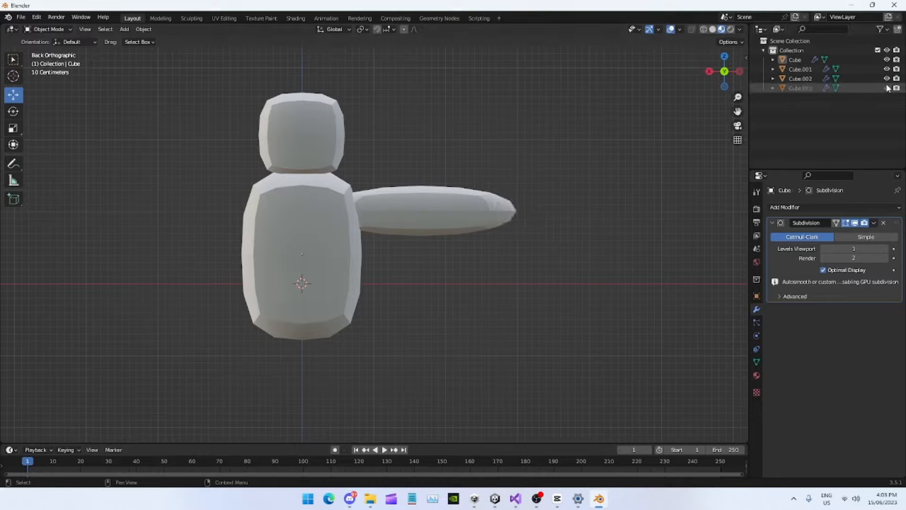
pyautogui.moveTo(886, 79); pyautogui.dragTo(887, 59)
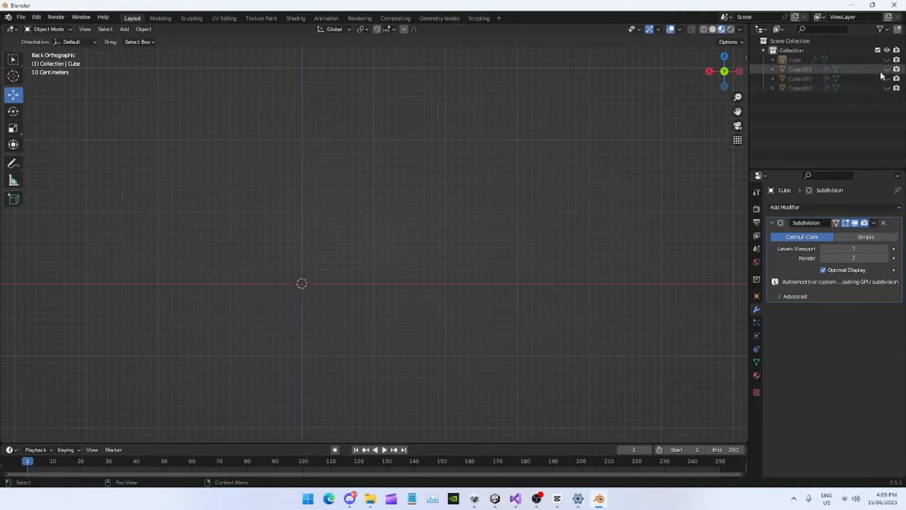
# - Add a new mesh cube at the world origin for the hand and enter Edit Mode
pyautogui.keyDown('shift'); pyautogui.moveTo(429, 282); pyautogui.dragTo(483, 247, button='middle'); pyautogui.keyUp('shift')
pyautogui.hotkey('shift', 'a')
pyautogui.moveTo(456, 258)
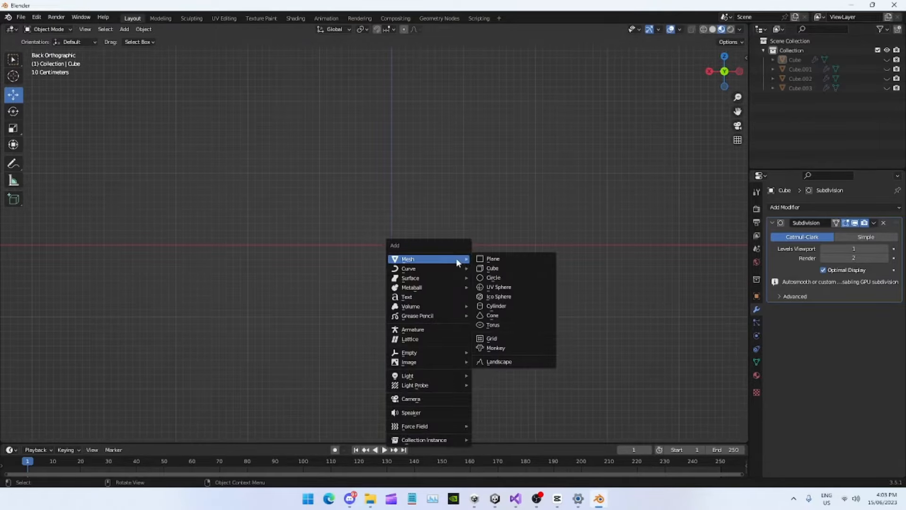
pyautogui.click(493, 270)
pyautogui.press('Tab')
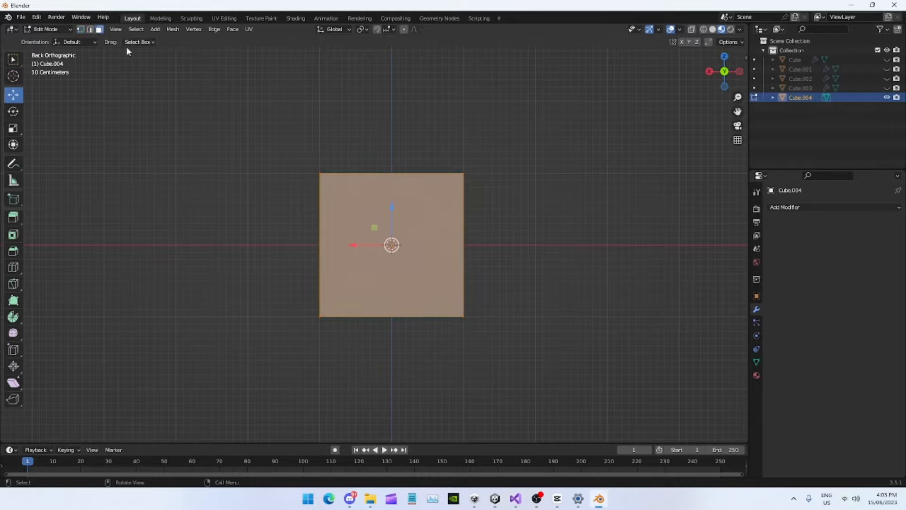
# - Extrude the cube's two opposite X-side faces outward by scaling them along X, forming a block three sections wide
pyautogui.scroll(-3, 385, 226)
pyautogui.moveTo(388, 225); pyautogui.dragTo(435, 226, button='middle')
pyautogui.click(726, 76)
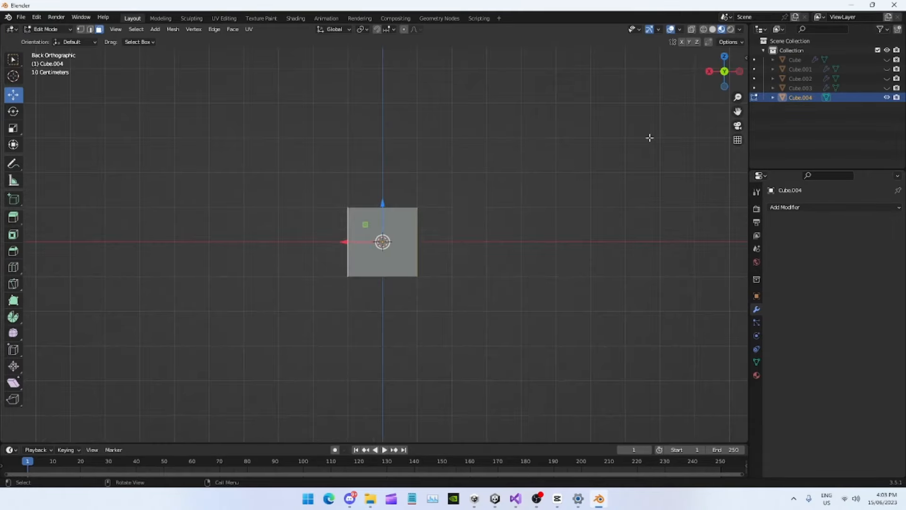
pyautogui.press('e')
pyautogui.click(421, 250)
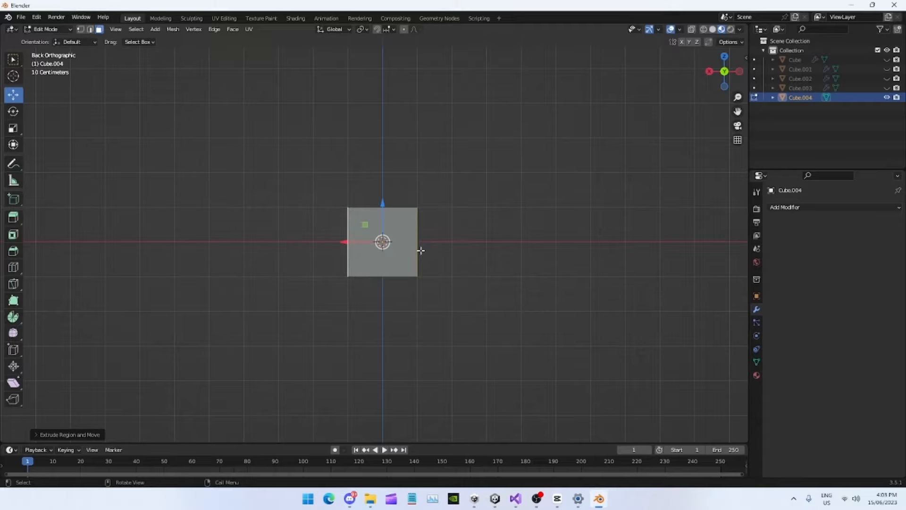
pyautogui.press('s')
pyautogui.press('x')
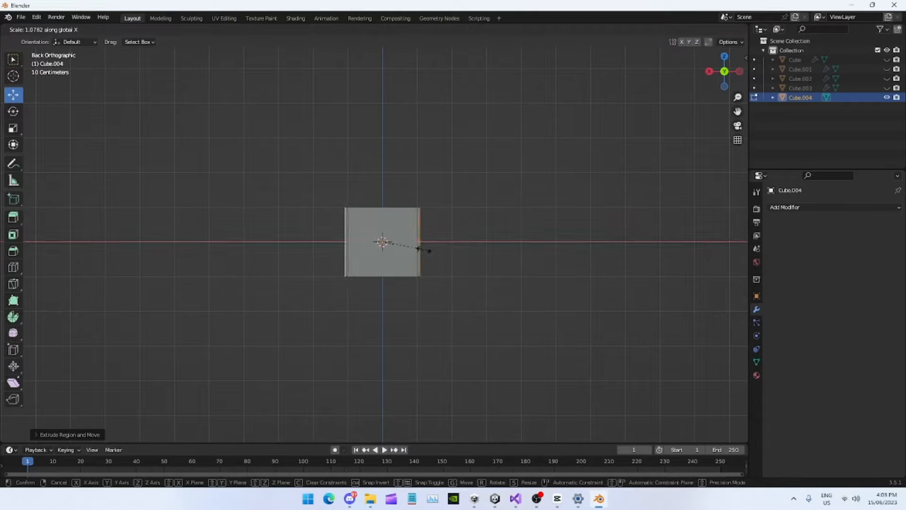
pyautogui.click(491, 246)
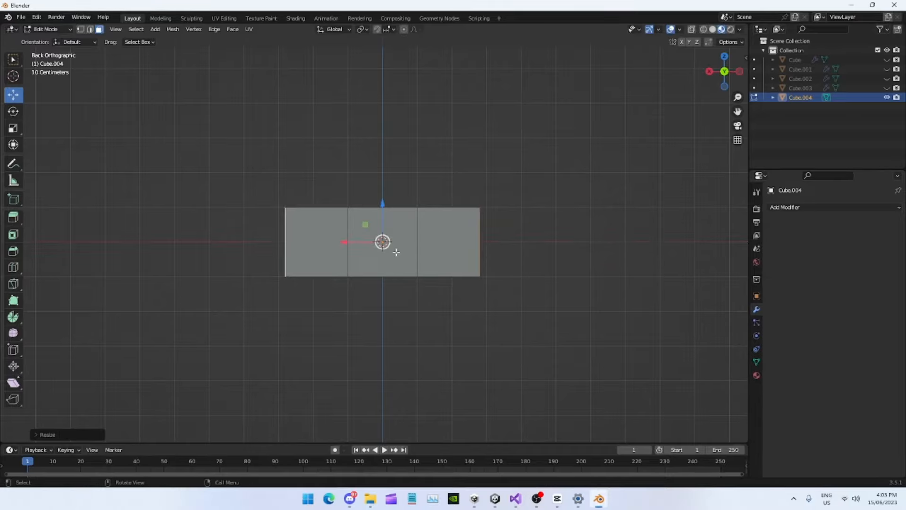
# - Select the three adjacent faces on the block's +Y side and extrude them along Y to add a second row
pyautogui.click(307, 253)
pyautogui.click(389, 262)
pyautogui.keyDown('shift'); pyautogui.click(449, 259); pyautogui.keyUp('shift')
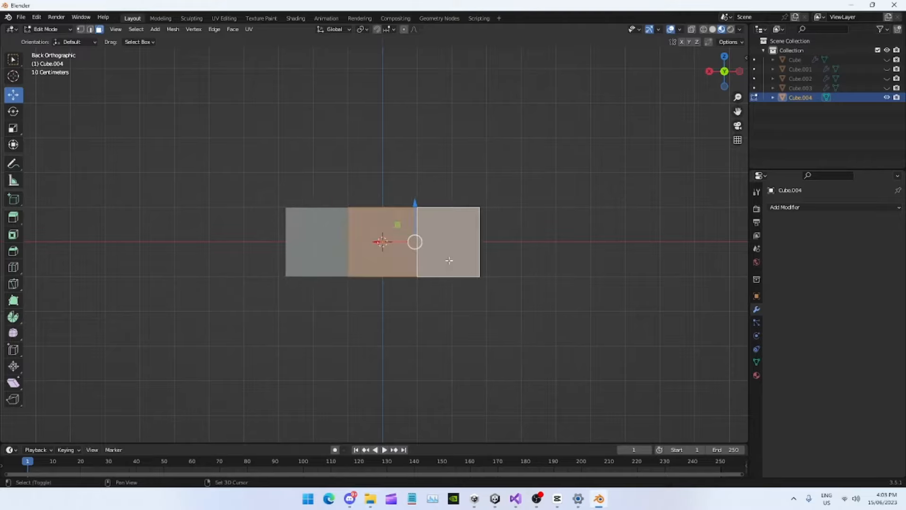
pyautogui.keyDown('shift'); pyautogui.click(336, 267); pyautogui.keyUp('shift')
pyautogui.click(316, 242)
pyautogui.click(386, 265)
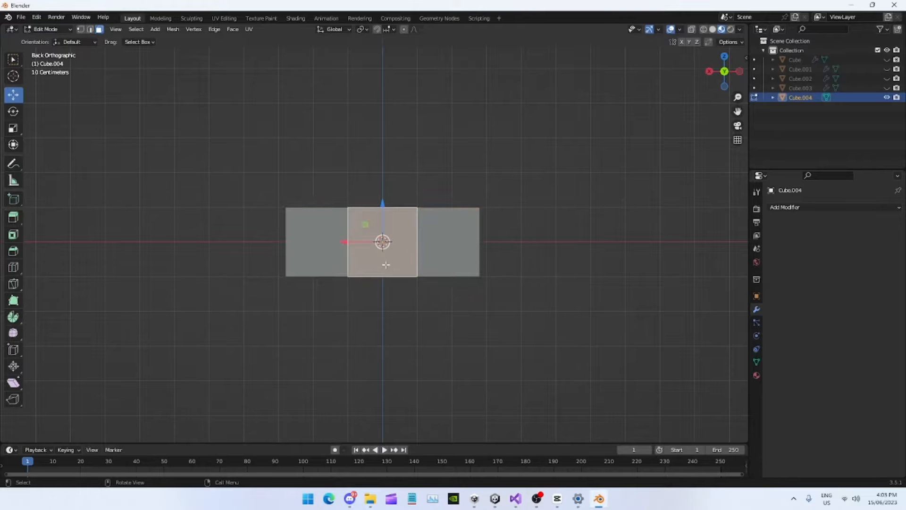
pyautogui.keyDown('shift'); pyautogui.click(457, 257); pyautogui.keyUp('shift')
pyautogui.keyDown('shift'); pyautogui.click(331, 260); pyautogui.keyUp('shift')
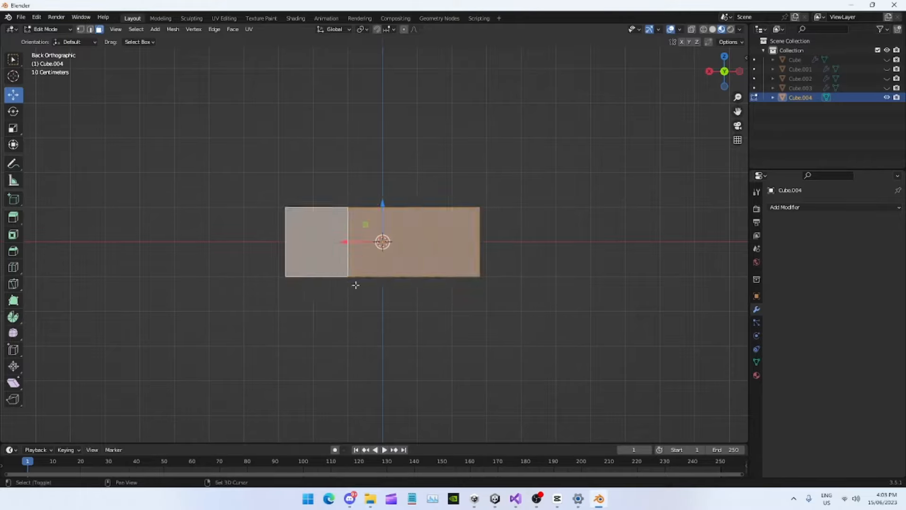
pyautogui.press('e')
pyautogui.click(381, 270)
pyautogui.click(725, 59)
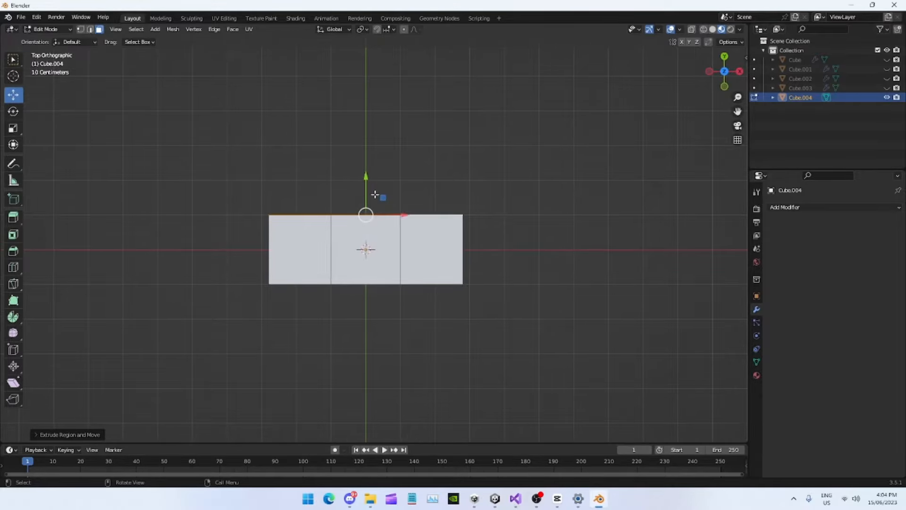
pyautogui.moveTo(368, 181); pyautogui.dragTo(366, 126)
# - Extrude the same three faces once more along Y to complete a three-by-three palm
pyautogui.scroll(-2, 399, 181)
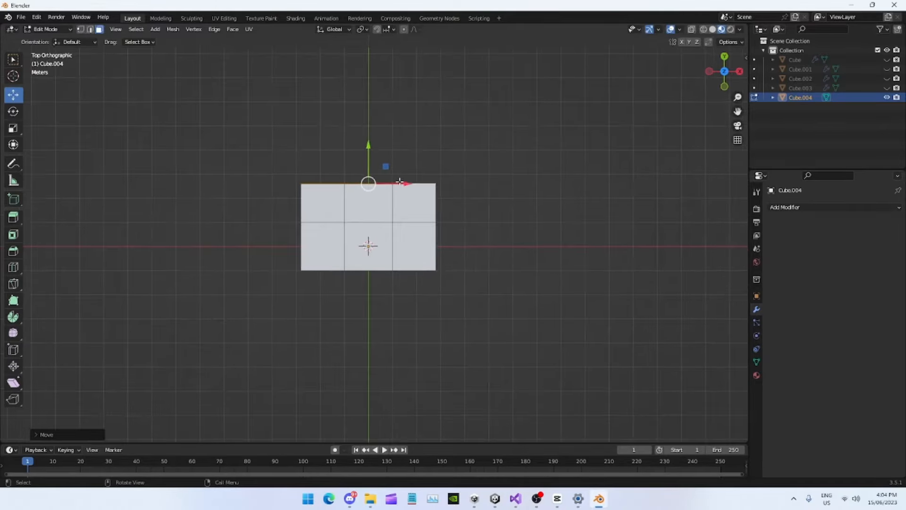
pyautogui.keyDown('shift'); pyautogui.moveTo(399, 182); pyautogui.dragTo(419, 210, button='middle'); pyautogui.keyUp('shift')
pyautogui.moveTo(389, 179); pyautogui.dragTo(389, 130)
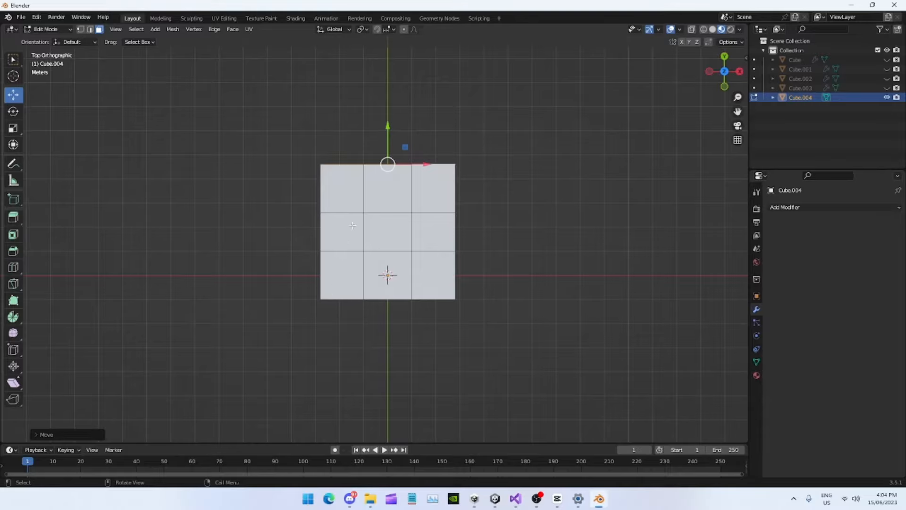
# - Deselect the middle face of the palm's +Y end and extrude the two outer faces along Y as long fingers
pyautogui.moveTo(410, 206); pyautogui.dragTo(253, 115, button='middle')
pyautogui.keyDown('shift'); pyautogui.click(411, 269); pyautogui.keyUp('shift')
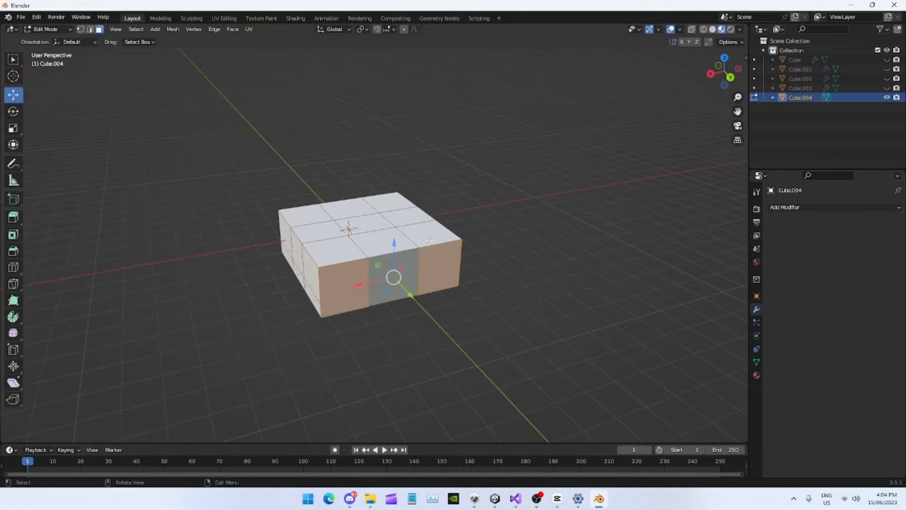
pyautogui.click(725, 57)
pyautogui.scroll(-2, 396, 207)
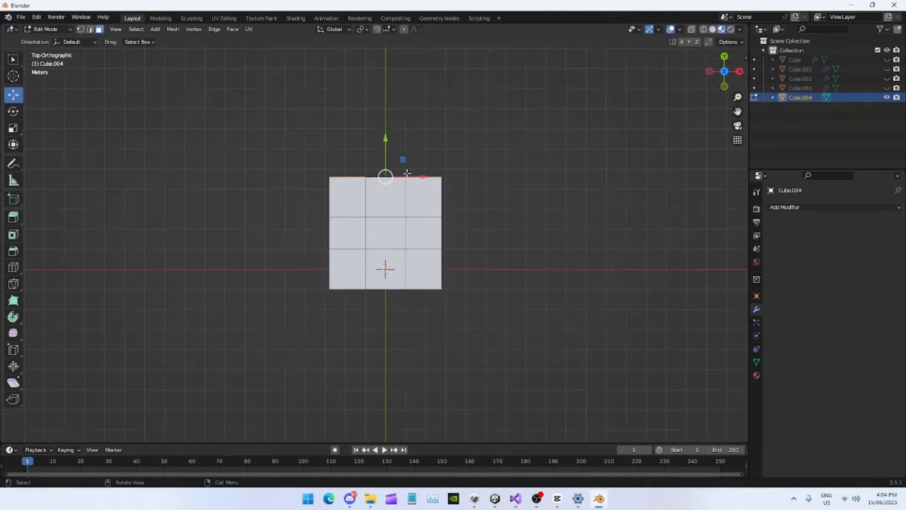
pyautogui.press('e')
pyautogui.rightClick(384, 216)
pyautogui.moveTo(372, 202); pyautogui.dragTo(372, 93)
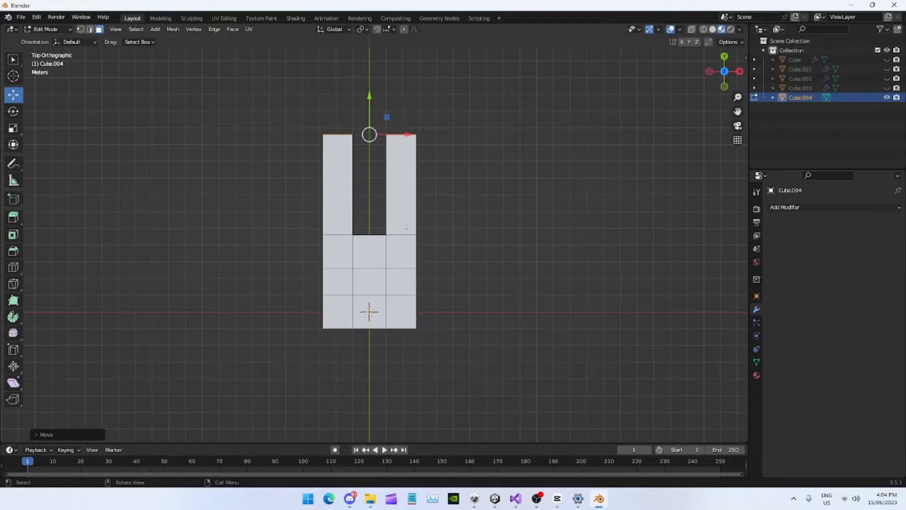
# - Extrude the +X side face of the palm's row nearest the origin outward as a thumb, and angle its tip toward the fingers
pyautogui.click(739, 71)
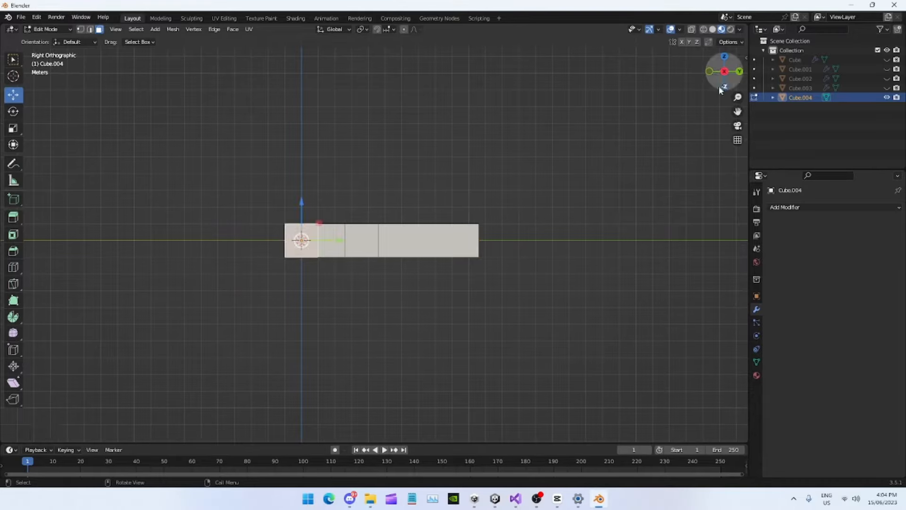
pyautogui.moveTo(729, 68); pyautogui.dragTo(726, 60)
pyautogui.click(724, 58)
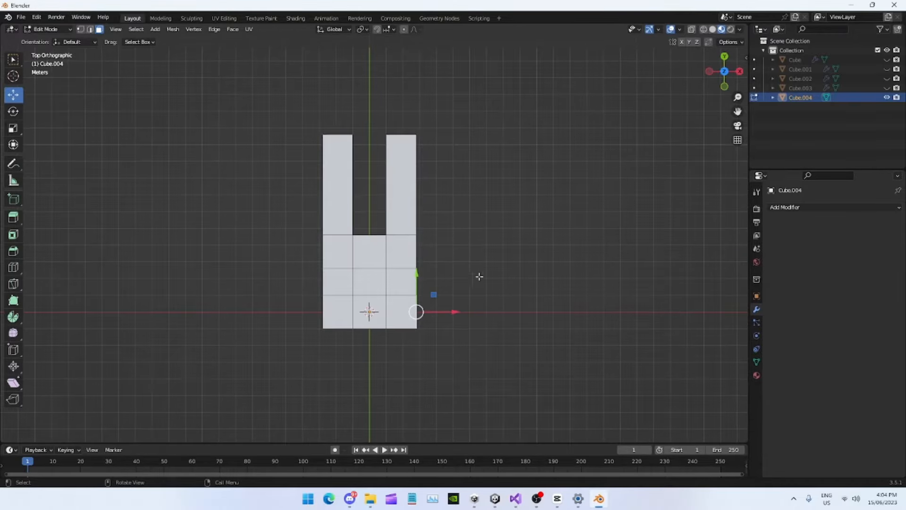
pyautogui.press('e')
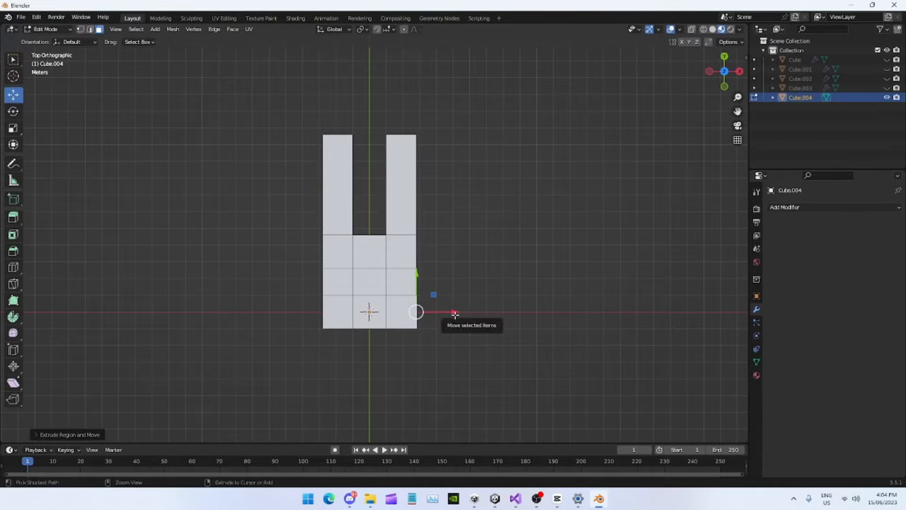
pyautogui.moveTo(456, 312); pyautogui.dragTo(538, 306)
pyautogui.keyDown('shift'); pyautogui.moveTo(552, 296); pyautogui.dragTo(519, 294, button='middle'); pyautogui.keyUp('shift')
pyautogui.moveTo(468, 276); pyautogui.dragTo(444, 263)
pyautogui.click(13, 111)
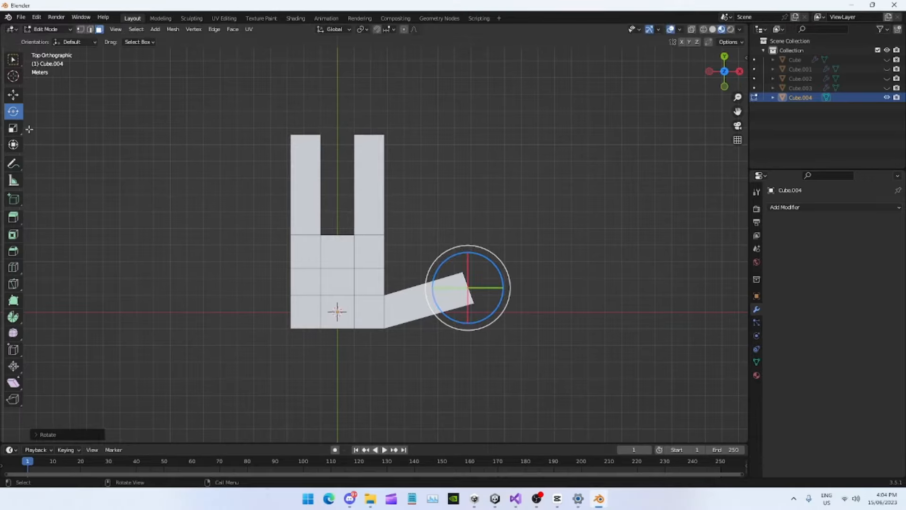
pyautogui.click(13, 95)
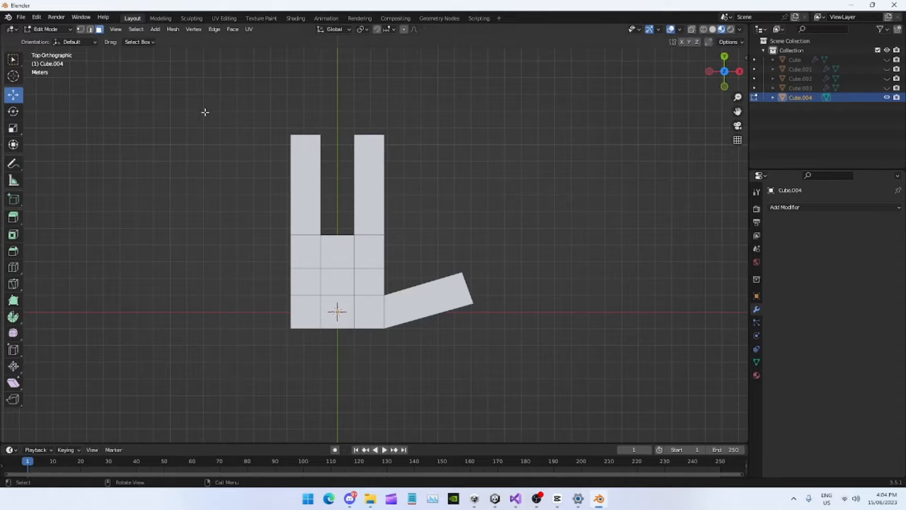
# - Add a Subdivision Surface modifier to the hand and set its viewport levels to 2
pyautogui.press('Tab')
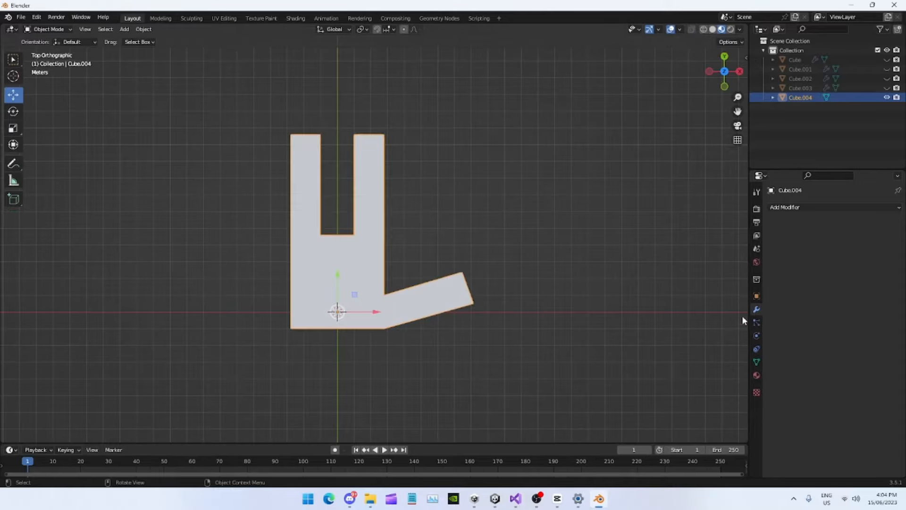
pyautogui.click(794, 208)
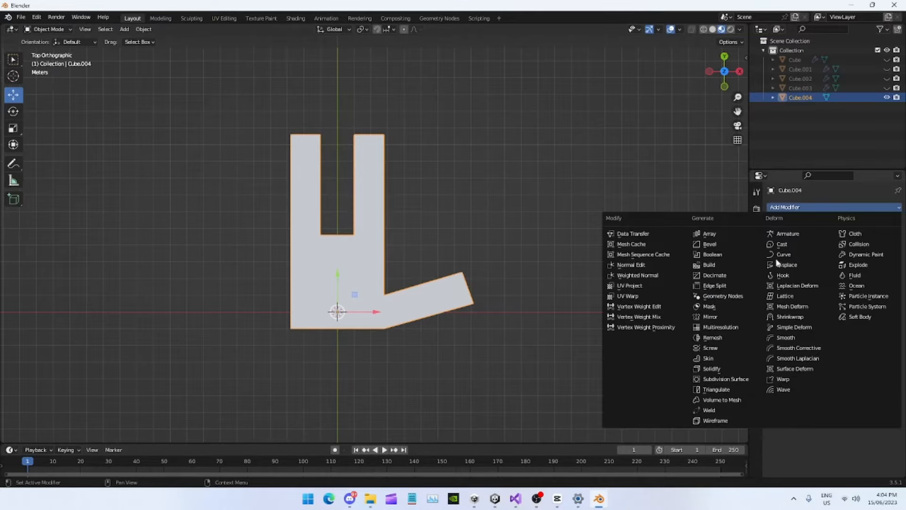
pyautogui.click(725, 379)
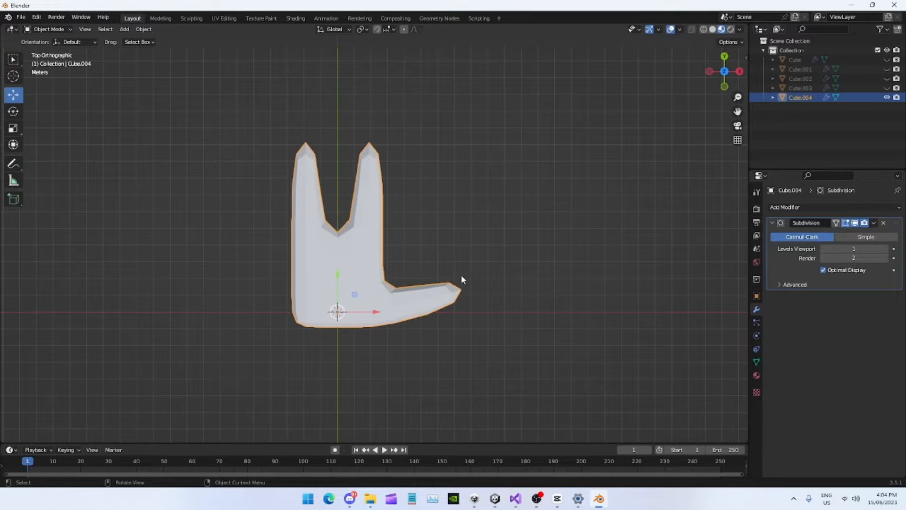
pyautogui.keyDown('shift'); pyautogui.moveTo(390, 292); pyautogui.dragTo(427, 275, button='middle'); pyautogui.keyUp('shift')
pyautogui.click(848, 250)
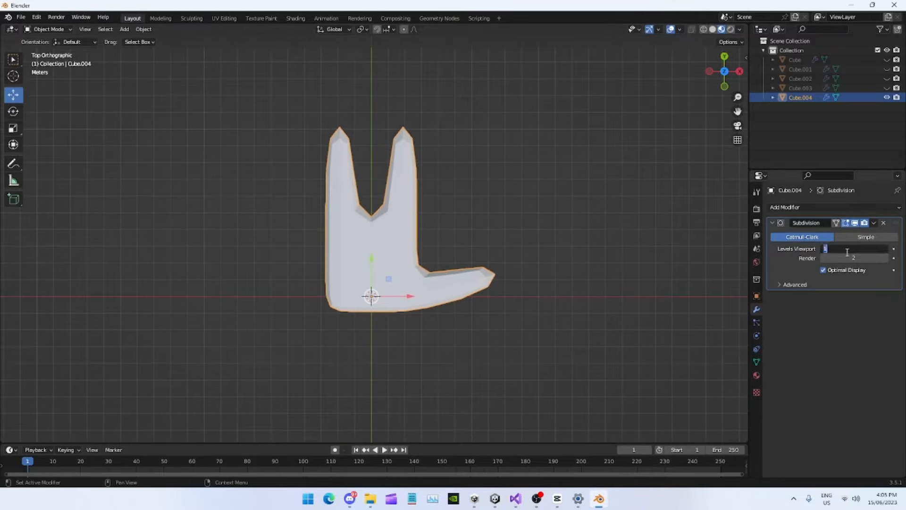
pyautogui.write('2')
pyautogui.press('Return')
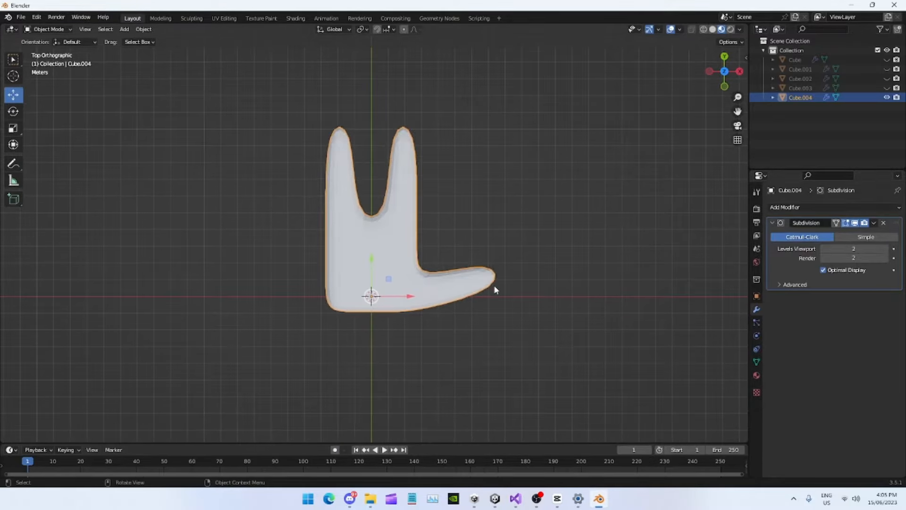
# - Select the middle face between the two fingers and scale it narrower along X
pyautogui.click(724, 55)
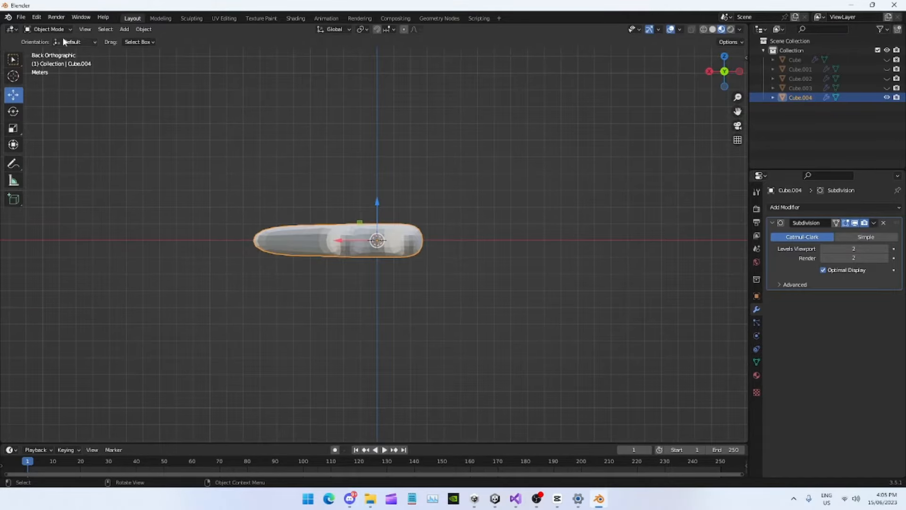
pyautogui.press('Tab')
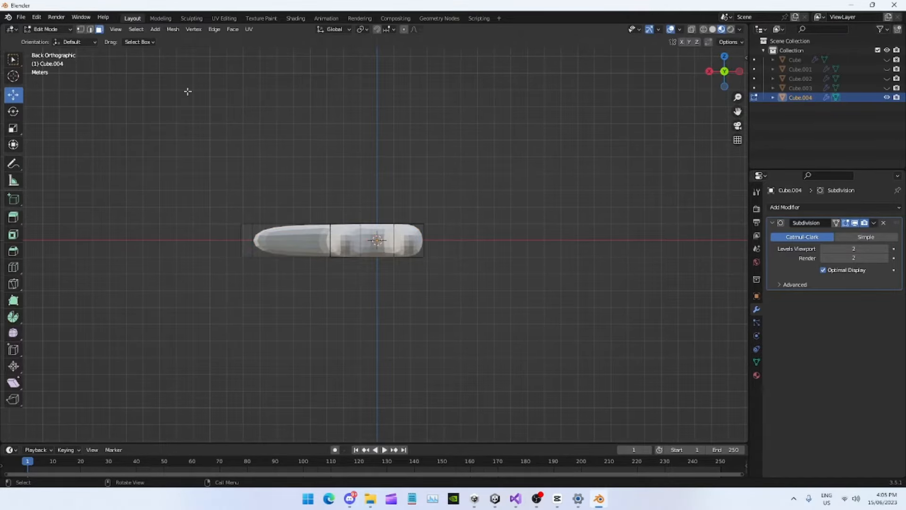
pyautogui.click(377, 250)
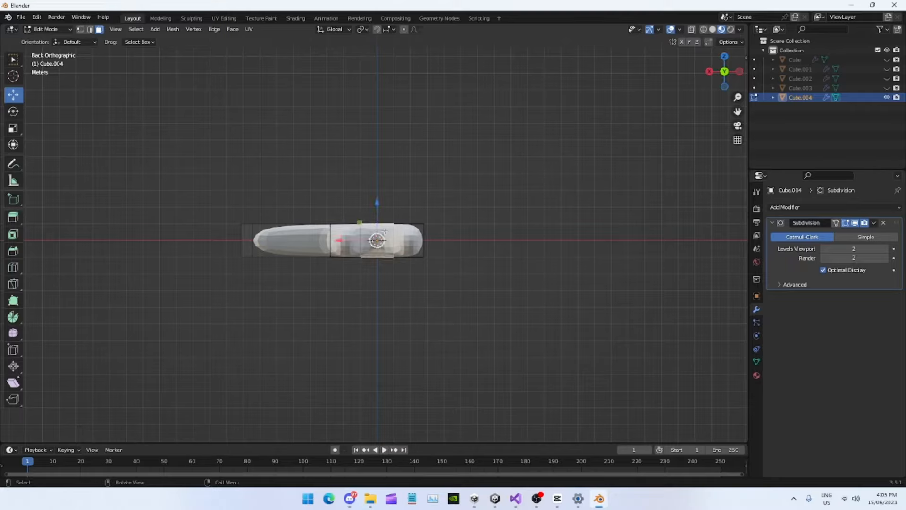
pyautogui.click(80, 29)
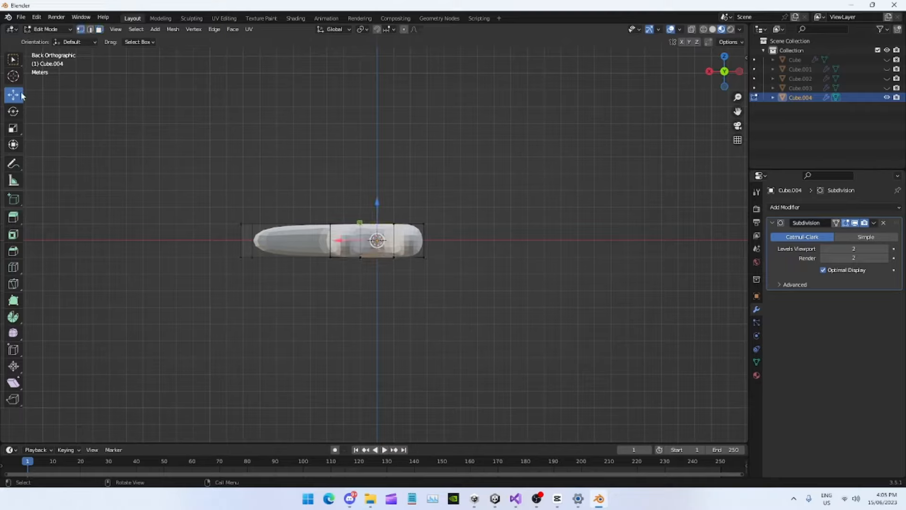
pyautogui.click(13, 128)
pyautogui.moveTo(350, 241); pyautogui.dragTo(375, 239)
pyautogui.press('Tab')
# - Select the thumb's tip face and move it along Y toward the fingers and slightly inward along X
pyautogui.moveTo(290, 184); pyautogui.dragTo(516, 255, button='middle')
pyautogui.moveTo(439, 183); pyautogui.dragTo(126, 77, button='middle')
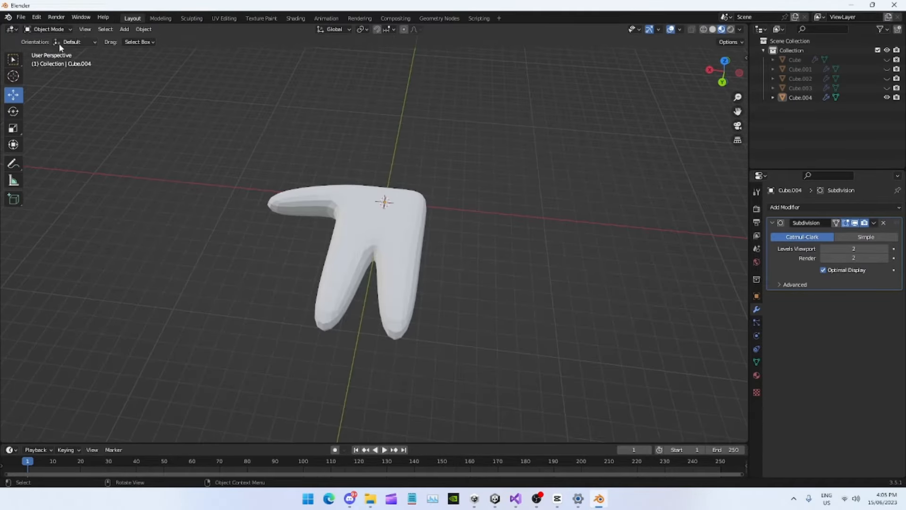
pyautogui.click(351, 203)
pyautogui.press('Tab')
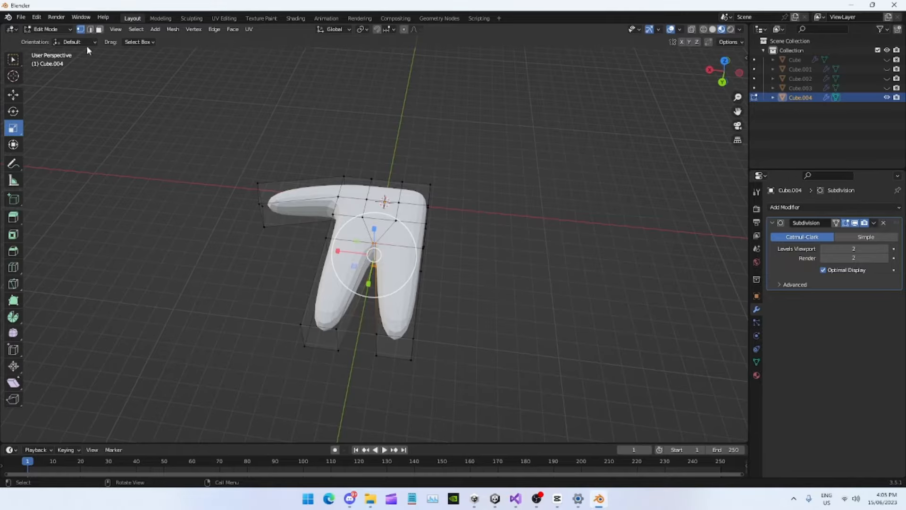
pyautogui.click(99, 29)
pyautogui.moveTo(106, 66); pyautogui.dragTo(290, 196, button='middle')
pyautogui.click(261, 295)
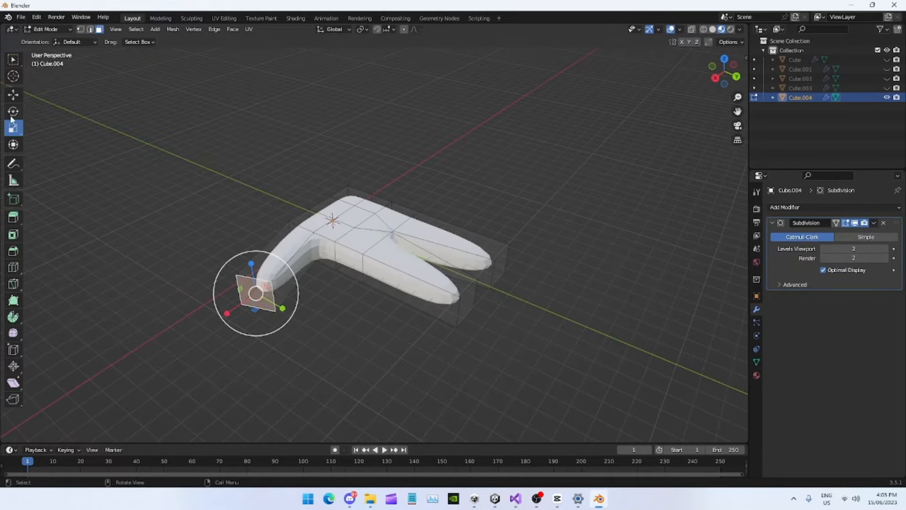
pyautogui.click(13, 94)
pyautogui.moveTo(291, 313); pyautogui.dragTo(306, 321)
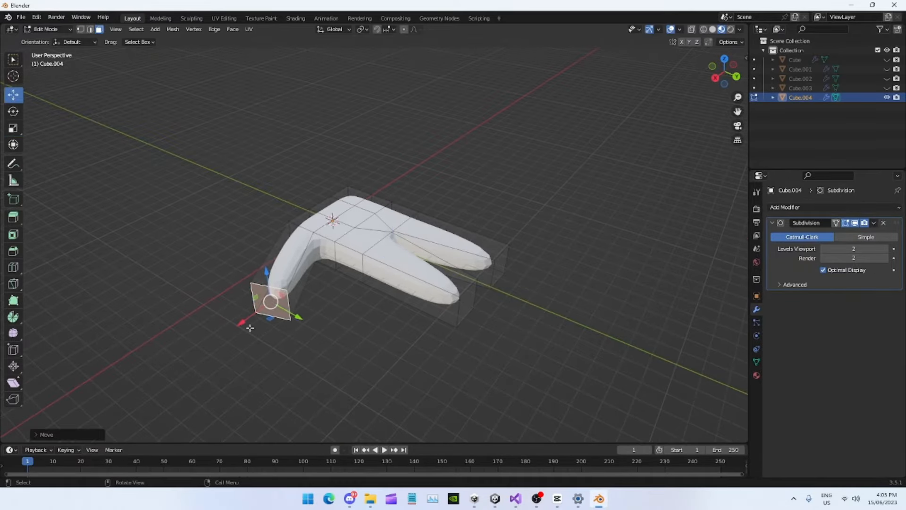
pyautogui.moveTo(246, 325); pyautogui.dragTo(257, 317)
pyautogui.click(304, 358)
# - Select both fingertip faces and move them outward along Y to lengthen the fingers
pyautogui.moveTo(315, 345); pyautogui.dragTo(465, 345, button='middle')
pyautogui.moveTo(503, 214); pyautogui.dragTo(318, 148, button='middle')
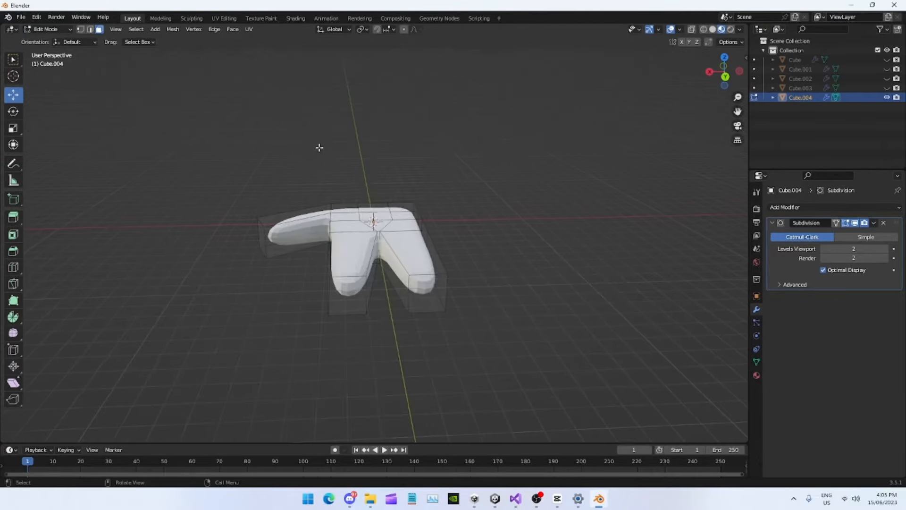
pyautogui.click(356, 304)
pyautogui.keyDown('shift'); pyautogui.click(427, 298); pyautogui.keyUp('shift')
pyautogui.moveTo(427, 297); pyautogui.dragTo(524, 325, button='middle')
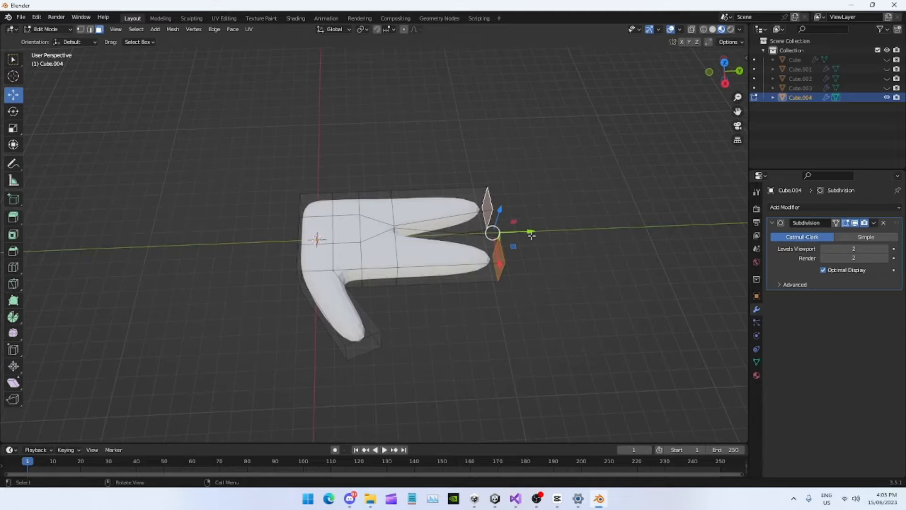
pyautogui.moveTo(530, 231); pyautogui.dragTo(554, 229)
pyautogui.click(384, 311)
# - Extrude the middle face of the palm's -Y end outward along Y as a short wrist stub and scale its end face
pyautogui.moveTo(384, 311); pyautogui.dragTo(375, 232, button='middle')
pyautogui.moveTo(432, 236); pyautogui.dragTo(501, 258, button='middle')
pyautogui.click(353, 252)
pyautogui.moveTo(378, 258); pyautogui.dragTo(399, 306, button='middle')
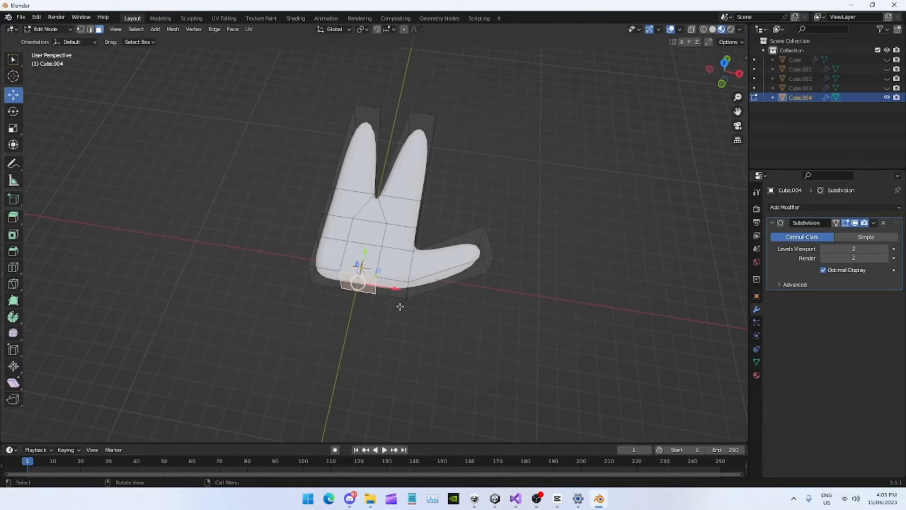
pyautogui.press('e')
pyautogui.click(399, 306)
pyautogui.moveTo(406, 253); pyautogui.dragTo(369, 243, button='middle')
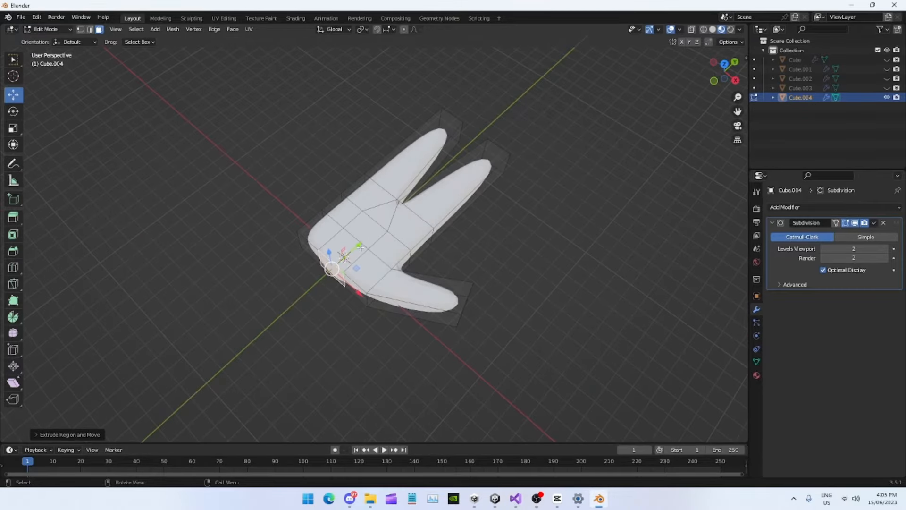
pyautogui.moveTo(360, 246); pyautogui.dragTo(379, 347)
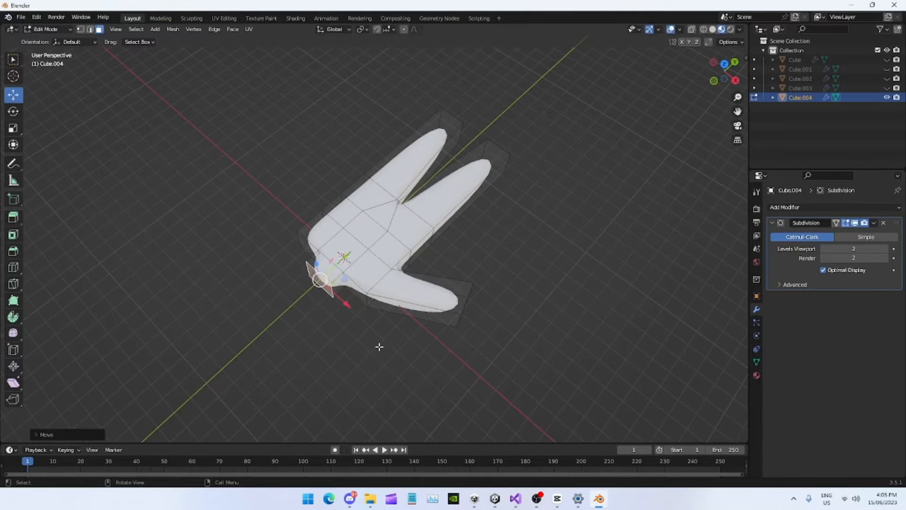
pyautogui.moveTo(380, 347); pyautogui.dragTo(353, 330, button='middle')
pyautogui.press('s')
pyautogui.click(351, 273)
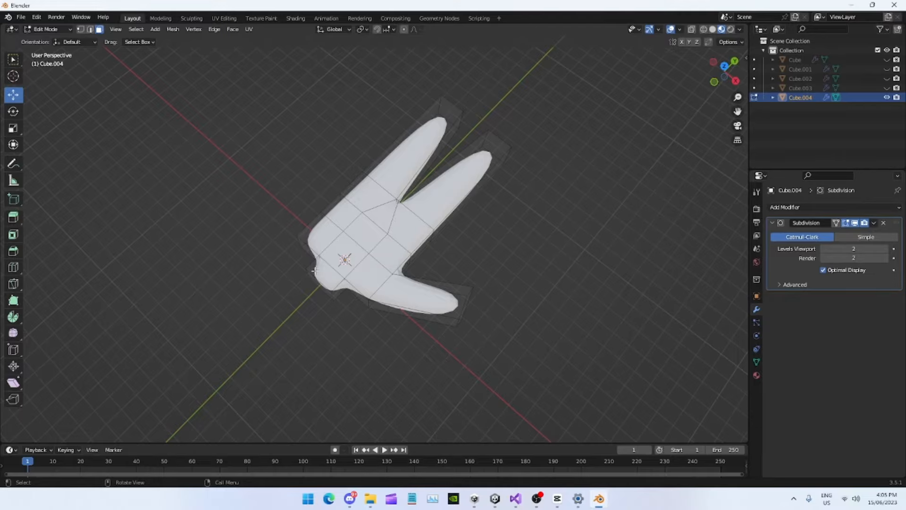
# - Finish mesh editing and unhide the body parts Cube, Cube.001, Cube.002 and Cube.003
pyautogui.press('Tab')
pyautogui.click(483, 297)
pyautogui.moveTo(483, 297); pyautogui.dragTo(358, 198, button='middle')
pyautogui.click(888, 88)
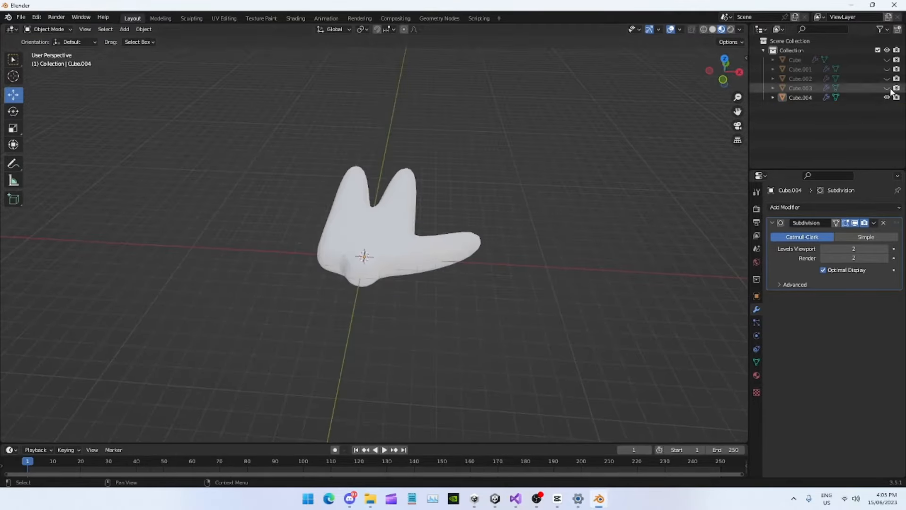
pyautogui.click(887, 78)
pyautogui.click(888, 69)
pyautogui.click(887, 59)
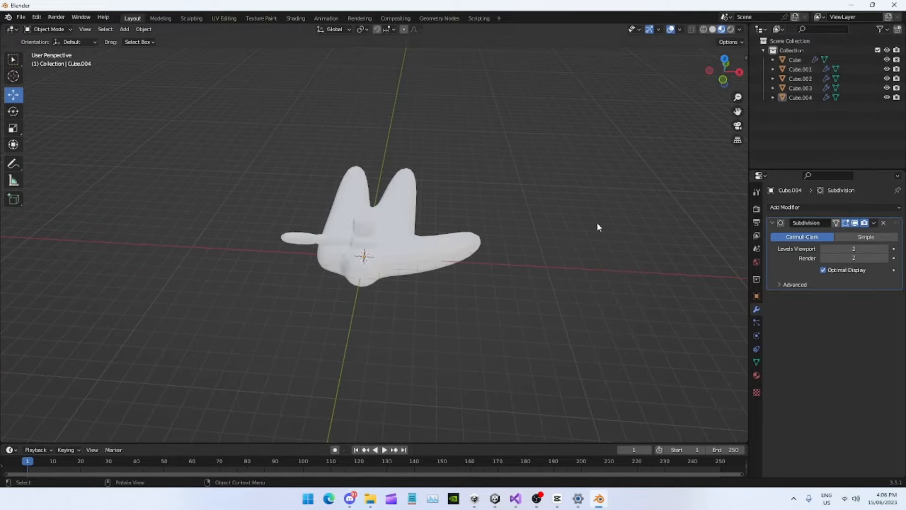
# - Select the hand and set its X rotation to 90°
pyautogui.moveTo(596, 222); pyautogui.dragTo(395, 265, button='middle')
pyautogui.click(396, 265)
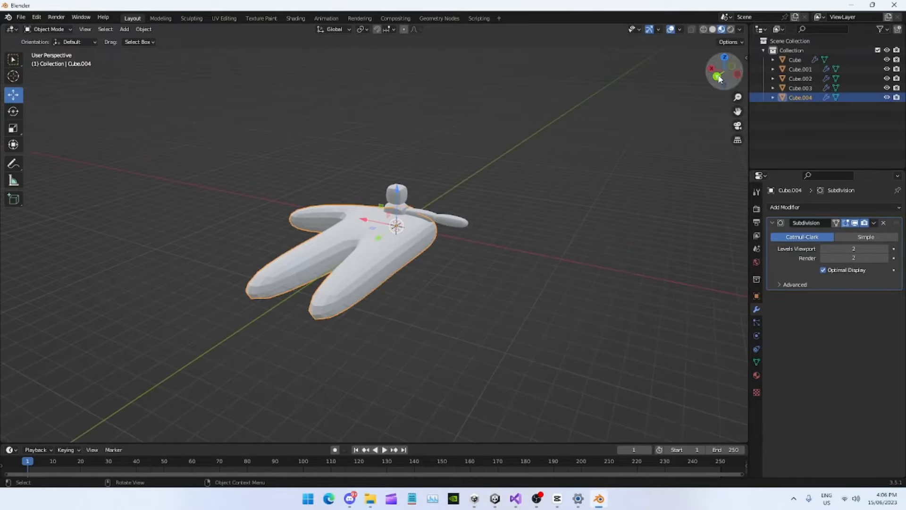
pyautogui.click(724, 87)
pyautogui.click(757, 296)
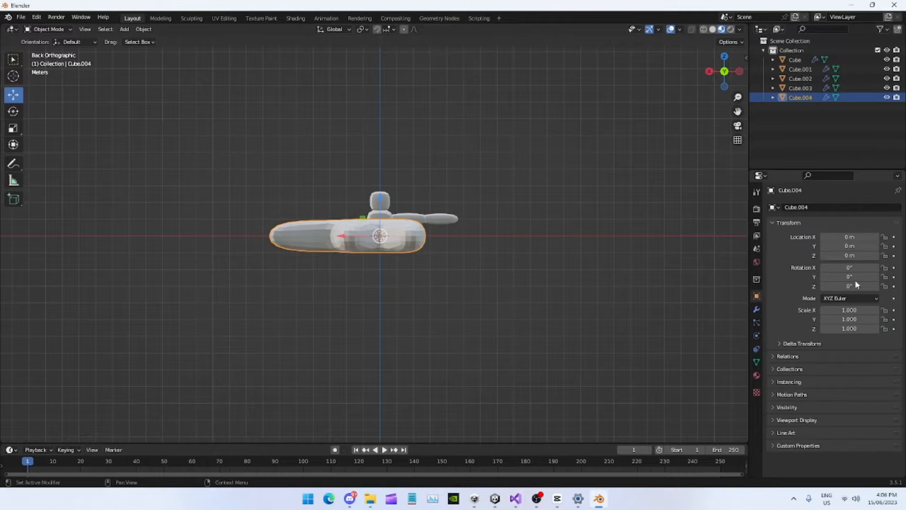
pyautogui.click(846, 267)
pyautogui.write('90')
pyautogui.press('Return')
# - Try a Y rotation of 90° on the hand
pyautogui.click(849, 277)
pyautogui.write('90')
pyautogui.press('Return')
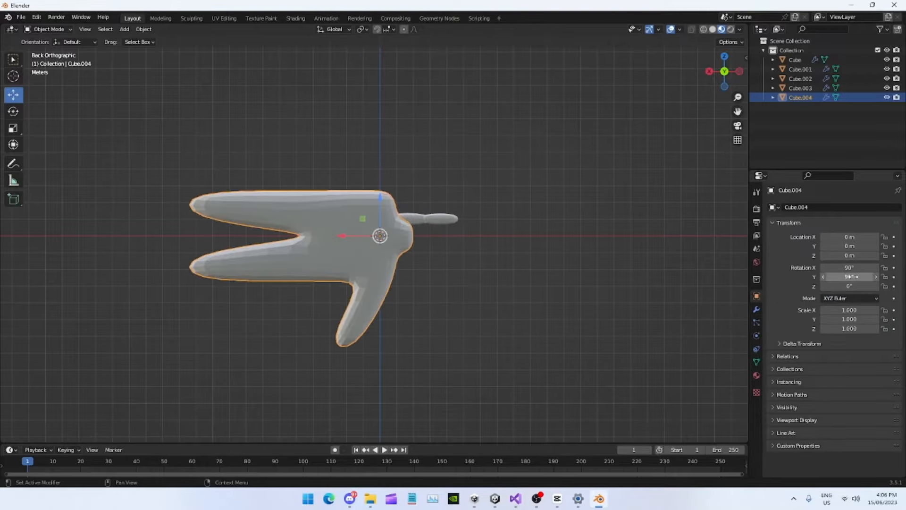
# - Set the hand's Y rotation to -90° so the fingers point in the arm's direction
pyautogui.click(851, 276)
pyautogui.write('-90')
pyautogui.press('Return')
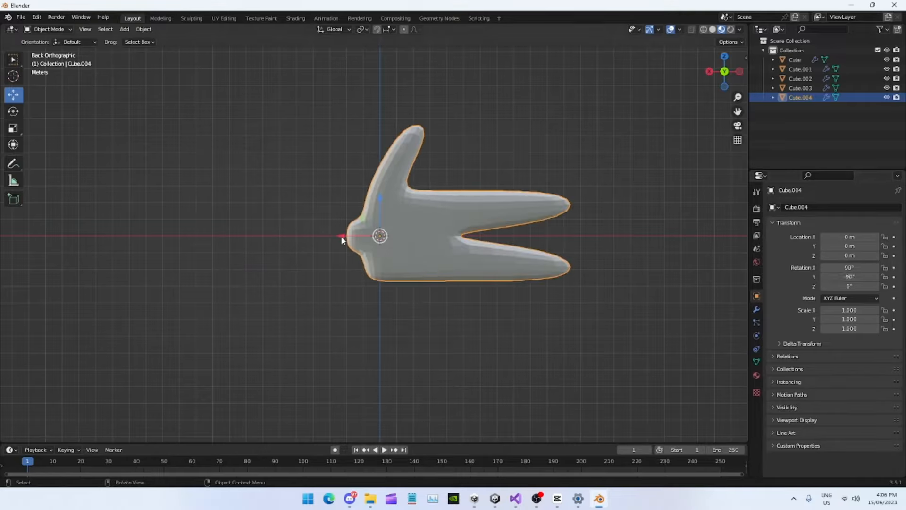
# - Scale the whole hand down uniformly to about 0.061
pyautogui.press('s')
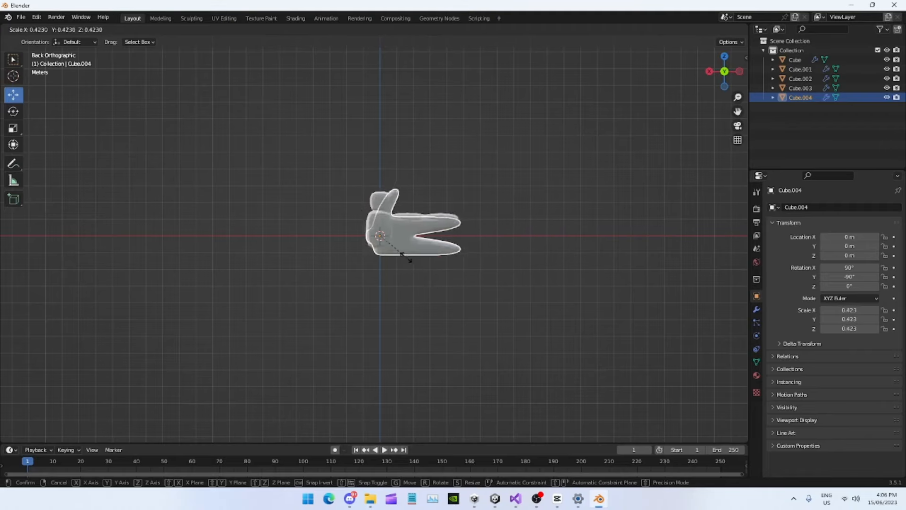
pyautogui.click(387, 240)
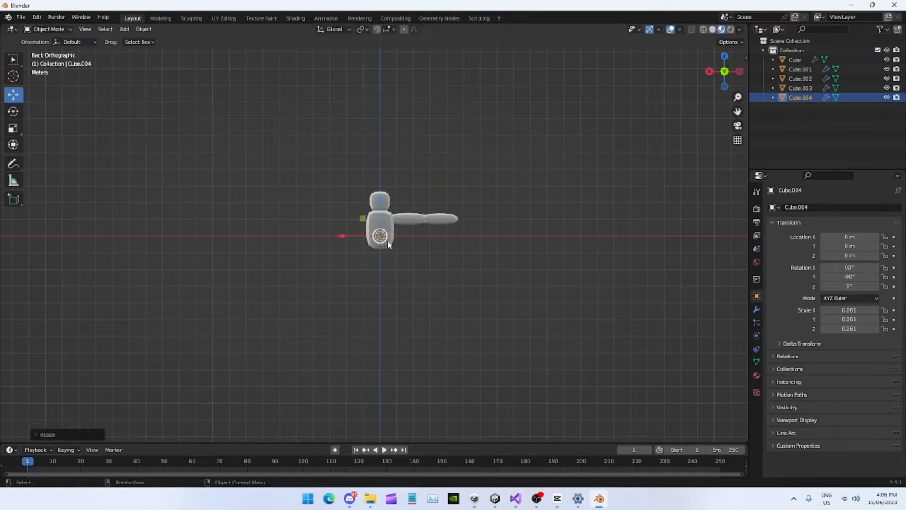
pyautogui.scroll(5, 457, 262)
pyautogui.keyDown('shift'); pyautogui.moveTo(411, 306); pyautogui.dragTo(371, 350, button='middle'); pyautogui.keyUp('shift')
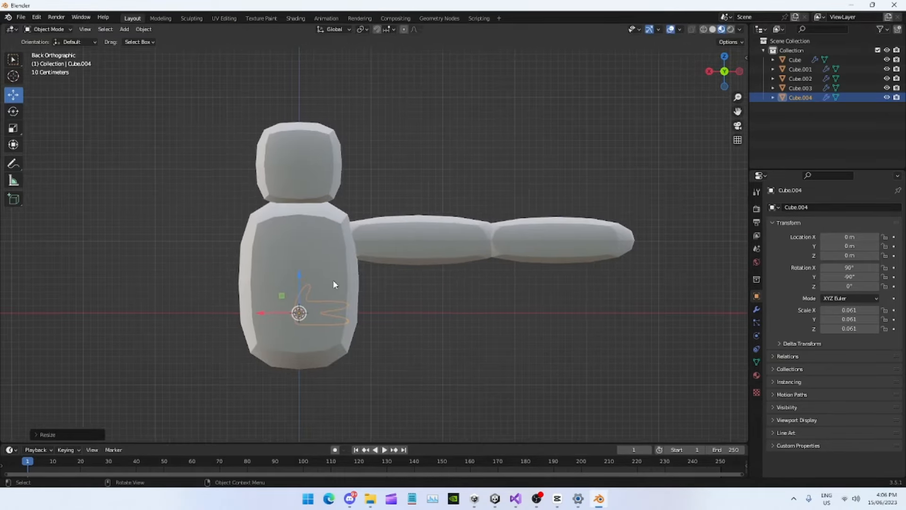
# - Move the hand to the forearm's free end, at about 1.03 m on Z and -4.69 m on X
pyautogui.press('g')
pyautogui.press('z')
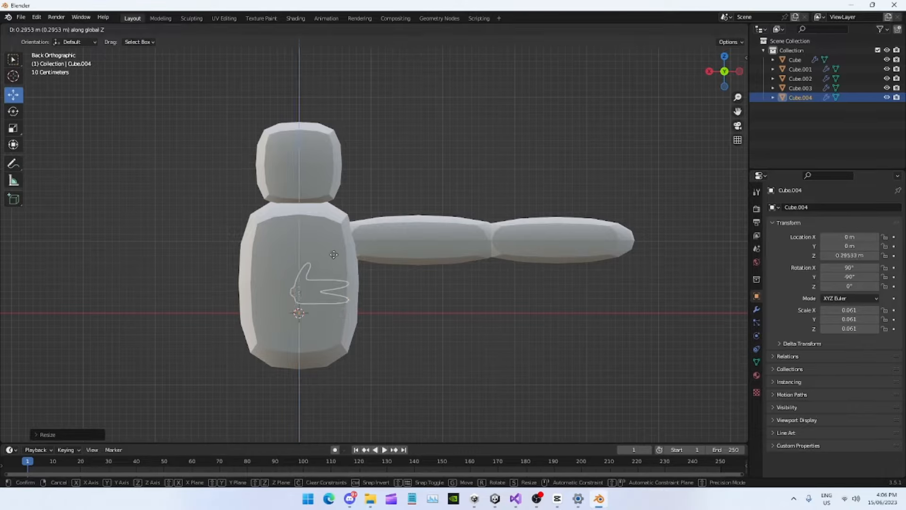
pyautogui.click(338, 210)
pyautogui.press('g')
pyautogui.press('z')
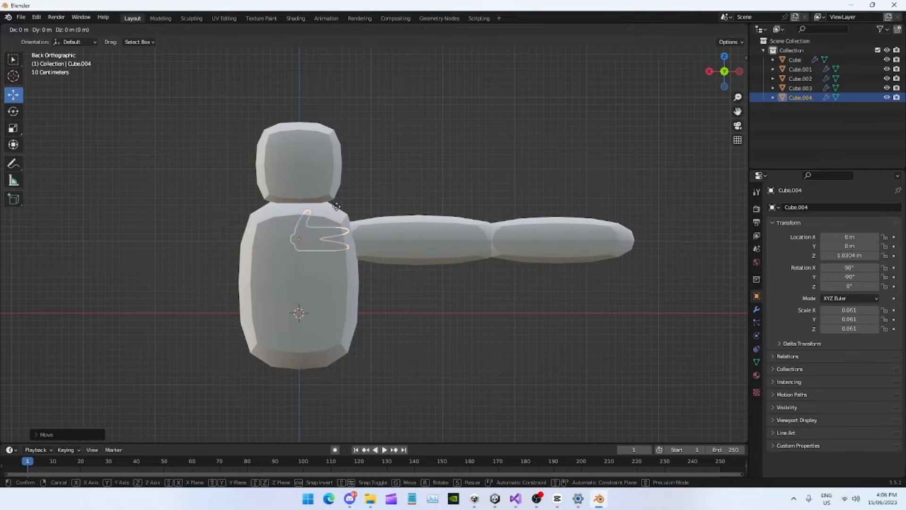
pyautogui.press('x')
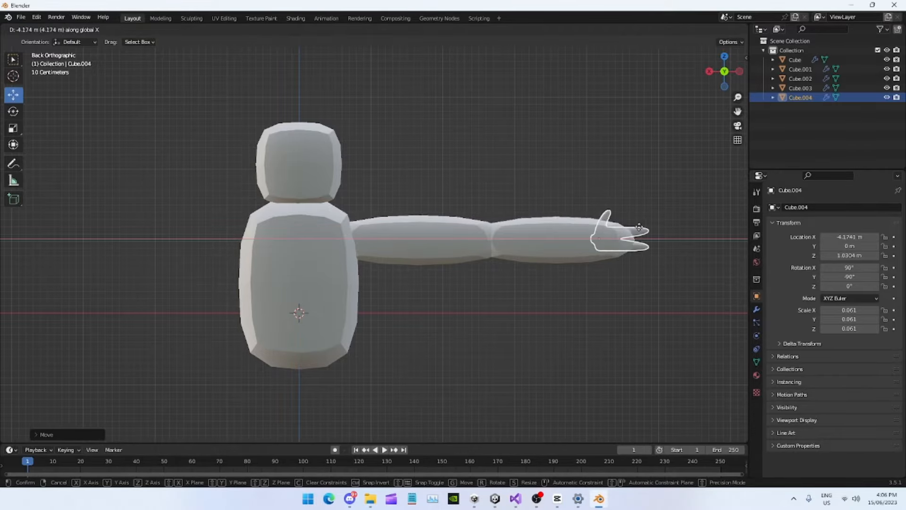
pyautogui.click(675, 234)
# - Enlarge the hand uniformly to a scale of about 0.076 to match the forearm's end
pyautogui.scroll(4, 675, 235)
pyautogui.keyDown('ctrl'); pyautogui.scroll(-6, 477, 265); pyautogui.keyUp('ctrl')
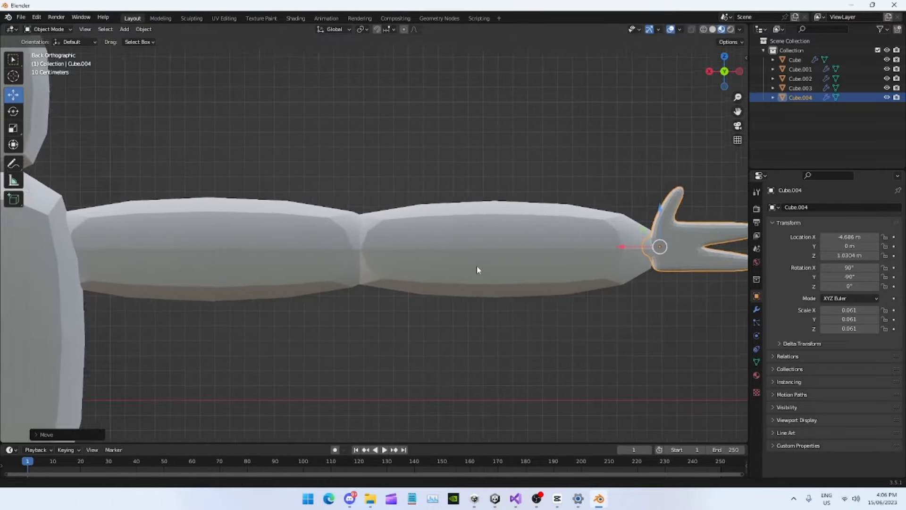
pyautogui.press('s')
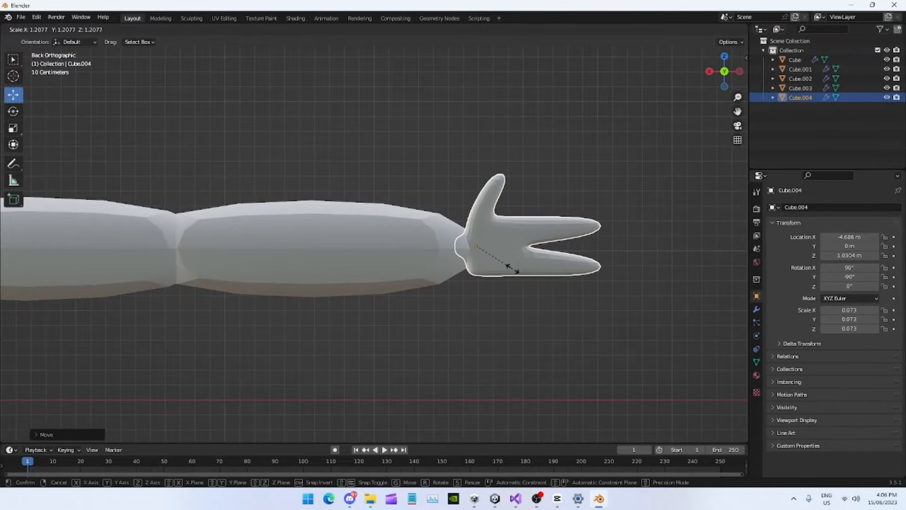
pyautogui.click(514, 275)
pyautogui.scroll(3, 505, 265)
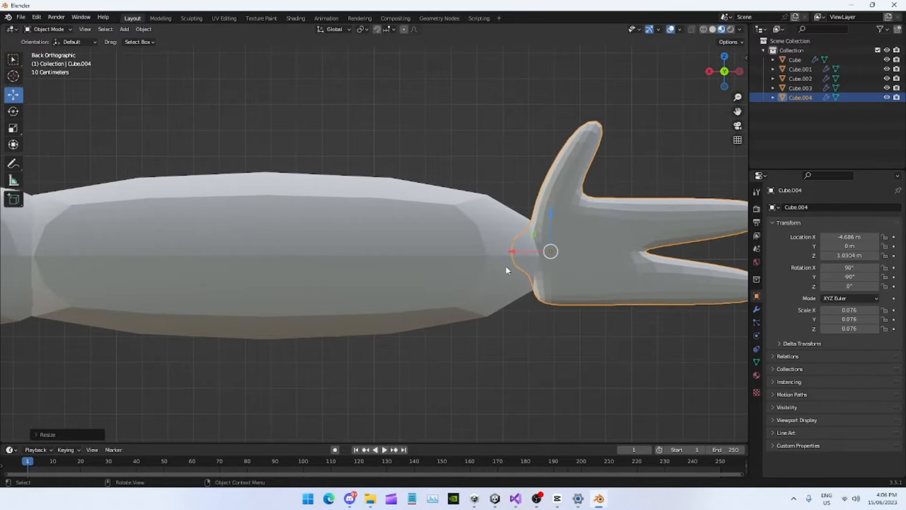
pyautogui.keyDown('ctrl'); pyautogui.scroll(-2, 494, 271); pyautogui.keyUp('ctrl')
pyautogui.scroll(5, 582, 274)
pyautogui.keyDown('ctrl'); pyautogui.scroll(-4, 582, 279); pyautogui.keyUp('ctrl')
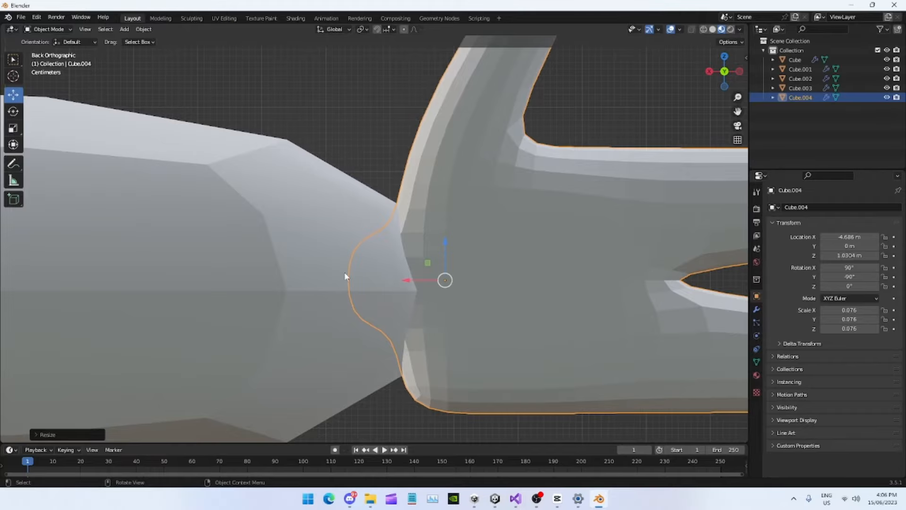
# - Move the hand slightly off the forearm's end, to about -4.71 m on X
pyautogui.moveTo(411, 283); pyautogui.dragTo(426, 280)
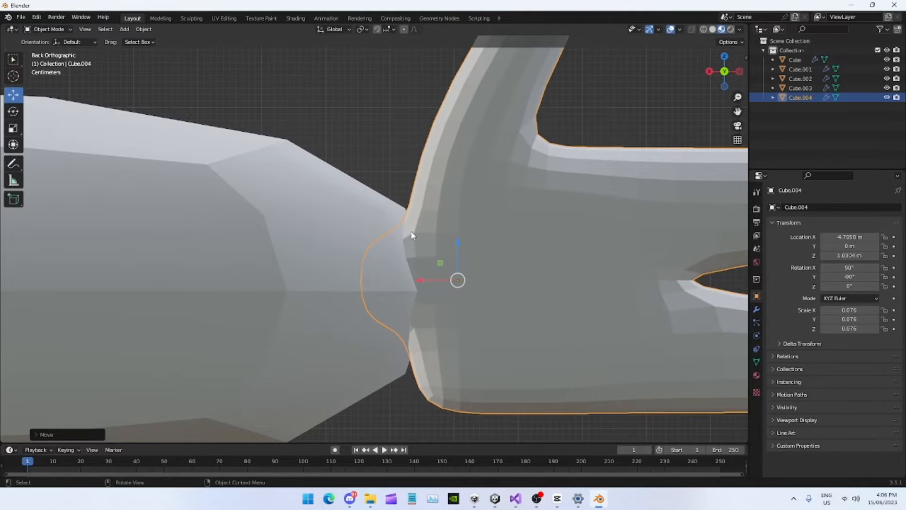
pyautogui.click(422, 414)
pyautogui.scroll(-8, 420, 352)
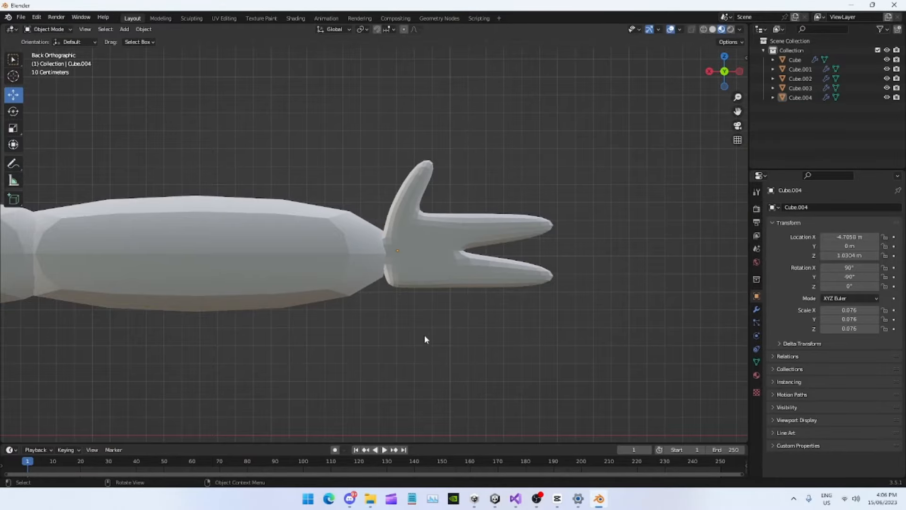
pyautogui.keyDown('shift'); pyautogui.moveTo(404, 332); pyautogui.dragTo(440, 340, button='middle'); pyautogui.keyUp('shift')
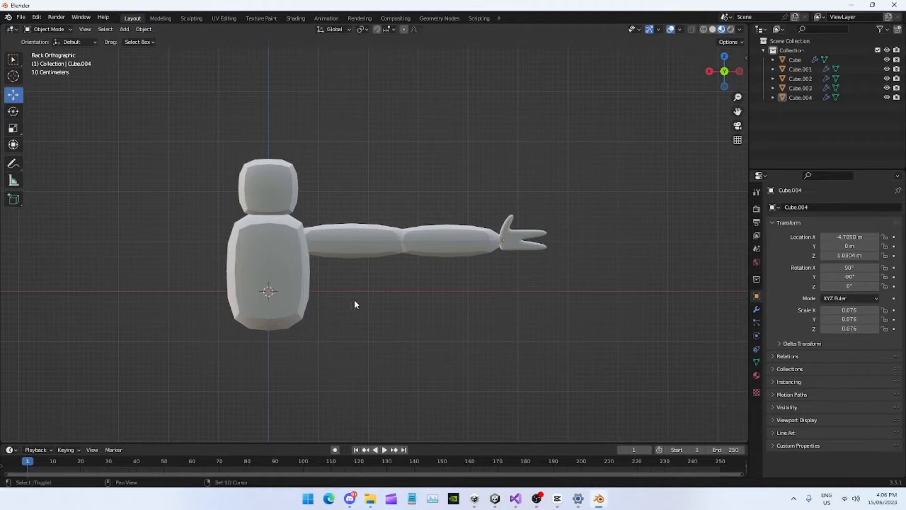
pyautogui.keyDown('shift'); pyautogui.moveTo(355, 303); pyautogui.dragTo(444, 311, button='middle'); pyautogui.keyUp('shift')
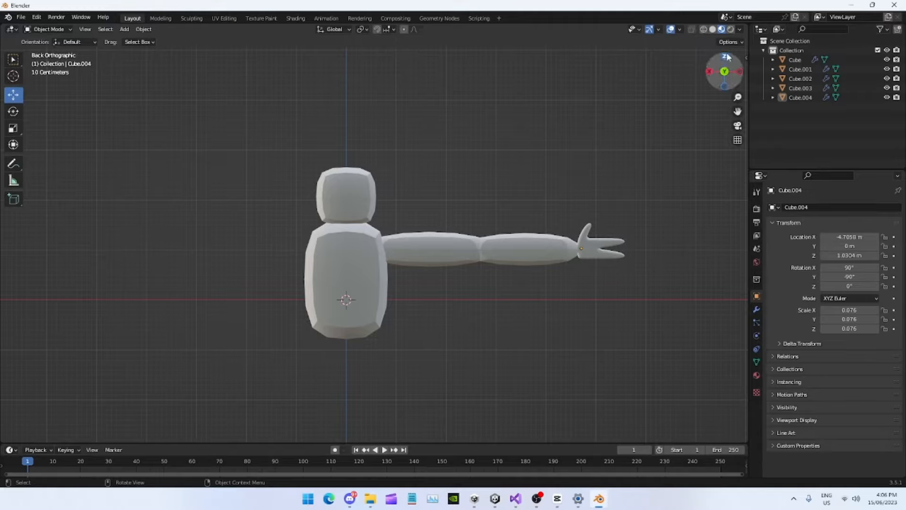
# - Copy and paste the upper arm, forearm and hand together to make a second arm
pyautogui.click(451, 242)
pyautogui.keyDown('shift'); pyautogui.click(523, 257); pyautogui.keyUp('shift')
pyautogui.keyDown('shift'); pyautogui.click(594, 251); pyautogui.keyUp('shift')
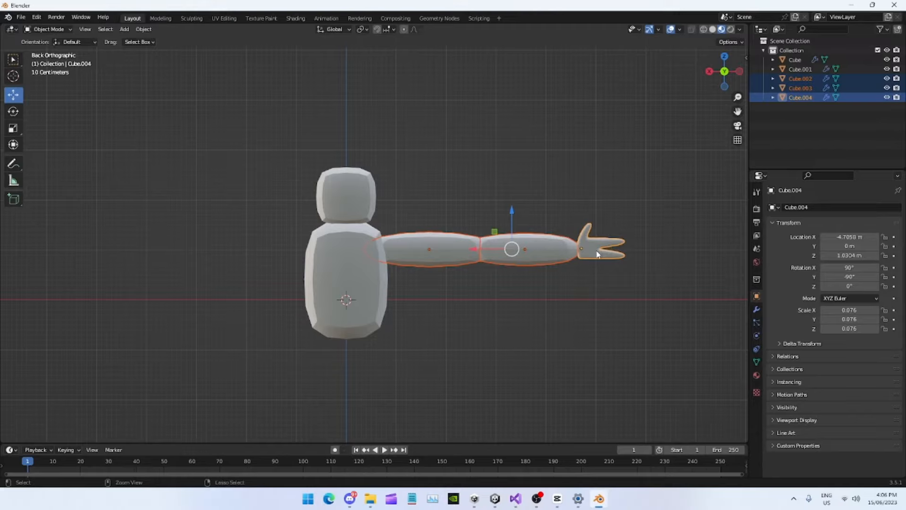
pyautogui.hotkey('ctrl', 'c')
pyautogui.hotkey('ctrl', 'v')
# - Rotate the copied arm 180° about the vertical axis in the top view so its hand points the opposite way
pyautogui.click(725, 56)
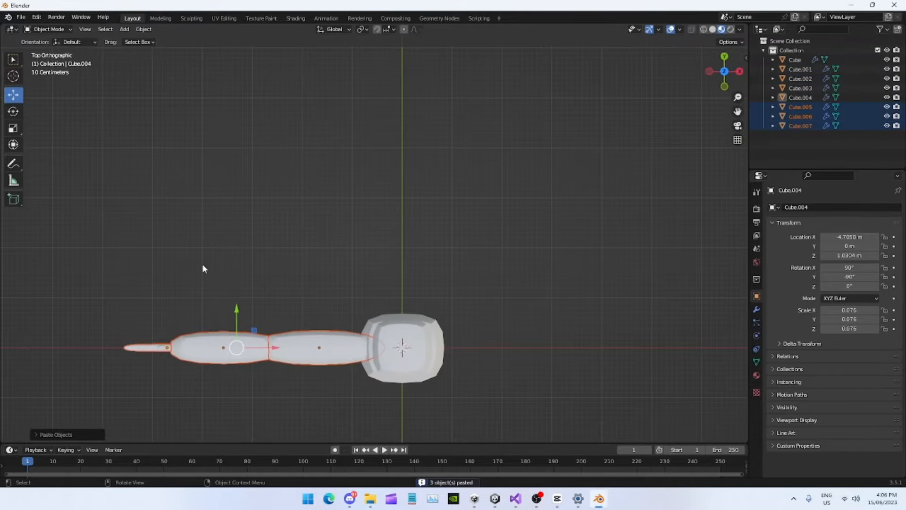
pyautogui.keyDown('shift'); pyautogui.moveTo(465, 298); pyautogui.dragTo(475, 223, button='middle'); pyautogui.keyUp('shift')
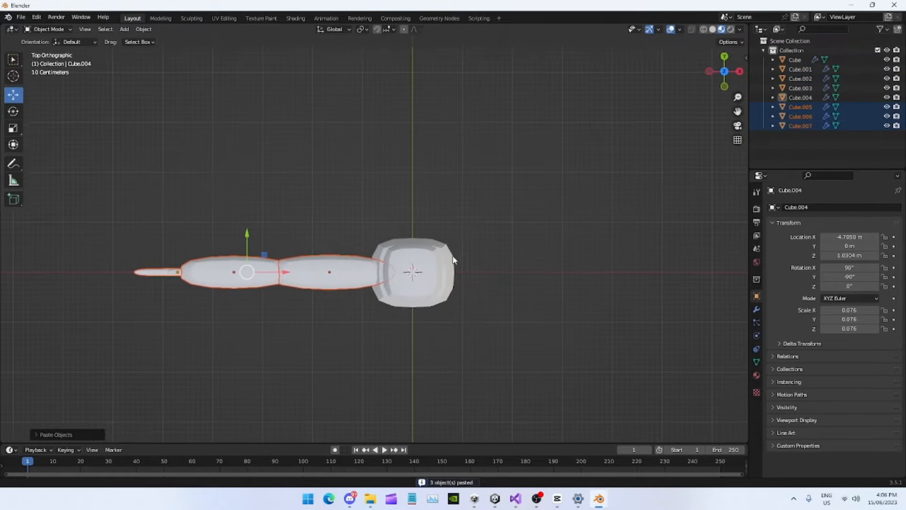
pyautogui.click(14, 115)
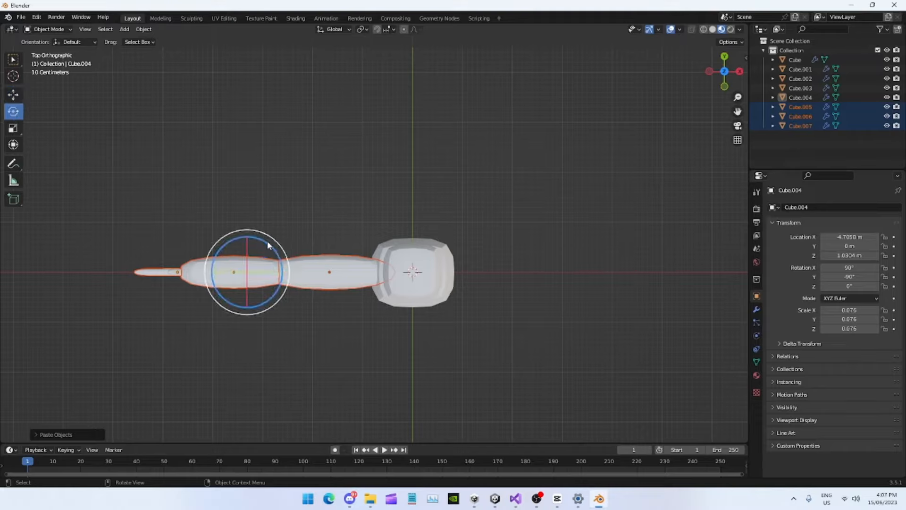
pyautogui.moveTo(268, 248); pyautogui.dragTo(188, 330)
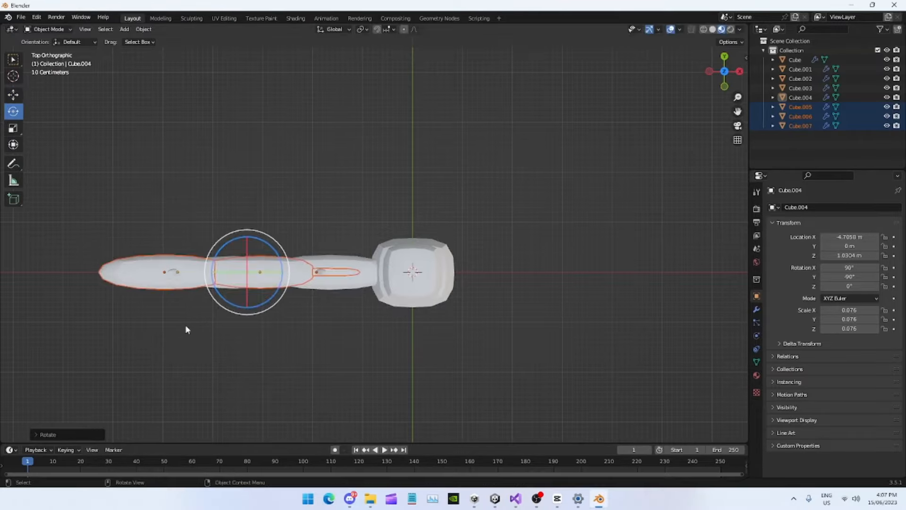
# - Move the copied arm along X to the torso's other side so its upper arm overlaps the shoulder
pyautogui.click(13, 94)
pyautogui.moveTo(290, 283); pyautogui.dragTo(615, 283)
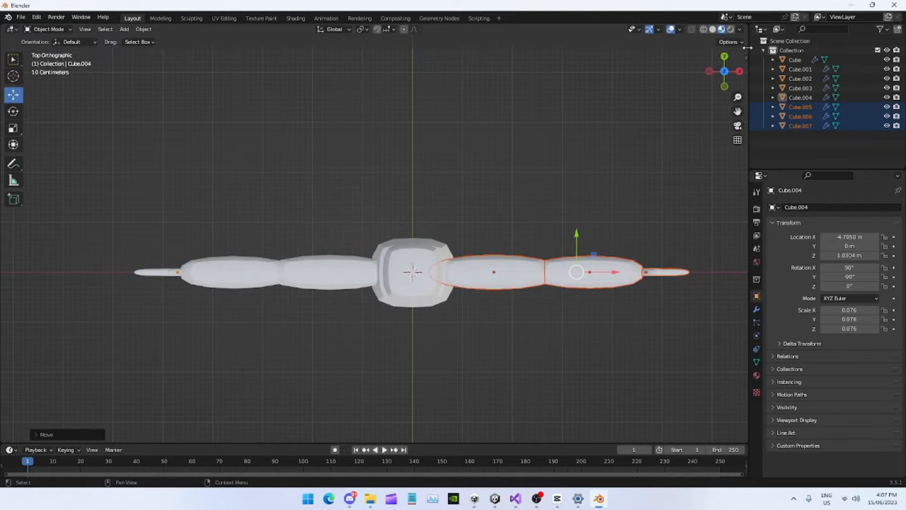
pyautogui.click(725, 57)
pyautogui.keyDown('shift'); pyautogui.moveTo(406, 272); pyautogui.dragTo(419, 283, button='middle'); pyautogui.keyUp('shift')
pyautogui.scroll(1, 420, 284)
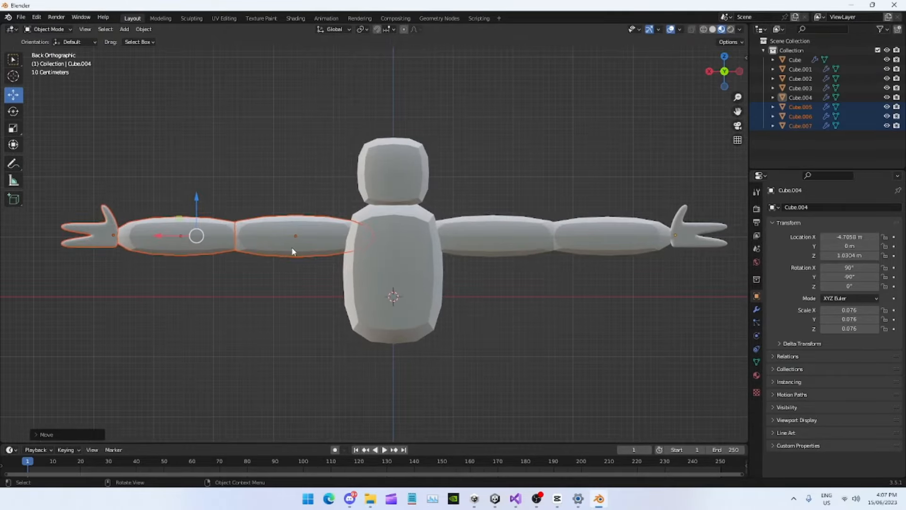
# - Shift the original upper arm, forearm and hand slightly toward the torso to match the copied arm, with the hand at about -4.63 m on X
pyautogui.click(316, 233)
pyautogui.keyDown('shift'); pyautogui.click(478, 255); pyautogui.keyUp('shift')
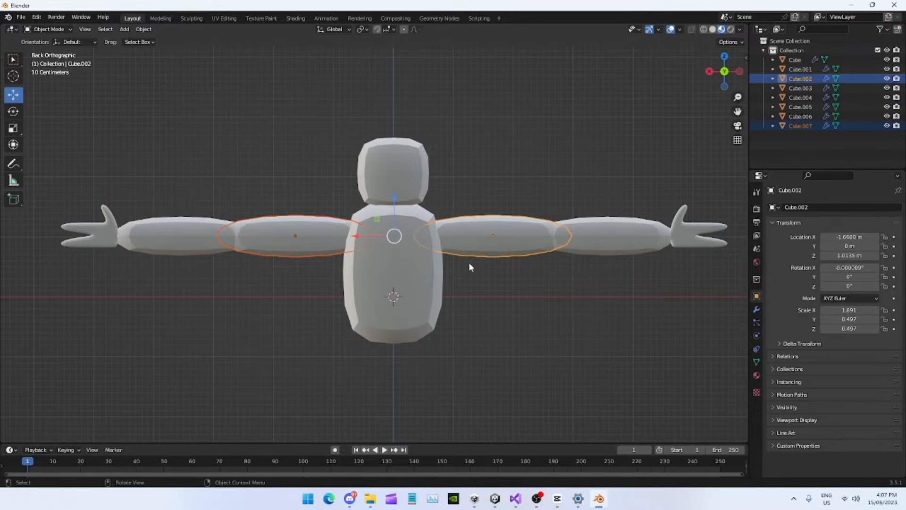
pyautogui.scroll(1, 465, 261)
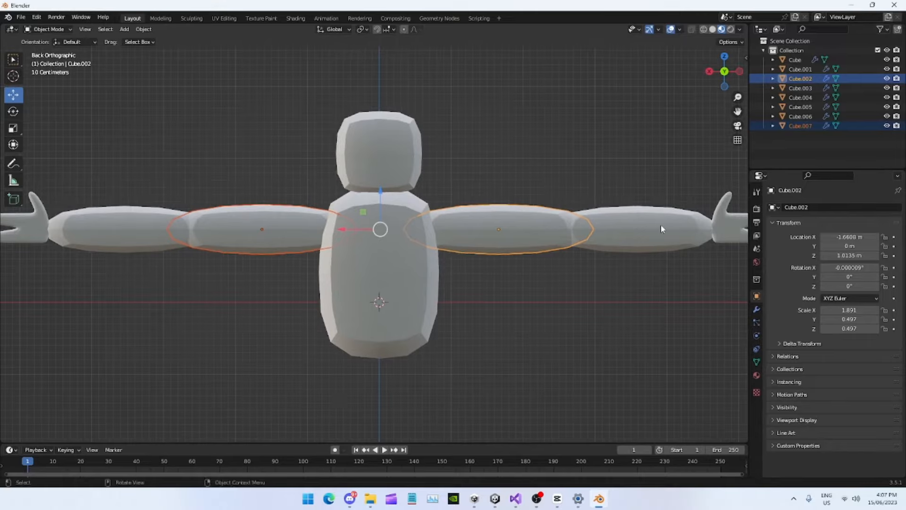
pyautogui.click(526, 287)
pyautogui.click(542, 241)
pyautogui.keyDown('shift'); pyautogui.click(654, 236); pyautogui.keyUp('shift')
pyautogui.keyDown('shift'); pyautogui.click(727, 232); pyautogui.keyUp('shift')
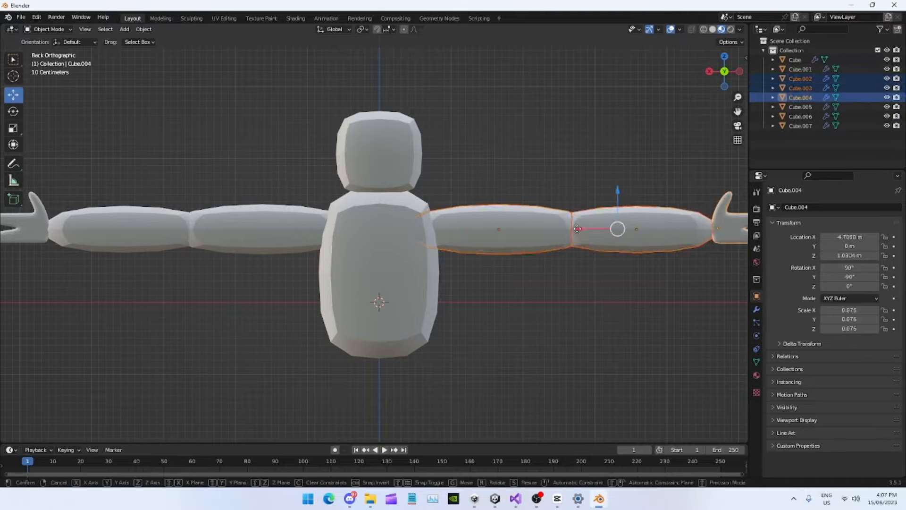
pyautogui.moveTo(580, 229); pyautogui.dragTo(574, 230)
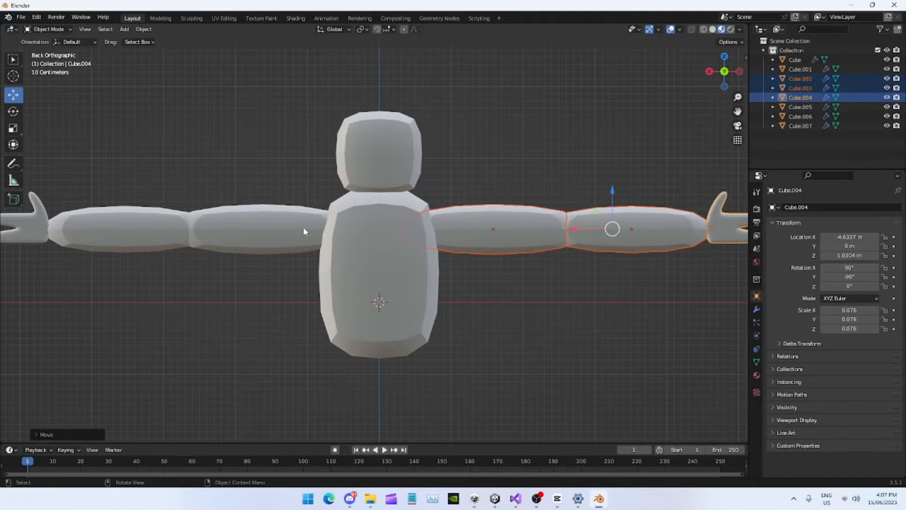
pyautogui.click(532, 310)
pyautogui.click(492, 229)
pyautogui.keyDown('shift'); pyautogui.click(283, 238); pyautogui.keyUp('shift')
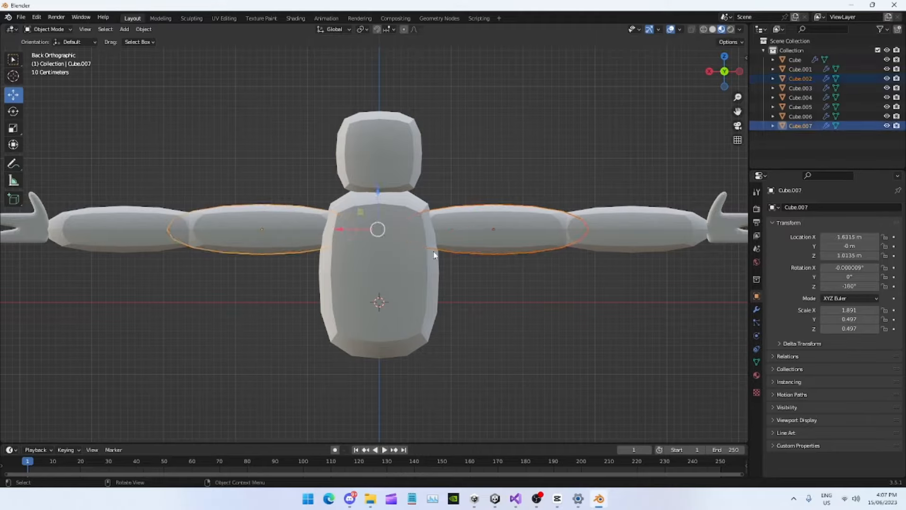
pyautogui.click(411, 403)
pyautogui.scroll(-3, 474, 333)
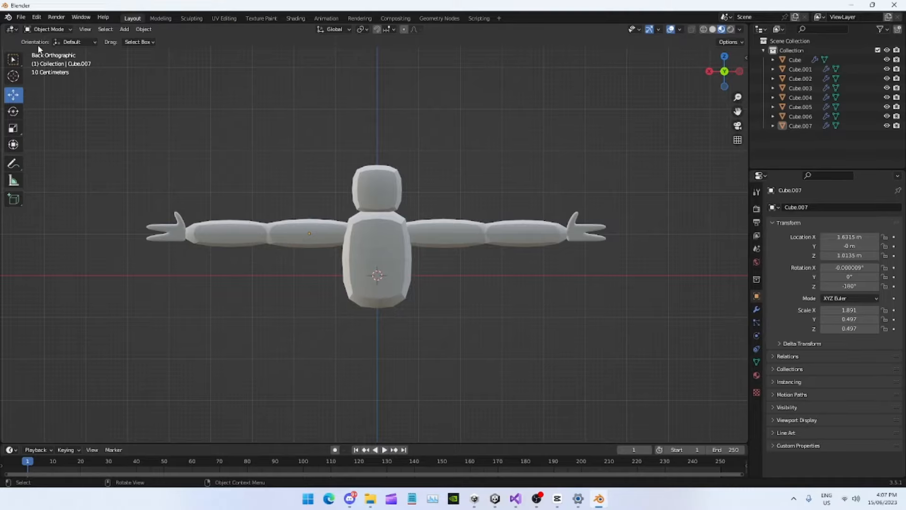
# - Start an FBX export of the model and choose the Downloads folder as its destination
pyautogui.click(21, 17)
pyautogui.moveTo(45, 160)
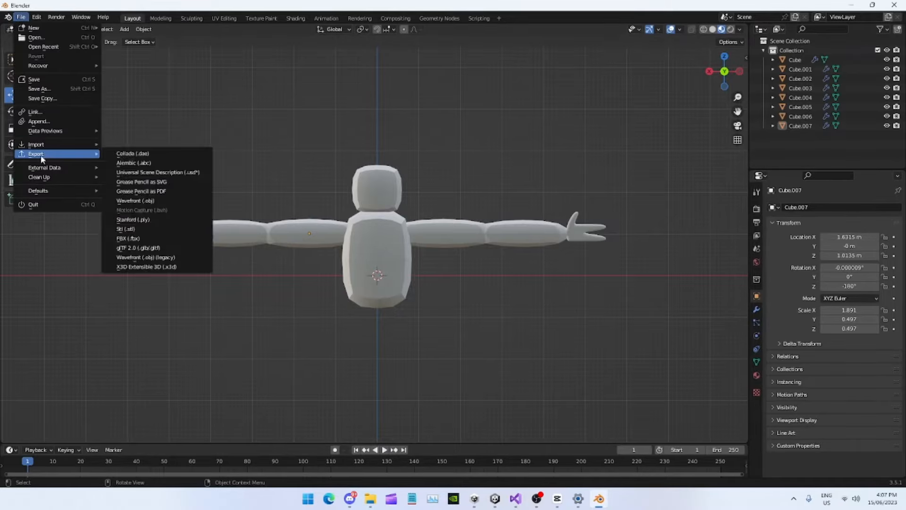
pyautogui.click(158, 237)
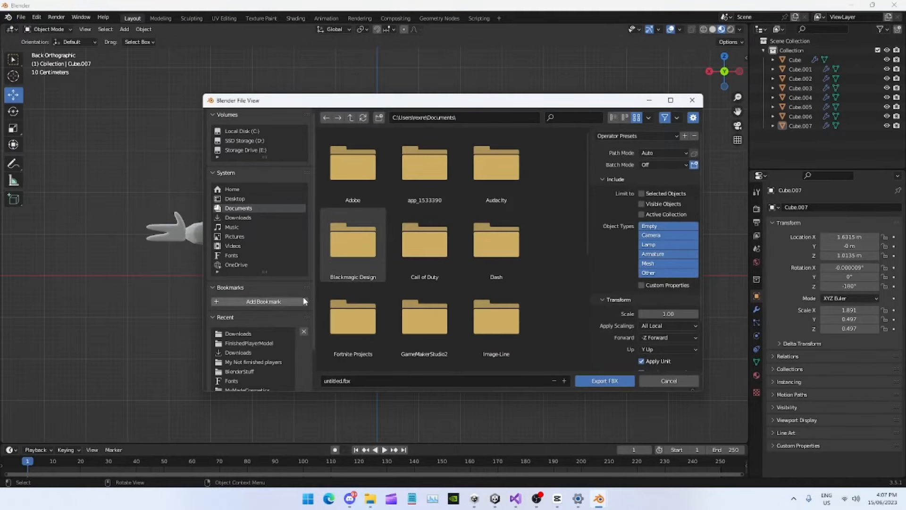
pyautogui.scroll(-2, 258, 328)
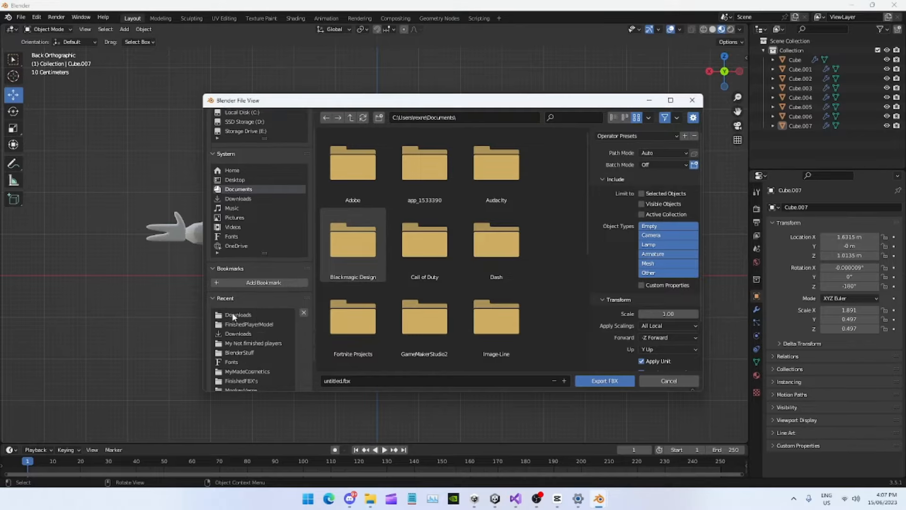
pyautogui.click(387, 381)
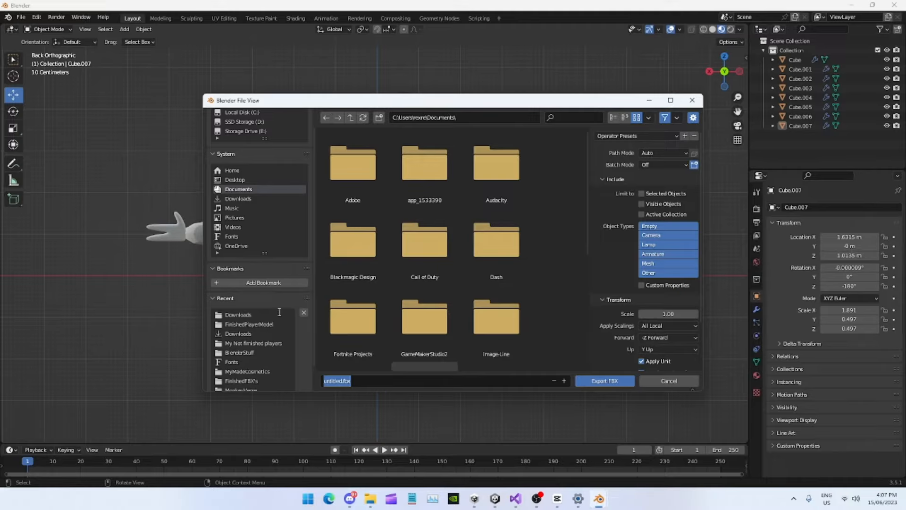
pyautogui.click(260, 198)
# - Name the export file TutModelNotFinishedTestArms, copy that name, and export the FBX
pyautogui.click(386, 381)
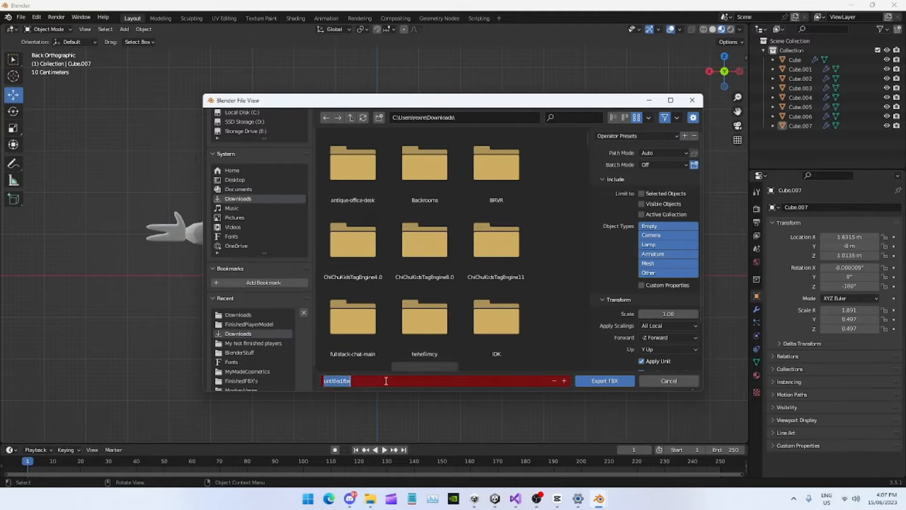
pyautogui.write('TutModelNotFinishedTestArms')
pyautogui.moveTo(408, 381); pyautogui.dragTo(324, 382)
pyautogui.hotkey('ctrl', 'c')
pyautogui.click(602, 381)
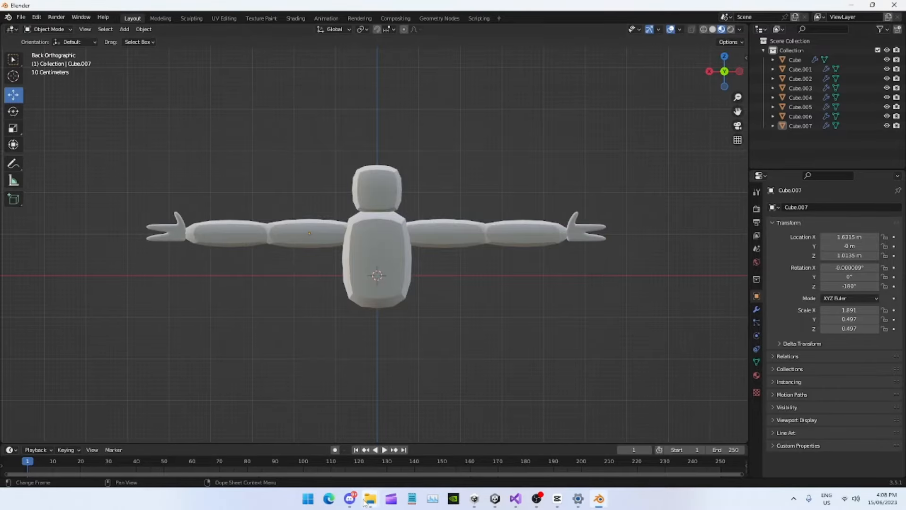
# - Switch to File Explorer and search the Downloads folder for TutModelNotFinishedTestArms
pyautogui.moveTo(370, 503)
pyautogui.click(471, 446)
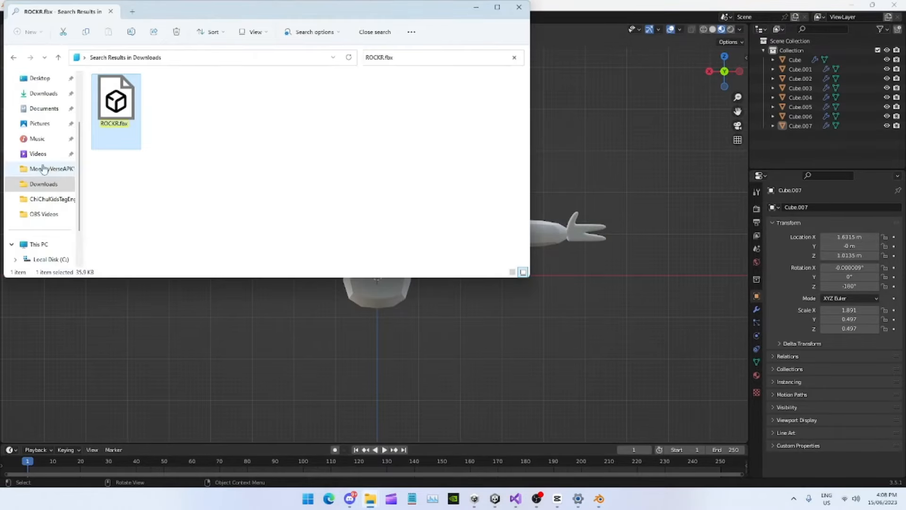
pyautogui.click(43, 93)
pyautogui.click(442, 57)
pyautogui.hotkey('ctrl', 'v')
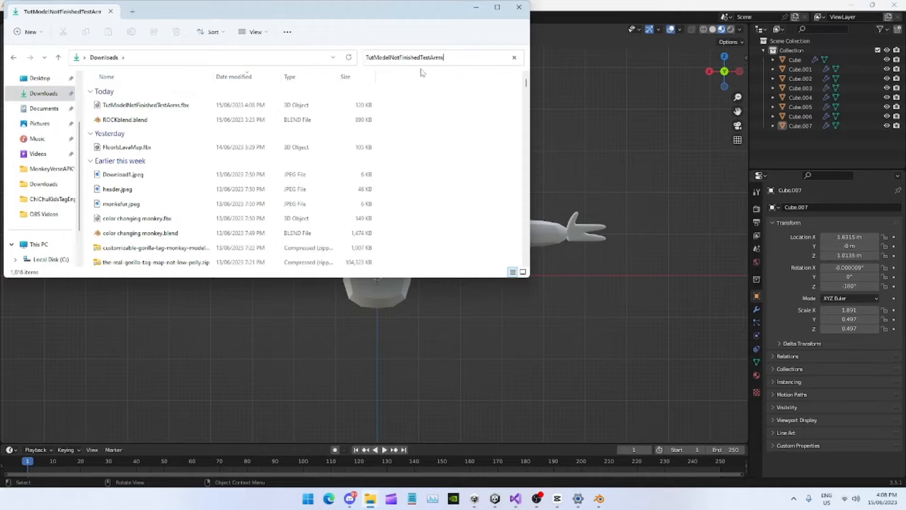
# - Import TutModelNotFinishedTestArms.fbx from File Explorer into the Assets folder of the DungeonTag project in Unity
pyautogui.click(136, 108)
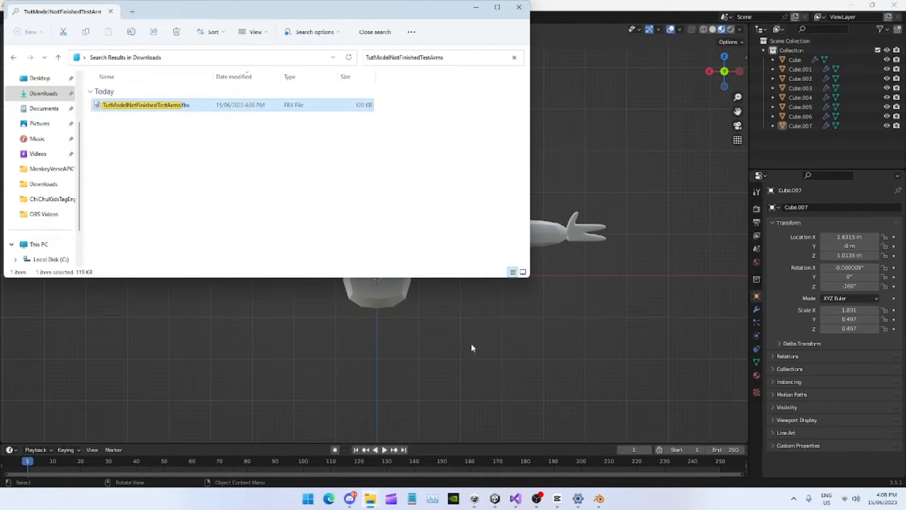
pyautogui.moveTo(494, 496)
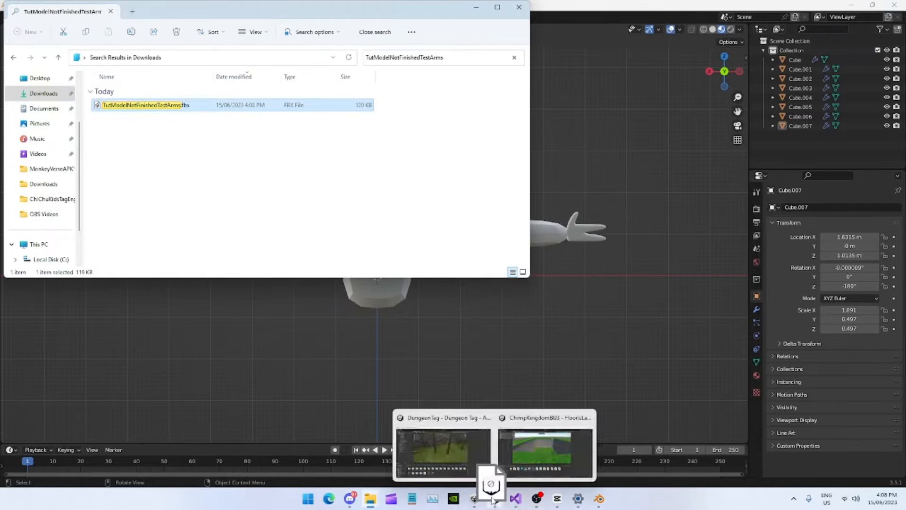
pyautogui.click(443, 447)
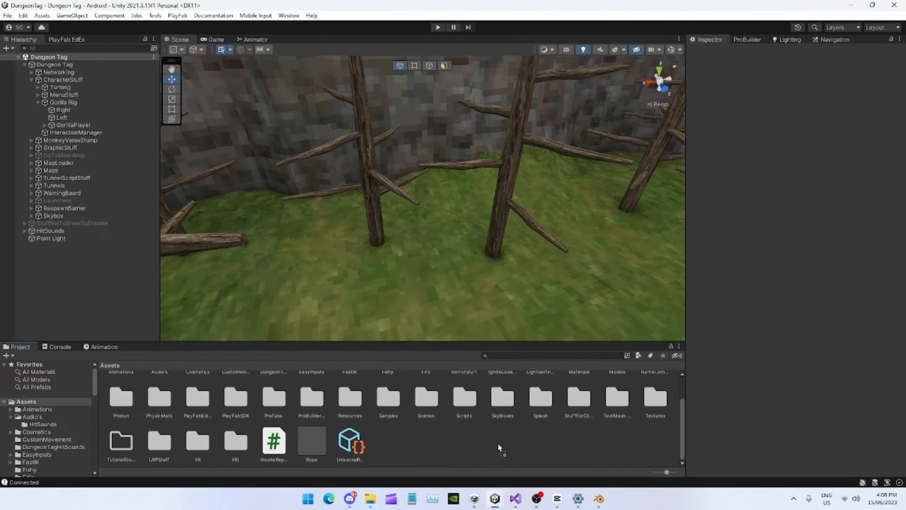
pyautogui.moveTo(498, 447); pyautogui.dragTo(497, 442)
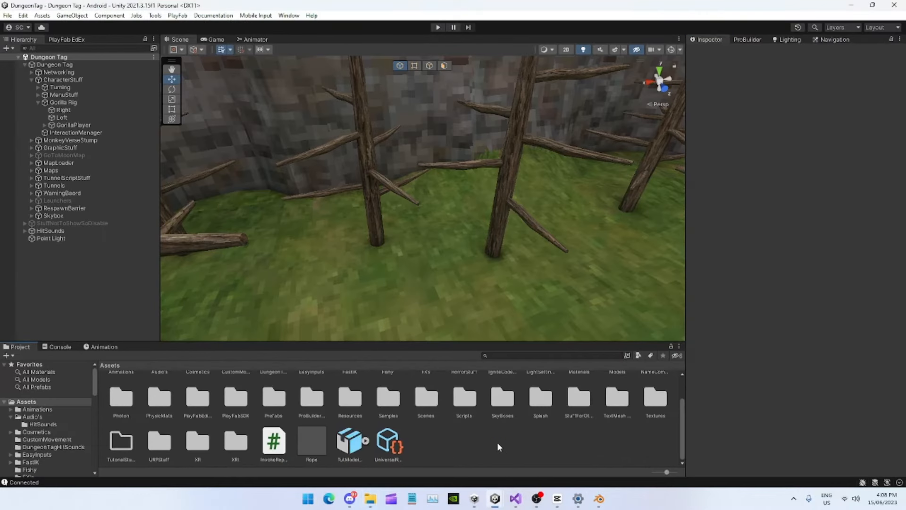
# - Open the Player prefab from the Resources/PhotonVR folder for editing
pyautogui.doubleClick(352, 398)
pyautogui.doubleClick(202, 399)
pyautogui.click(228, 392)
pyautogui.doubleClick(228, 393)
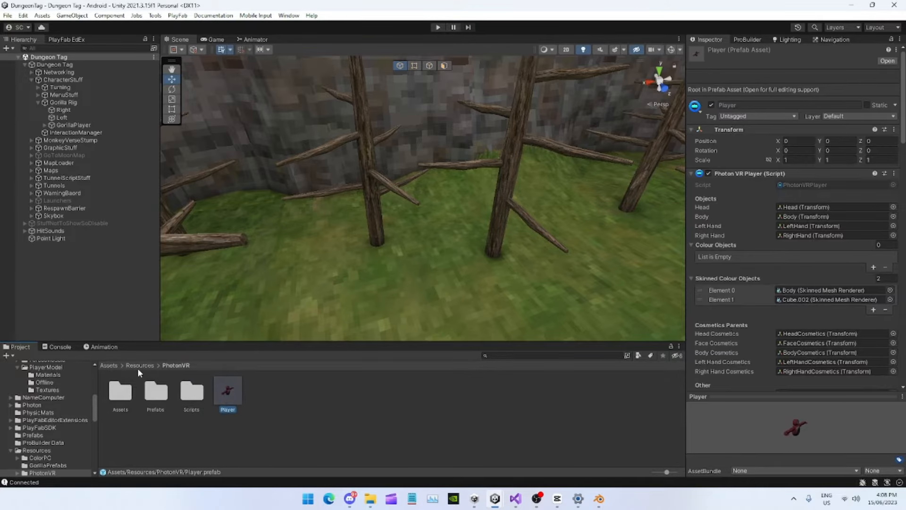
# - Add the imported TutModelNotFinishedTestArms model from the Assets folder to the Player prefab, viewed from the front
pyautogui.click(108, 365)
pyautogui.scroll(-2, 404, 426)
pyautogui.click(374, 283)
pyautogui.keyDown('alt'); pyautogui.moveTo(374, 283); pyautogui.dragTo(543, 259); pyautogui.keyUp('alt')
pyautogui.scroll(6, 559, 284)
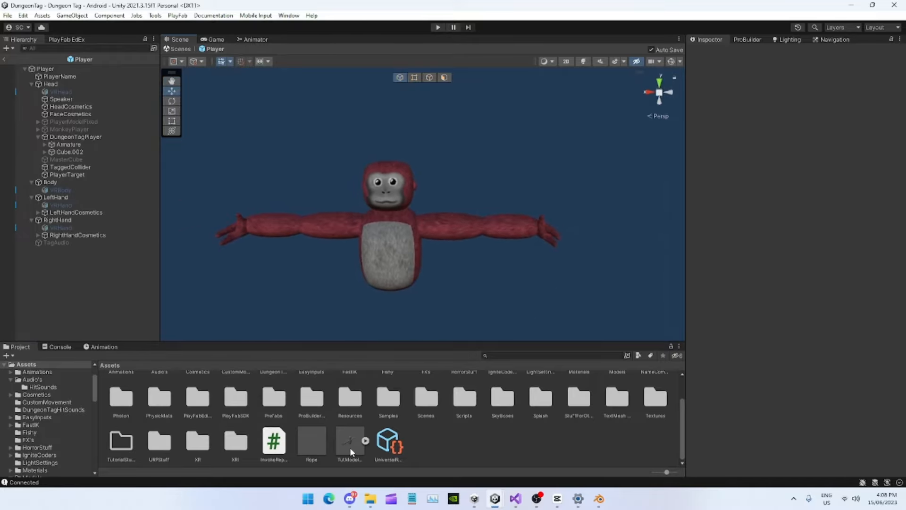
pyautogui.moveTo(349, 446); pyautogui.dragTo(404, 281)
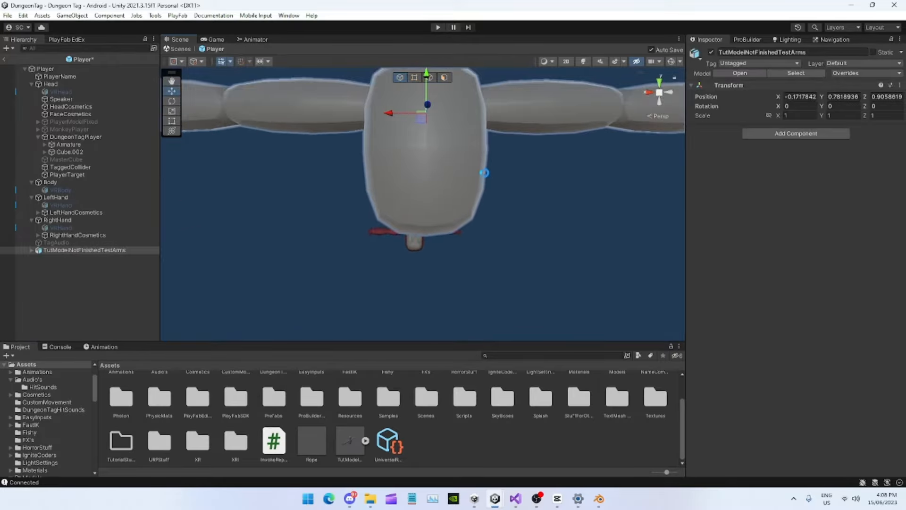
pyautogui.scroll(-5, 493, 210)
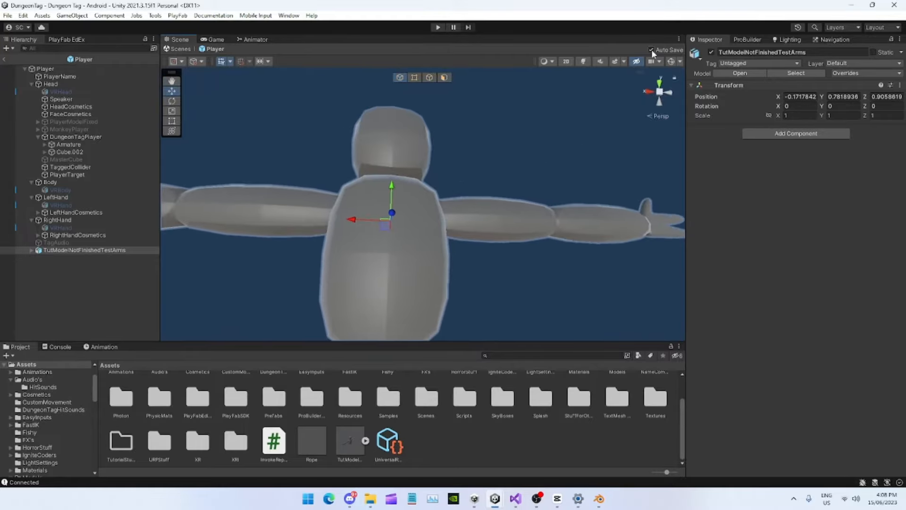
# - Set the imported model's X, Y and Z scale to 0.23
pyautogui.click(808, 116)
pyautogui.write('0.23')
pyautogui.press('Return')
pyautogui.click(842, 116)
pyautogui.write('0.23')
pyautogui.press('Tab')
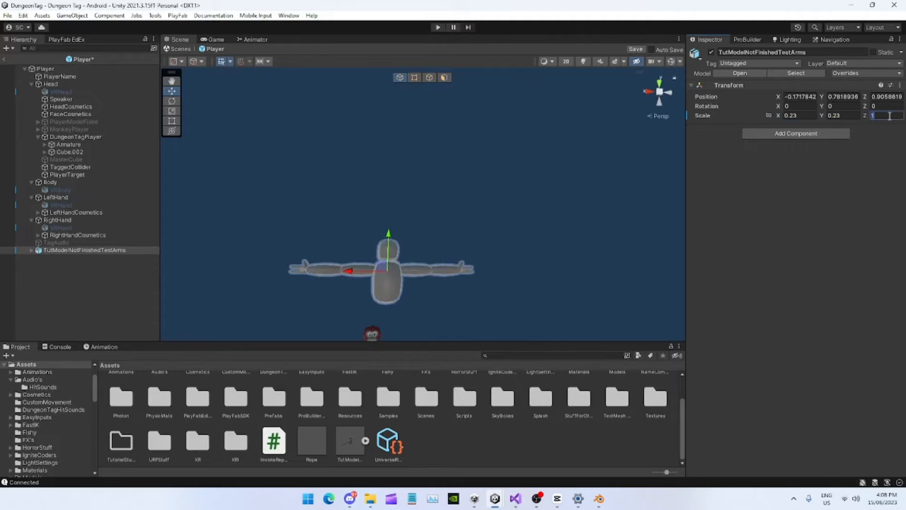
pyautogui.write('0.23')
pyautogui.press('Return')
# - Move the imported model onto the player and reset its X, Y and Z position to 0
pyautogui.moveTo(432, 193); pyautogui.dragTo(404, 218)
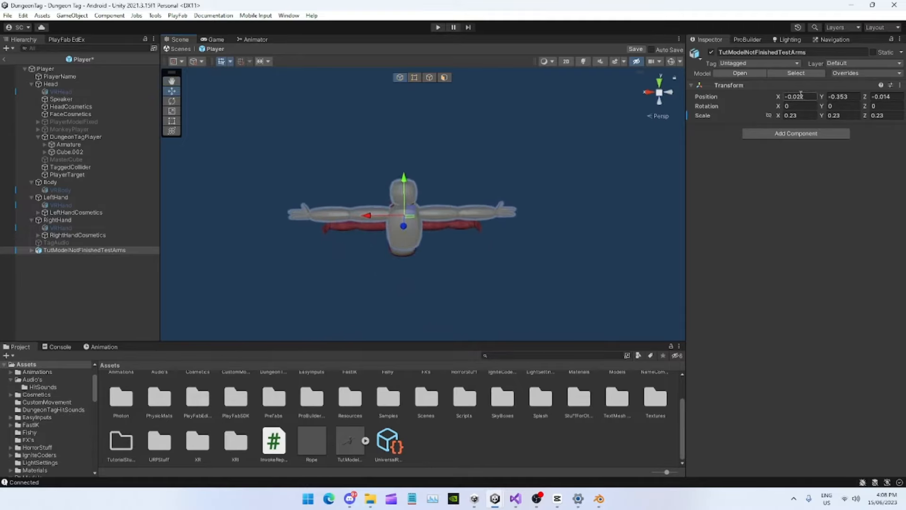
pyautogui.click(797, 97)
pyautogui.write('0')
pyautogui.click(842, 96)
pyautogui.write('0')
pyautogui.press('Tab')
pyautogui.write('0')
pyautogui.press('Return')
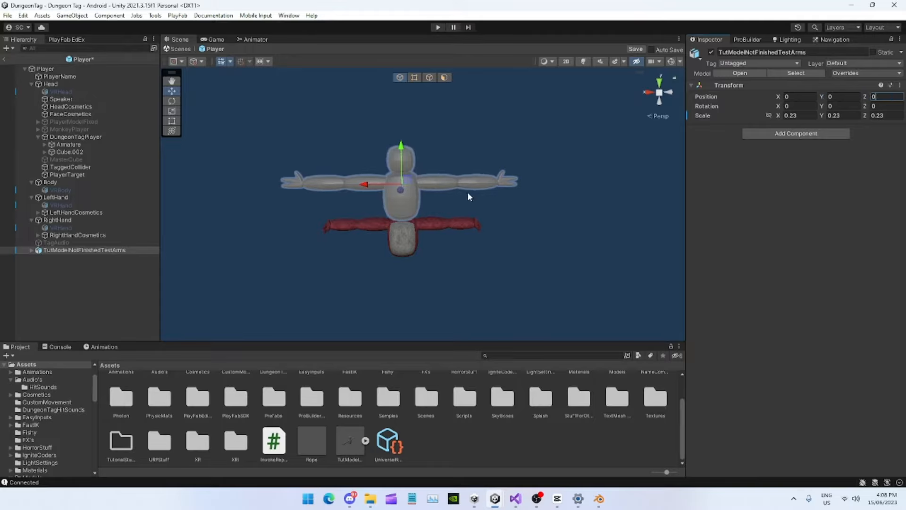
# - Overlay the imported model on the existing player by moving it to Y -0.5 and Z -0.065 for comparing their proportions
pyautogui.scroll(2, 392, 195)
pyautogui.moveTo(392, 195); pyautogui.dragTo(395, 233)
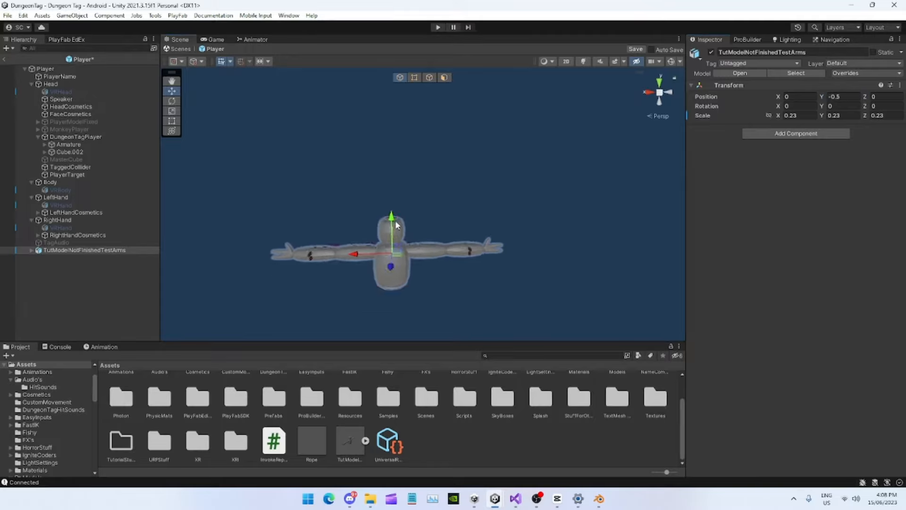
pyautogui.moveTo(395, 234); pyautogui.dragTo(506, 214, button='right')
pyautogui.press('f')
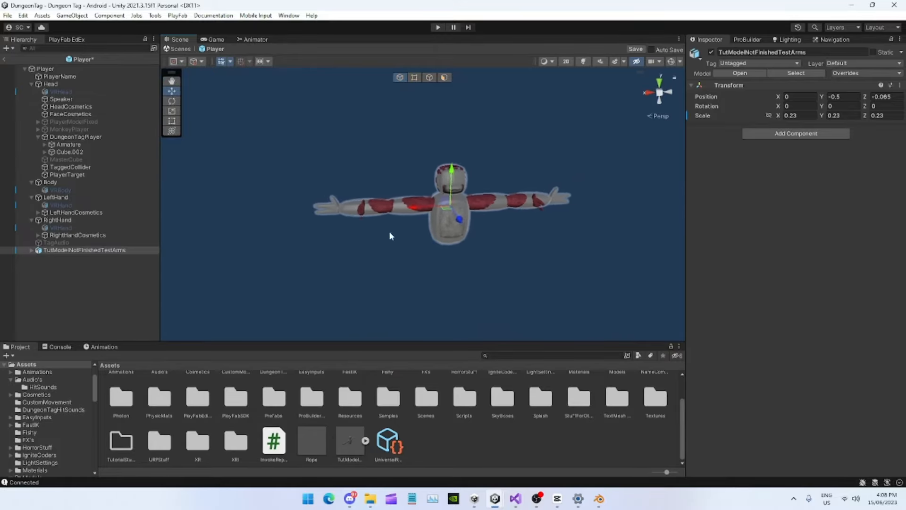
# - Delete the imported test model from the Player prefab and remove TutModelNotFinishedTestArms.fbx from the Assets folder
pyautogui.press('Delete')
pyautogui.moveTo(333, 269); pyautogui.dragTo(437, 280, button='right')
pyautogui.click(356, 444)
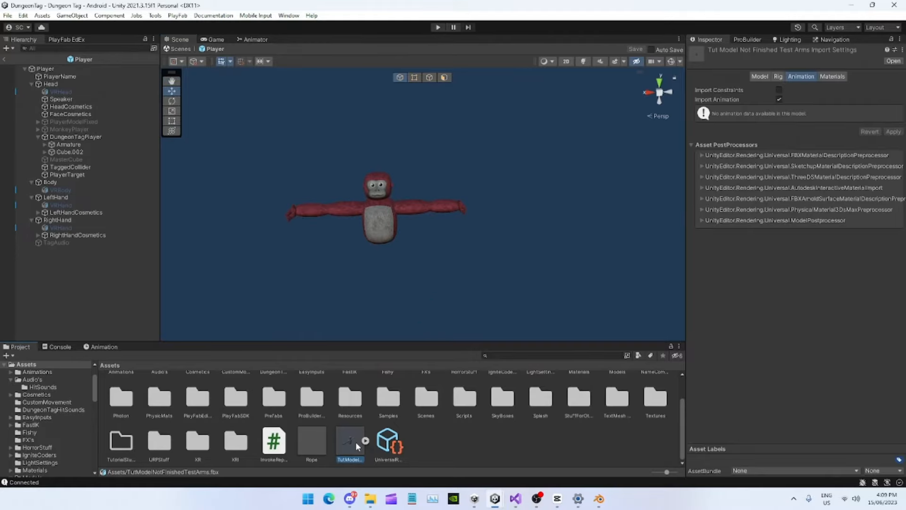
pyautogui.press('Delete')
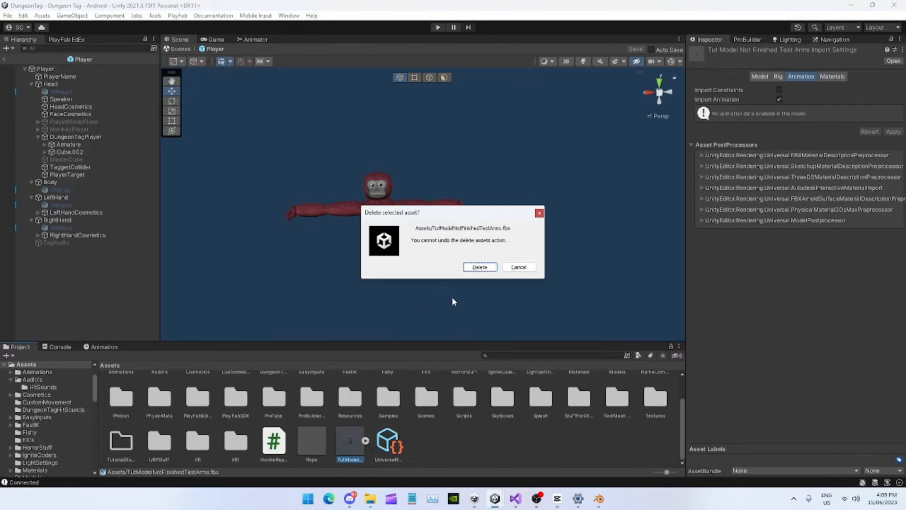
pyautogui.click(488, 268)
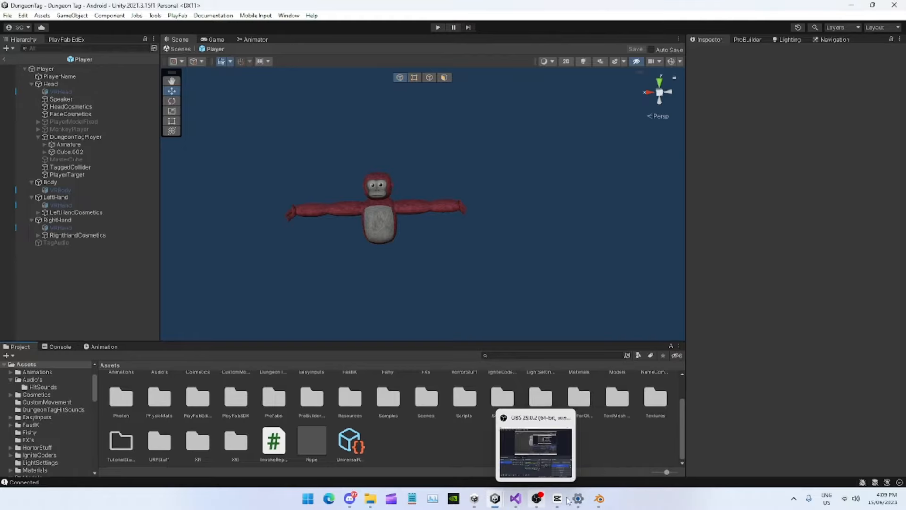
# - Switch to Blender and delete all the body, head and arm objects in the scene
pyautogui.click(599, 499)
pyautogui.rightClick(525, 347)
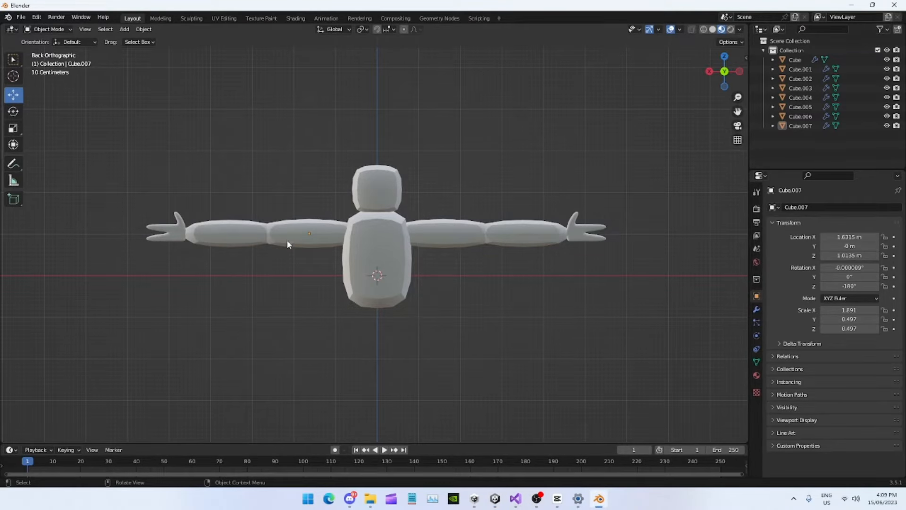
pyautogui.keyDown('shift'); pyautogui.moveTo(511, 285); pyautogui.dragTo(508, 285, button='middle'); pyautogui.keyUp('shift')
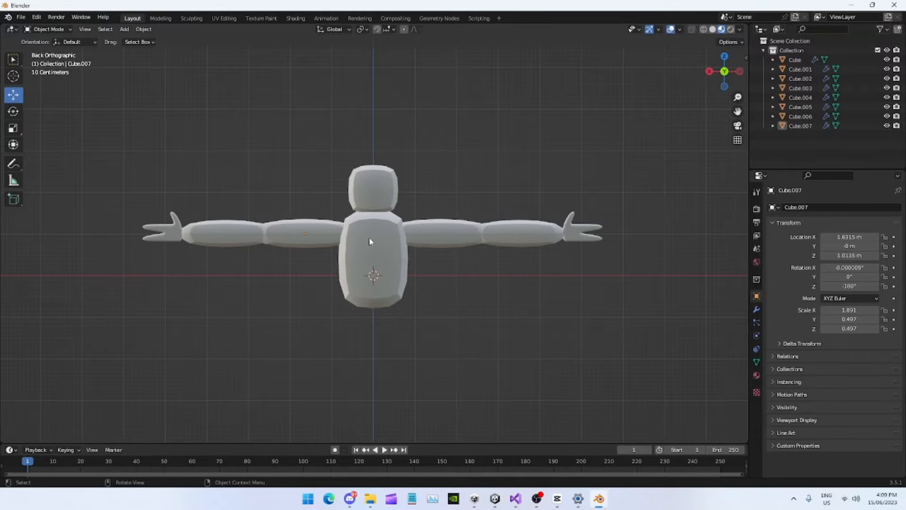
pyautogui.press('a')
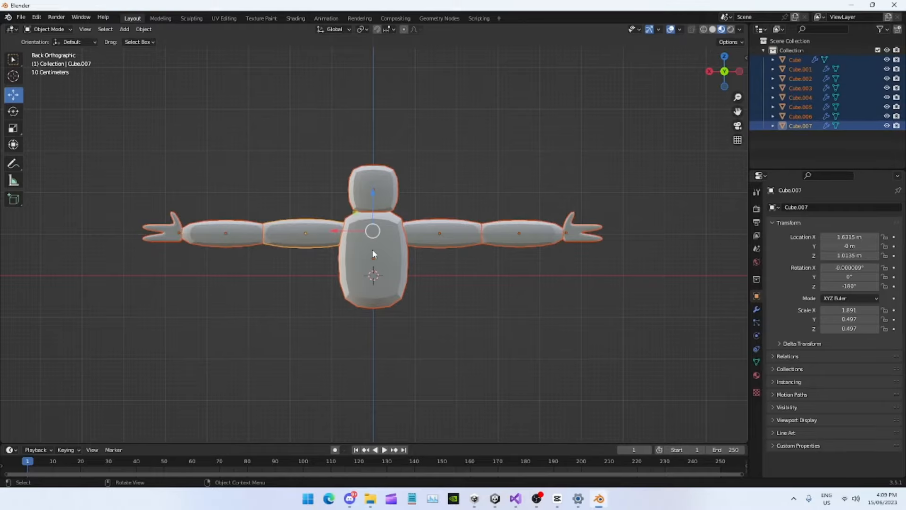
pyautogui.press('Delete')
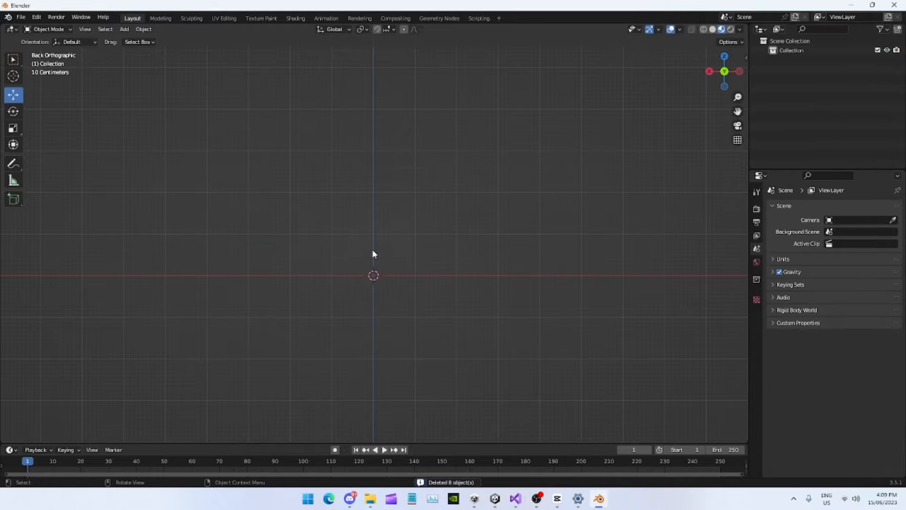
# - Import TutModelNotFinishedTestArms.fbx from the Downloads folder, finding it with the search term "Tut"
pyautogui.click(16, 21)
pyautogui.moveTo(38, 144)
pyautogui.click(145, 240)
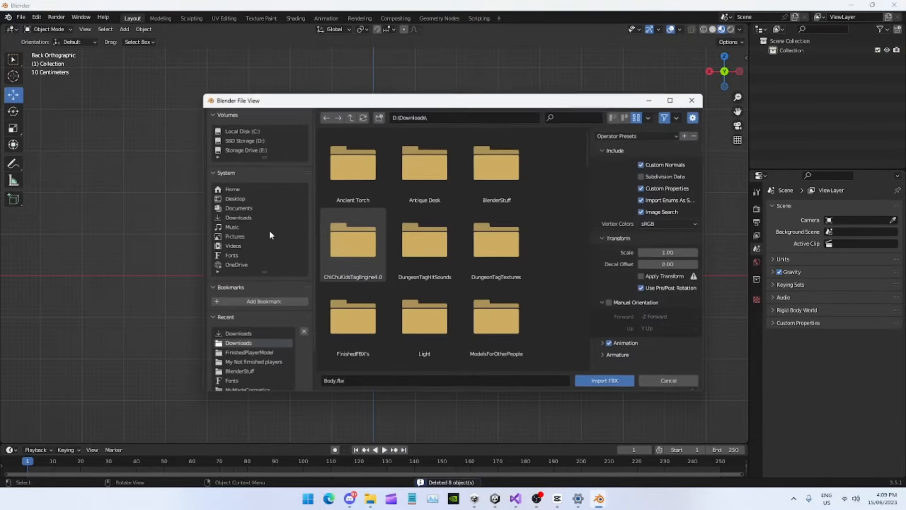
pyautogui.click(286, 216)
pyautogui.write('0.23')
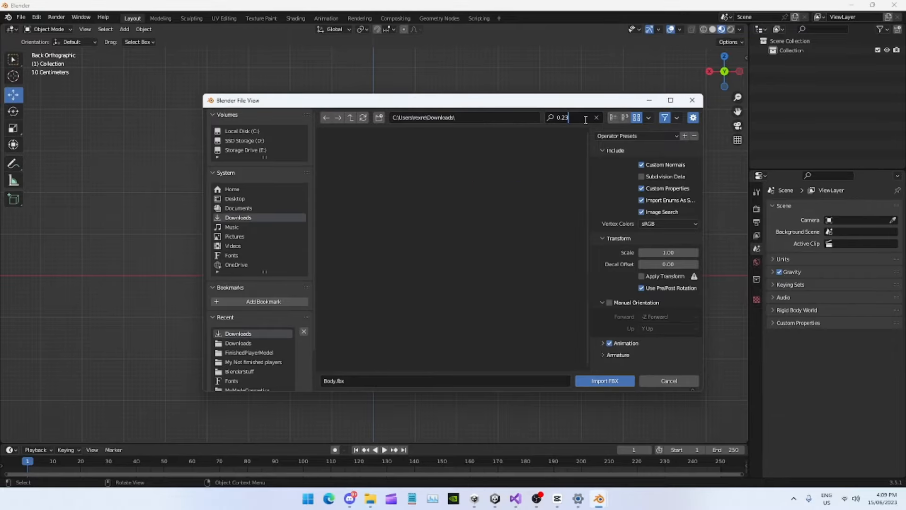
pyautogui.press('BackSpace')
pyautogui.press('BackSpace')
pyautogui.press('BackSpace')
pyautogui.press('BackSpace')
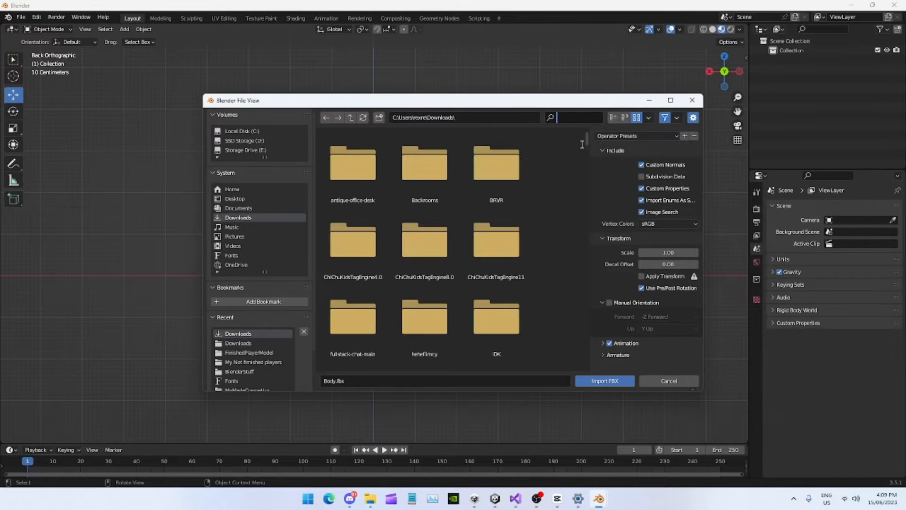
pyautogui.write('Tut')
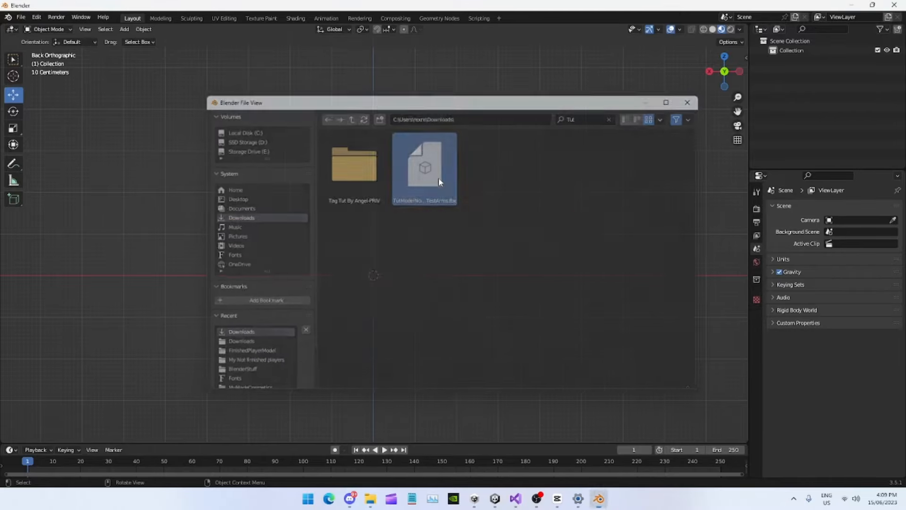
pyautogui.doubleClick(437, 177)
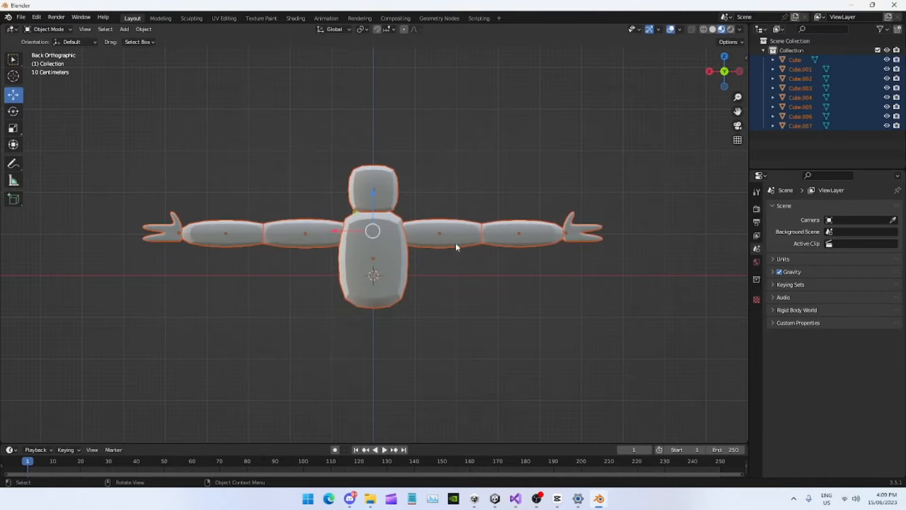
# - Examine the imported body's mesh in Edit Mode and check that the head and other parts are separate objects
pyautogui.click(466, 307)
pyautogui.click(361, 237)
pyautogui.press('Tab')
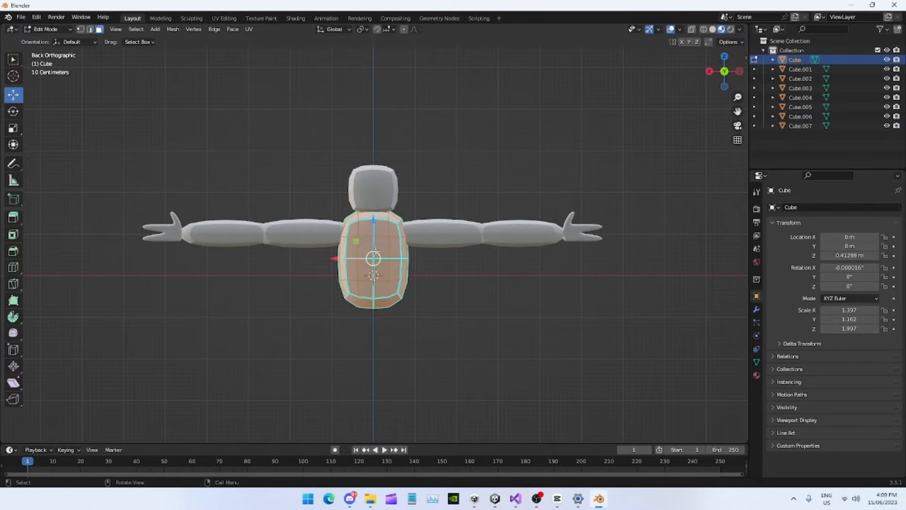
pyautogui.scroll(7, 376, 250)
pyautogui.scroll(-4, 407, 362)
pyautogui.click(446, 304)
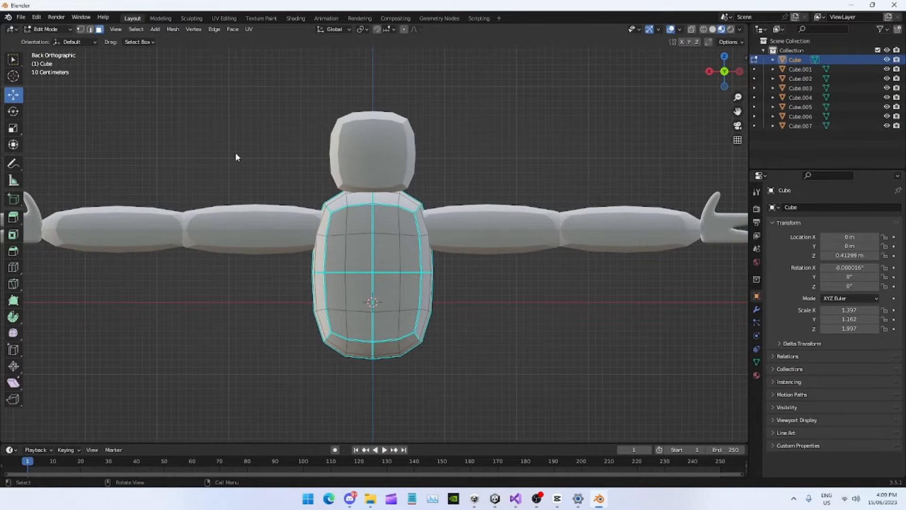
pyautogui.press('Tab')
pyautogui.click(345, 144)
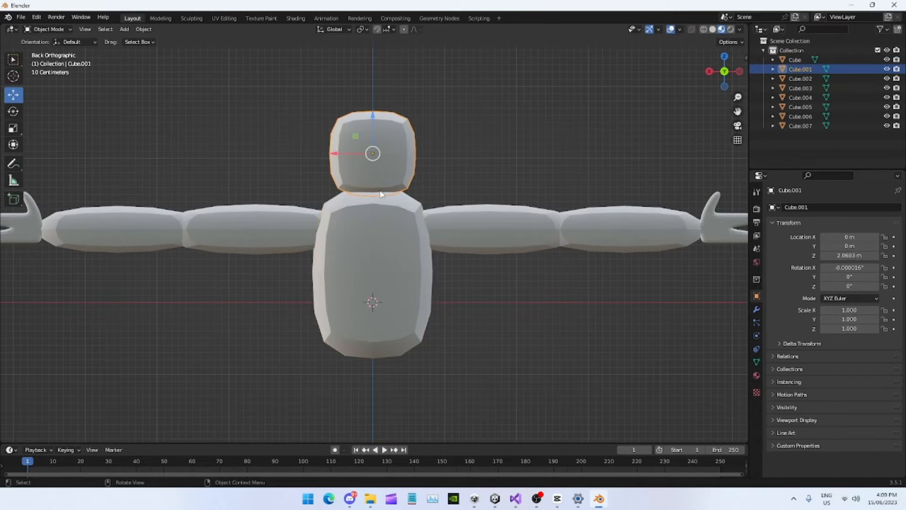
pyautogui.scroll(-2, 379, 186)
pyautogui.press('a')
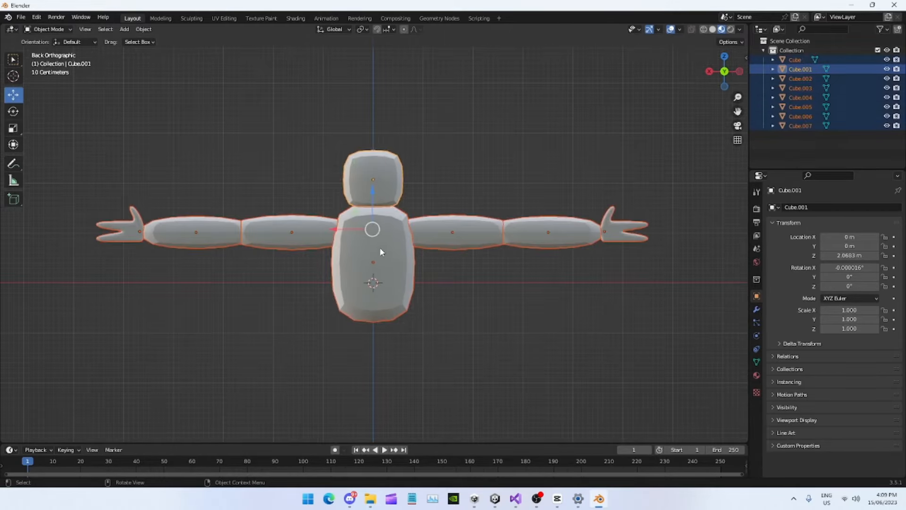
pyautogui.click(472, 287)
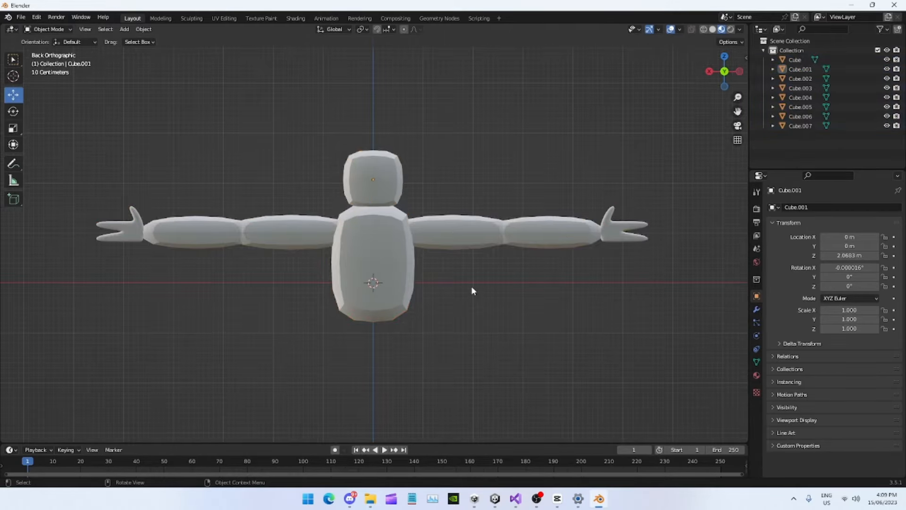
# - Join the head, arms and hands with the body into one object, keeping the body as the active object
pyautogui.click(378, 241)
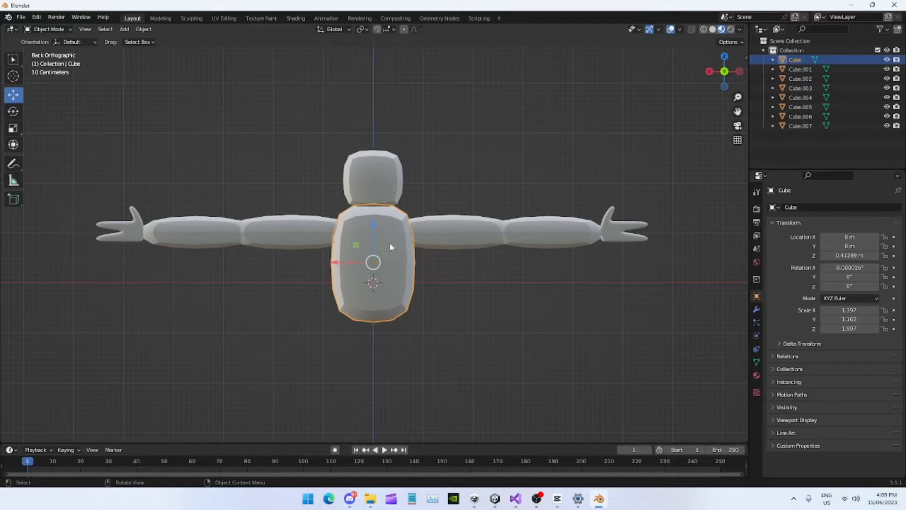
pyautogui.press('a')
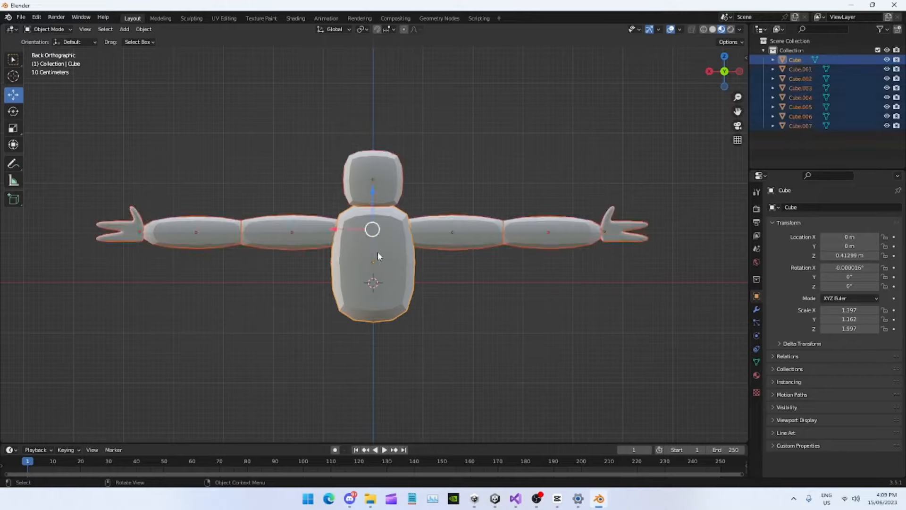
pyautogui.rightClick(378, 251)
pyautogui.click(361, 286)
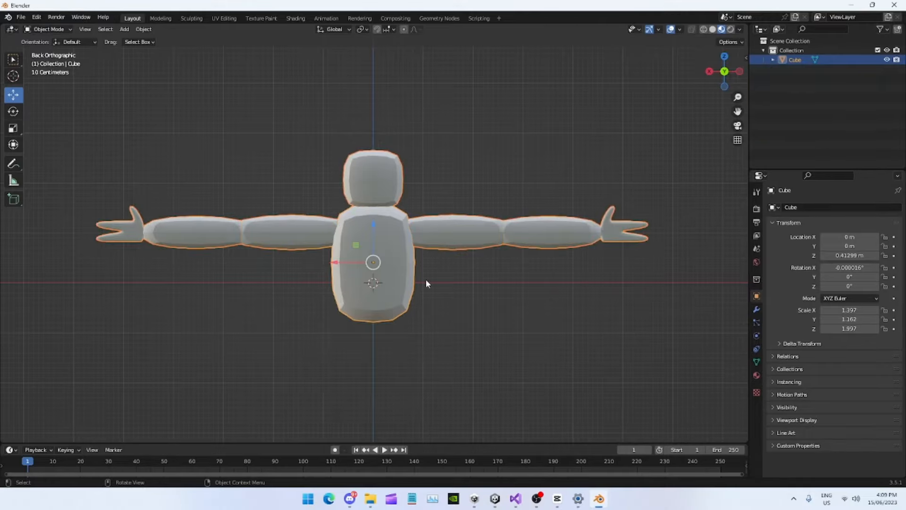
# - Try to move the joined model sideways along the X axis
pyautogui.click(462, 271)
pyautogui.click(409, 245)
pyautogui.moveTo(338, 262); pyautogui.dragTo(400, 262)
pyautogui.press('Escape')
pyautogui.click(424, 275)
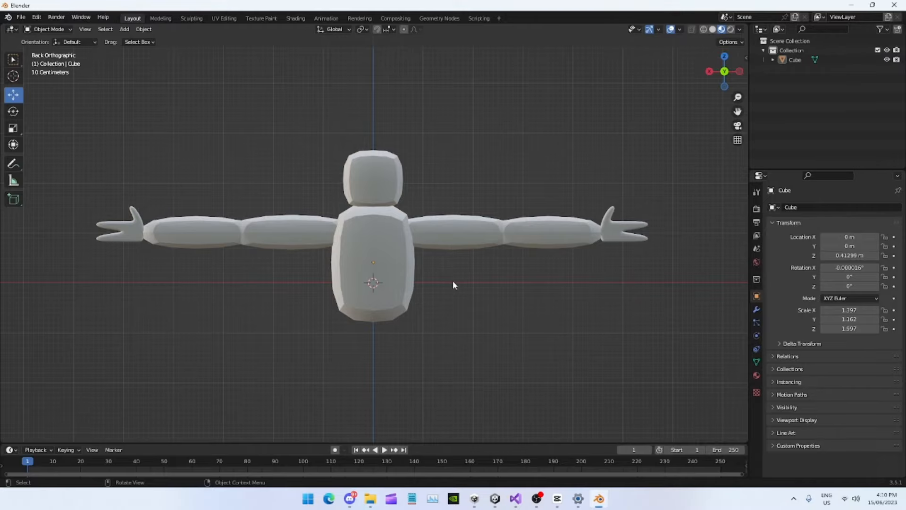
# - In Edit Mode, subdivide the faces on the lower half of the head's front side
pyautogui.scroll(2, 411, 256)
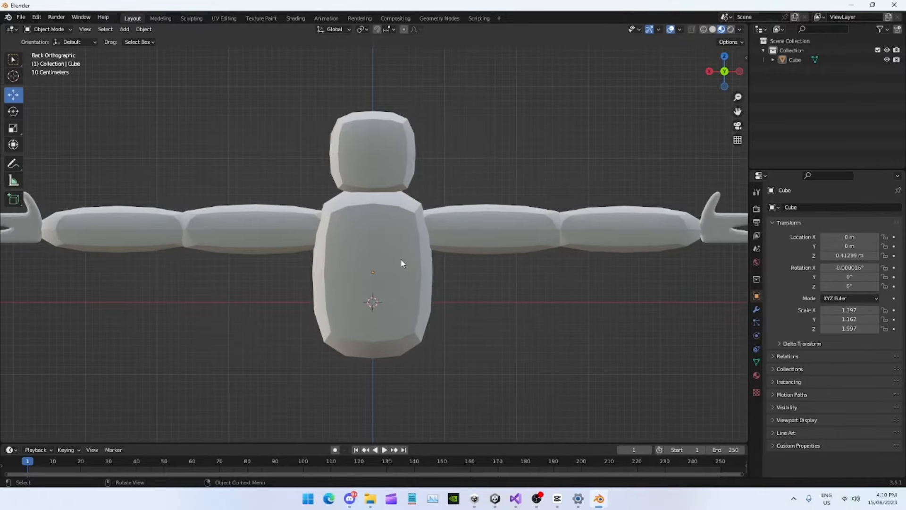
pyautogui.click(403, 263)
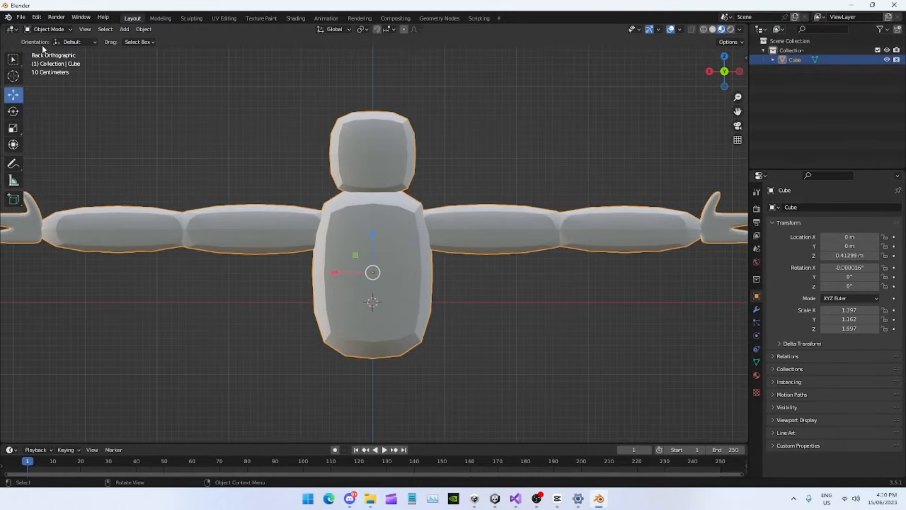
pyautogui.click(49, 29)
pyautogui.press('Tab')
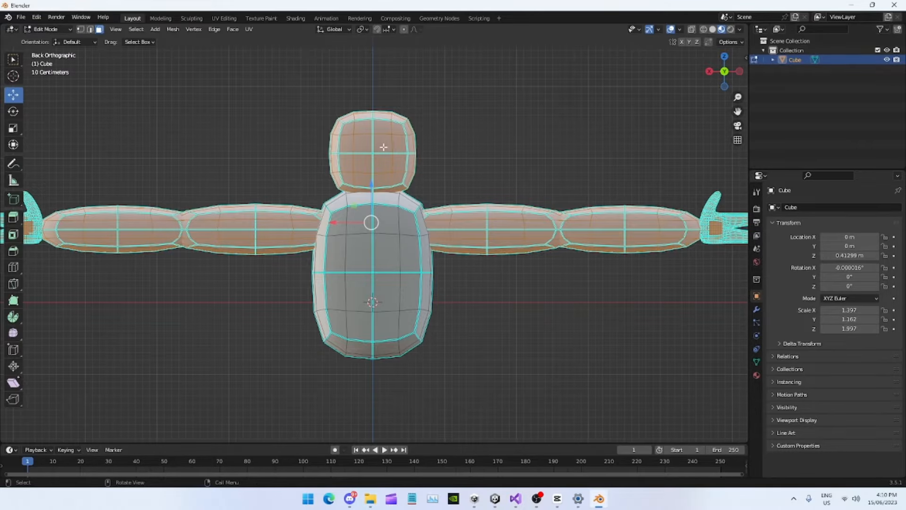
pyautogui.scroll(4, 385, 150)
pyautogui.moveTo(385, 150); pyautogui.dragTo(359, 161, button='middle')
pyautogui.keyDown('alt'); pyautogui.click(410, 273); pyautogui.keyUp('alt')
pyautogui.scroll(-3, 411, 272)
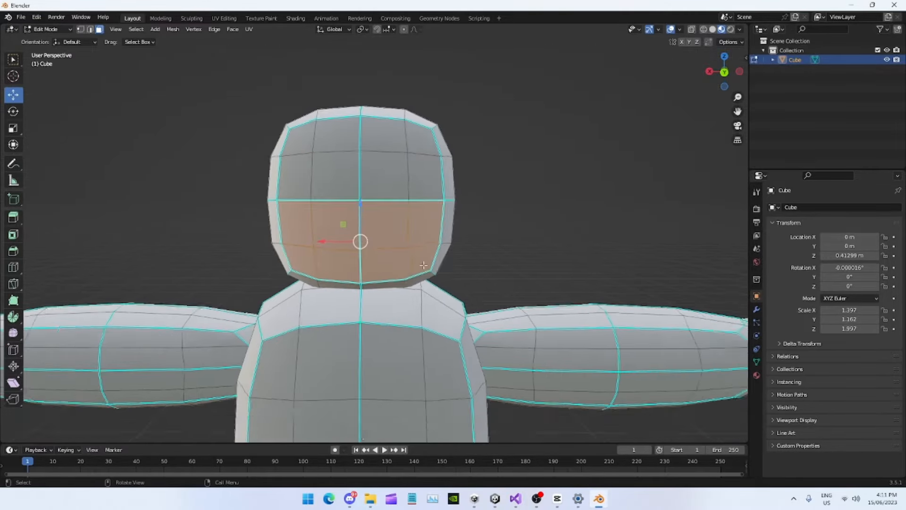
pyautogui.rightClick(372, 235)
pyautogui.click(372, 234)
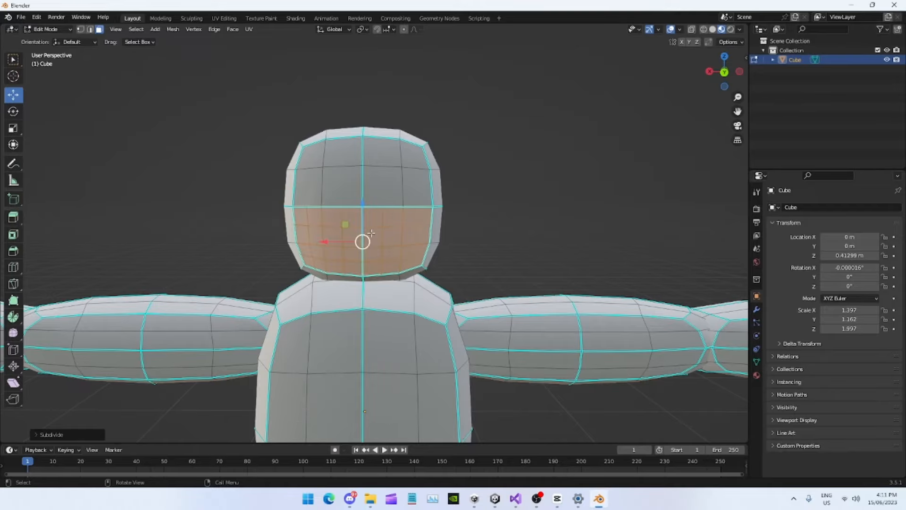
# - Select the inner two rows of subdivided faces on the lower head and move them about 0.1 m outward along Y to form a muzzle
pyautogui.click(410, 239)
pyautogui.keyDown('shift'); pyautogui.click(406, 255); pyautogui.keyUp('shift')
pyautogui.keyDown('shift'); pyautogui.click(313, 245); pyautogui.keyUp('shift')
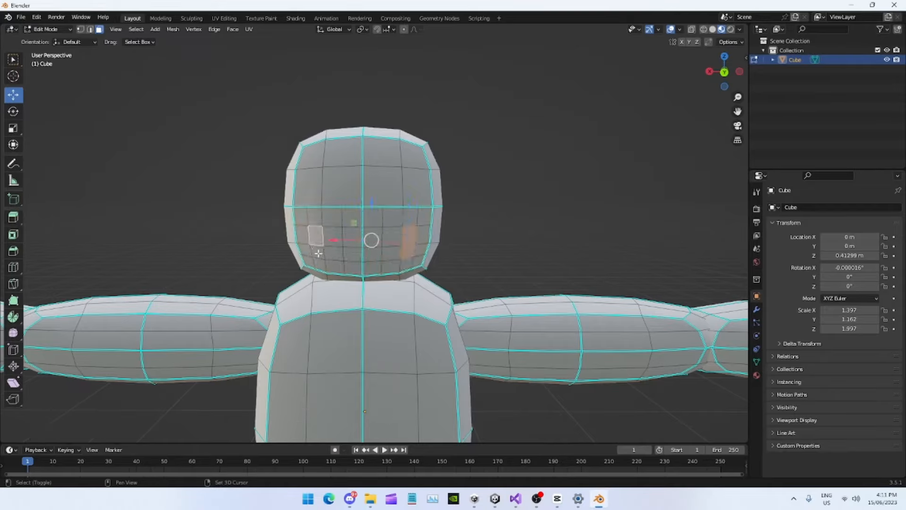
pyautogui.keyDown('shift'); pyautogui.click(323, 253); pyautogui.keyUp('shift')
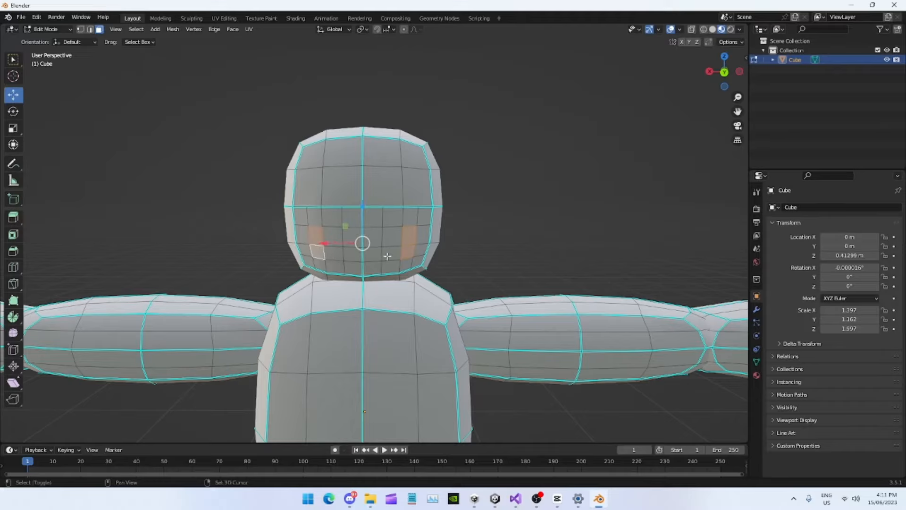
pyautogui.keyDown('ctrl'); pyautogui.click(343, 255); pyautogui.keyUp('ctrl')
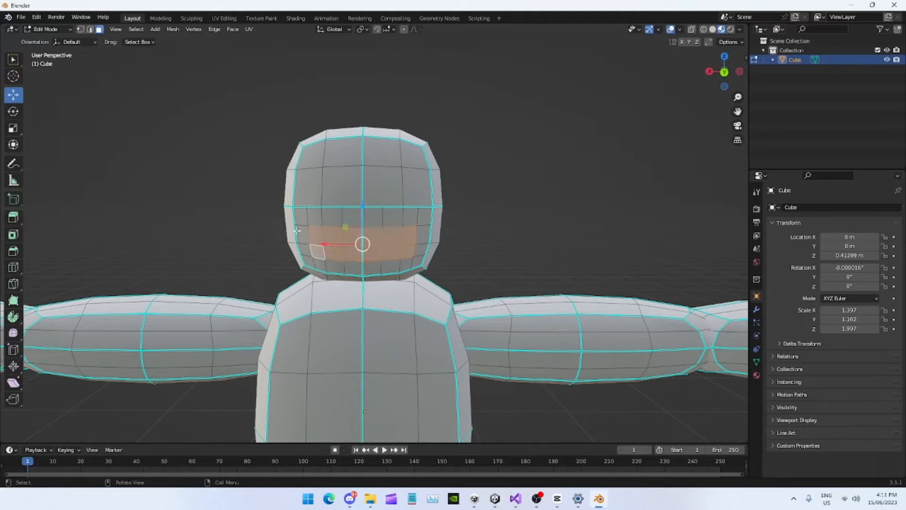
pyautogui.click(739, 71)
pyautogui.press('g')
pyautogui.press('y')
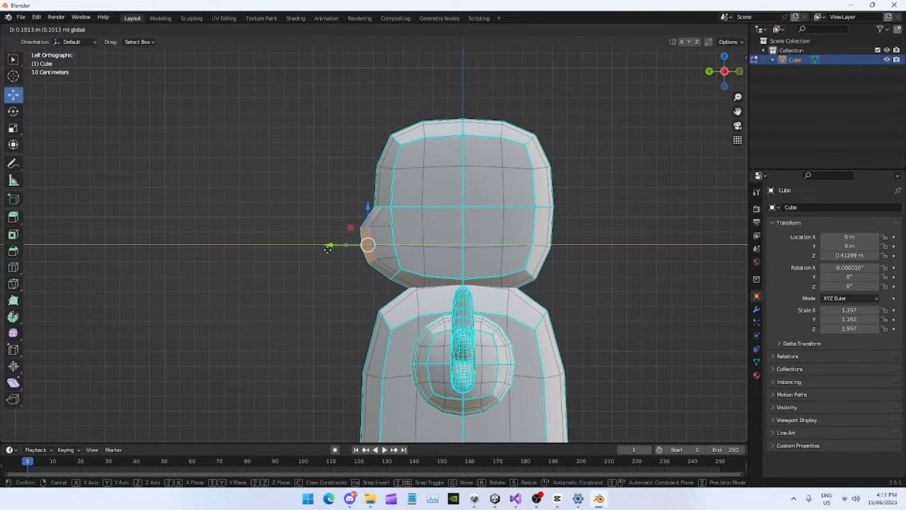
pyautogui.click(328, 250)
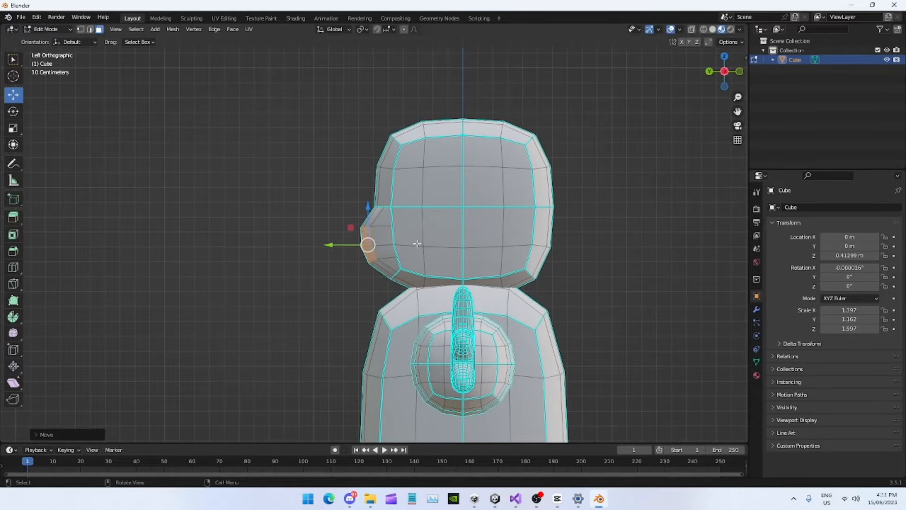
# - Leave Edit Mode and examine the shape of the new muzzle from the front and side
pyautogui.moveTo(329, 193); pyautogui.dragTo(265, 199, button='middle')
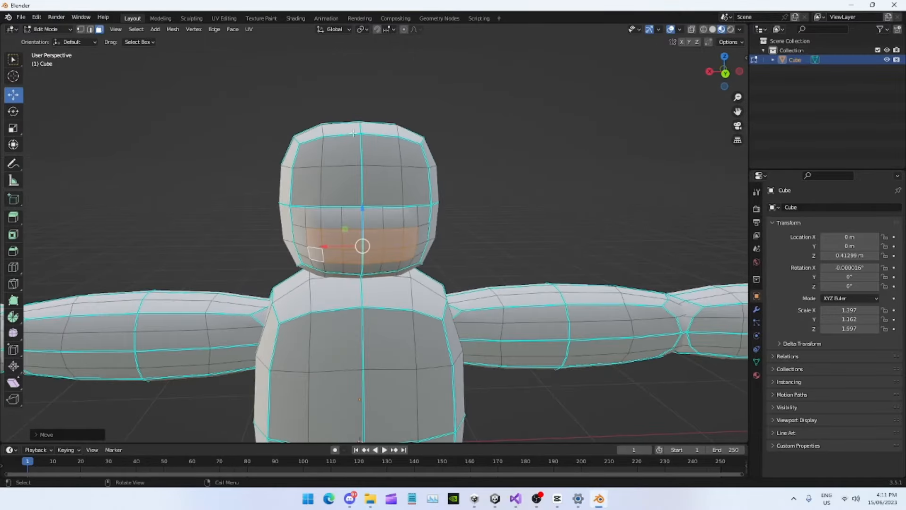
pyautogui.press('Tab')
pyautogui.moveTo(509, 171); pyautogui.dragTo(383, 223, button='middle')
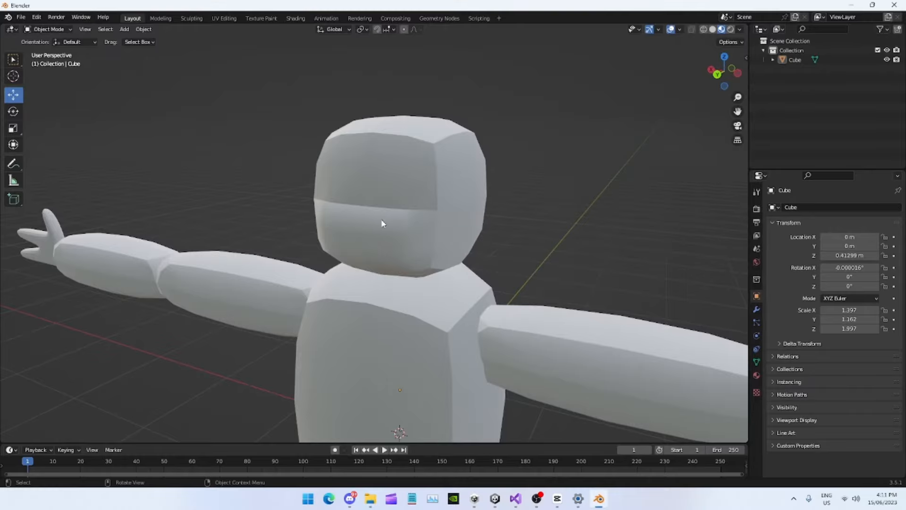
pyautogui.scroll(3, 373, 212)
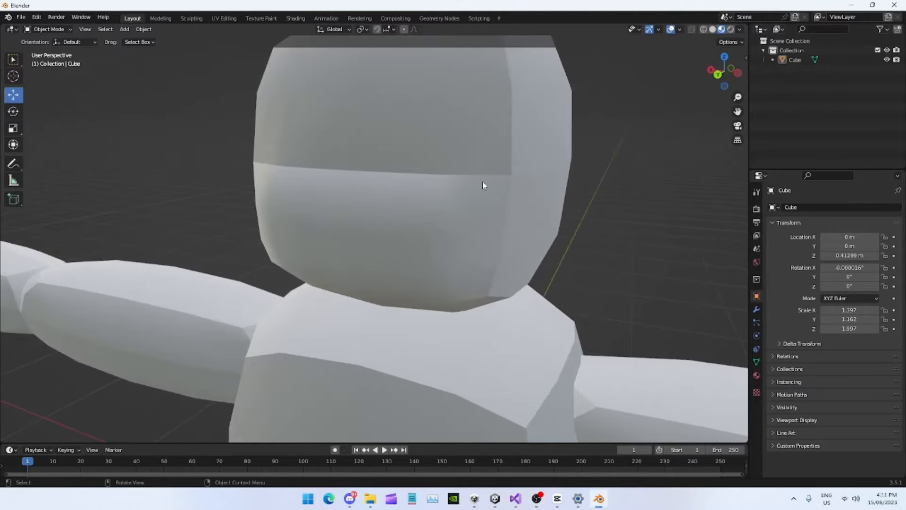
pyautogui.scroll(-4, 469, 213)
pyautogui.moveTo(454, 270); pyautogui.dragTo(423, 209, button='middle')
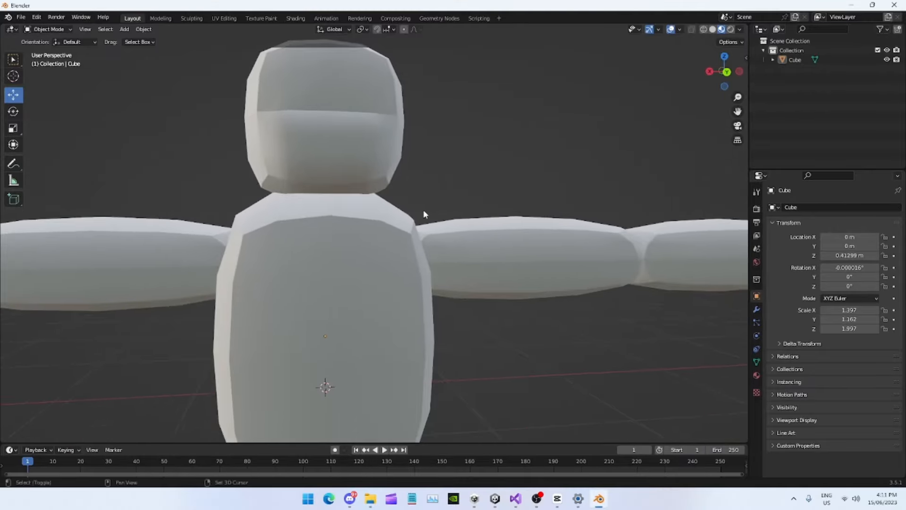
# - In Edit Mode, select all faces on the front of the torso and subdivide them
pyautogui.scroll(3, 353, 240)
pyautogui.click(370, 236)
pyautogui.keyDown('shift'); pyautogui.moveTo(370, 236); pyautogui.dragTo(445, 257, button='middle'); pyautogui.keyUp('shift')
pyautogui.moveTo(376, 220); pyautogui.dragTo(399, 228, button='middle')
pyautogui.press('Tab')
pyautogui.moveTo(344, 204); pyautogui.dragTo(472, 394)
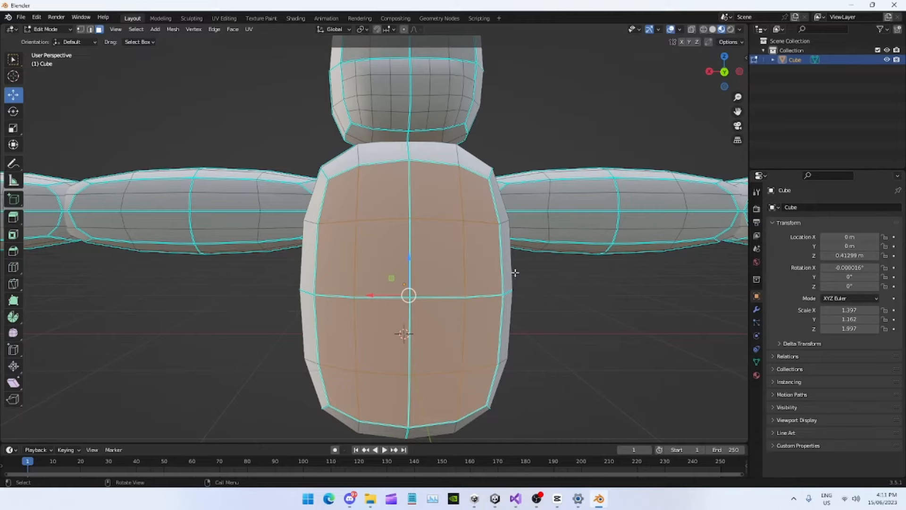
pyautogui.rightClick(446, 272)
pyautogui.click(447, 271)
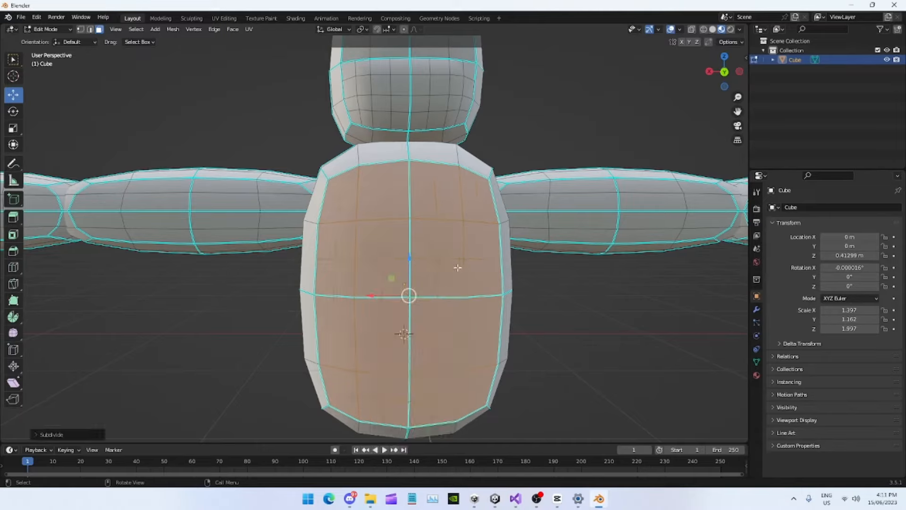
# - Keep the whole front of the torso selected and subdivide its faces a second time
pyautogui.moveTo(350, 206); pyautogui.dragTo(478, 383)
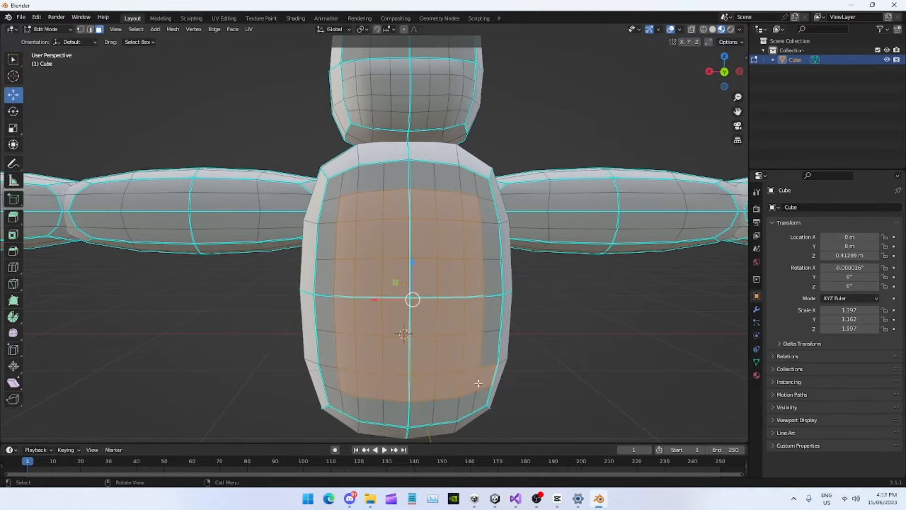
pyautogui.press('ctrl+KP_Add')
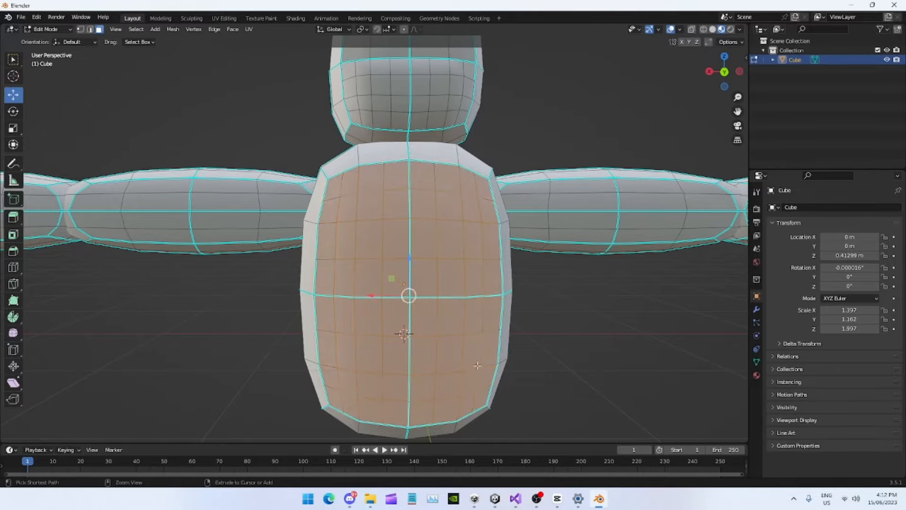
pyautogui.click(740, 72)
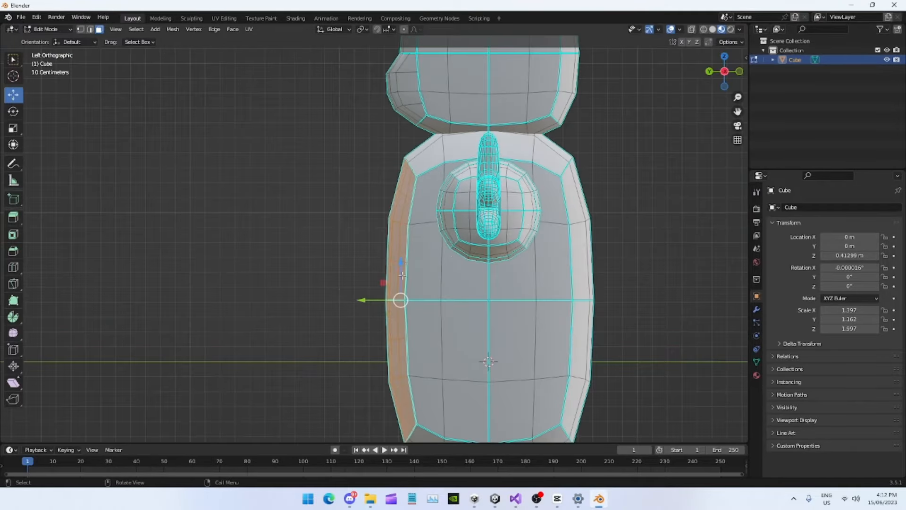
pyautogui.rightClick(364, 305)
pyautogui.click(709, 71)
pyautogui.rightClick(412, 239)
pyautogui.click(396, 238)
# - Select the inner subdivided faces on the torso's front and move them slightly outward along Y to form a rounded belly
pyautogui.moveTo(336, 191); pyautogui.dragTo(481, 363)
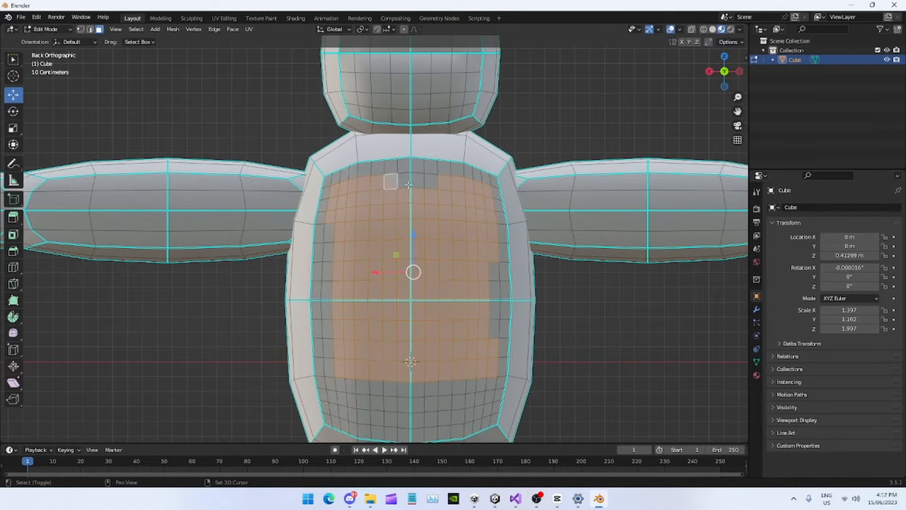
pyautogui.moveTo(331, 231); pyautogui.dragTo(404, 393)
pyautogui.scroll(-2, 405, 393)
pyautogui.click(739, 71)
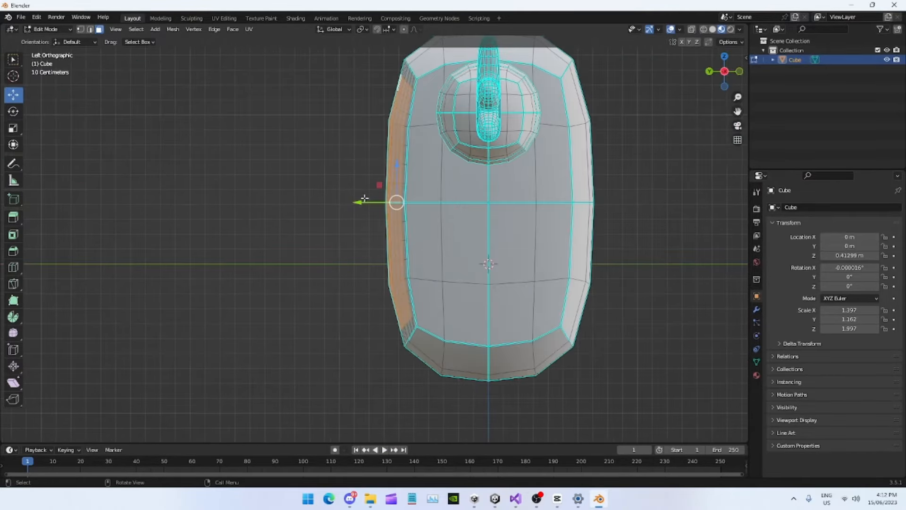
pyautogui.moveTo(365, 198); pyautogui.dragTo(351, 204)
pyautogui.keyDown('shift'); pyautogui.moveTo(437, 94); pyautogui.dragTo(419, 218, button='middle'); pyautogui.keyUp('shift')
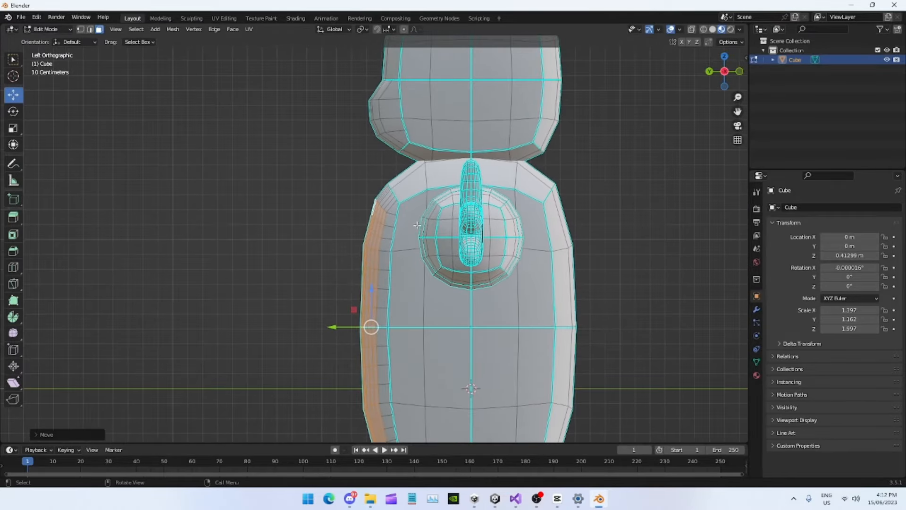
# - Select the faces on the torso's back, move them slightly inward along Y, and return to Object Mode
pyautogui.moveTo(275, 218); pyautogui.dragTo(373, 298, button='middle')
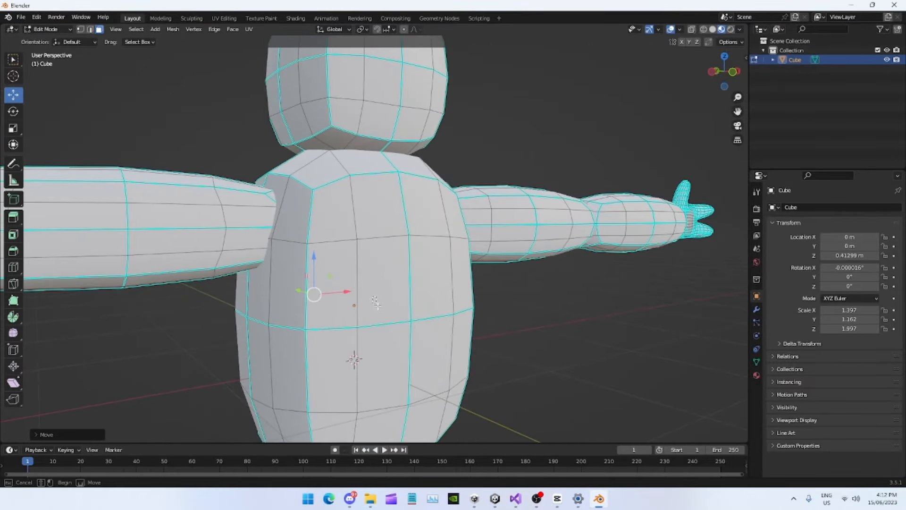
pyautogui.click(373, 299)
pyautogui.click(714, 75)
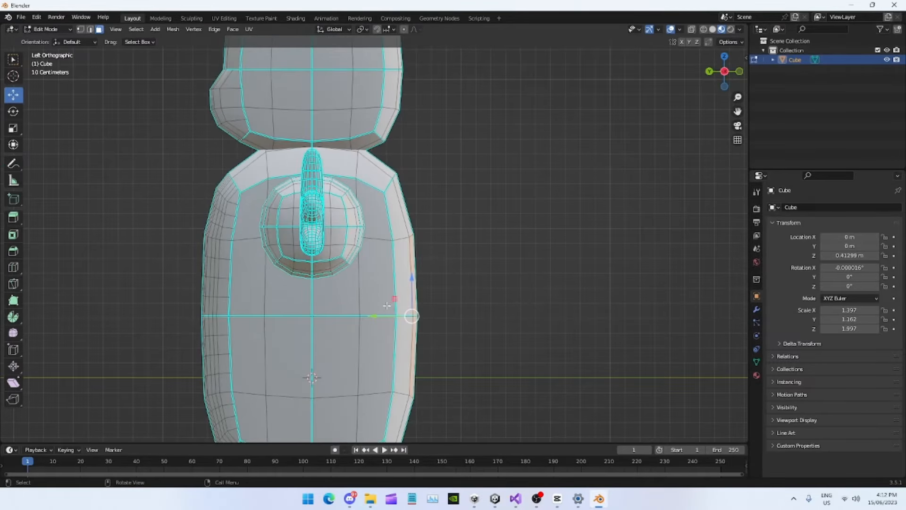
pyautogui.moveTo(376, 317); pyautogui.dragTo(372, 317)
pyautogui.press('Tab')
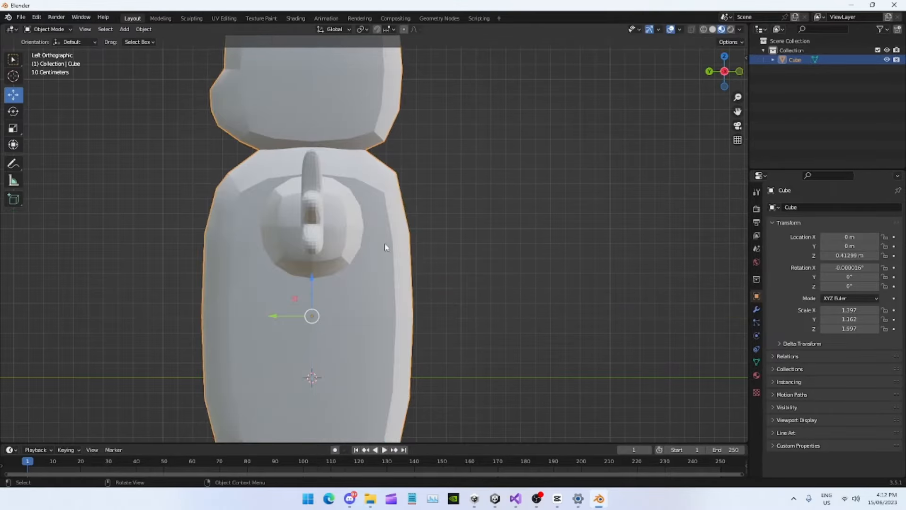
pyautogui.press('KP_Decimal')
pyautogui.click(539, 263)
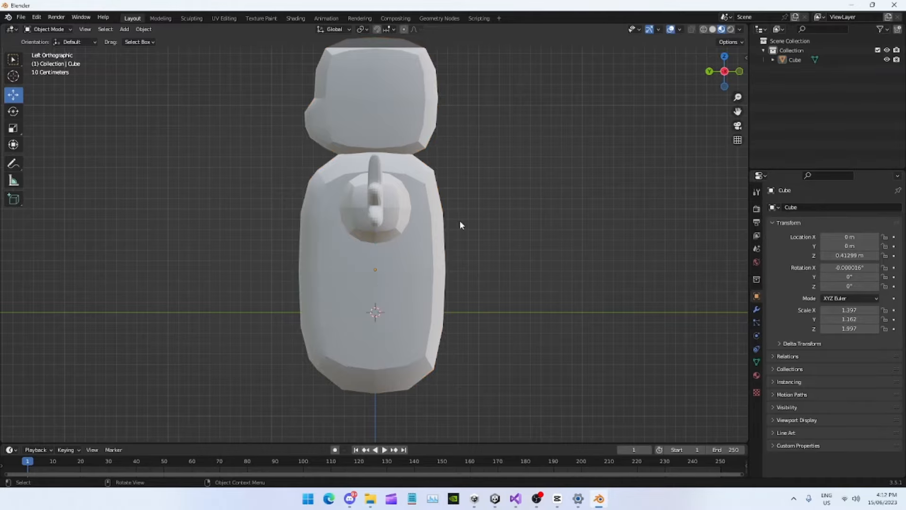
pyautogui.moveTo(445, 214); pyautogui.dragTo(481, 348, button='middle')
pyautogui.moveTo(286, 283); pyautogui.dragTo(438, 232, button='middle')
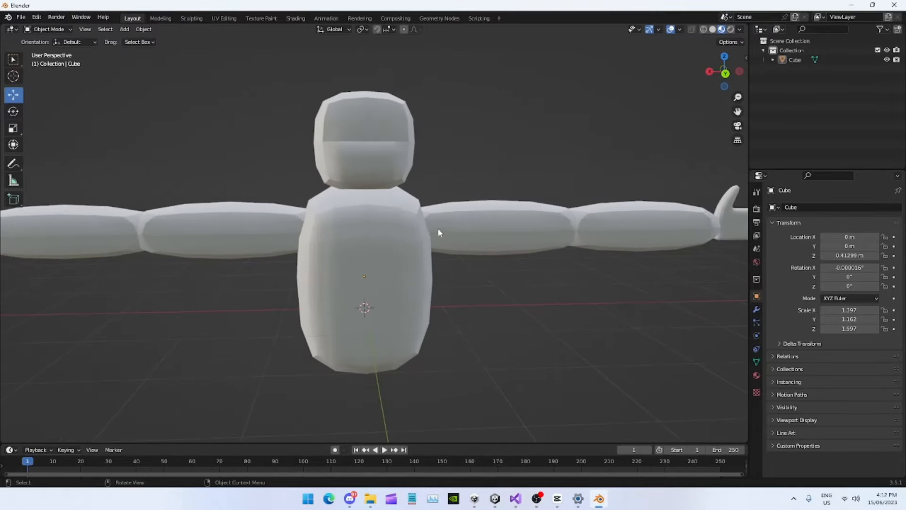
# - Apply Shade Smooth to the whole joined model and check the smoothed head and torso
pyautogui.click(384, 249)
pyautogui.scroll(-2, 449, 244)
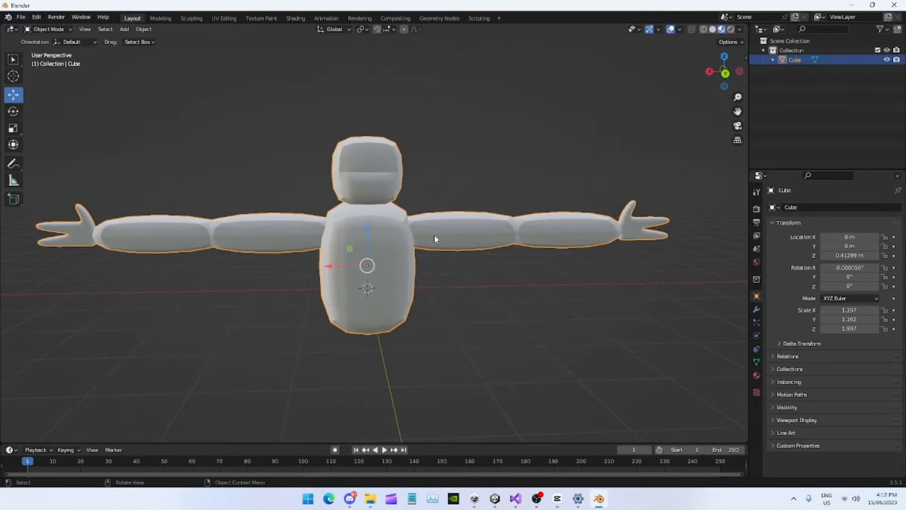
pyautogui.press('Tab')
pyautogui.press('Tab')
pyautogui.rightClick(379, 226)
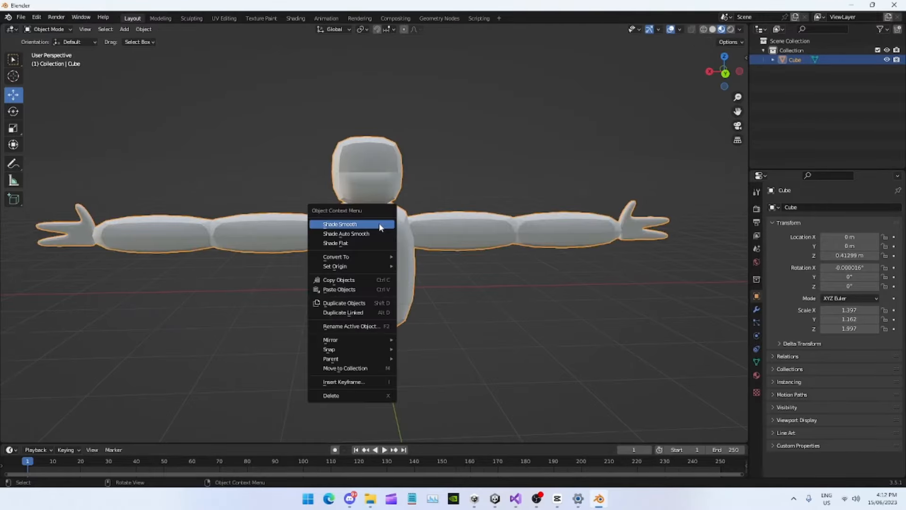
pyautogui.click(379, 224)
pyautogui.click(467, 259)
pyautogui.scroll(5, 451, 261)
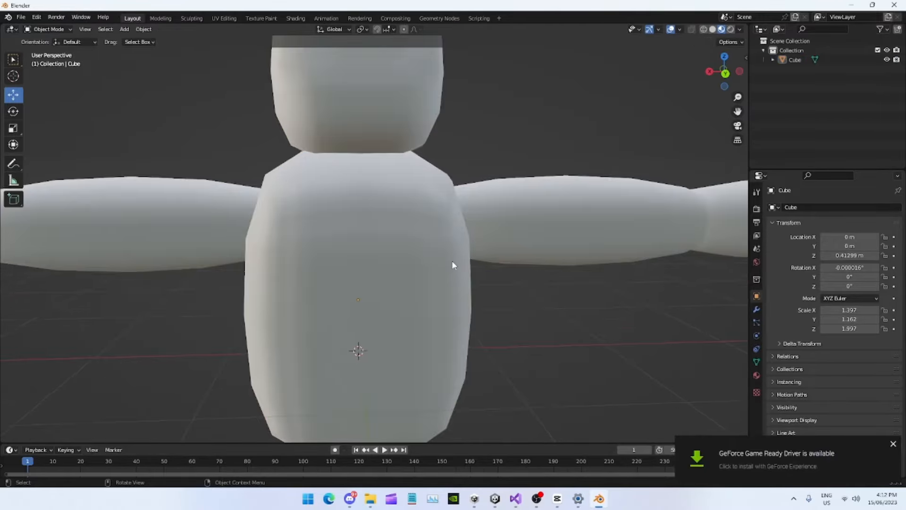
pyautogui.moveTo(451, 261); pyautogui.dragTo(329, 201, button='middle')
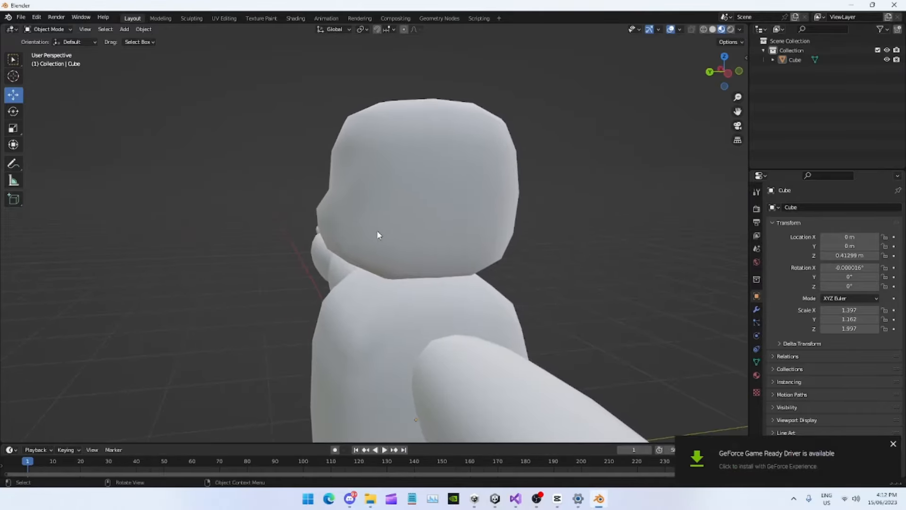
pyautogui.moveTo(378, 235); pyautogui.dragTo(437, 250, button='middle')
# - In Edit Mode, select the whole mesh and add three empty material slots to the object
pyautogui.click(425, 217)
pyautogui.press('Tab')
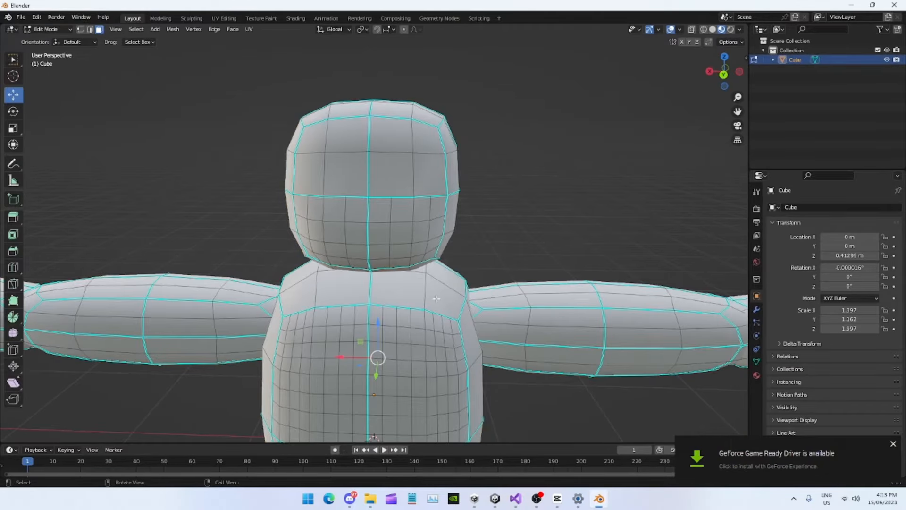
pyautogui.press('a')
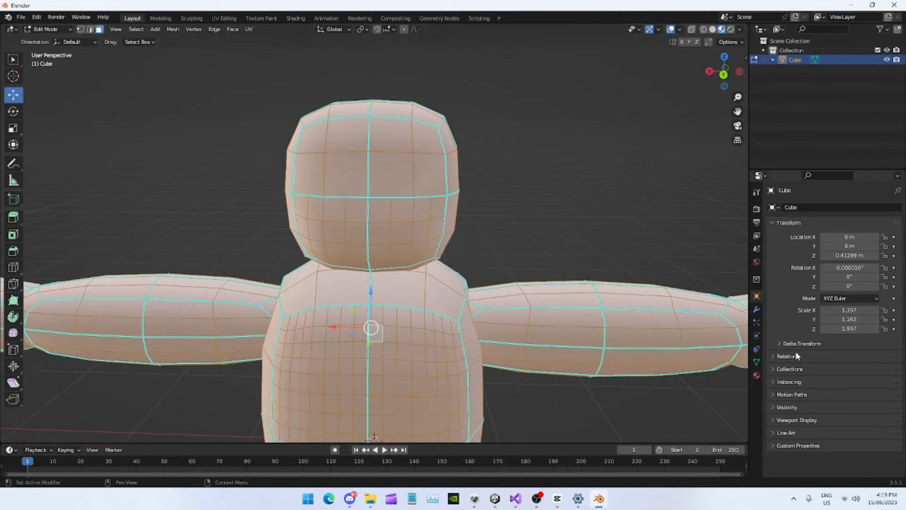
pyautogui.click(756, 375)
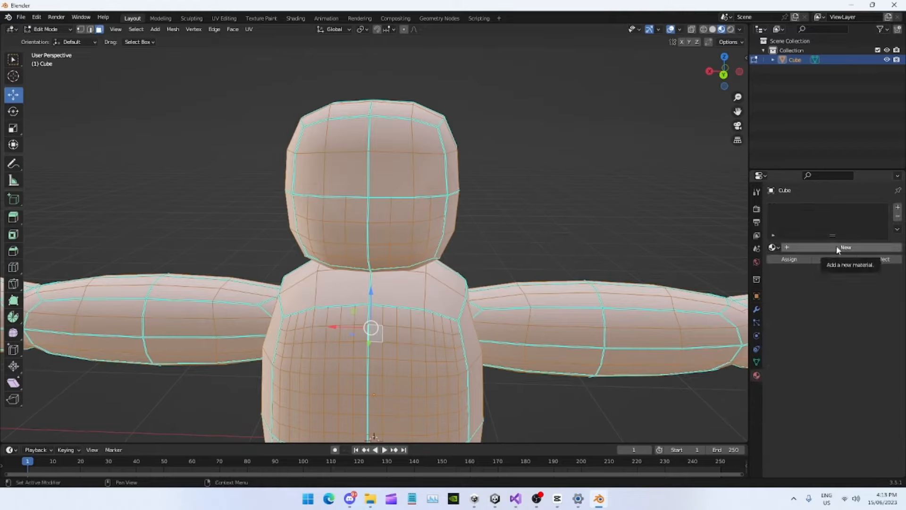
pyautogui.click(897, 208)
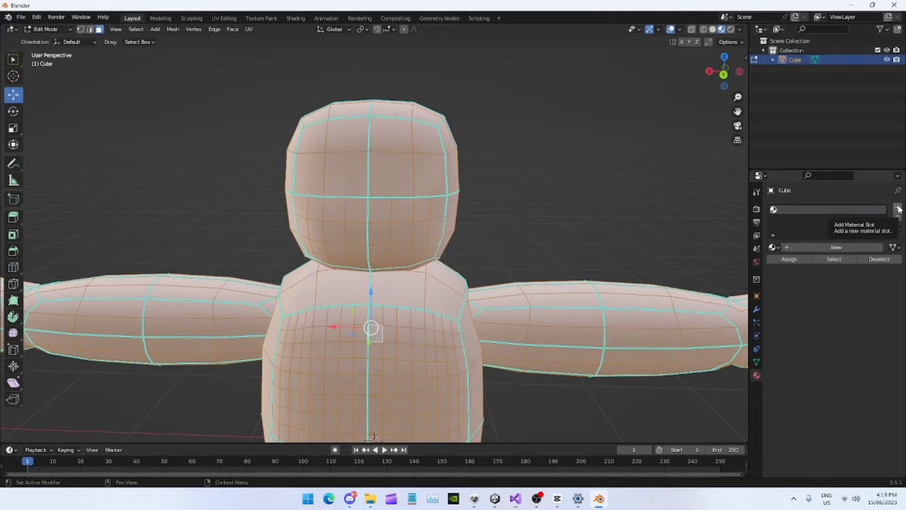
pyautogui.click(898, 208)
pyautogui.click(897, 209)
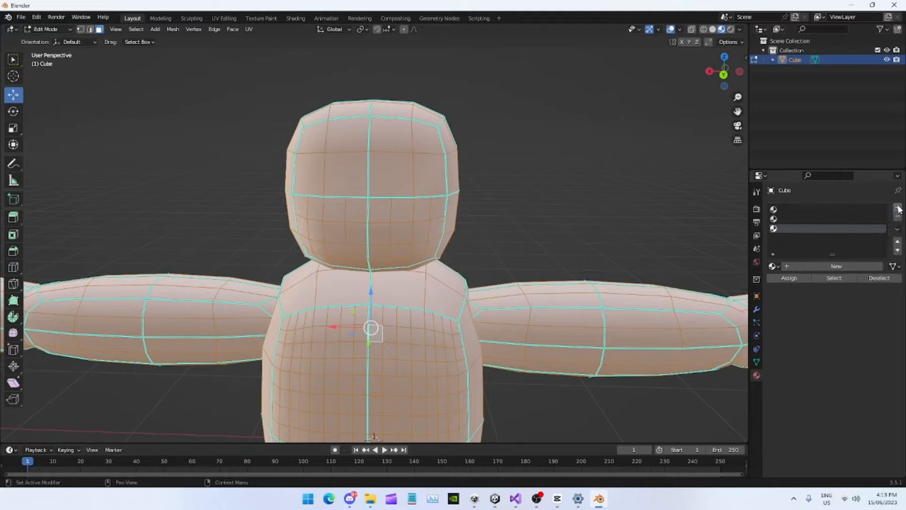
# - Create a new material in the first slot and use an Image Texture as its Base Color
pyautogui.click(838, 211)
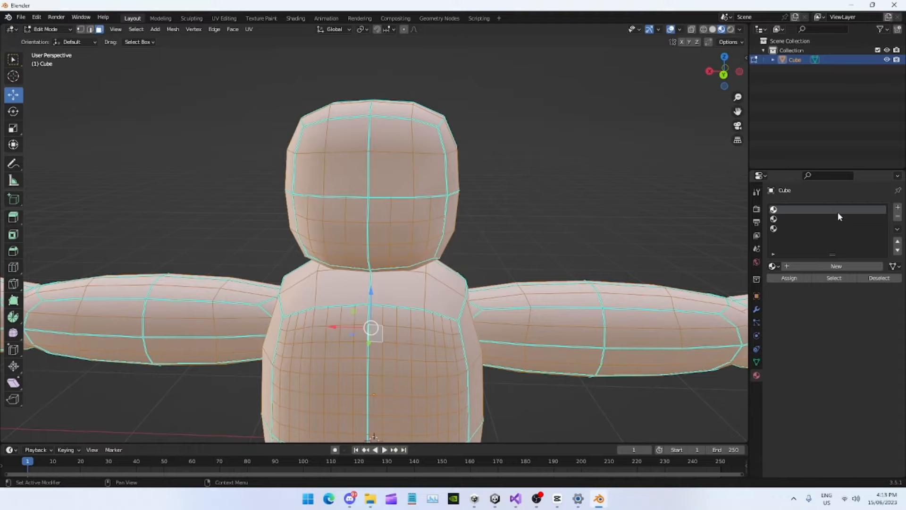
pyautogui.click(835, 266)
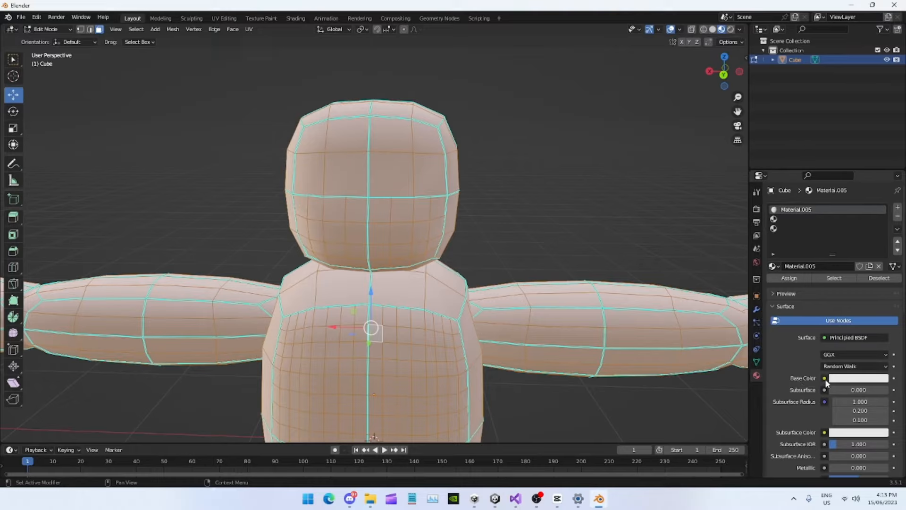
pyautogui.click(824, 378)
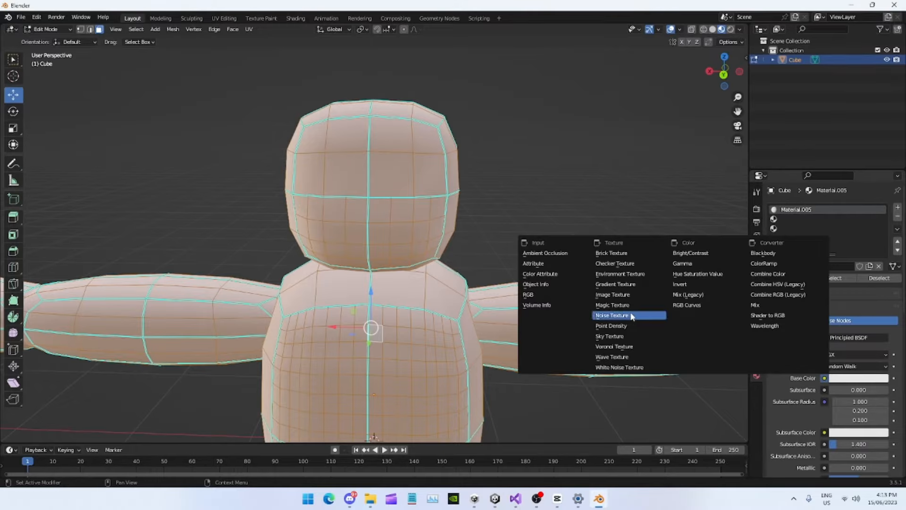
pyautogui.click(630, 295)
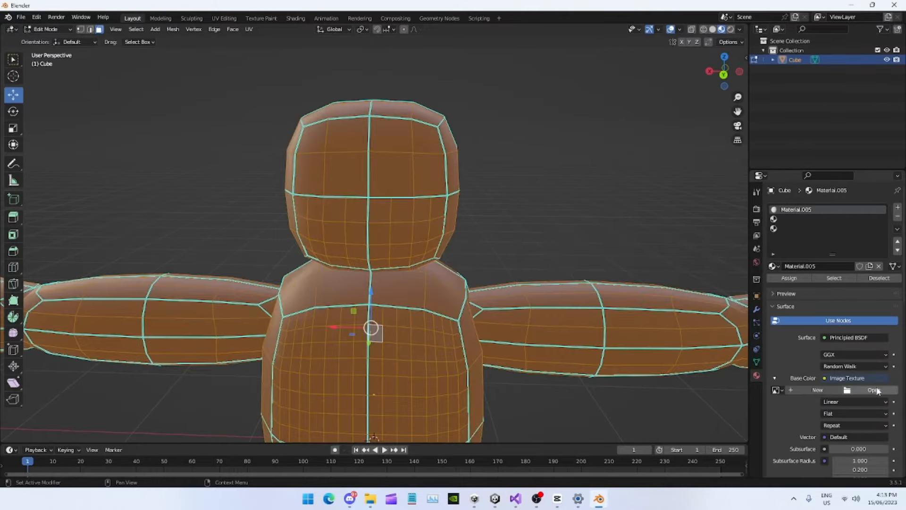
# - Load Fur.png from the D:\Downloads folder as the material's base color image
pyautogui.click(873, 389)
pyautogui.click(238, 343)
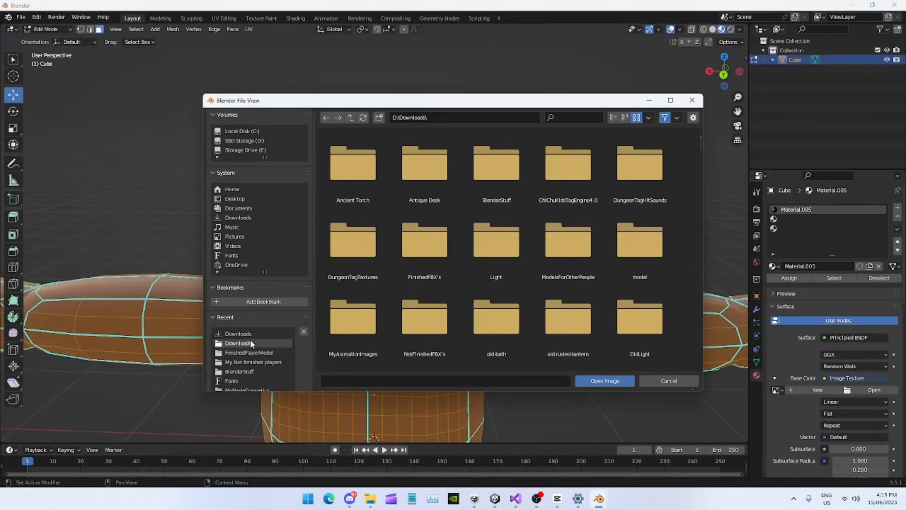
pyautogui.scroll(-10, 528, 226)
pyautogui.scroll(-5, 522, 227)
pyautogui.scroll(-10, 510, 237)
pyautogui.scroll(-15, 511, 238)
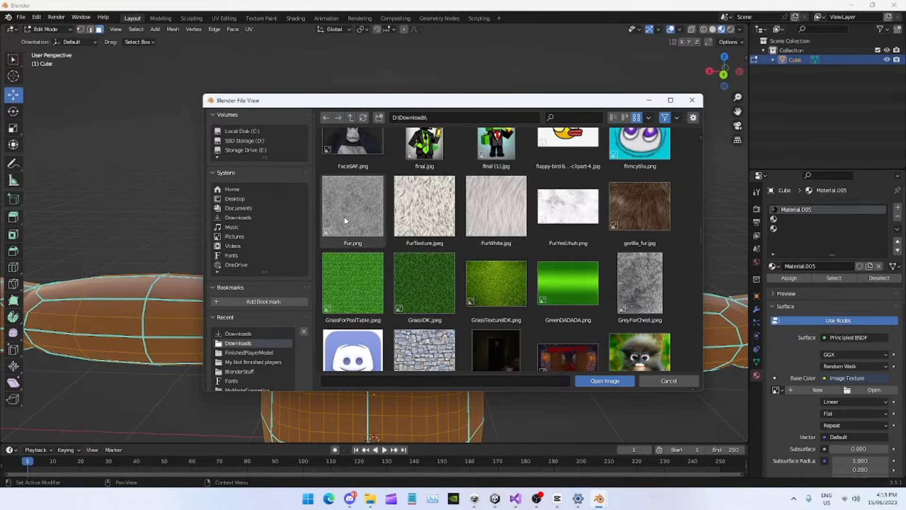
pyautogui.doubleClick(346, 221)
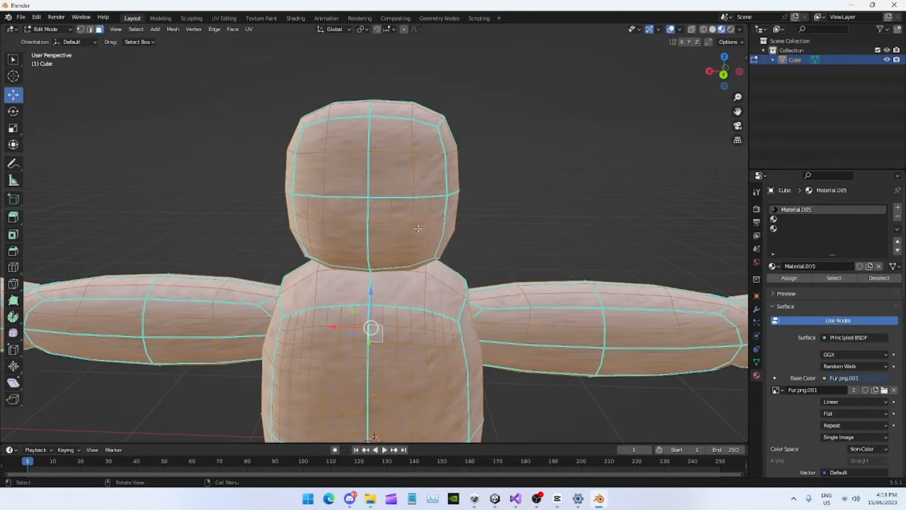
# - Switch the viewport shading to Solid
pyautogui.click(713, 29)
pyautogui.scroll(-1, 425, 256)
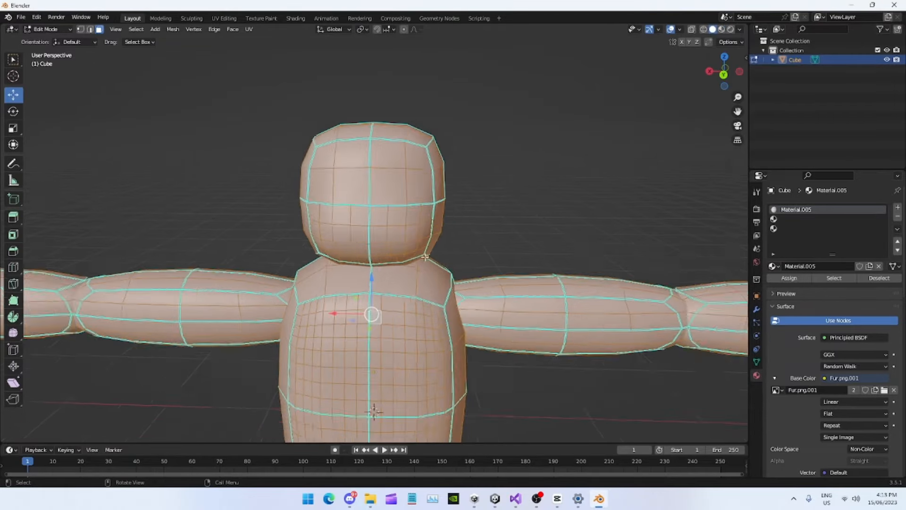
pyautogui.scroll(-2, 461, 227)
pyautogui.scroll(4, 486, 238)
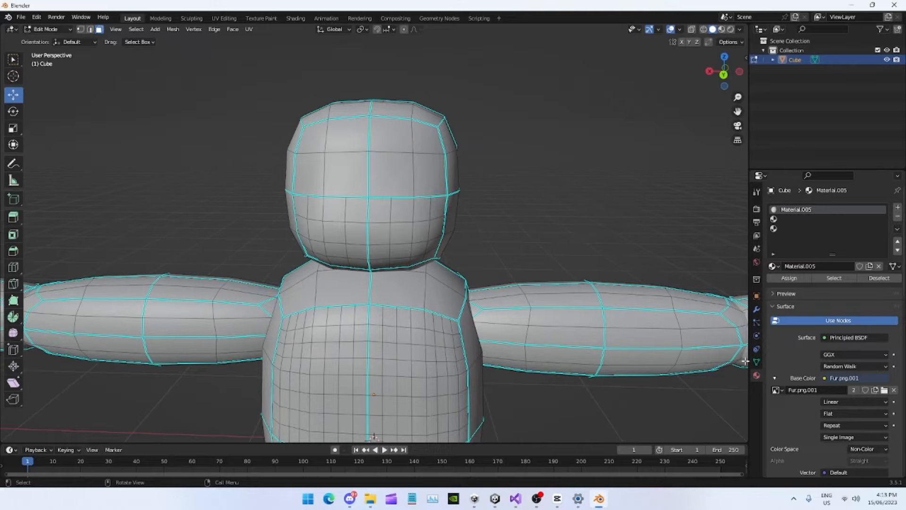
# - Switch the viewport to Material Preview shading and examine the fur texture on the arm and hand in Object Mode
pyautogui.click(722, 31)
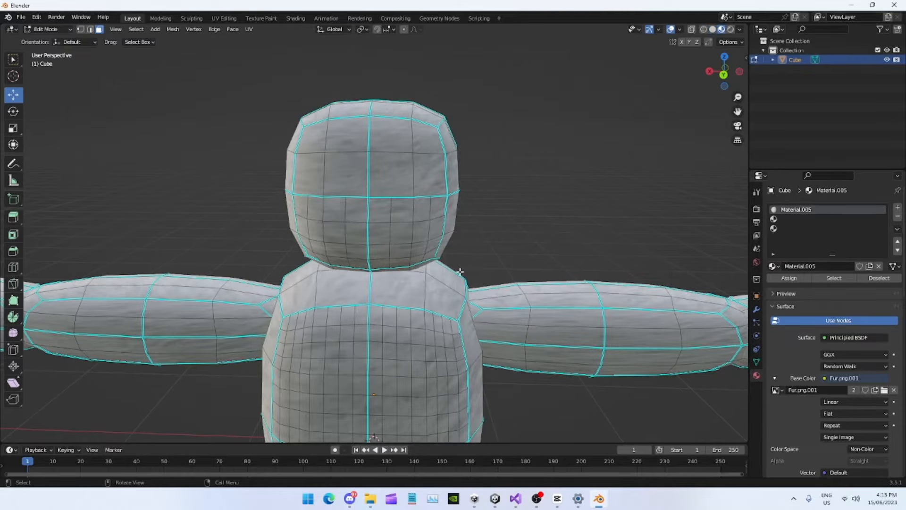
pyautogui.keyDown('shift'); pyautogui.moveTo(461, 269); pyautogui.dragTo(140, 150, button='middle'); pyautogui.keyUp('shift')
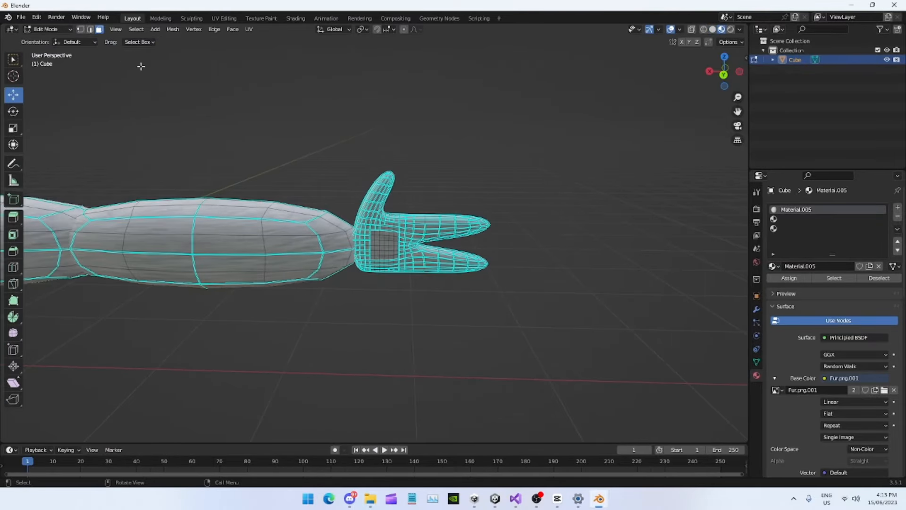
pyautogui.press('Tab')
pyautogui.scroll(5, 461, 200)
pyautogui.moveTo(550, 257)
pyautogui.mouseDown(button='middle')
pyautogui.moveTo(472, 255)
pyautogui.moveTo(549, 251)
pyautogui.mouseUp(button='middle')
pyautogui.click(720, 74)
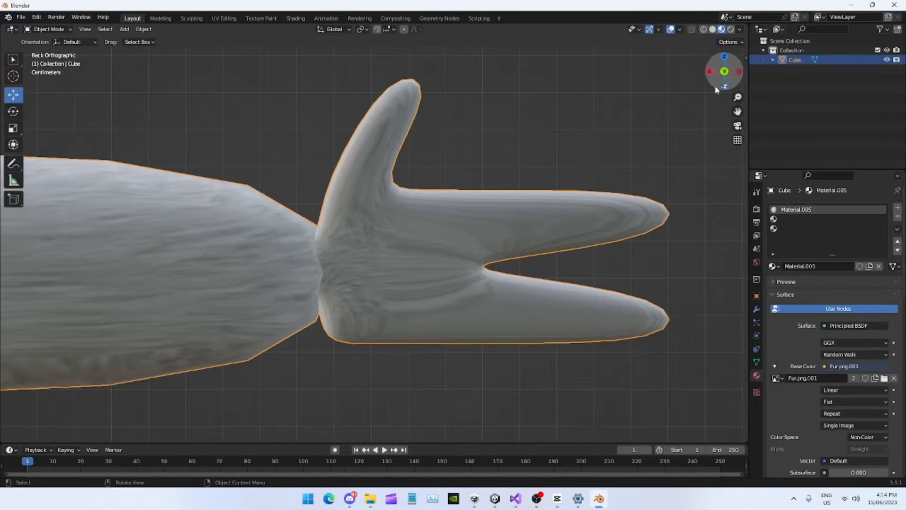
pyautogui.scroll(-5, 427, 236)
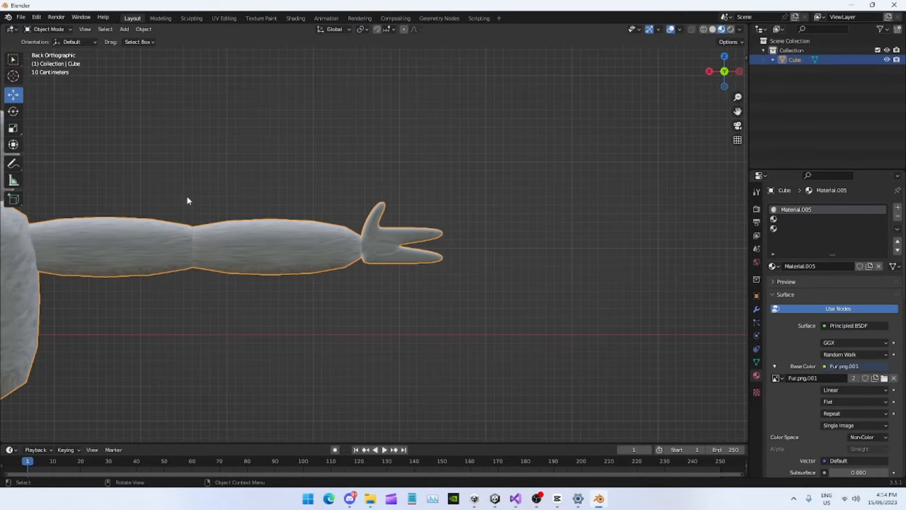
# - Return to Edit Mode and select all of the mesh's UVs in the UV Editing workspace
pyautogui.press('Tab')
pyautogui.keyDown('shift'); pyautogui.moveTo(261, 256); pyautogui.dragTo(469, 263, button='middle'); pyautogui.keyUp('shift')
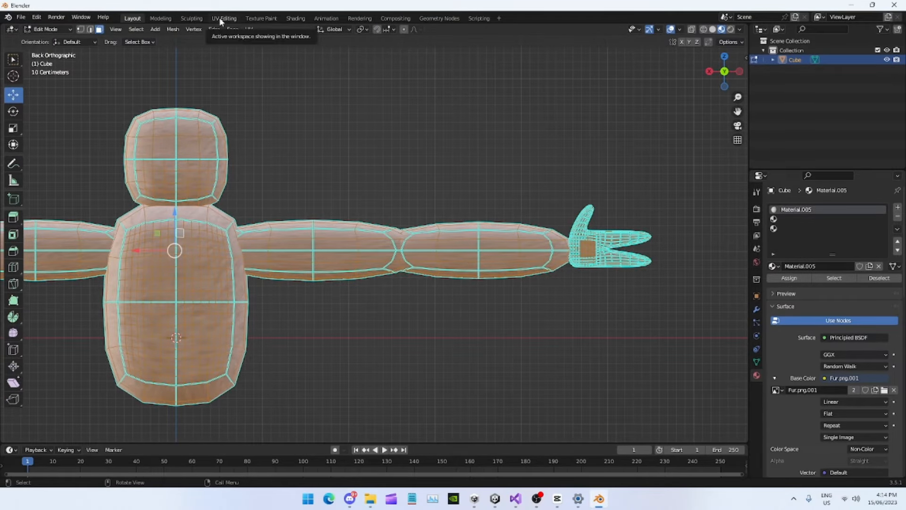
pyautogui.click(222, 19)
pyautogui.press('a')
# - Try the standard Unwrap operation on the selected UVs
pyautogui.press('u')
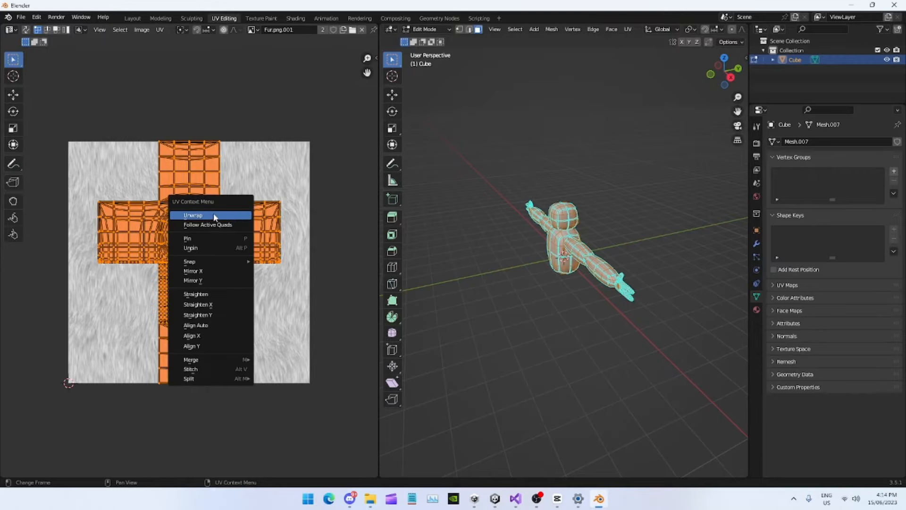
pyautogui.click(239, 213)
pyautogui.scroll(-1, 224, 228)
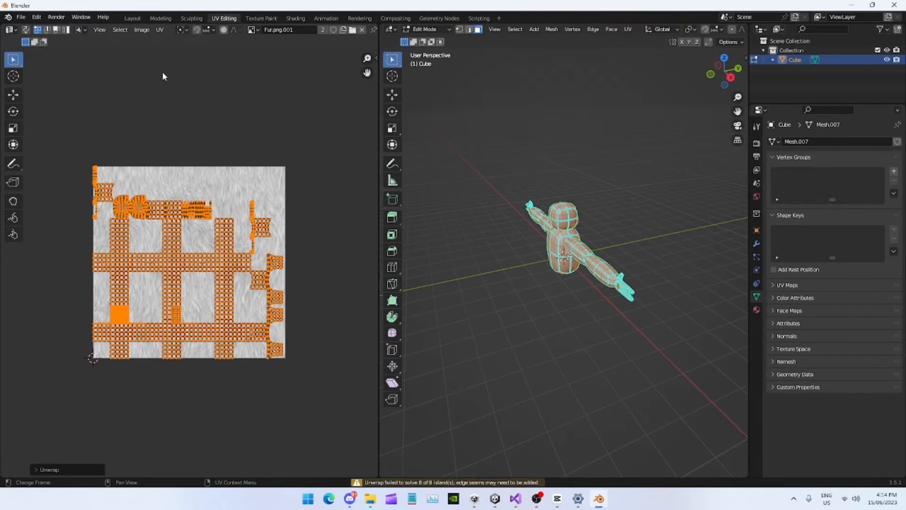
# - Unwrap the whole mesh with Smart UV Project at a 66° angle limit and scale the UV islands to about twice their size
pyautogui.click(159, 31)
pyautogui.moveTo(209, 124)
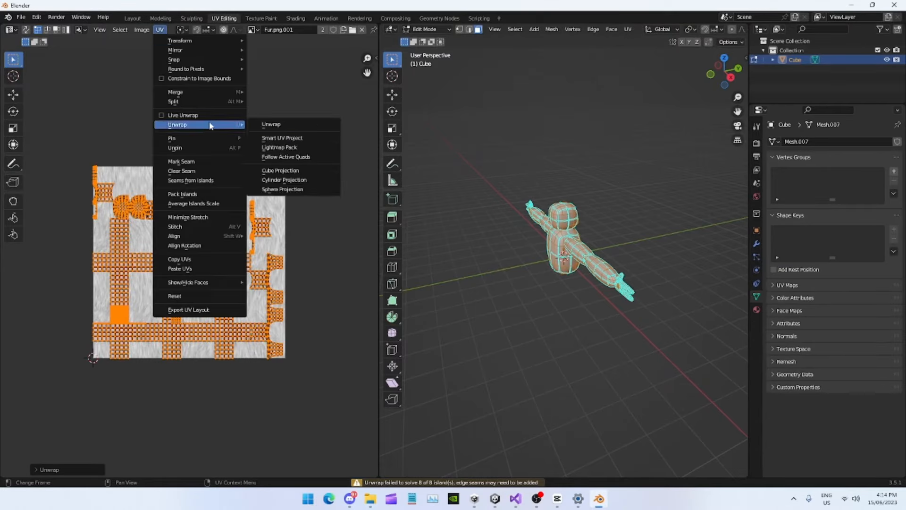
pyautogui.click(293, 138)
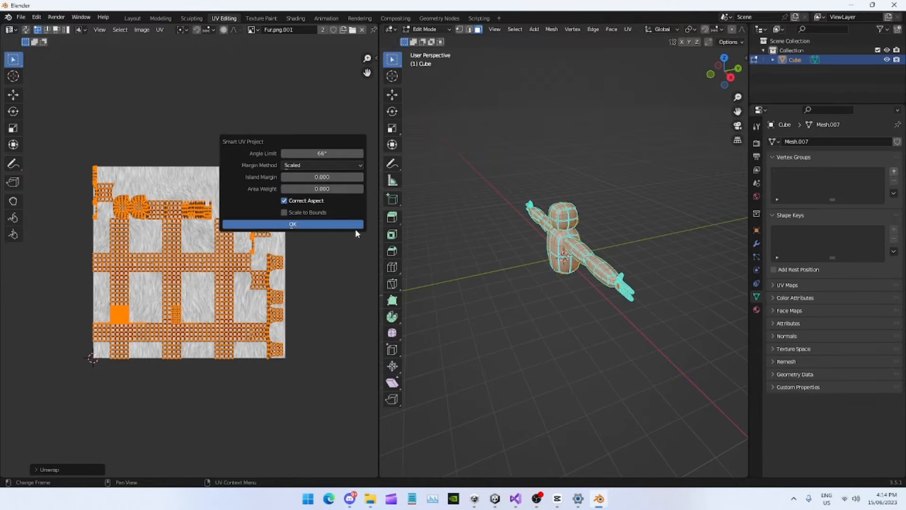
pyautogui.click(360, 226)
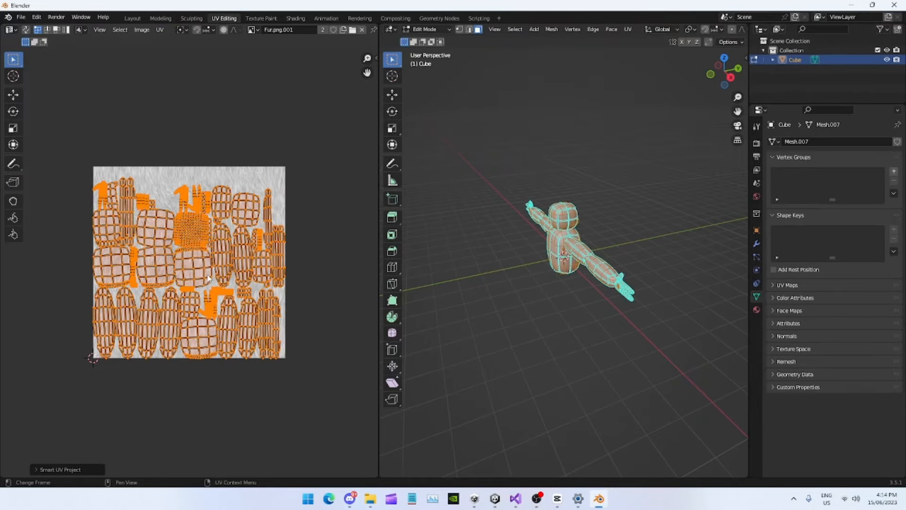
pyautogui.press('s')
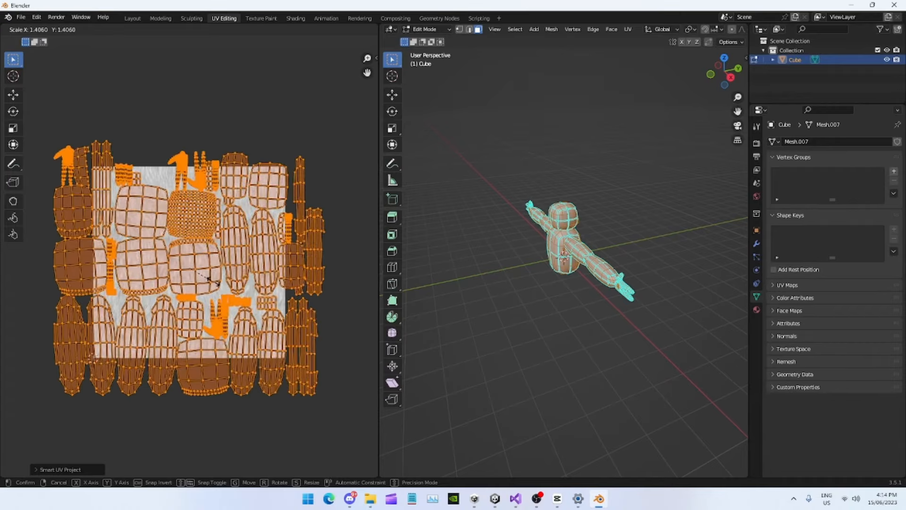
pyautogui.click(231, 284)
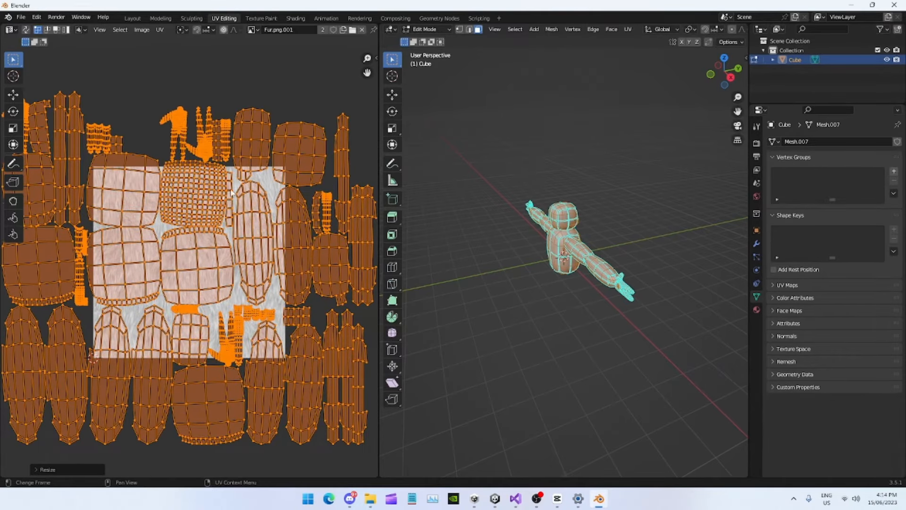
# - In the Layout workspace, inspect the rescaled fur texture on the arms, hand, head and torso from the back and front views
pyautogui.click(133, 18)
pyautogui.scroll(5, 410, 242)
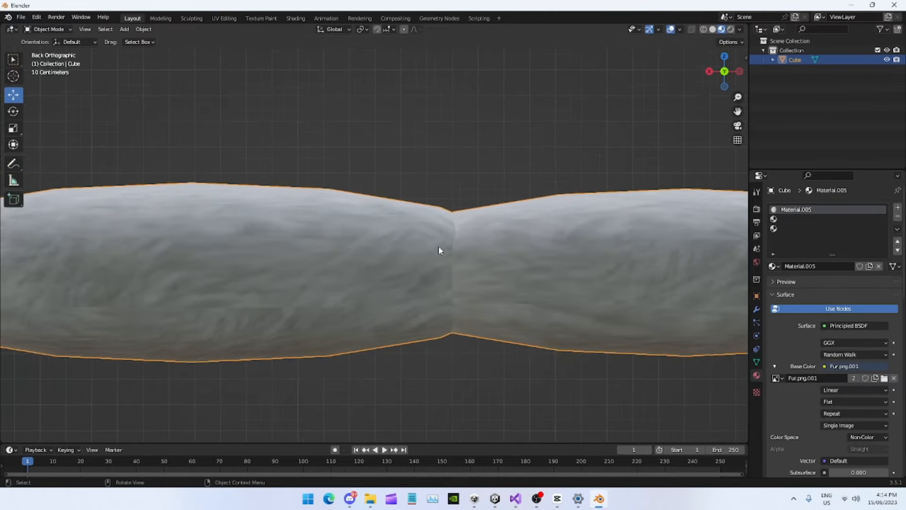
pyautogui.keyDown('shift'); pyautogui.moveTo(525, 248); pyautogui.dragTo(442, 209, button='middle'); pyautogui.keyUp('shift')
pyautogui.scroll(2, 500, 182)
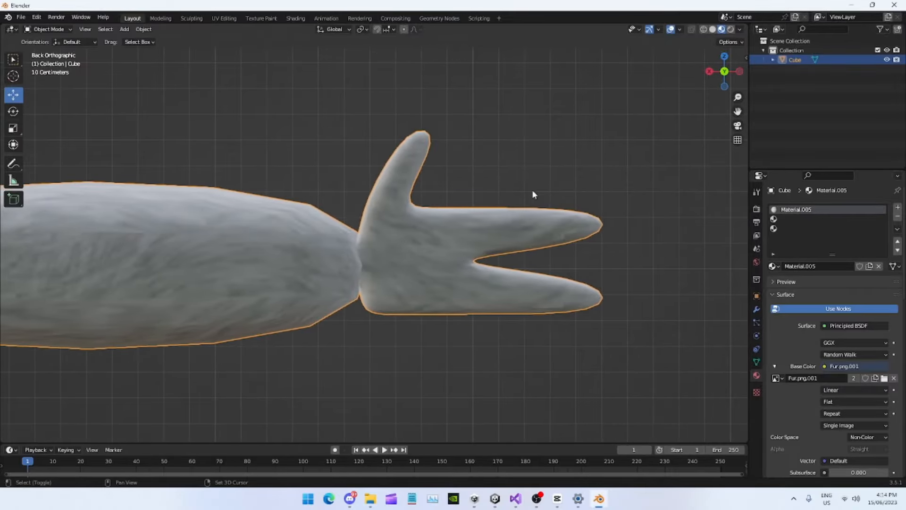
pyautogui.moveTo(531, 192); pyautogui.dragTo(361, 209, button='middle')
pyautogui.click(740, 71)
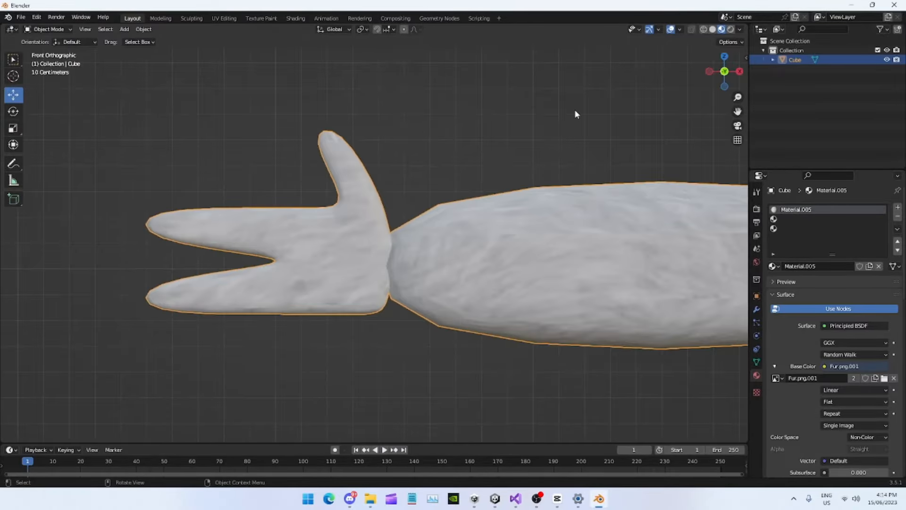
pyautogui.moveTo(724, 72); pyautogui.dragTo(681, 107)
pyautogui.scroll(-12, 307, 186)
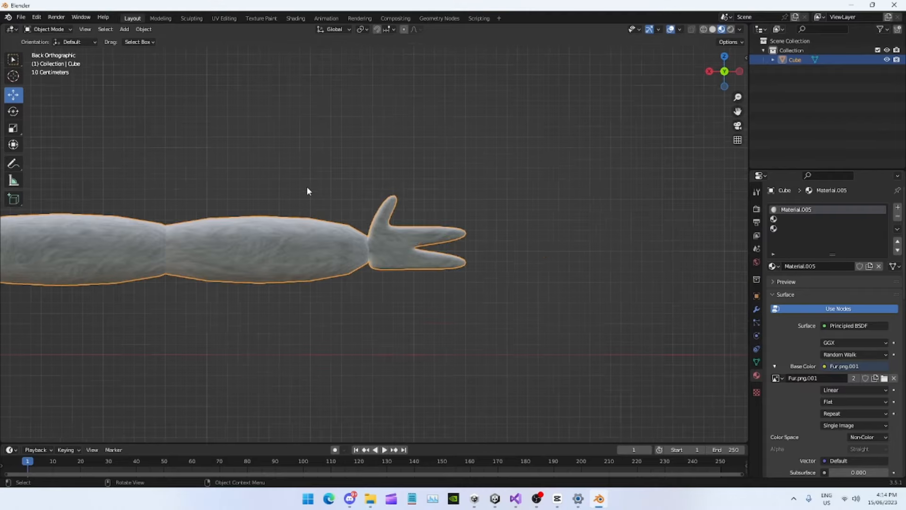
pyautogui.scroll(4, 288, 191)
pyautogui.keyDown('shift'); pyautogui.moveTo(214, 204); pyautogui.dragTo(502, 194, button='middle'); pyautogui.keyUp('shift')
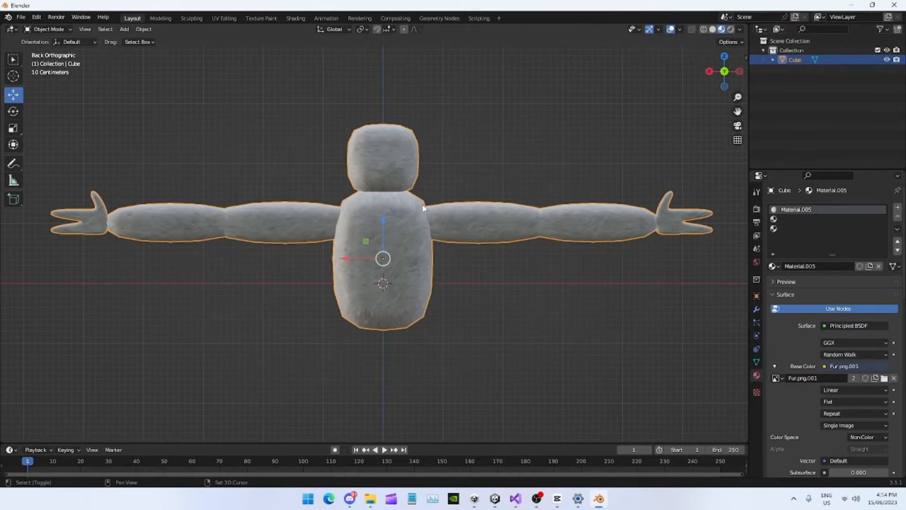
pyautogui.scroll(3, 410, 170)
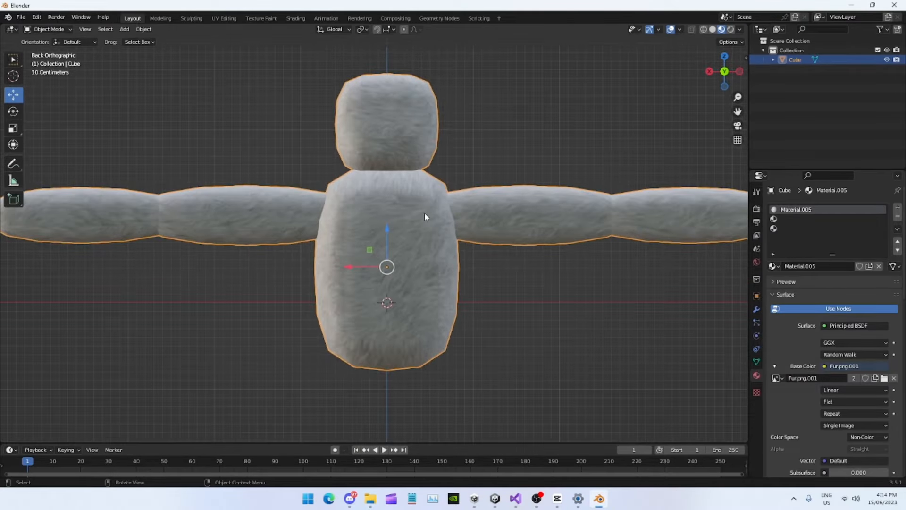
# - In Edit Mode, select all the finely divided belly faces within the seam outline on the torso
pyautogui.press('Tab')
pyautogui.scroll(3, 417, 212)
pyautogui.press('b')
pyautogui.moveTo(315, 166); pyautogui.dragTo(486, 326)
pyautogui.press('b')
pyautogui.moveTo(349, 155); pyautogui.dragTo(442, 162)
pyautogui.press('b')
pyautogui.moveTo(310, 198); pyautogui.dragTo(411, 350)
pyautogui.press('b')
pyautogui.moveTo(306, 220); pyautogui.dragTo(308, 354)
pyautogui.press('l')
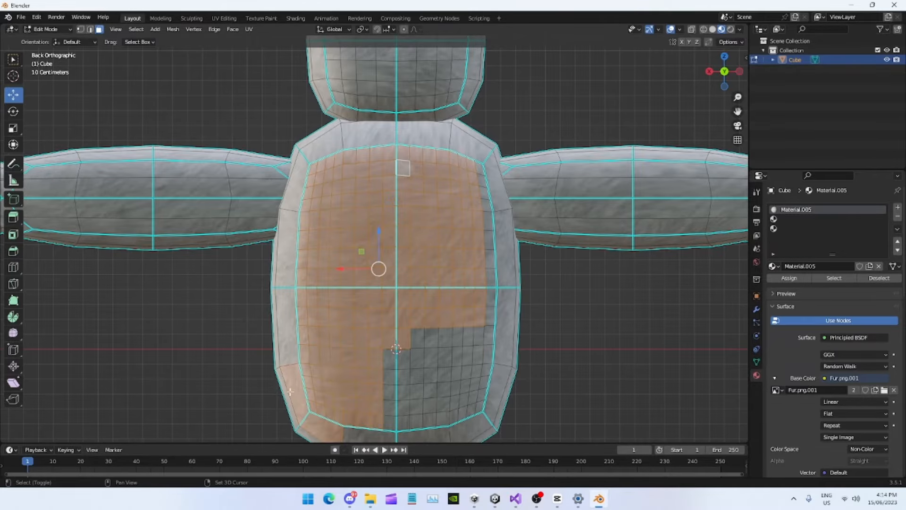
pyautogui.keyDown('shift'); pyautogui.moveTo(330, 425); pyautogui.dragTo(295, 339, button='middle'); pyautogui.keyUp('shift')
pyautogui.press('b')
pyautogui.moveTo(416, 331); pyautogui.dragTo(336, 242)
pyautogui.press('b')
pyautogui.moveTo(434, 240); pyautogui.dragTo(448, 322)
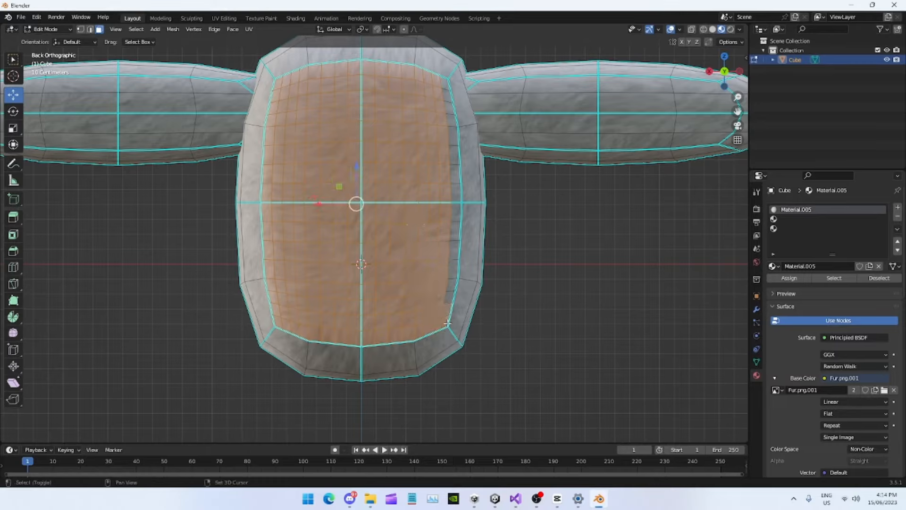
pyautogui.press('b')
pyautogui.moveTo(415, 83); pyautogui.dragTo(453, 306)
pyautogui.press('b')
pyautogui.press('b')
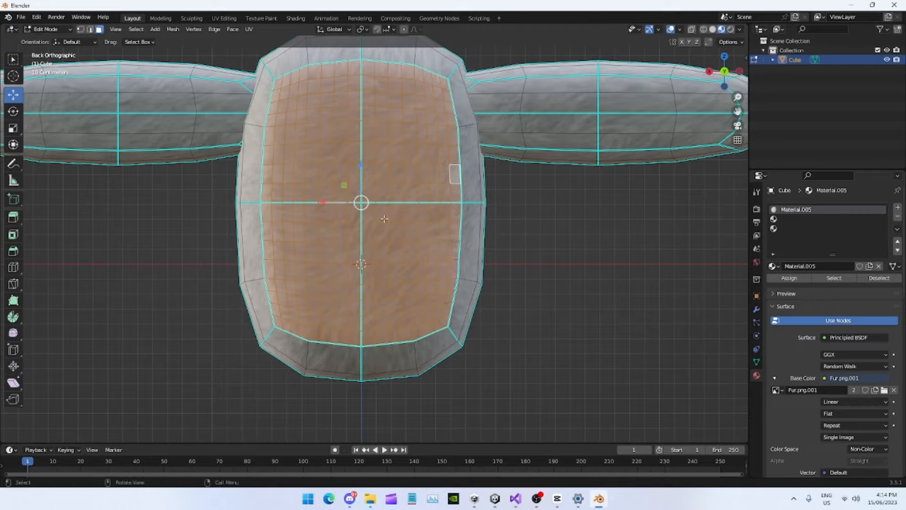
# - Create a new material in the second material slot
pyautogui.click(798, 219)
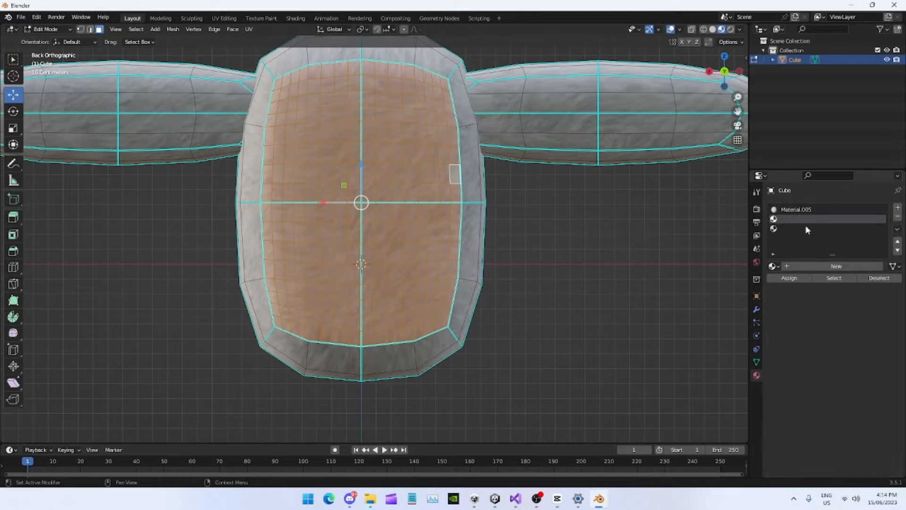
pyautogui.click(858, 264)
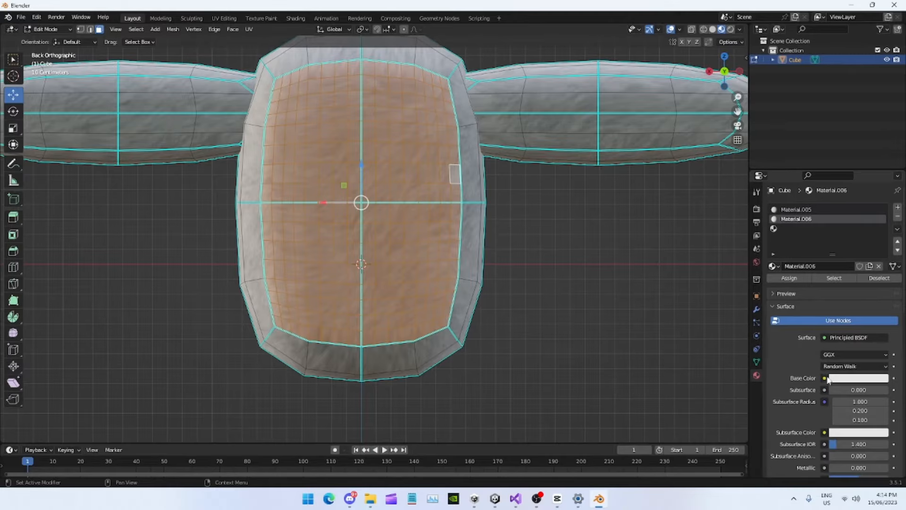
# - Set Material.006's base color to an image texture using FurWhite.jpg from the Downloads folder
pyautogui.click(825, 379)
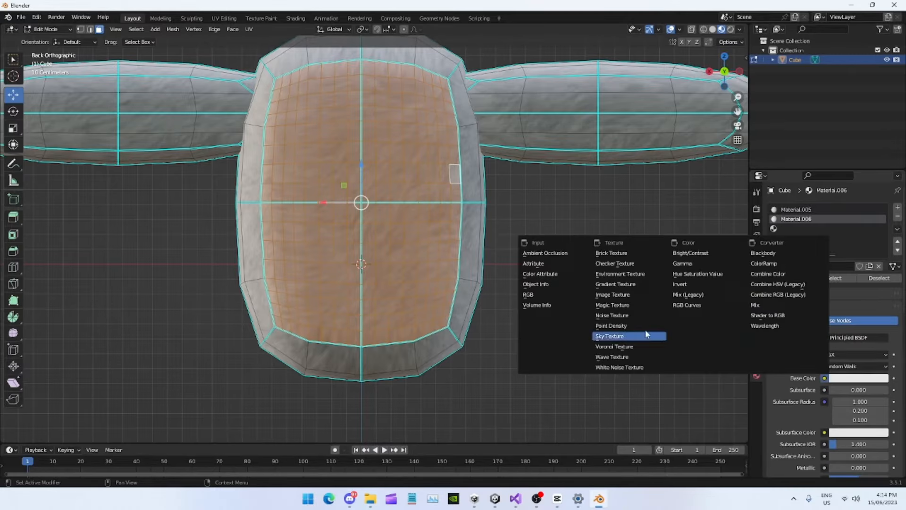
pyautogui.click(640, 296)
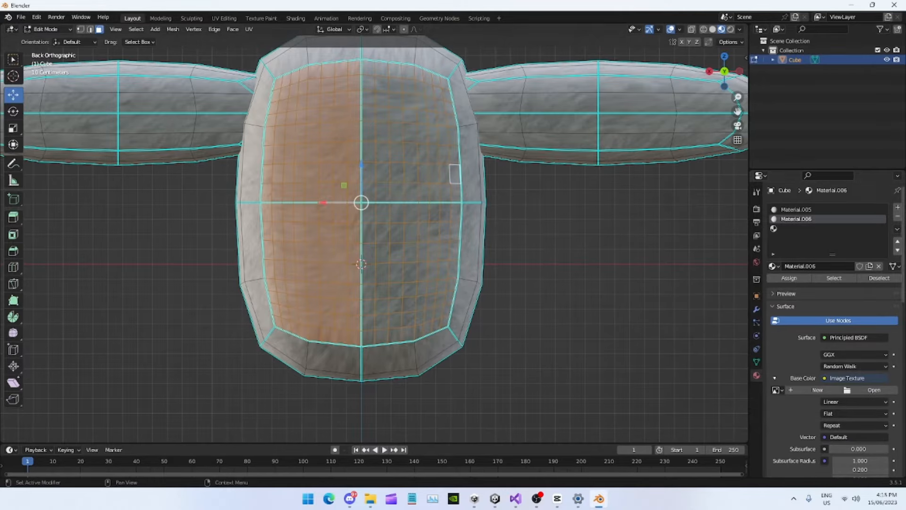
pyautogui.click(871, 392)
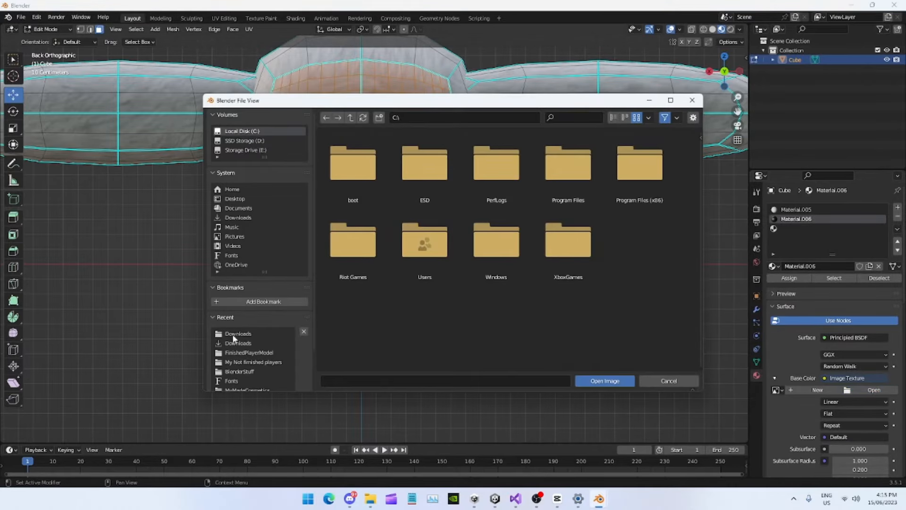
pyautogui.click(238, 333)
pyautogui.scroll(-5, 536, 232)
pyautogui.scroll(-12, 533, 240)
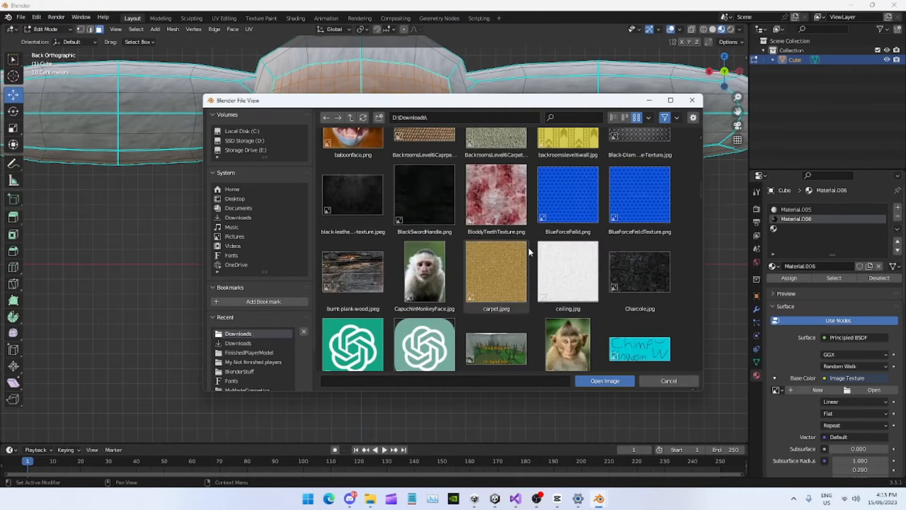
pyautogui.scroll(-10, 515, 267)
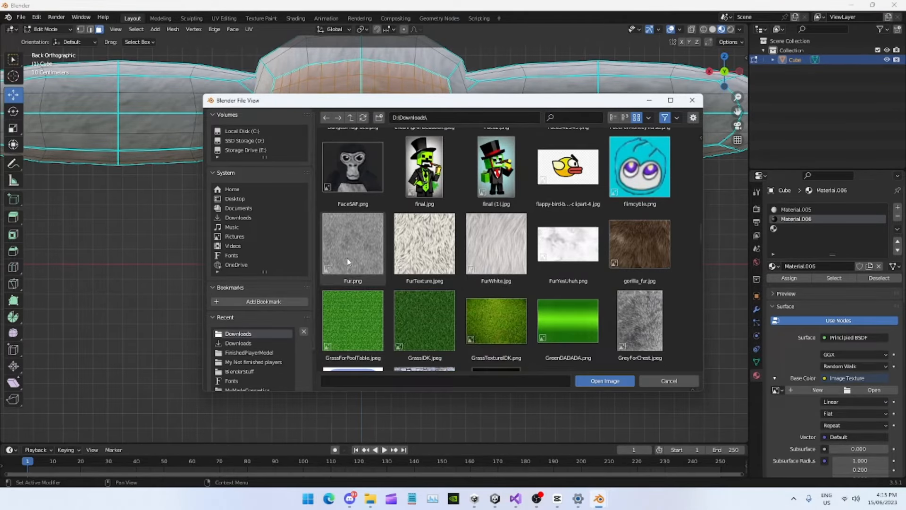
pyautogui.doubleClick(501, 252)
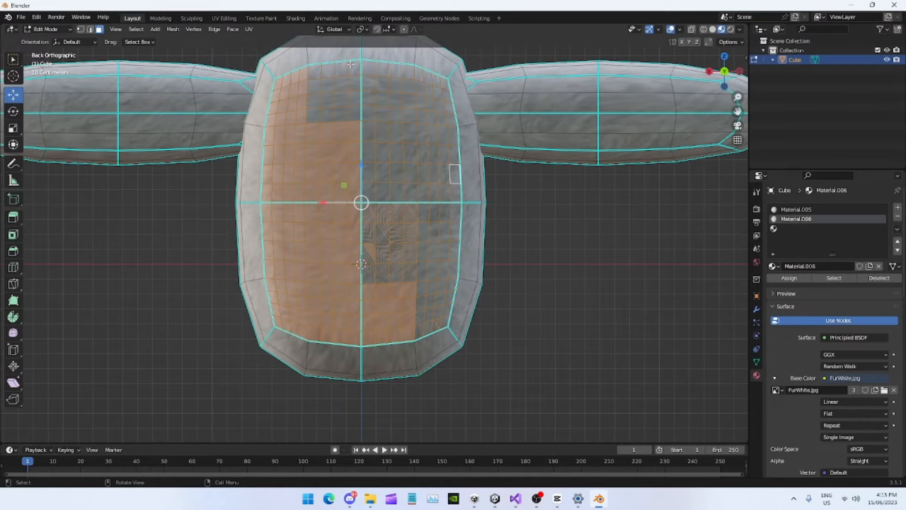
# - Unwrap the selected torso back faces in the UV Editing workspace
pyautogui.click(225, 17)
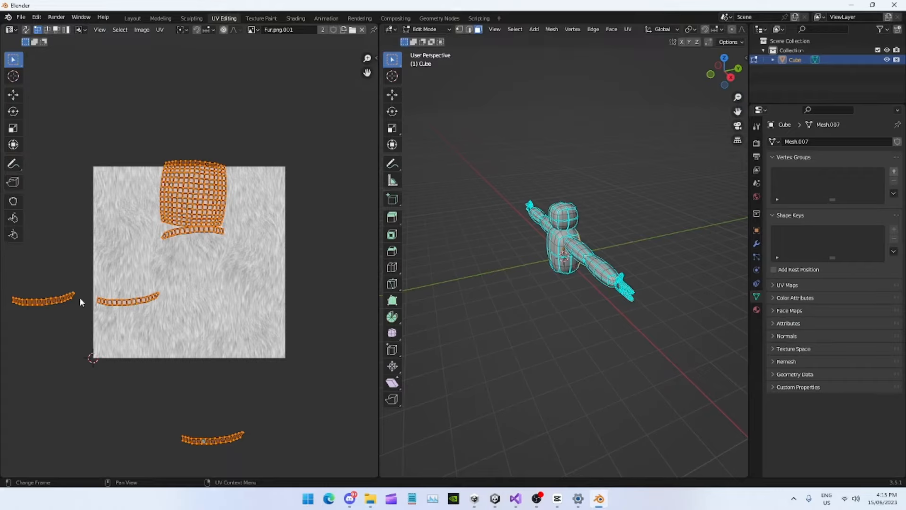
pyautogui.rightClick(239, 238)
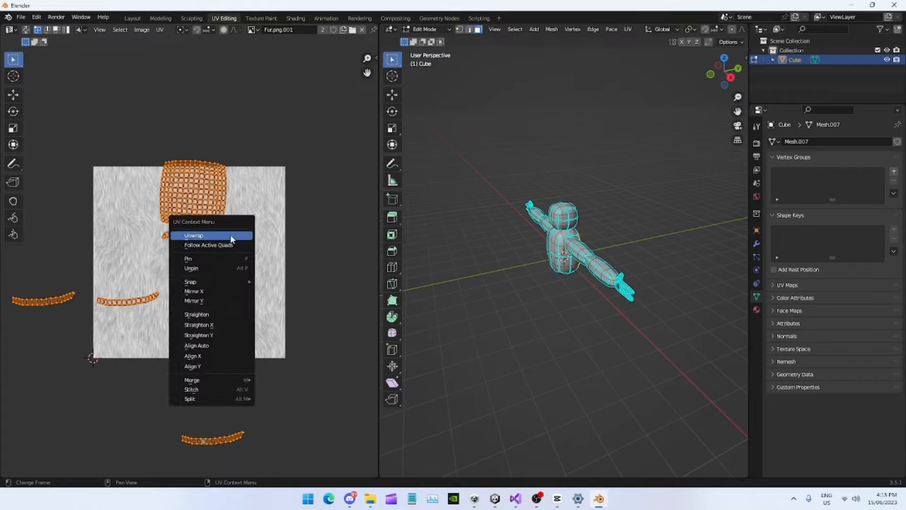
pyautogui.click(231, 236)
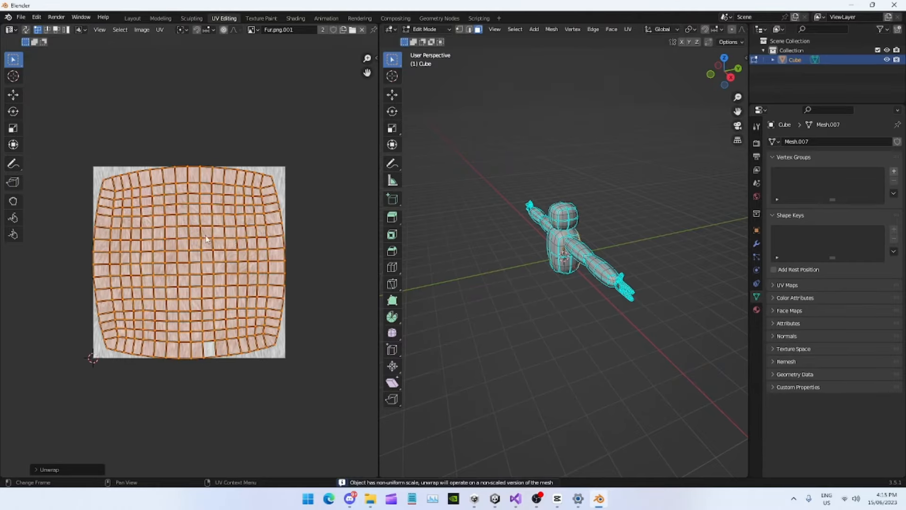
# - Try a Smart UV Project with default settings on the selected torso back faces
pyautogui.click(160, 30)
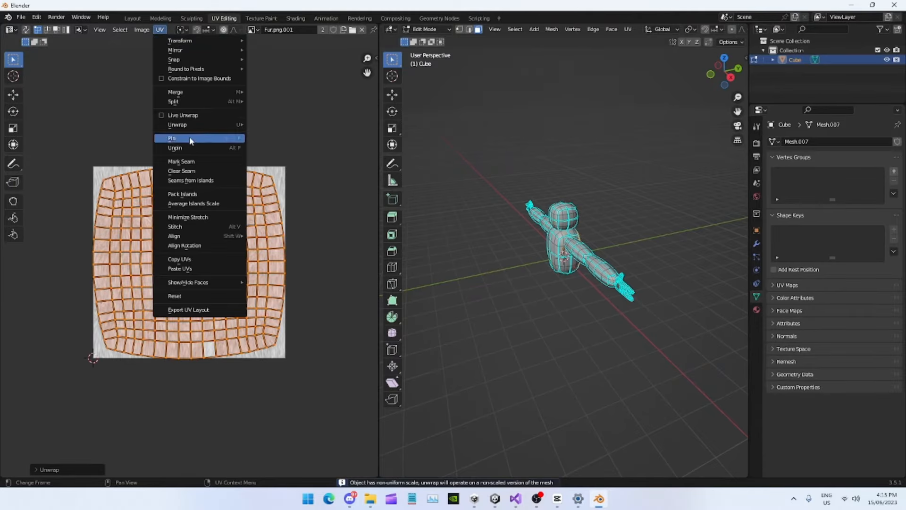
pyautogui.moveTo(194, 125)
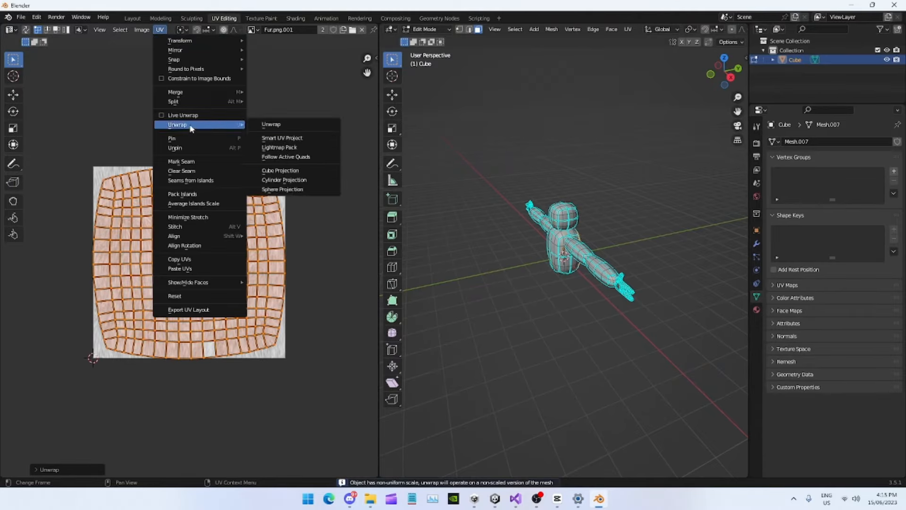
pyautogui.click(301, 138)
pyautogui.click(294, 228)
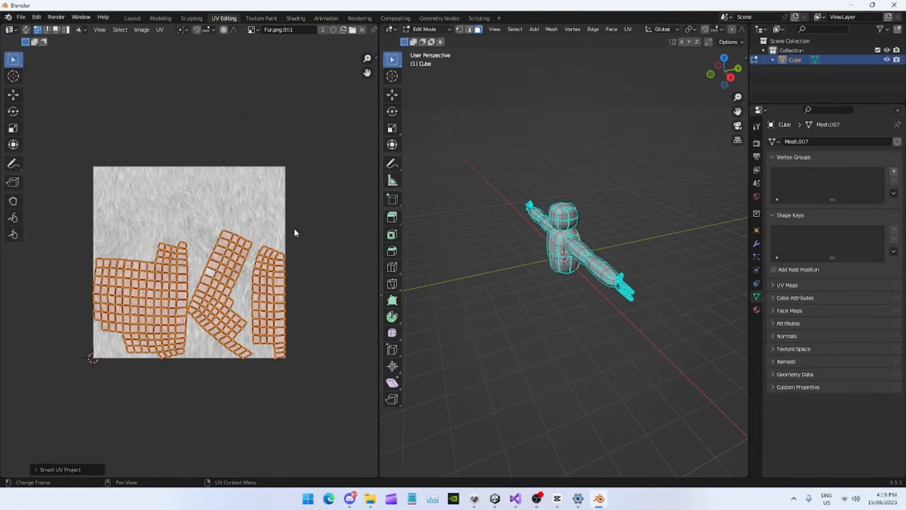
# - Replace the projected layout with a standard Unwrap and scale the UVs slightly beyond the image edges
pyautogui.rightClick(228, 278)
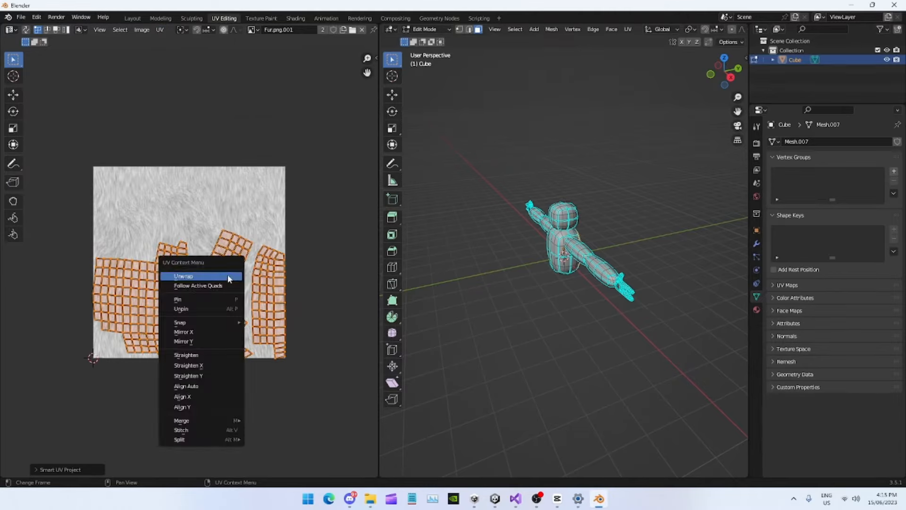
pyautogui.click(225, 277)
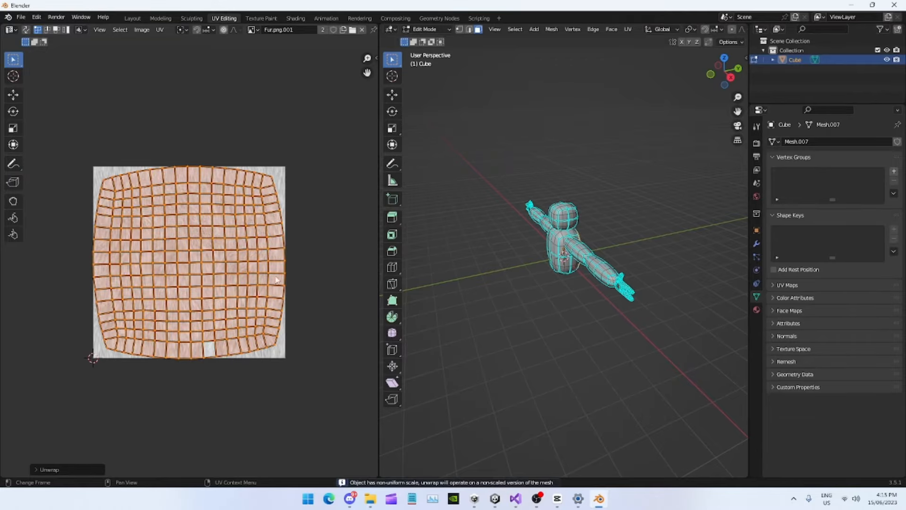
pyautogui.press('s')
pyautogui.click(211, 146)
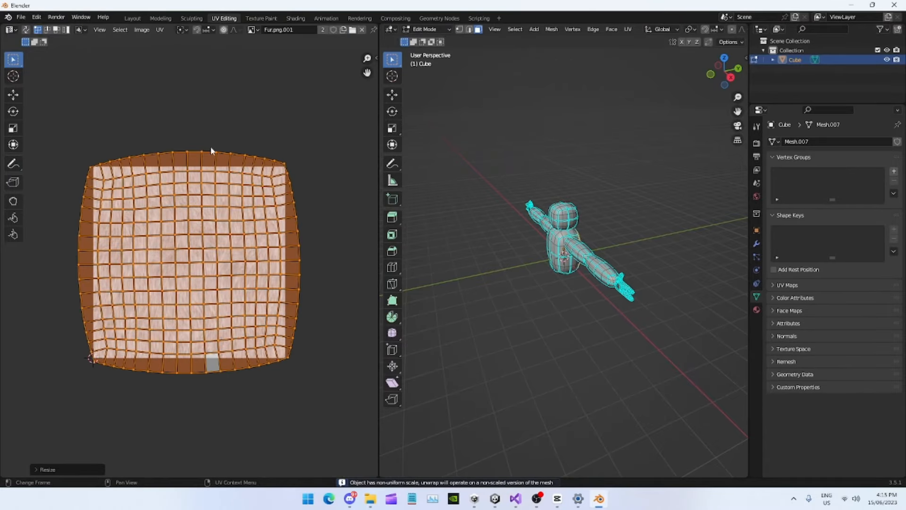
# - Assign Material.006 to the selected torso back faces in the Layout workspace and check the fur in Object Mode
pyautogui.click(136, 19)
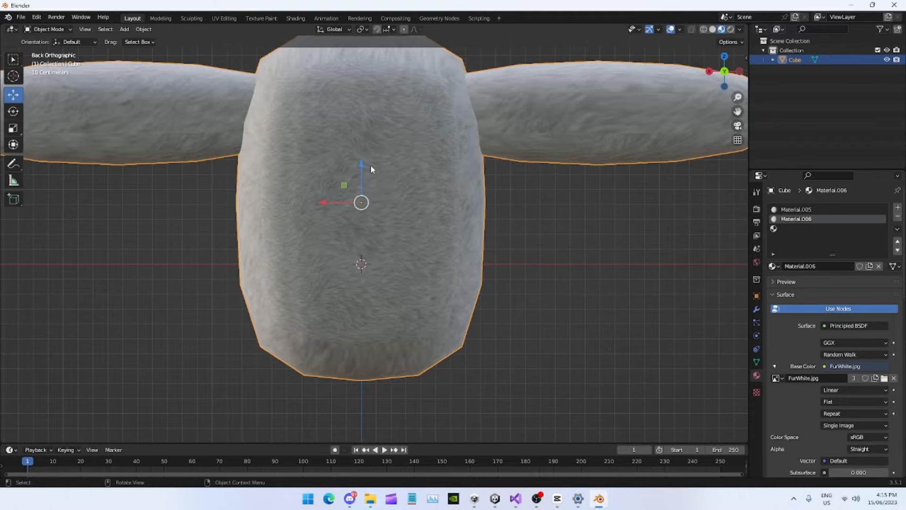
pyautogui.keyDown('shift'); pyautogui.moveTo(369, 149); pyautogui.dragTo(391, 275, button='middle'); pyautogui.keyUp('shift')
pyautogui.scroll(-2, 366, 204)
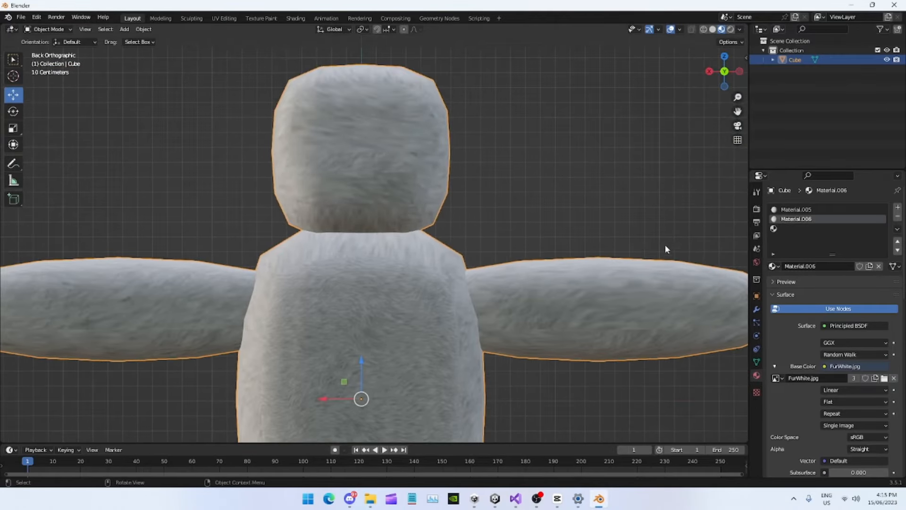
pyautogui.scroll(4, 439, 262)
pyautogui.press('Tab')
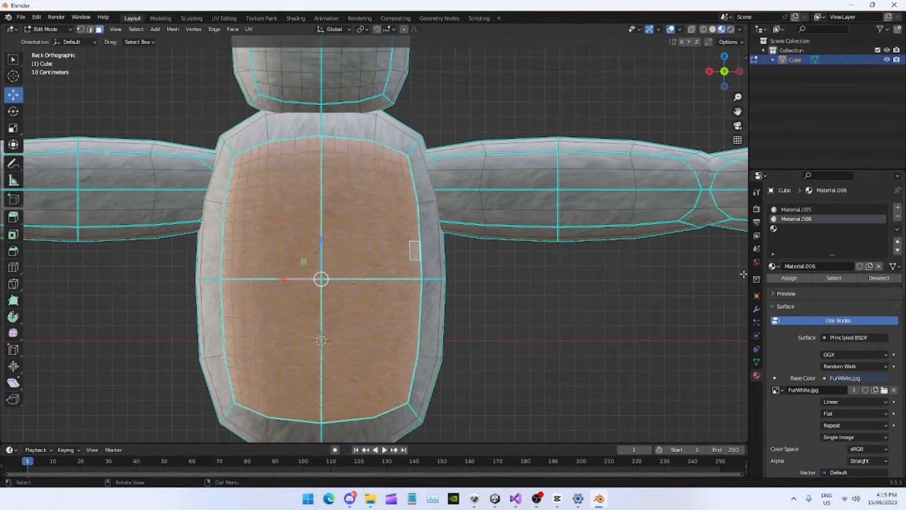
pyautogui.click(788, 278)
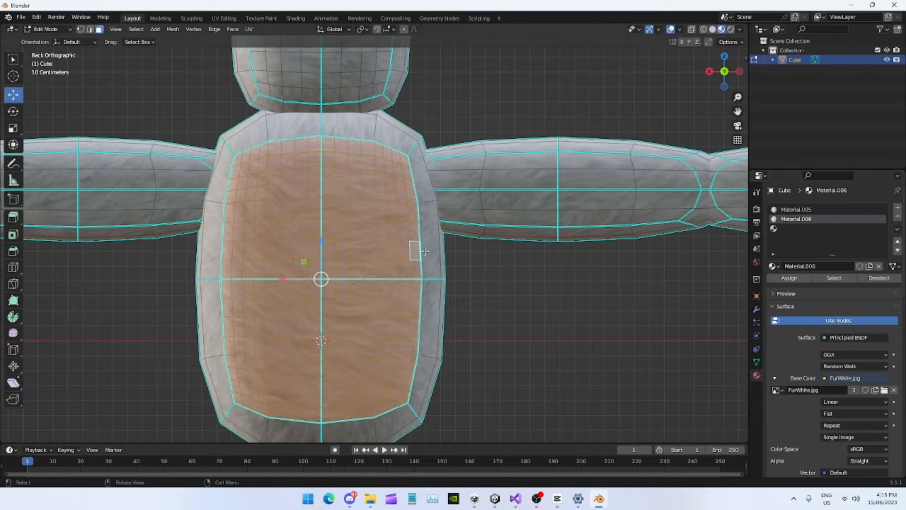
pyautogui.press('Tab')
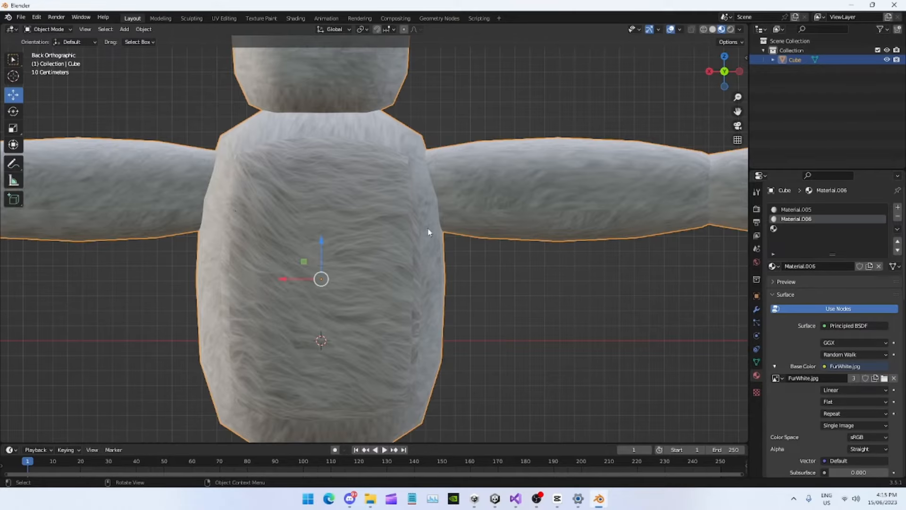
# - Rotate the torso back UVs about 90 degrees clockwise so the fur runs vertically, and check the model
pyautogui.press('Tab')
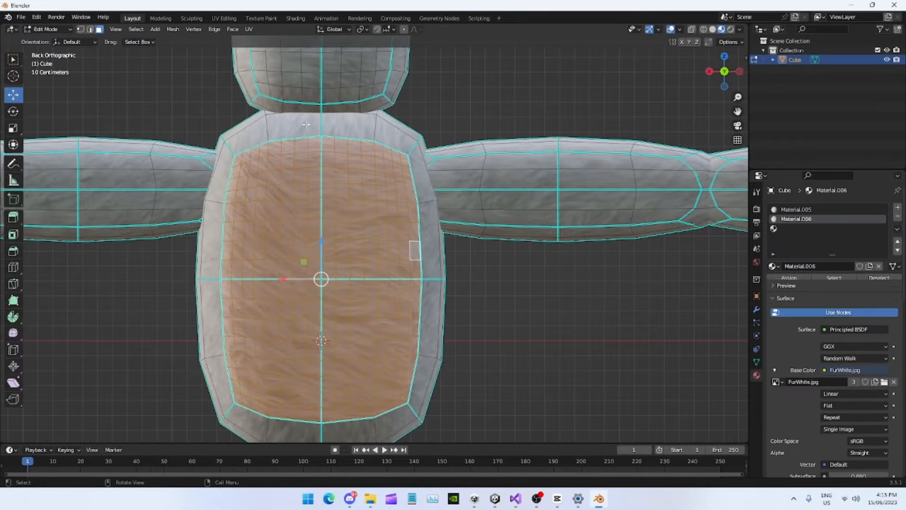
pyautogui.click(223, 19)
pyautogui.scroll(-1, 229, 192)
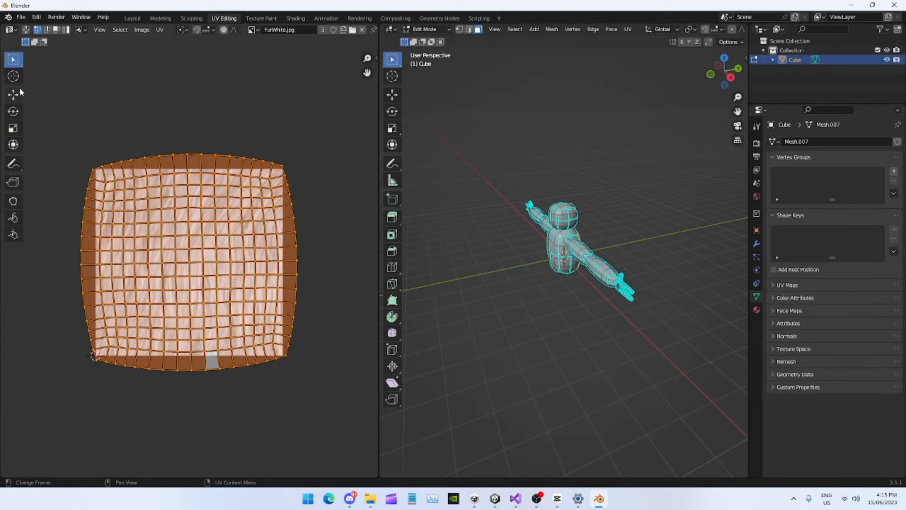
pyautogui.click(13, 111)
pyautogui.moveTo(201, 222); pyautogui.dragTo(223, 274)
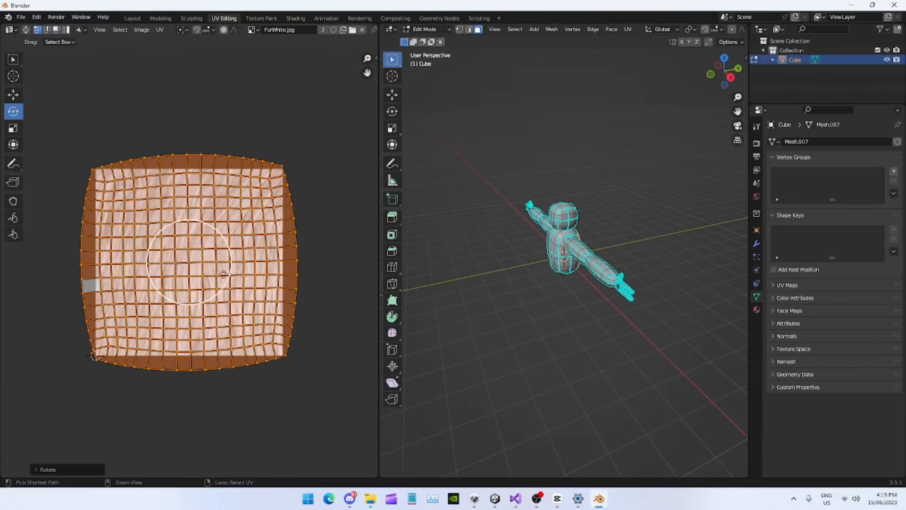
pyautogui.click(132, 18)
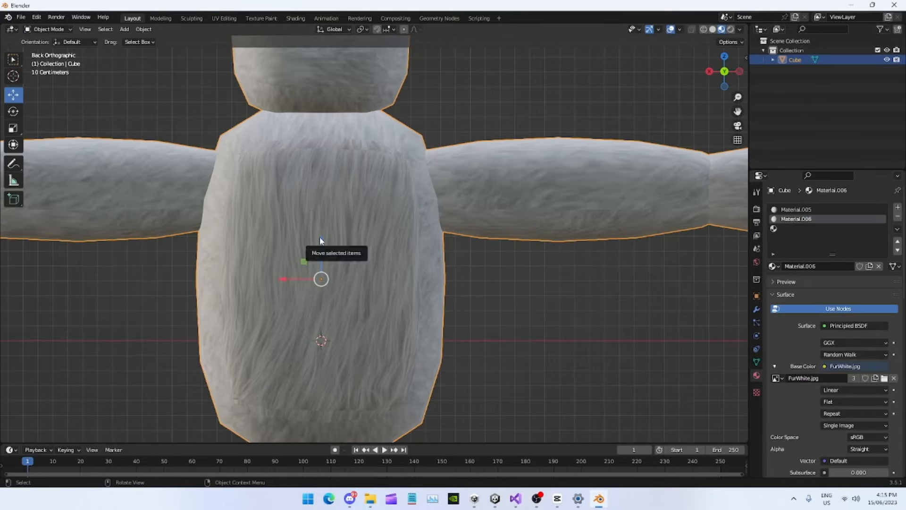
# - Rotate the torso back UVs about 180 degrees to flip the fur direction, and check the model
pyautogui.click(225, 19)
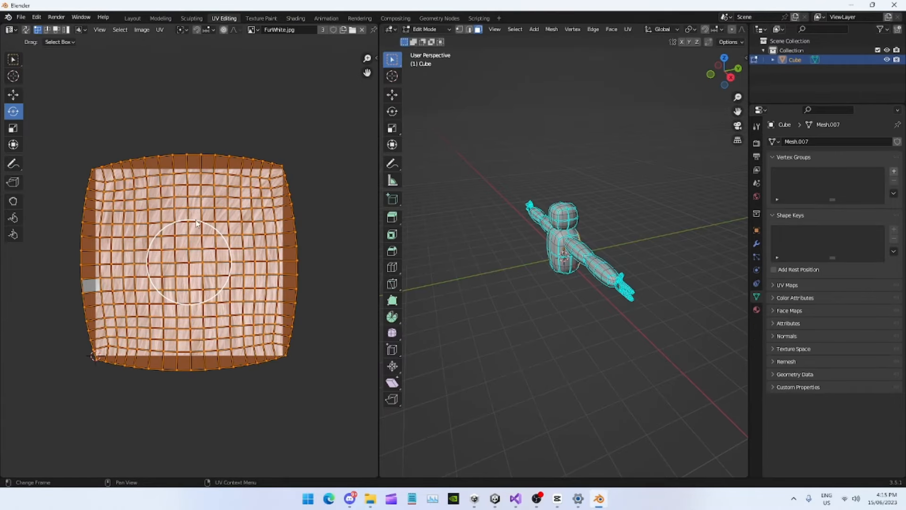
pyautogui.moveTo(197, 223)
pyautogui.mouseDown()
pyautogui.moveTo(215, 246)
pyautogui.moveTo(178, 277)
pyautogui.mouseUp()
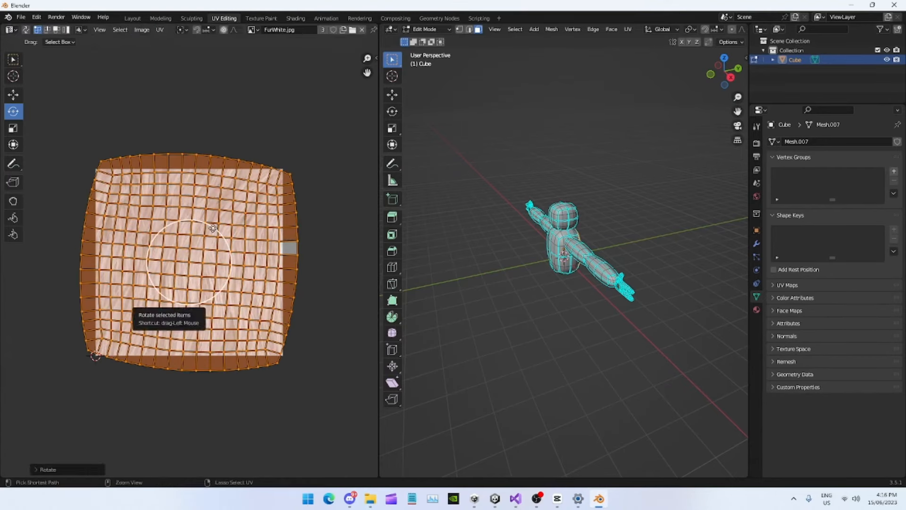
pyautogui.click(137, 18)
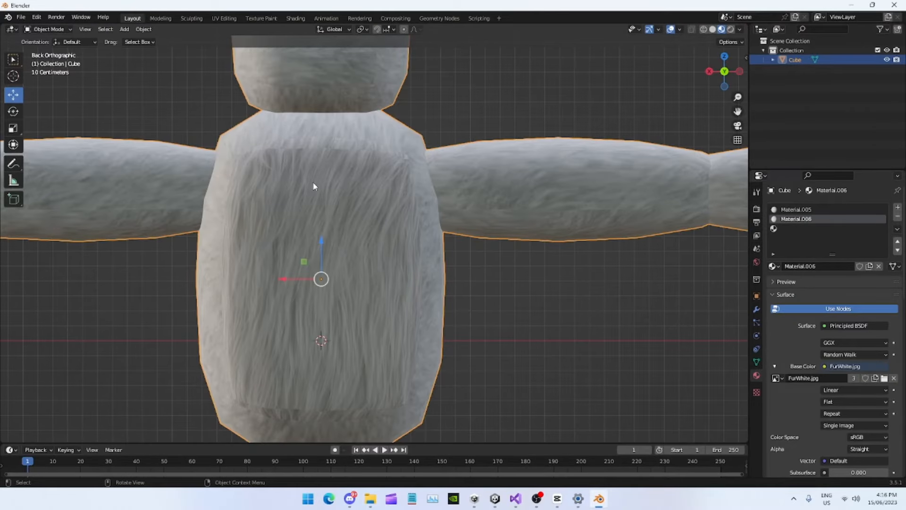
# - Try scaling the torso back UVs up well beyond the image edges and view the result on the model
pyautogui.click(226, 18)
pyautogui.press('s')
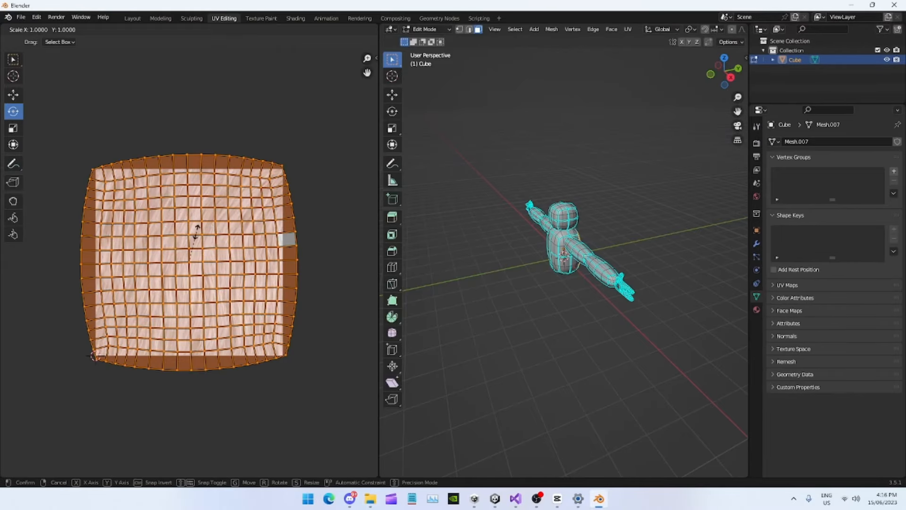
pyautogui.click(203, 217)
pyautogui.click(133, 18)
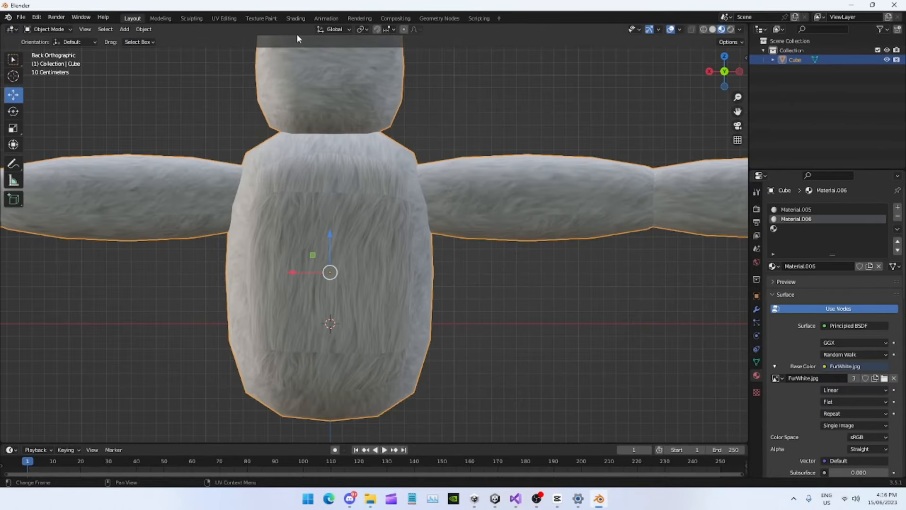
# - Scale the torso back UVs down so the fur texture covers the back without repeating, and check the model
pyautogui.click(224, 17)
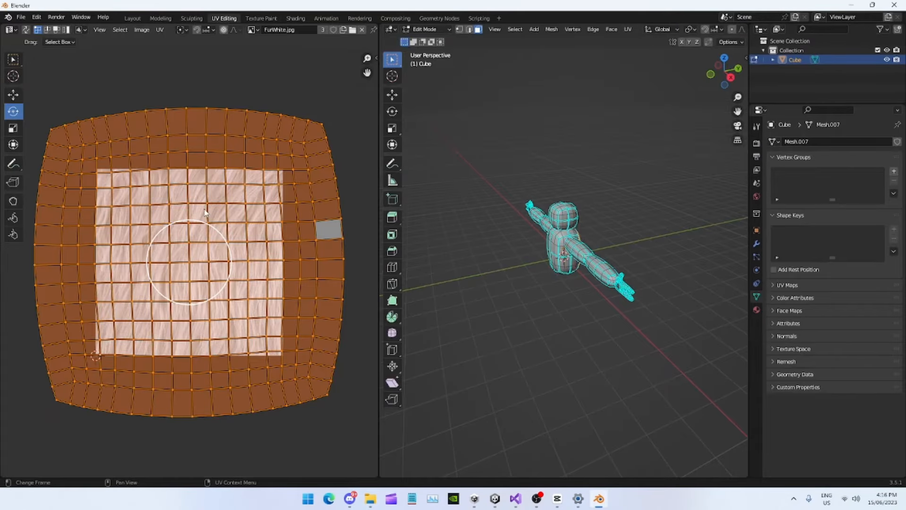
pyautogui.press('s')
pyautogui.click(187, 247)
pyautogui.click(132, 18)
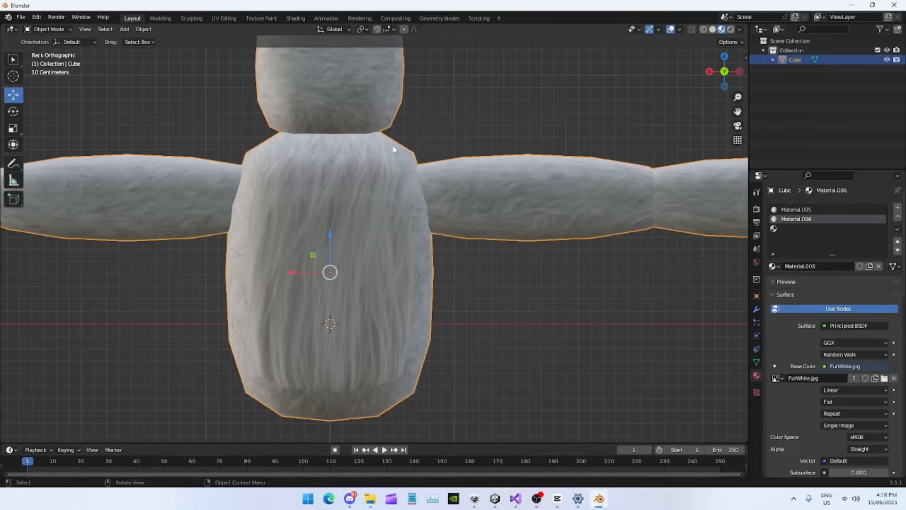
# - Select the head's face area inside the seam, assign it to the empty material slot and create a new material there
pyautogui.keyDown('shift'); pyautogui.scroll(4, 395, 160); pyautogui.keyUp('shift')
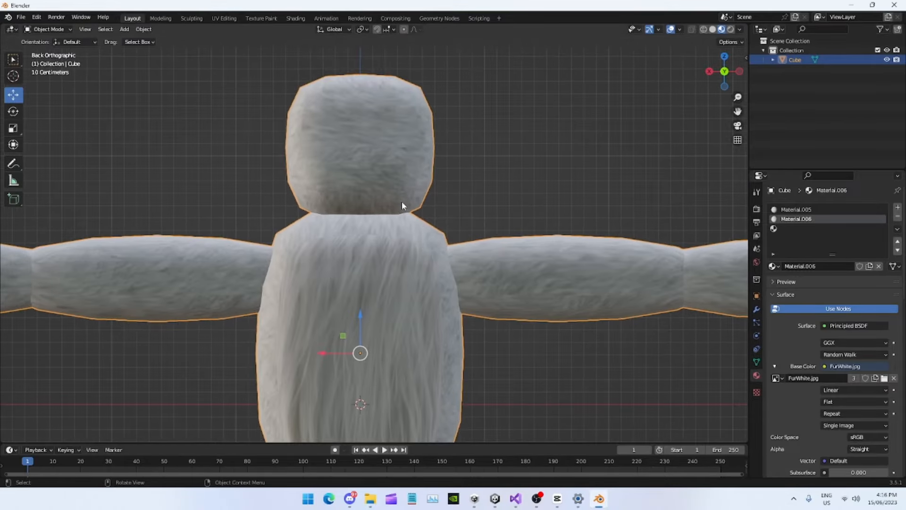
pyautogui.keyDown('shift'); pyautogui.scroll(2, 210, 87); pyautogui.keyUp('shift')
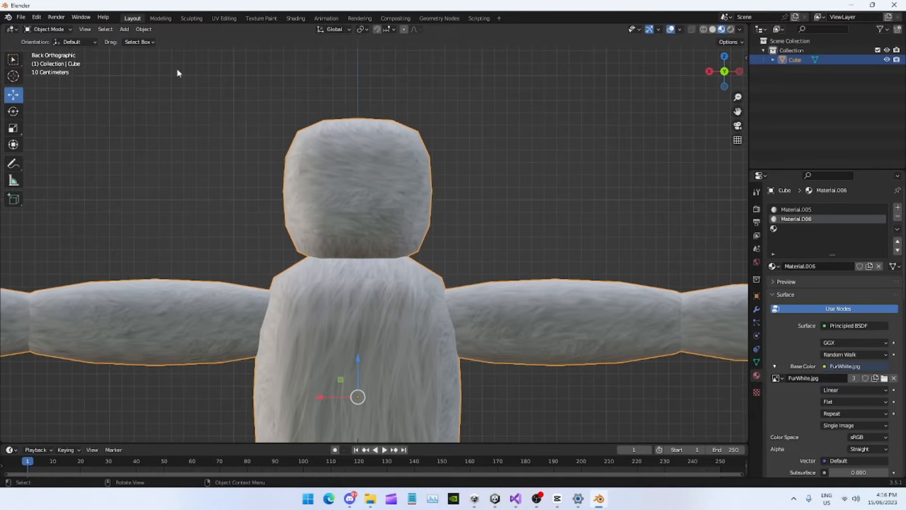
pyautogui.press('Tab')
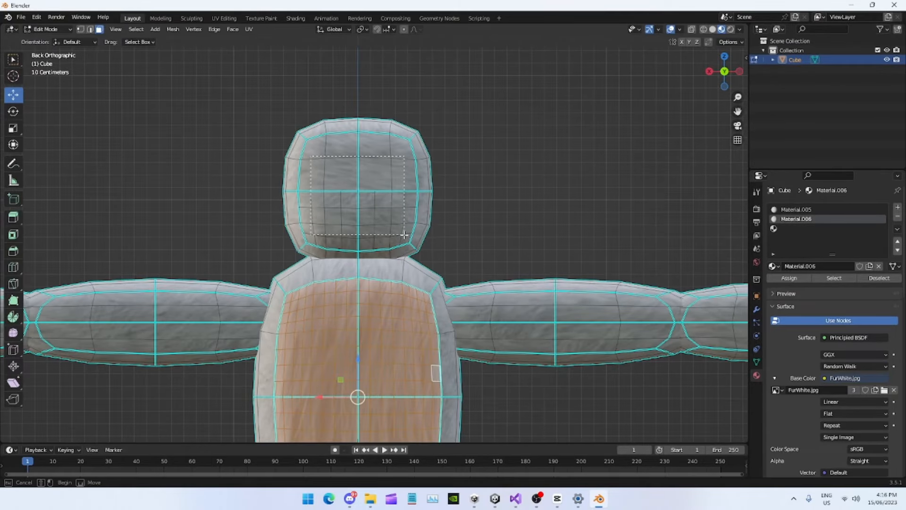
pyautogui.click(382, 237)
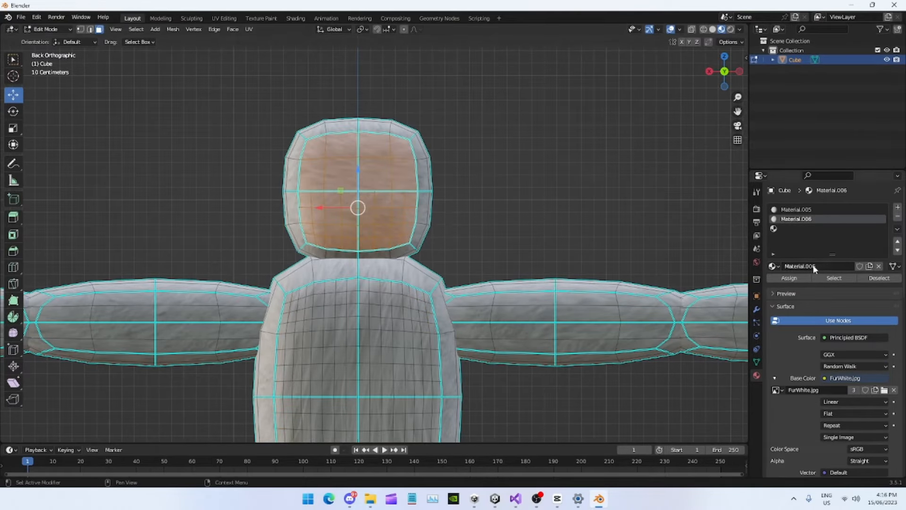
pyautogui.click(787, 228)
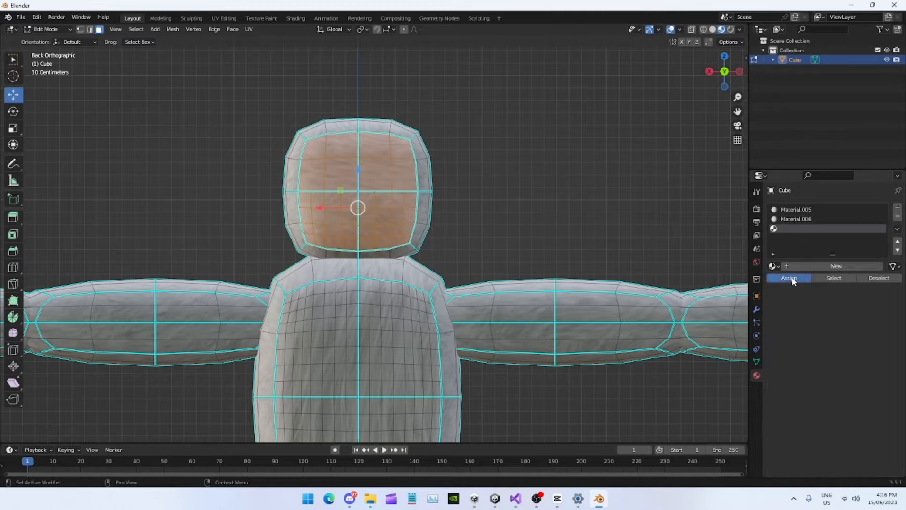
pyautogui.click(793, 280)
pyautogui.click(826, 264)
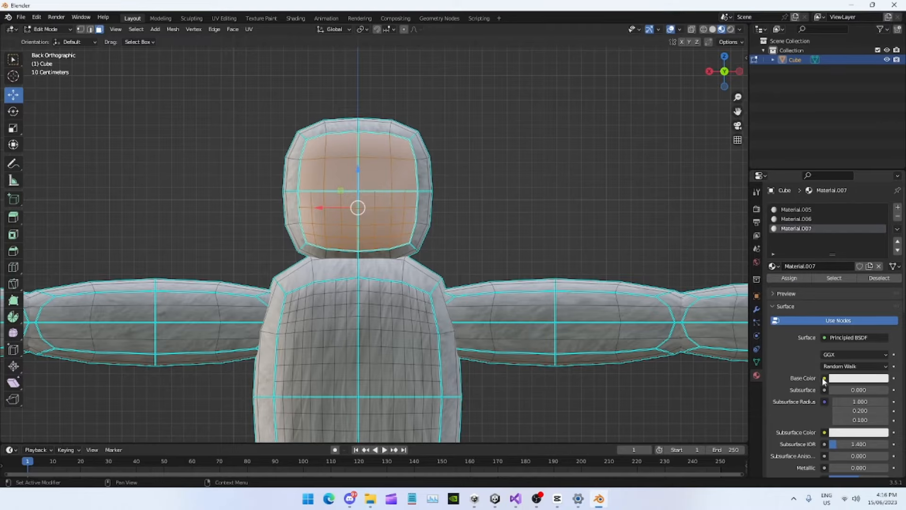
# - Use DungeonTagFace.png from D:\Downloads as the new material's base color image texture and assign the material to the selected head faces
pyautogui.click(824, 379)
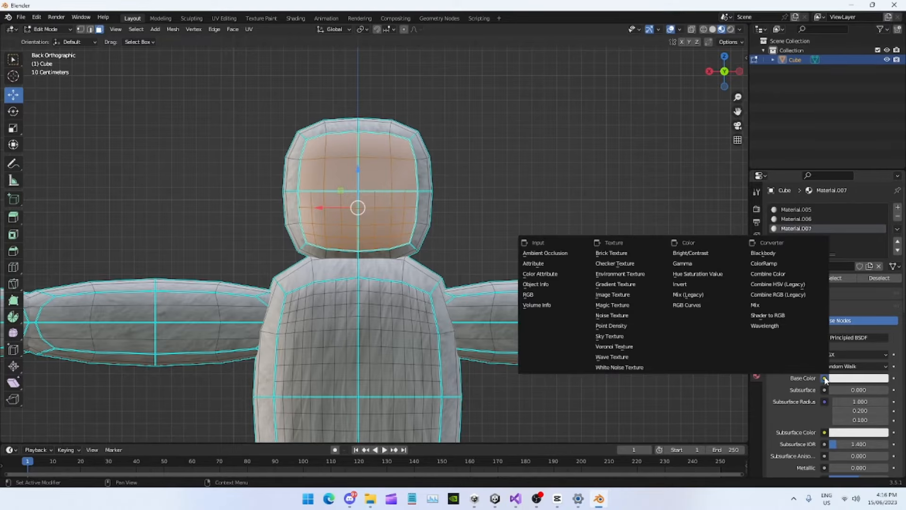
pyautogui.click(643, 296)
pyautogui.click(877, 390)
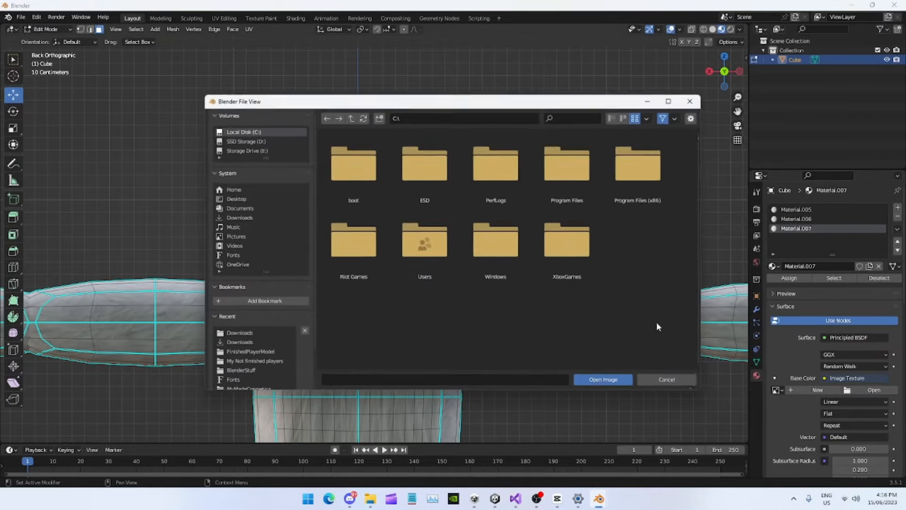
pyautogui.click(239, 334)
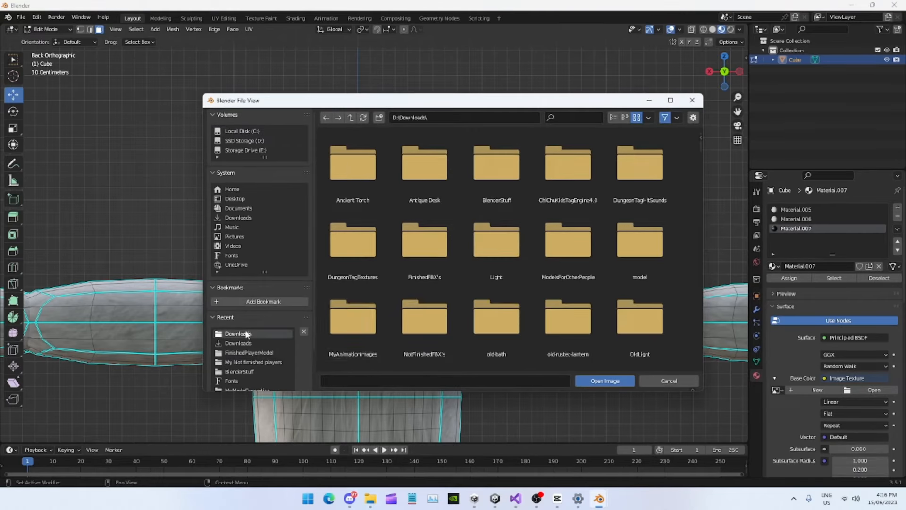
pyautogui.scroll(-10, 440, 264)
pyautogui.scroll(-10, 434, 264)
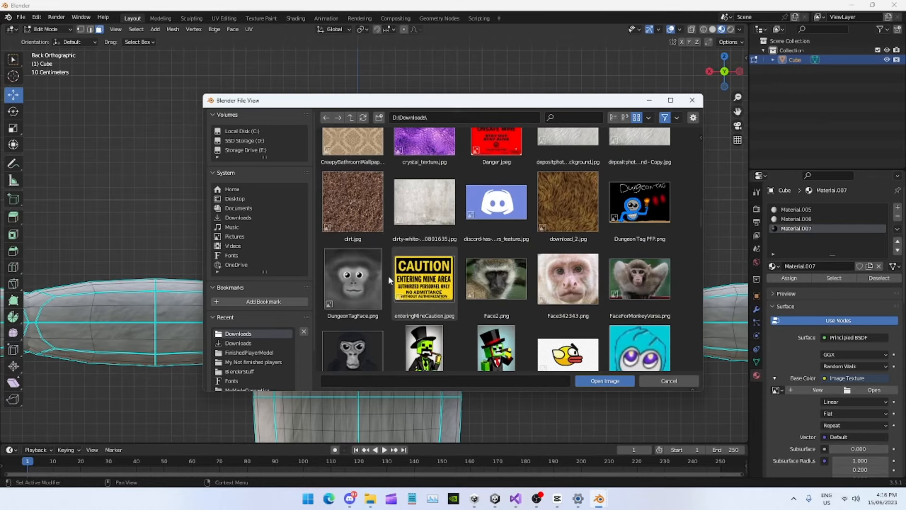
pyautogui.doubleClick(375, 277)
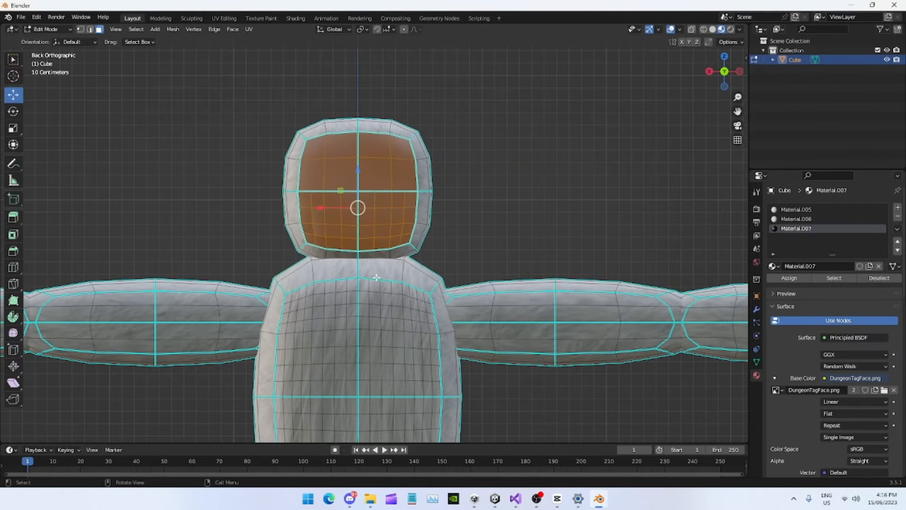
pyautogui.click(797, 278)
pyautogui.click(226, 17)
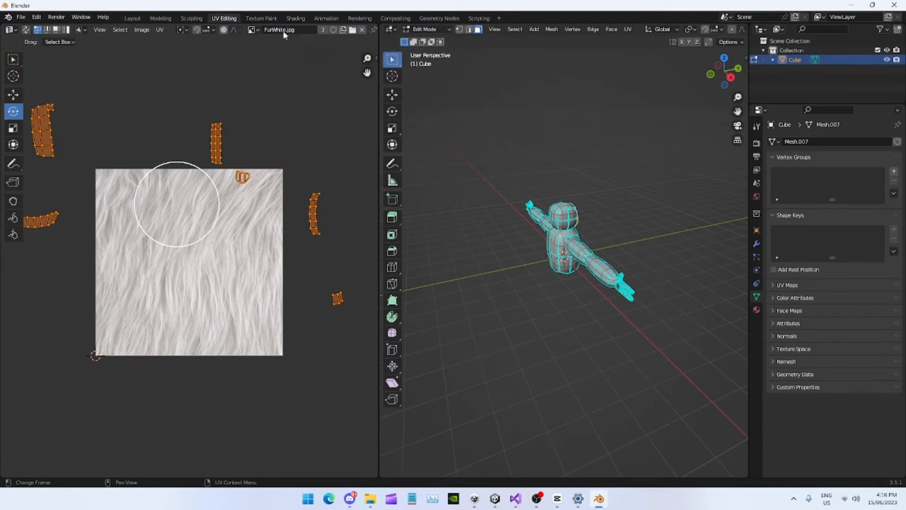
pyautogui.click(136, 17)
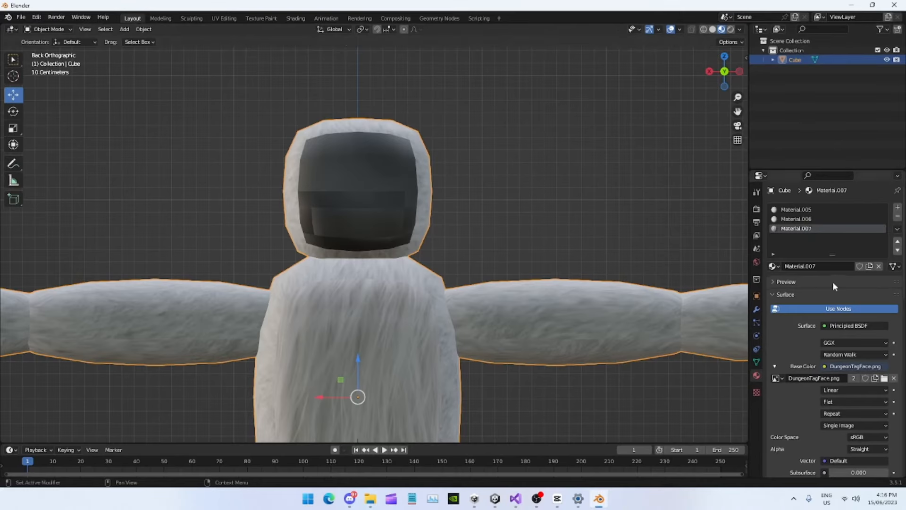
pyautogui.press('Tab')
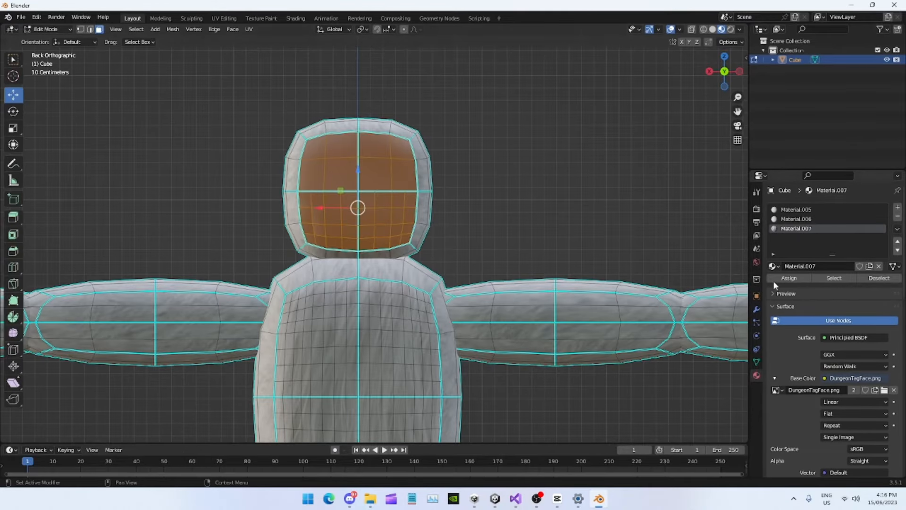
# - Replace the FurWhite.jpg image shown in the UV editor with DungeonTagFace.png from D:\Downloads
pyautogui.click(224, 18)
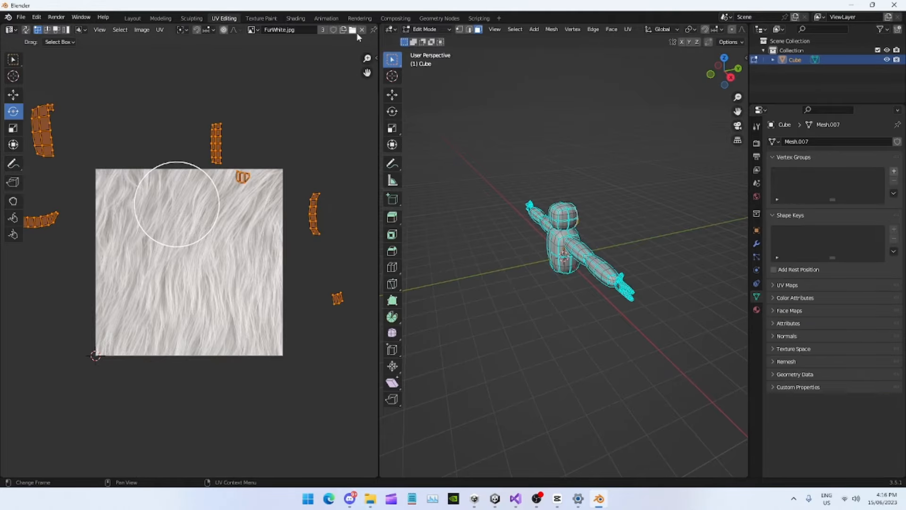
pyautogui.scroll(-2, 231, 239)
pyautogui.scroll(1, 262, 245)
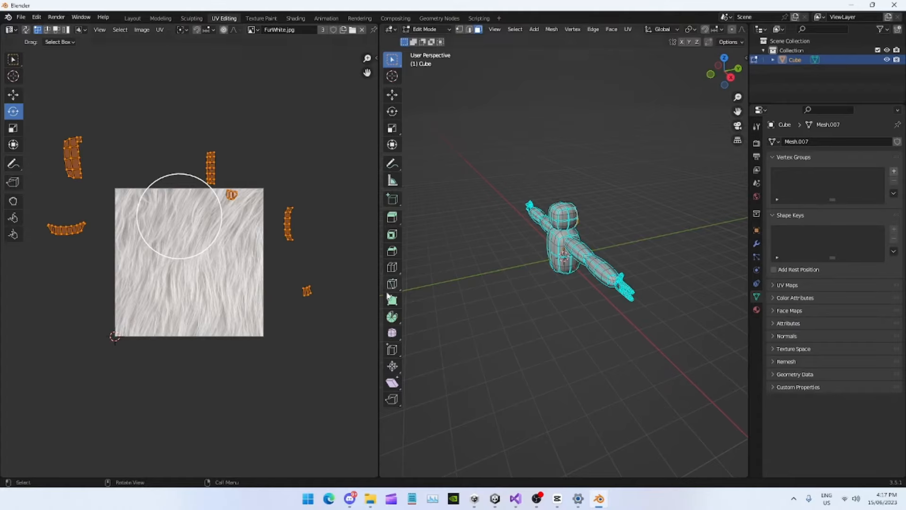
pyautogui.click(362, 31)
pyautogui.click(304, 31)
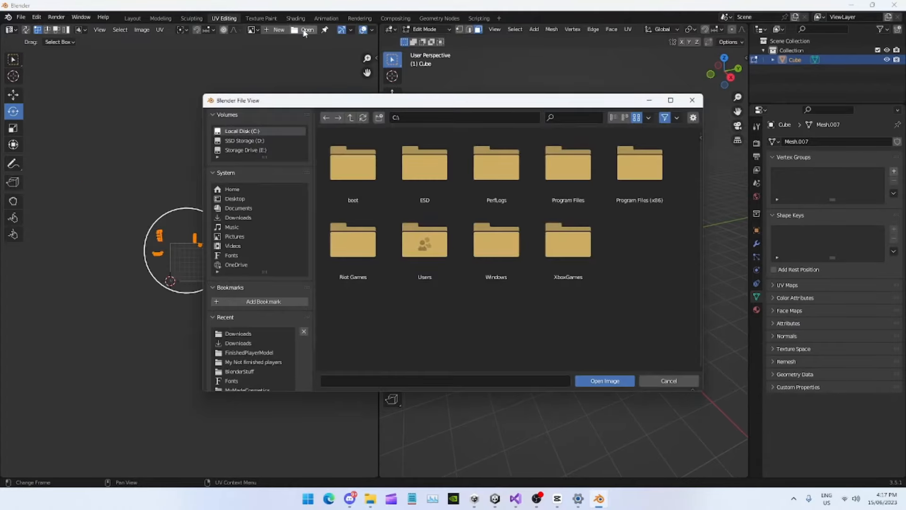
pyautogui.click(245, 336)
pyautogui.scroll(-10, 404, 279)
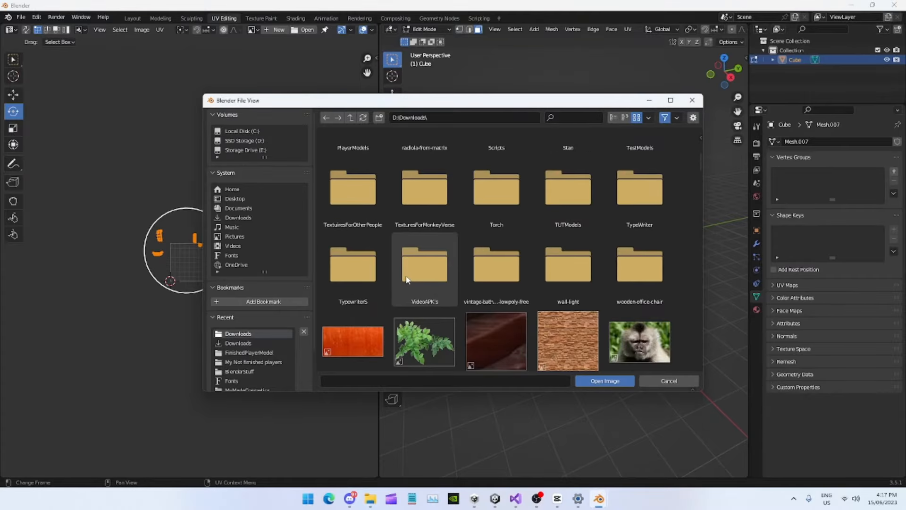
pyautogui.scroll(-10, 405, 274)
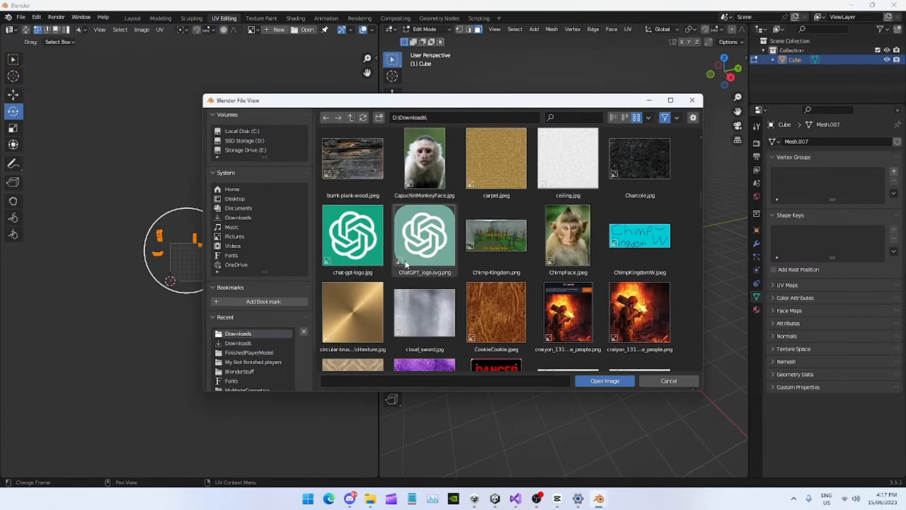
pyautogui.doubleClick(358, 177)
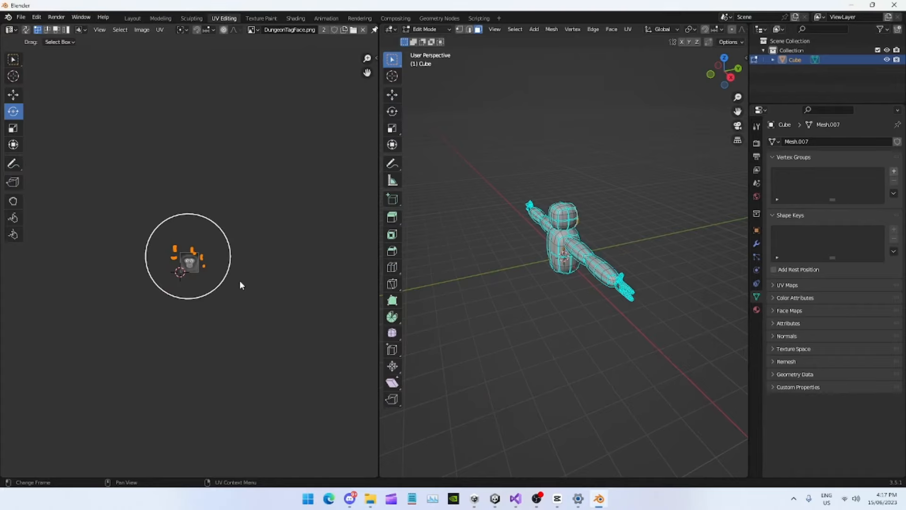
# - Unwrap the selected head faces and rotate their UVs about 90 degrees clockwise over the face image
pyautogui.scroll(4, 234, 280)
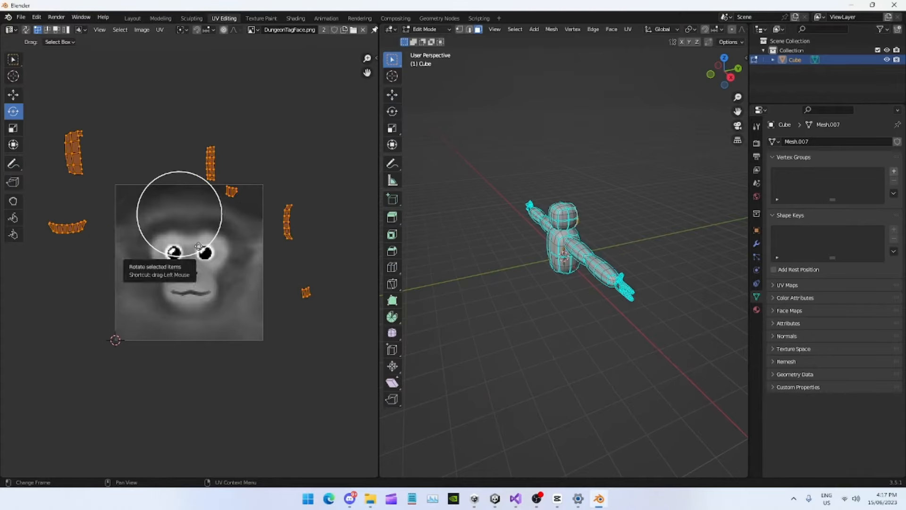
pyautogui.press('u')
pyautogui.click(226, 274)
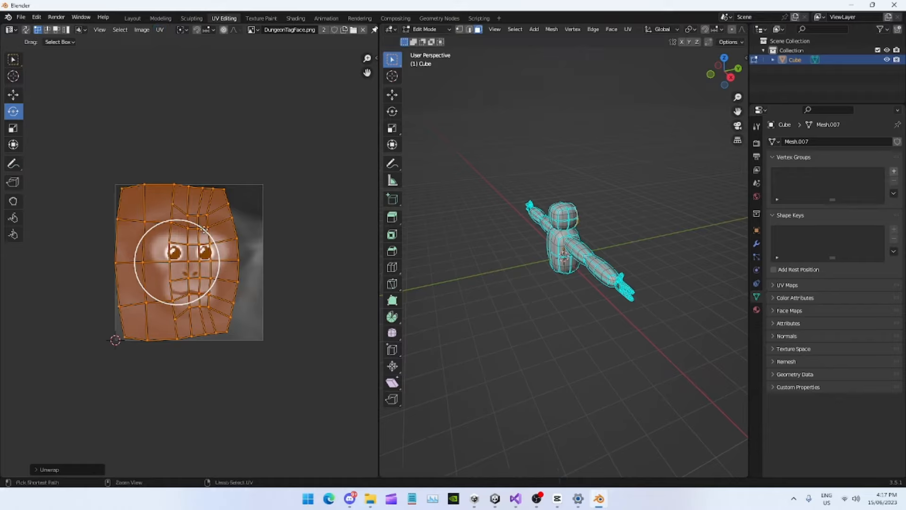
pyautogui.moveTo(204, 231); pyautogui.dragTo(188, 289)
# - Scale the face UVs down to about half size and center them over the monkey's eyes and mouth
pyautogui.click(13, 127)
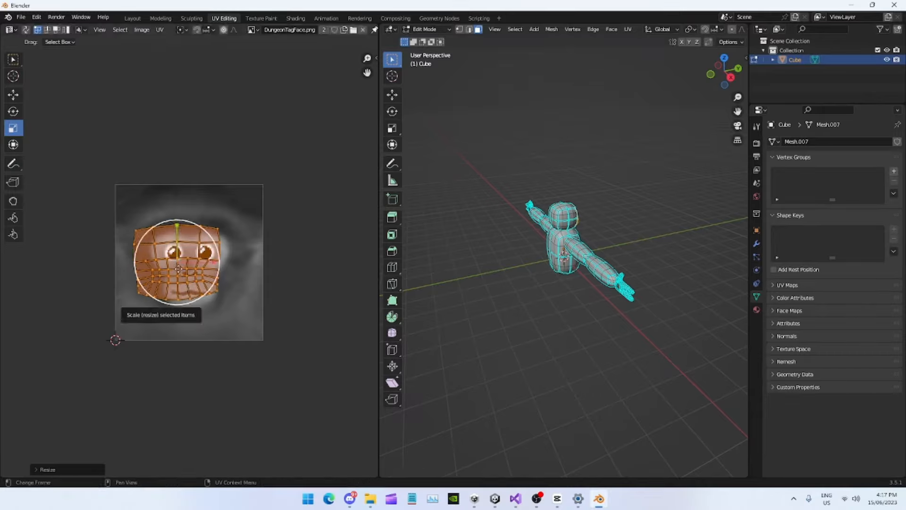
pyautogui.press('g')
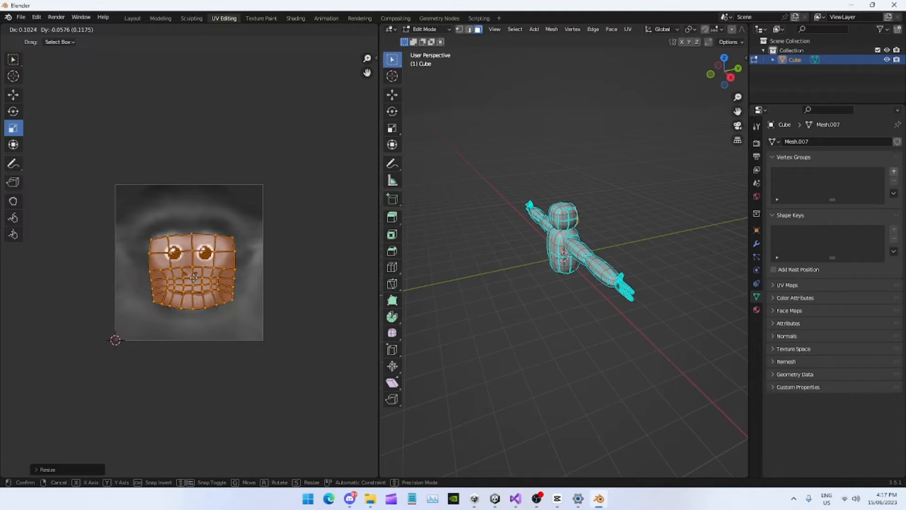
pyautogui.click(193, 277)
# - Scale the face UVs up vertically and horizontally to surround the monkey's features, and check the face on the model
pyautogui.press('s')
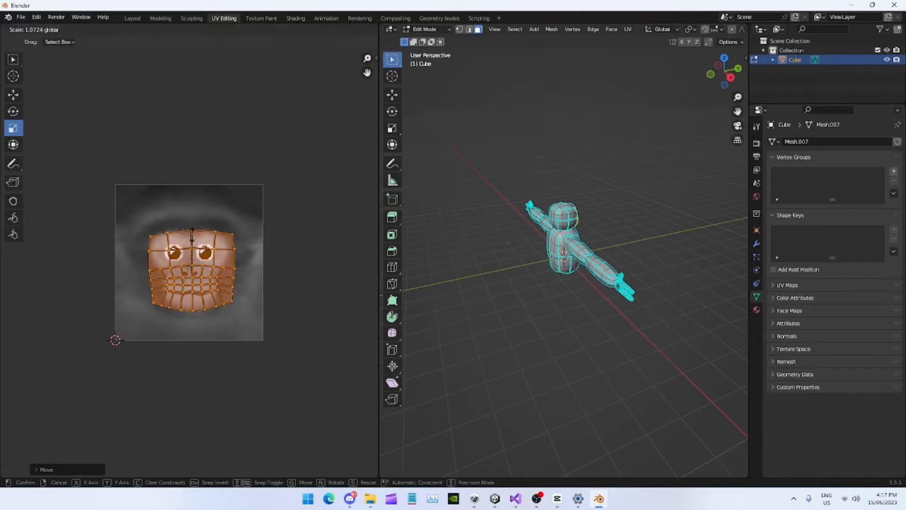
pyautogui.click(215, 263)
pyautogui.press('s')
pyautogui.press('x')
pyautogui.click(229, 272)
pyautogui.click(132, 18)
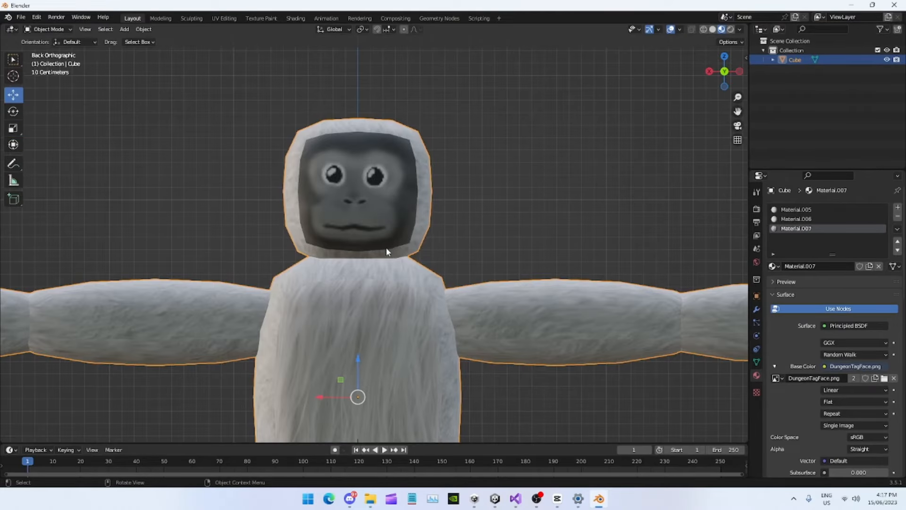
# - Nudge the face UVs slightly left, rotate them slightly clockwise to level the features, and check the model
pyautogui.click(232, 19)
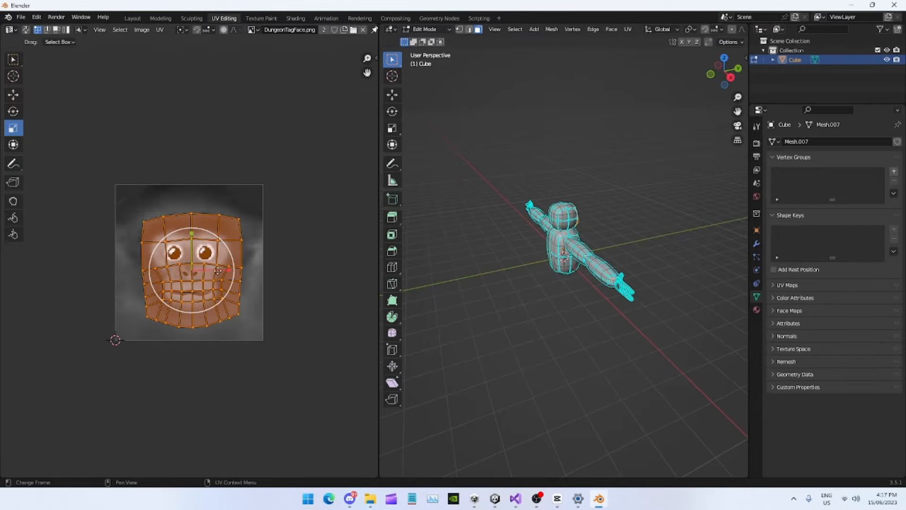
pyautogui.click(14, 96)
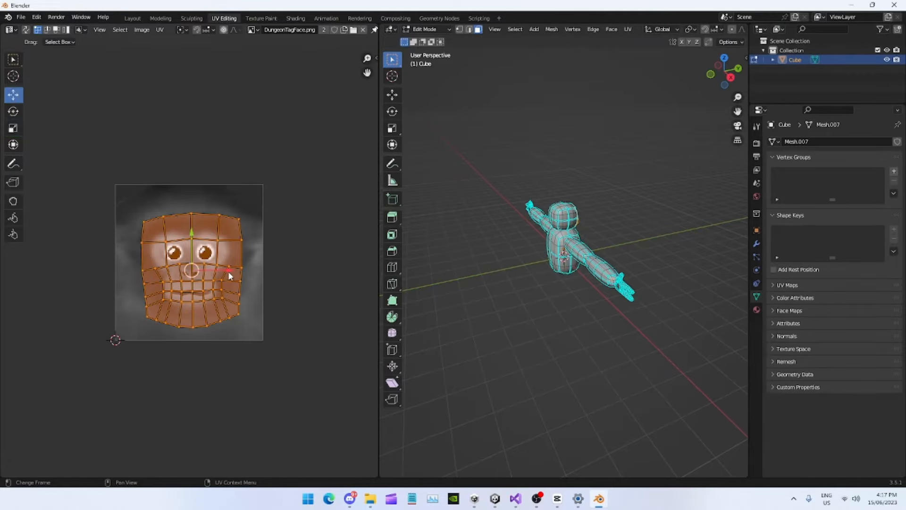
pyautogui.moveTo(228, 276); pyautogui.dragTo(226, 275)
pyautogui.click(13, 112)
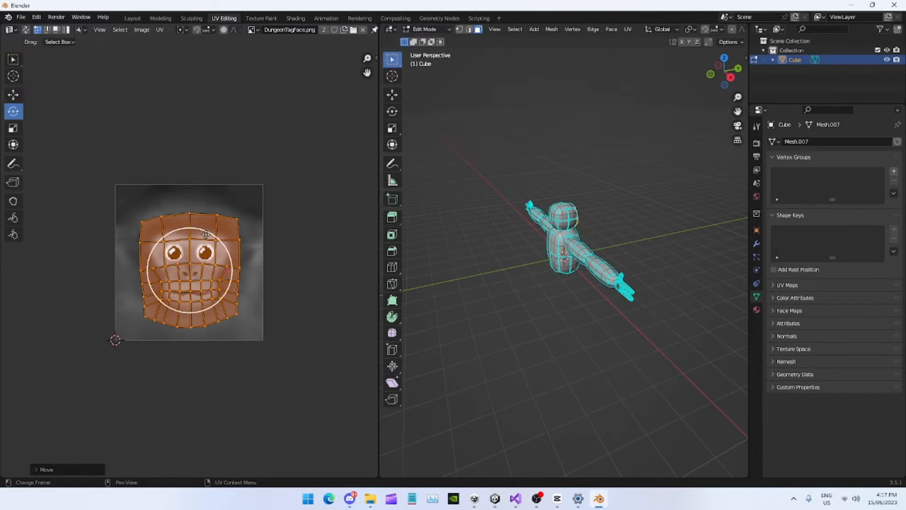
pyautogui.moveTo(205, 232); pyautogui.dragTo(208, 232)
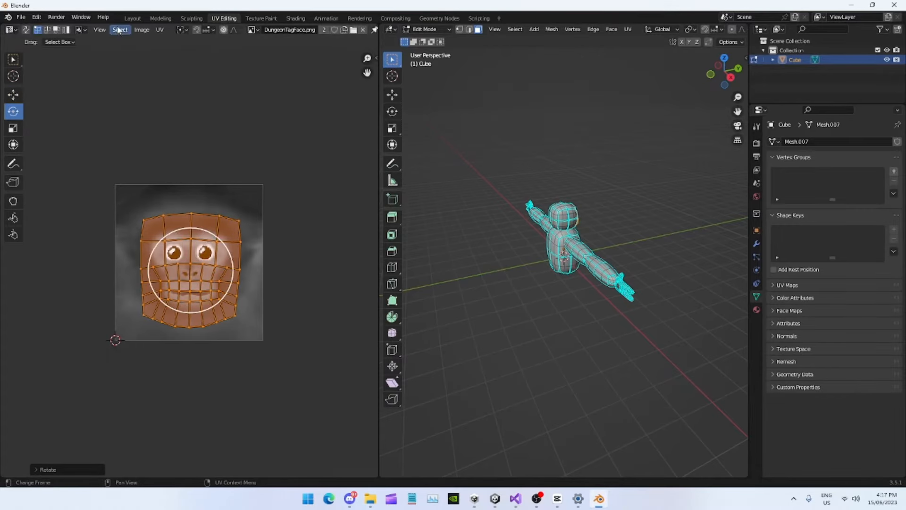
pyautogui.click(132, 18)
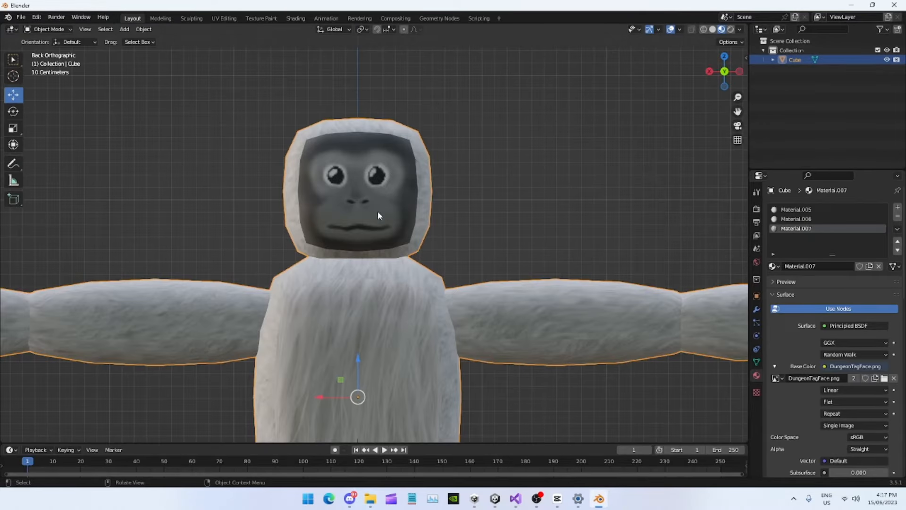
# - Undo the last face UV adjustment and inspect the textured face on the model from several angles
pyautogui.click(224, 18)
pyautogui.hotkey('ctrl', 'z')
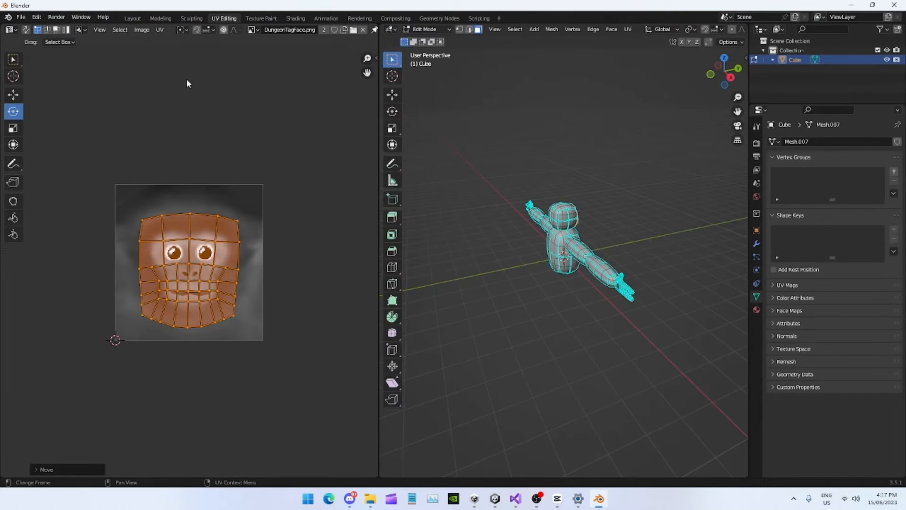
pyautogui.click(132, 18)
pyautogui.moveTo(355, 169); pyautogui.dragTo(325, 234, button='middle')
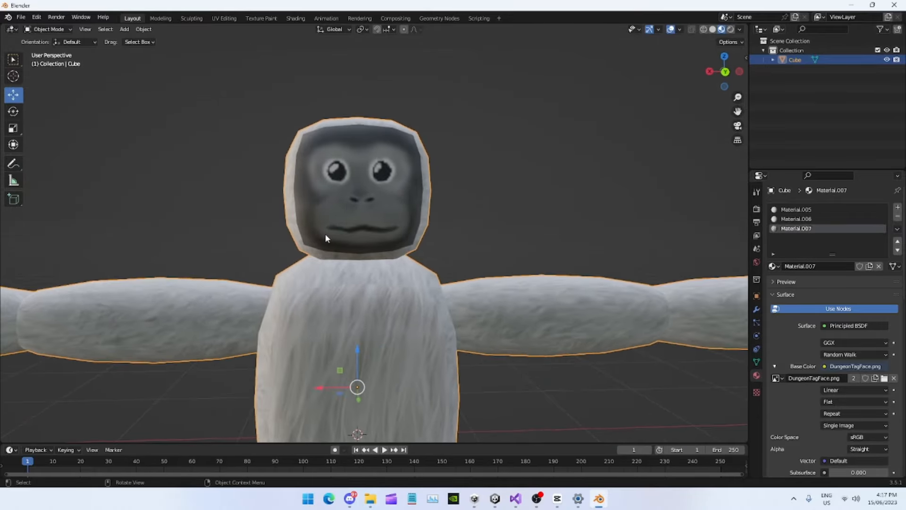
pyautogui.moveTo(394, 219)
pyautogui.mouseDown(button='middle')
pyautogui.moveTo(355, 204)
pyautogui.moveTo(369, 228)
pyautogui.moveTo(377, 222)
pyautogui.mouseUp(button='middle')
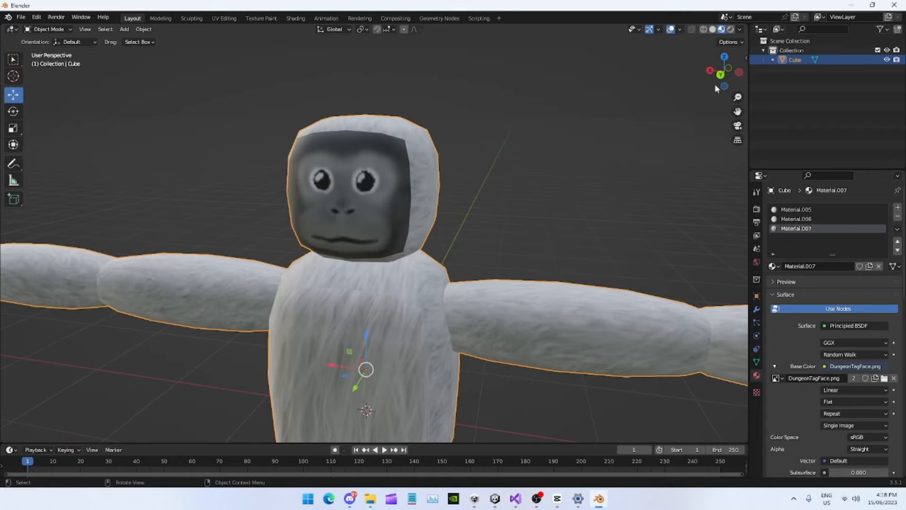
# - Turn the Outliner area into a UV Editor, put the model in Edit Mode and frame the whole face UV layout
pyautogui.click(765, 30)
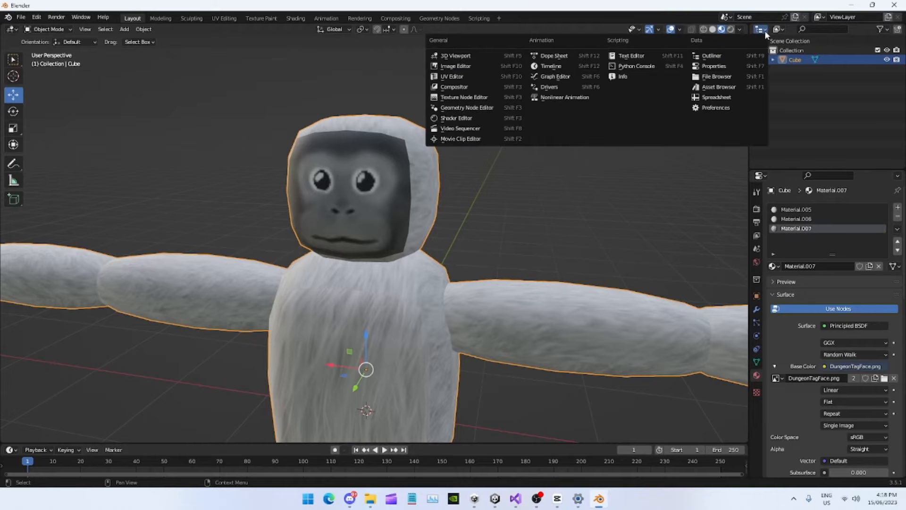
pyautogui.click(460, 68)
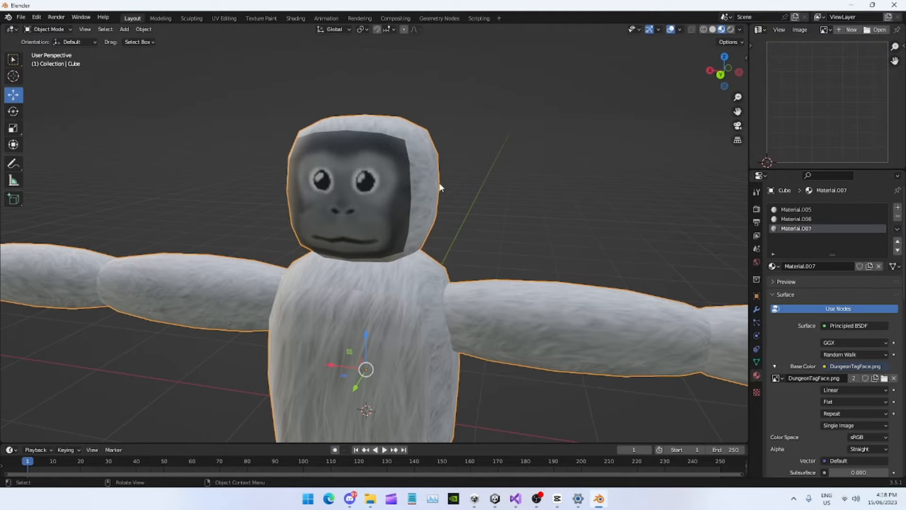
pyautogui.press('Tab')
pyautogui.moveTo(421, 182); pyautogui.dragTo(447, 178, button='middle')
pyautogui.scroll(-4, 826, 105)
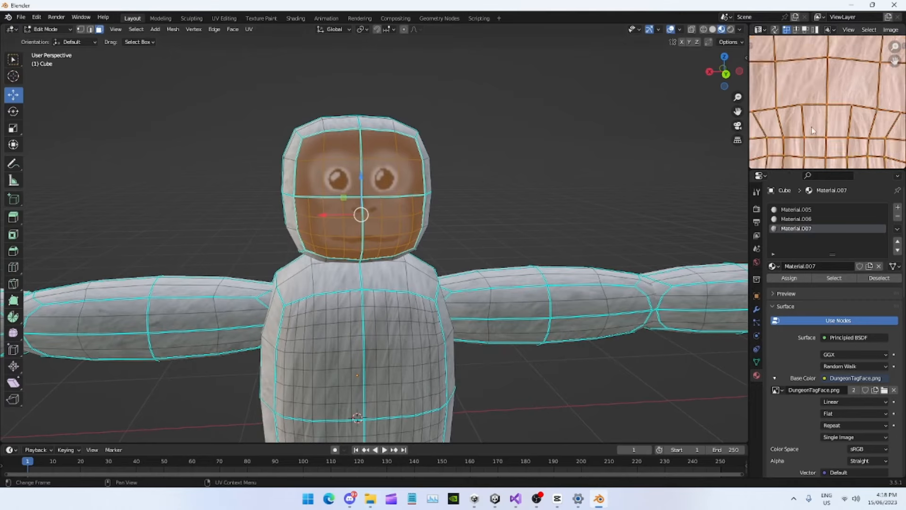
pyautogui.click(868, 29)
pyautogui.click(811, 41)
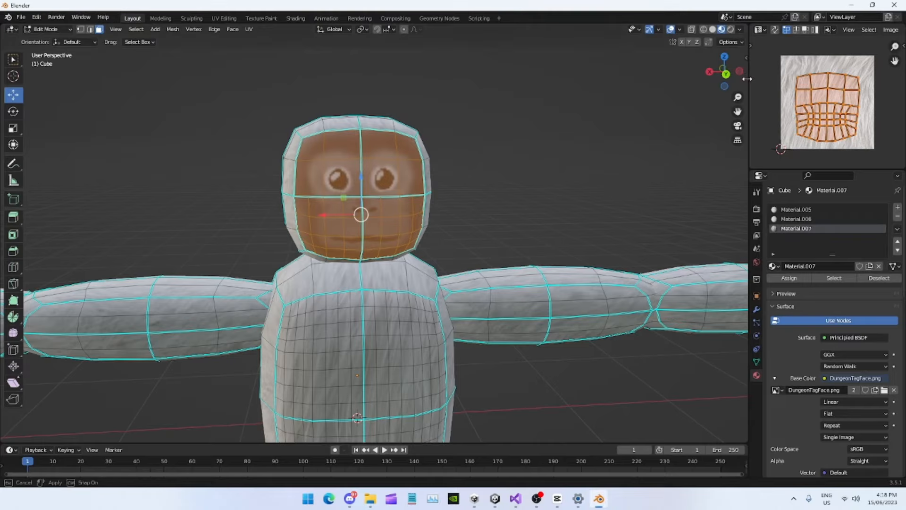
# - Widen the UV Editor and replace its FurWhite.jpg image with DungeonTagFace.png from the D:\Downloads folder
pyautogui.moveTo(749, 80); pyautogui.dragTo(484, 80)
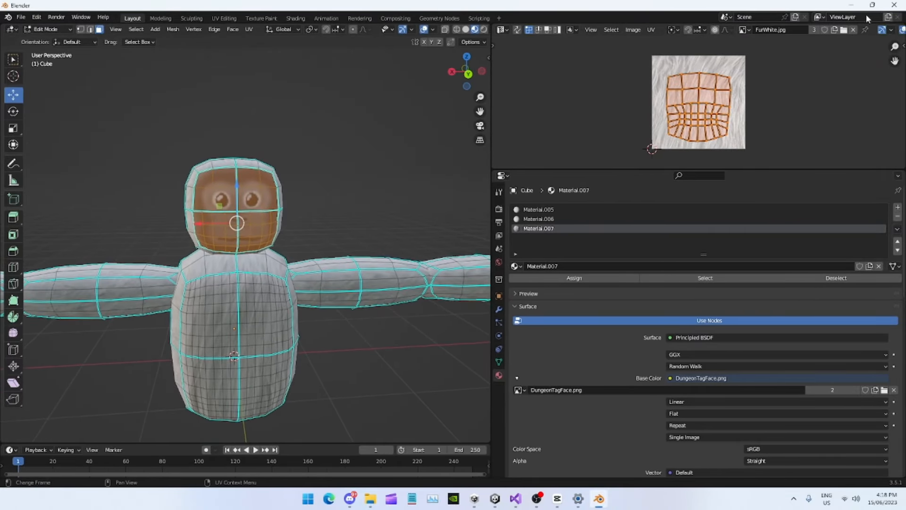
pyautogui.click(854, 30)
pyautogui.click(796, 30)
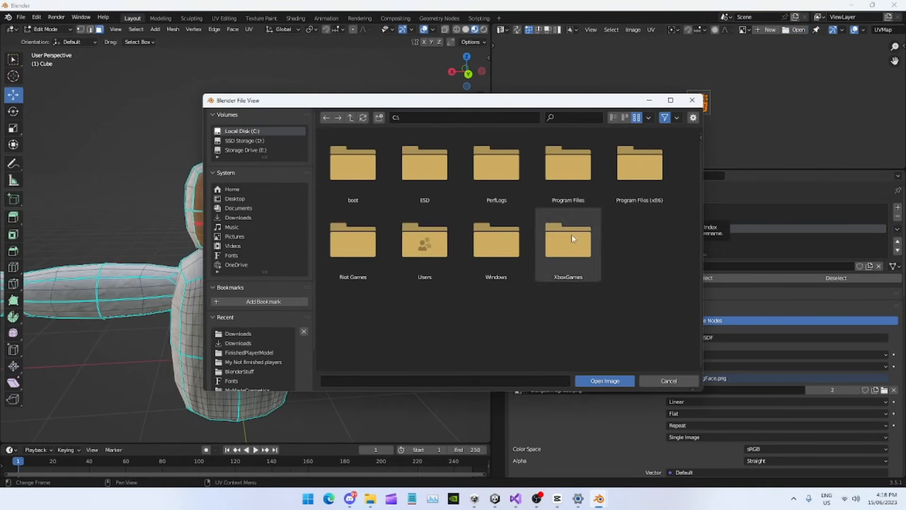
pyautogui.click(254, 333)
pyautogui.scroll(-5, 452, 268)
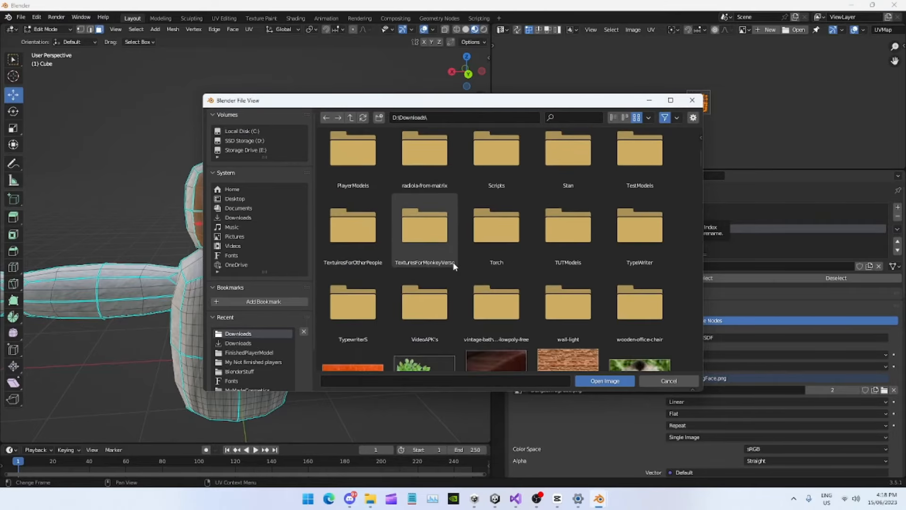
pyautogui.scroll(-15, 437, 269)
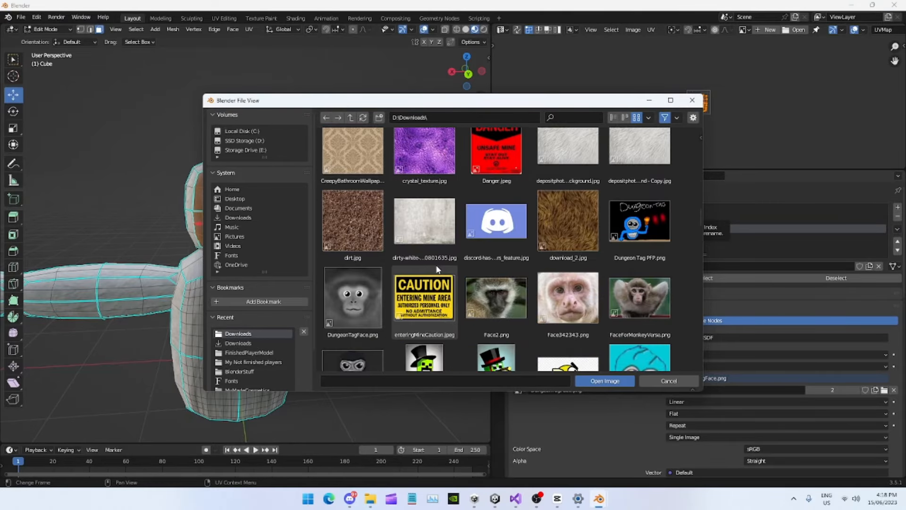
pyautogui.doubleClick(349, 205)
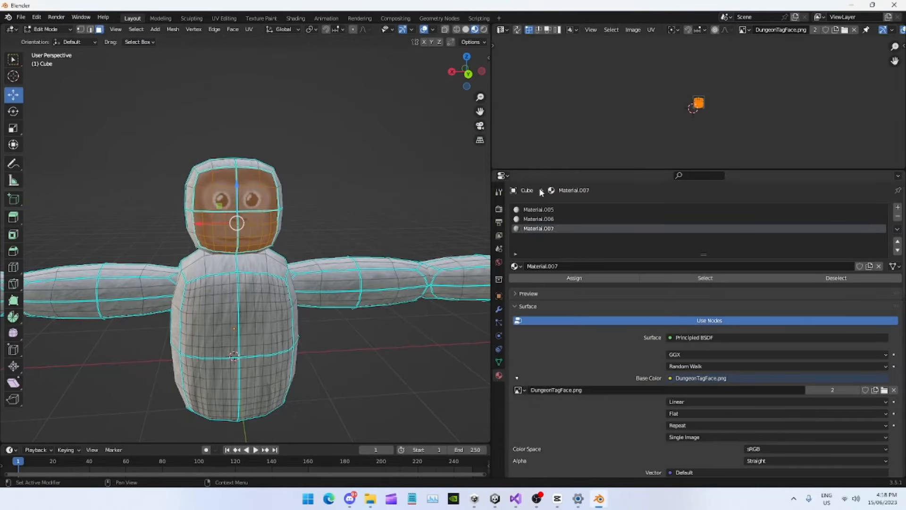
# - Narrow the UV Editor again and frame the face UVs over the monkey image
pyautogui.moveTo(492, 200); pyautogui.dragTo(693, 200)
pyautogui.scroll(6, 808, 121)
pyautogui.scroll(4, 808, 120)
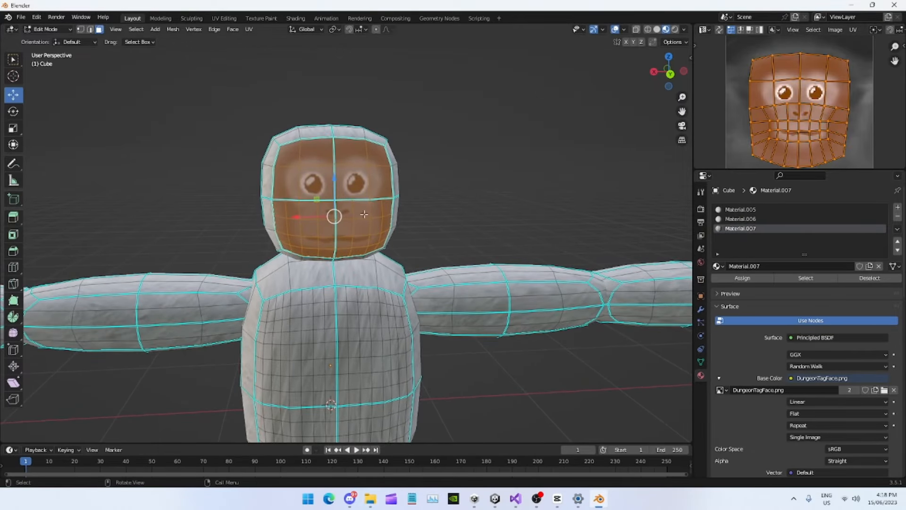
pyautogui.scroll(-1, 788, 99)
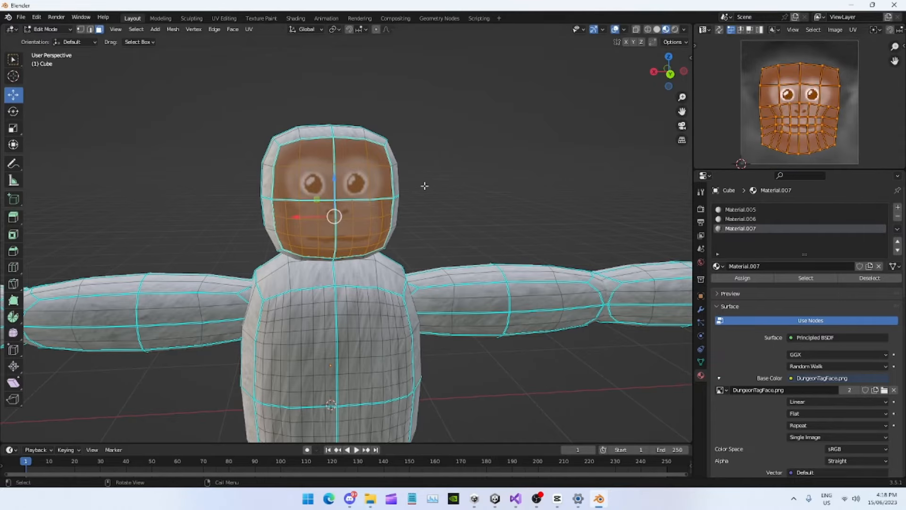
# - In the straight-on Back Orthographic view of the face, start a knife cut beside the left eye and trace it over the left brow
pyautogui.moveTo(404, 192); pyautogui.dragTo(425, 172, button='middle')
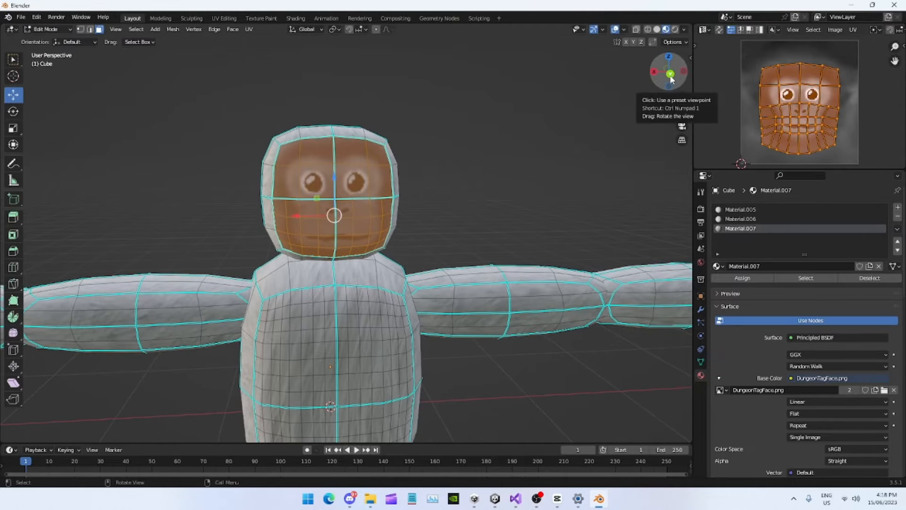
pyautogui.click(670, 73)
pyautogui.scroll(4, 347, 170)
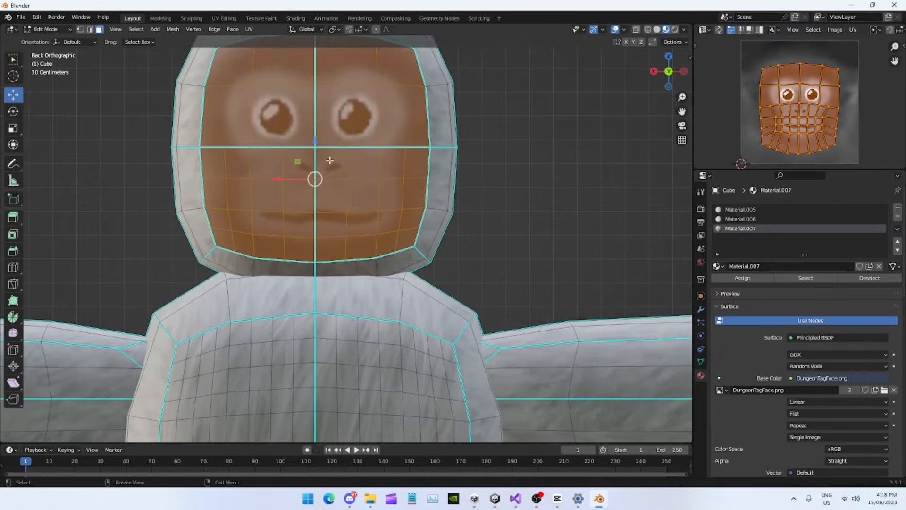
pyautogui.keyDown('shift'); pyautogui.moveTo(330, 160); pyautogui.dragTo(359, 216, button='middle'); pyautogui.keyUp('shift')
pyautogui.keyDown('shift'); pyautogui.moveTo(355, 185); pyautogui.dragTo(375, 216, button='middle'); pyautogui.keyUp('shift')
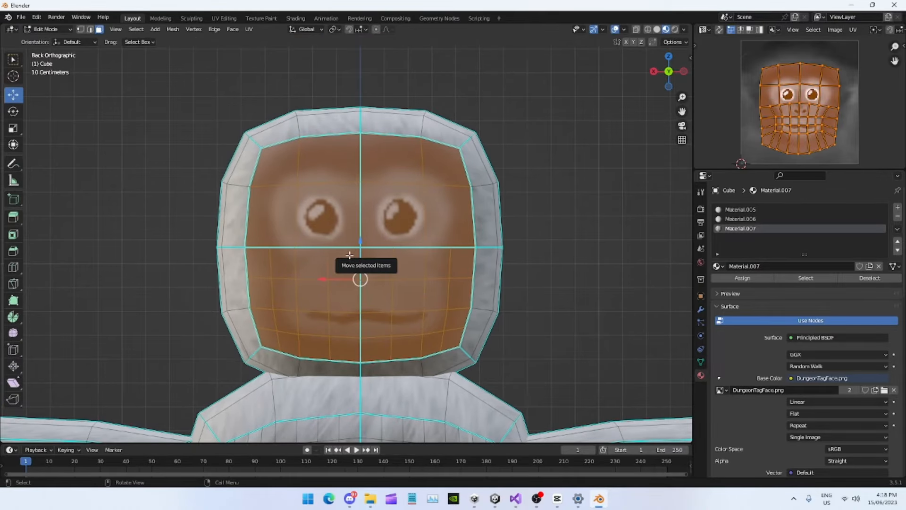
pyautogui.click(13, 284)
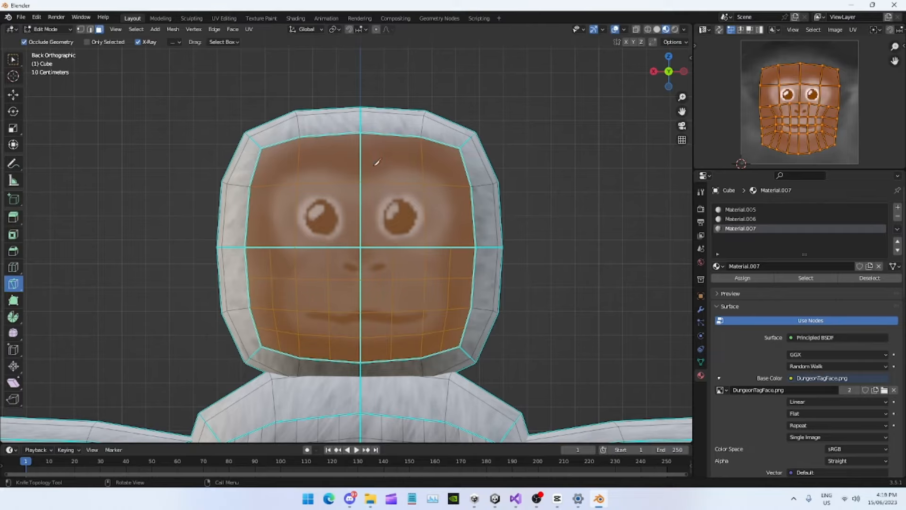
pyautogui.click(265, 185)
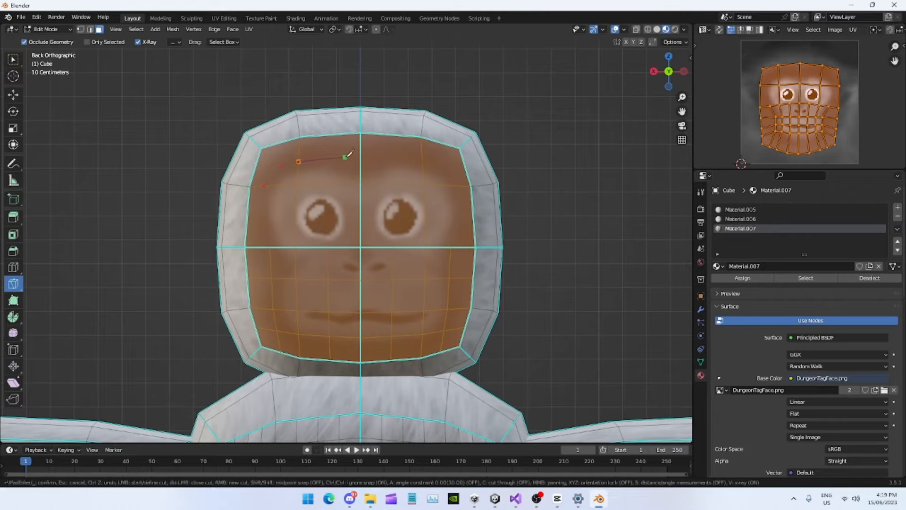
pyautogui.click(327, 157)
pyautogui.click(342, 160)
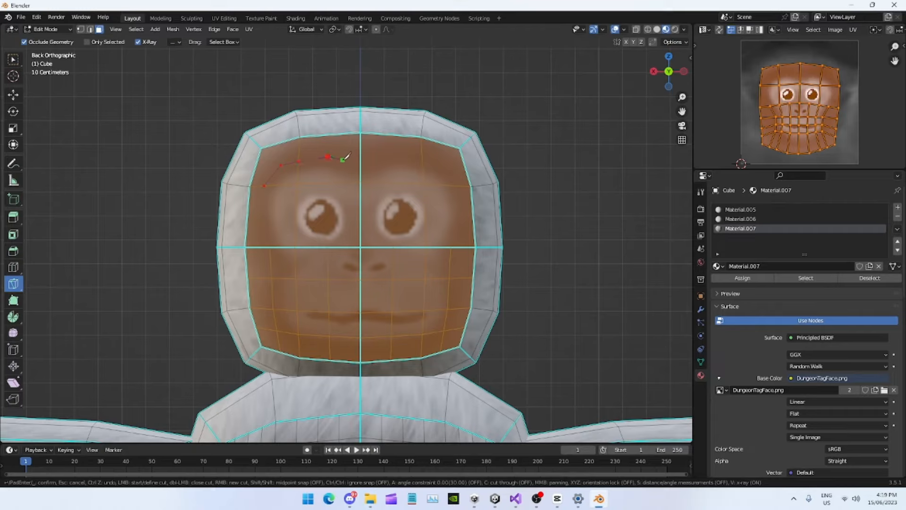
# - Continue the knife cut through the dip at the middle of the forehead and over the right brow
pyautogui.click(349, 167)
pyautogui.click(374, 160)
pyautogui.click(377, 157)
pyautogui.click(389, 155)
pyautogui.click(402, 155)
pyautogui.click(422, 156)
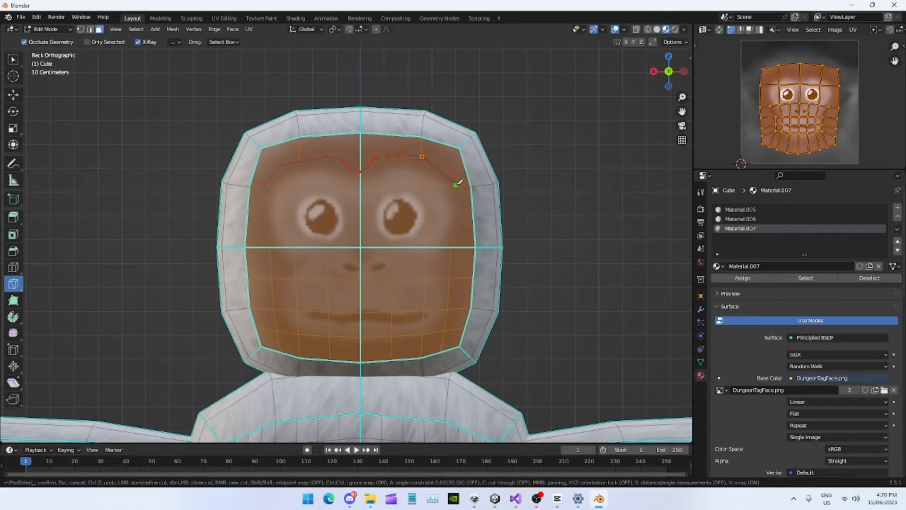
# - Carry the knife cut down the right cheek, around the chin and up the left cheek to its starting point, and apply it
pyautogui.click(434, 166)
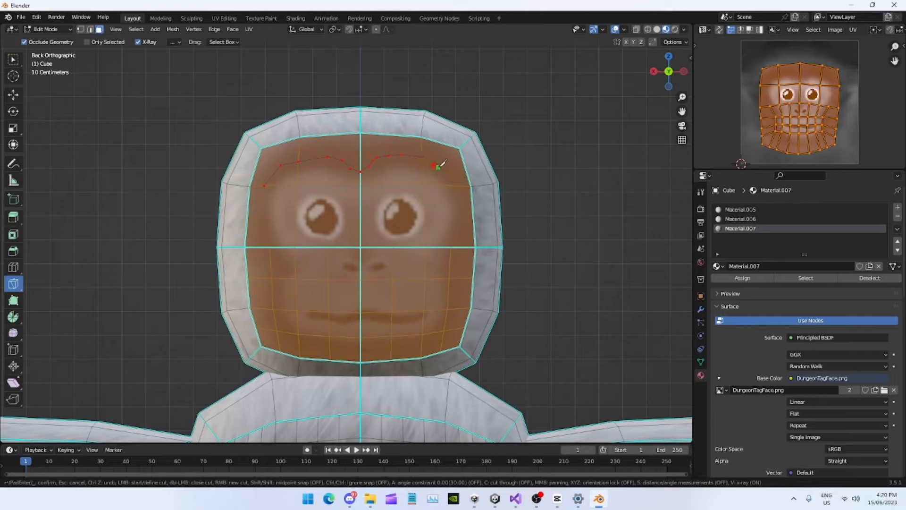
pyautogui.click(444, 172)
pyautogui.click(452, 178)
pyautogui.click(455, 186)
pyautogui.click(460, 201)
pyautogui.click(461, 219)
pyautogui.click(457, 236)
pyautogui.moveTo(452, 256); pyautogui.dragTo(264, 185)
pyautogui.press('Return')
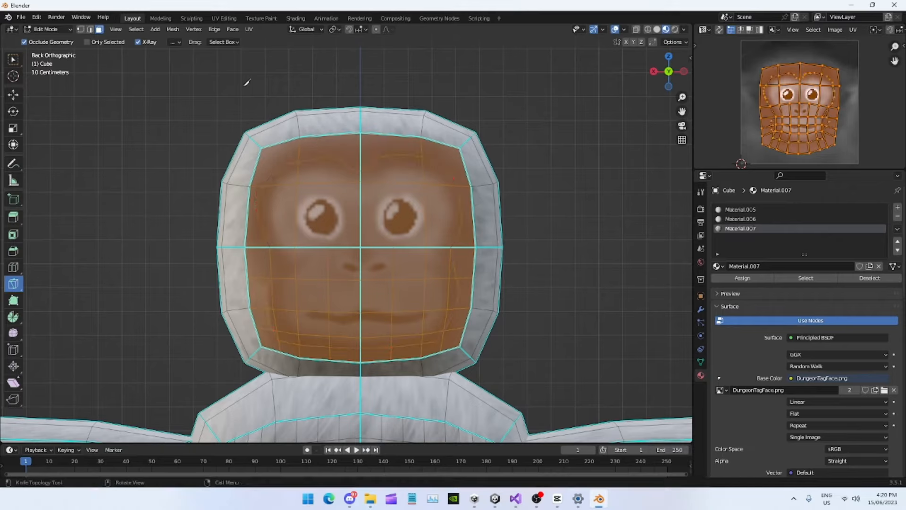
# - Leave the Knife tool and select the faces outside the cut across the forehead and down the right side of the face
pyautogui.click(57, 17)
pyautogui.click(13, 95)
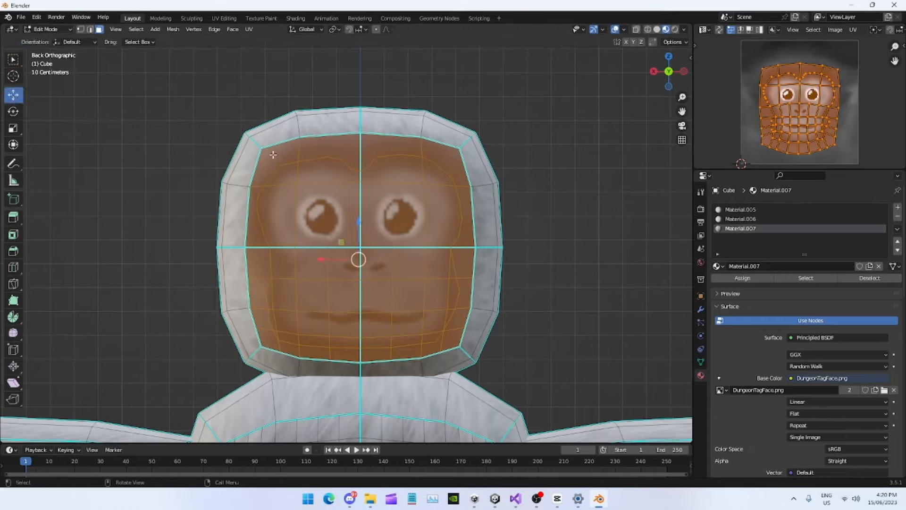
pyautogui.press('w')
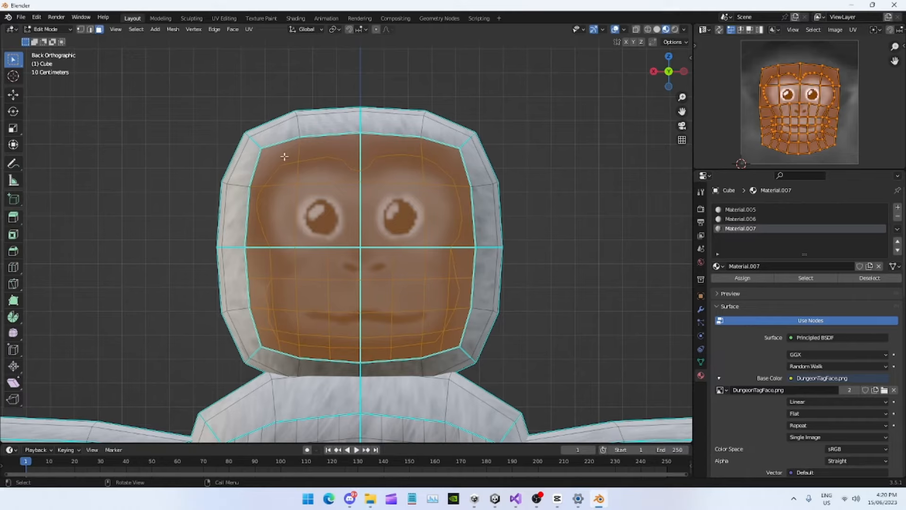
pyautogui.click(284, 156)
pyautogui.keyDown('shift'); pyautogui.click(336, 152); pyautogui.keyUp('shift')
pyautogui.keyDown('shift'); pyautogui.click(381, 147); pyautogui.keyUp('shift')
pyautogui.keyDown('shift'); pyautogui.click(432, 151); pyautogui.keyUp('shift')
pyautogui.keyDown('shift'); pyautogui.click(465, 203); pyautogui.keyUp('shift')
pyautogui.keyDown('shift'); pyautogui.click(466, 263); pyautogui.keyUp('shift')
pyautogui.keyDown('shift'); pyautogui.click(469, 289); pyautogui.keyUp('shift')
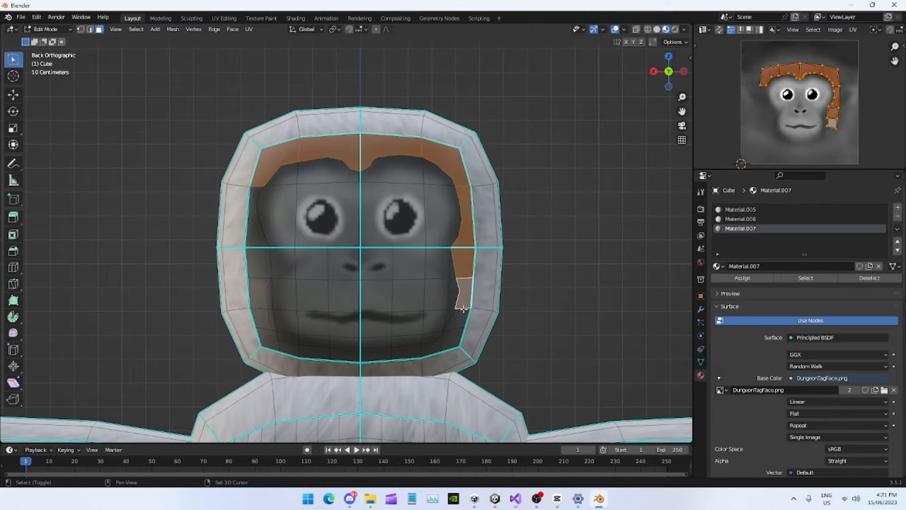
# - Add the faces outside the cut around the lower right corner and along the chin to the selection
pyautogui.keyDown('shift'); pyautogui.click(457, 321); pyautogui.keyUp('shift')
pyautogui.keyDown('shift'); pyautogui.click(451, 339); pyautogui.keyUp('shift')
pyautogui.keyDown('shift'); pyautogui.click(432, 348); pyautogui.keyUp('shift')
pyautogui.keyDown('shift'); pyautogui.click(406, 349); pyautogui.keyUp('shift')
pyautogui.scroll(3, 406, 349)
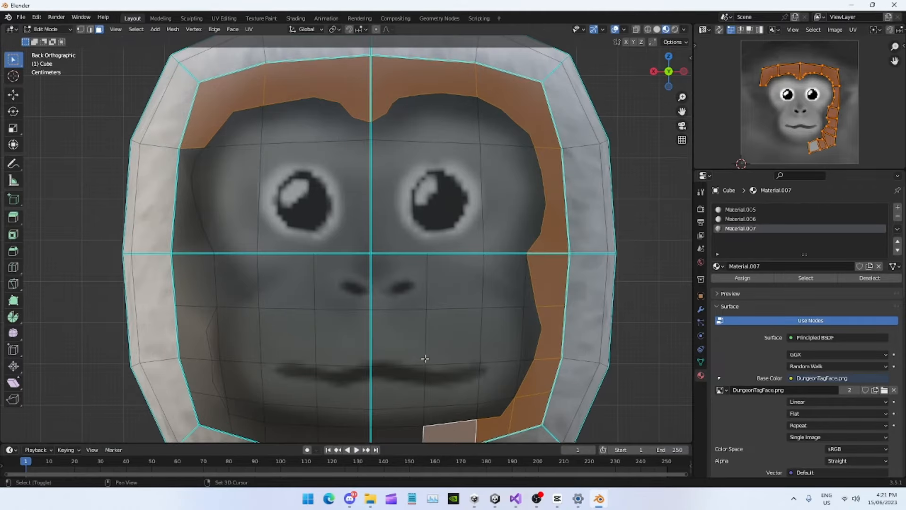
pyautogui.keyDown('shift'); pyautogui.moveTo(425, 360); pyautogui.dragTo(416, 265, button='middle'); pyautogui.keyUp('shift')
pyautogui.keyDown('shift'); pyautogui.click(417, 266); pyautogui.keyUp('shift')
pyautogui.keyDown('shift'); pyautogui.click(361, 267); pyautogui.keyUp('shift')
pyautogui.keyDown('shift'); pyautogui.click(306, 262); pyautogui.keyUp('shift')
pyautogui.keyDown('shift'); pyautogui.click(250, 251); pyautogui.keyUp('shift')
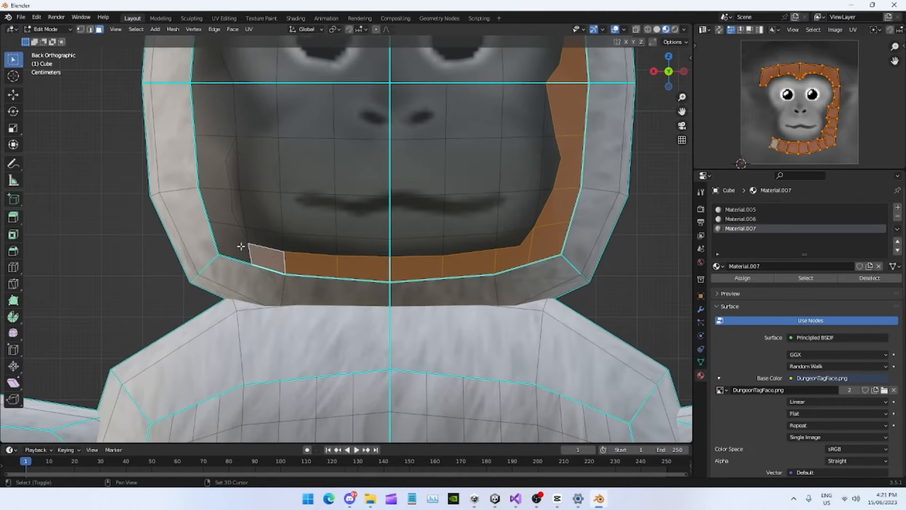
# - Add the faces outside the cut up the left side of the face, completing the selected ring
pyautogui.keyDown('shift'); pyautogui.click(230, 241); pyautogui.keyUp('shift')
pyautogui.keyDown('shift'); pyautogui.click(216, 206); pyautogui.keyUp('shift')
pyautogui.keyDown('shift'); pyautogui.click(214, 173); pyautogui.keyUp('shift')
pyautogui.keyDown('shift'); pyautogui.click(216, 116); pyautogui.keyUp('shift')
pyautogui.keyDown('shift'); pyautogui.click(215, 60); pyautogui.keyUp('shift')
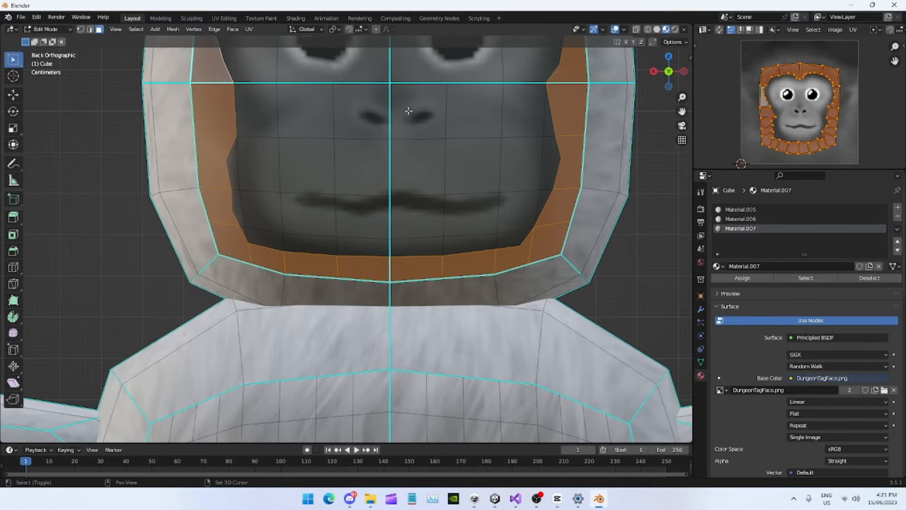
# - Assign the fur material Material.005 to the selected ring of faces around the monkey face
pyautogui.keyDown('shift'); pyautogui.moveTo(411, 47); pyautogui.dragTo(388, 129, button='middle'); pyautogui.keyUp('shift')
pyautogui.scroll(-5, 389, 129)
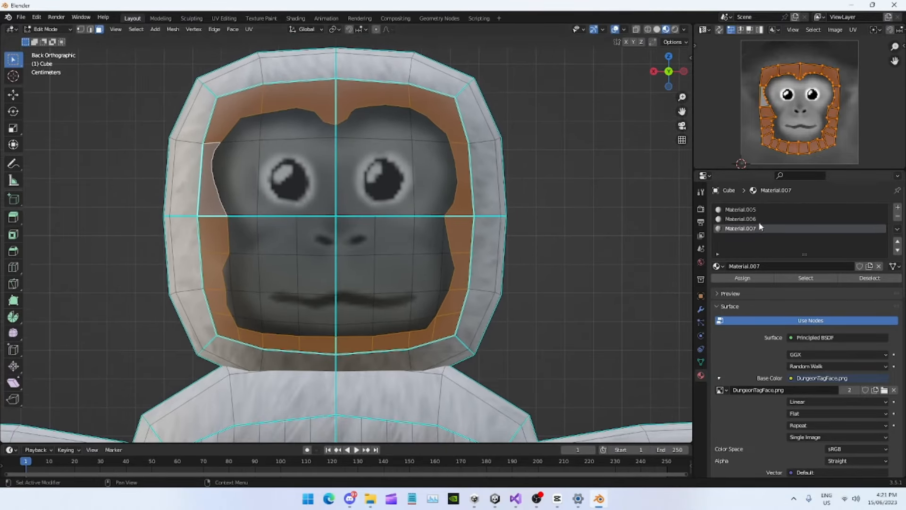
pyautogui.click(746, 209)
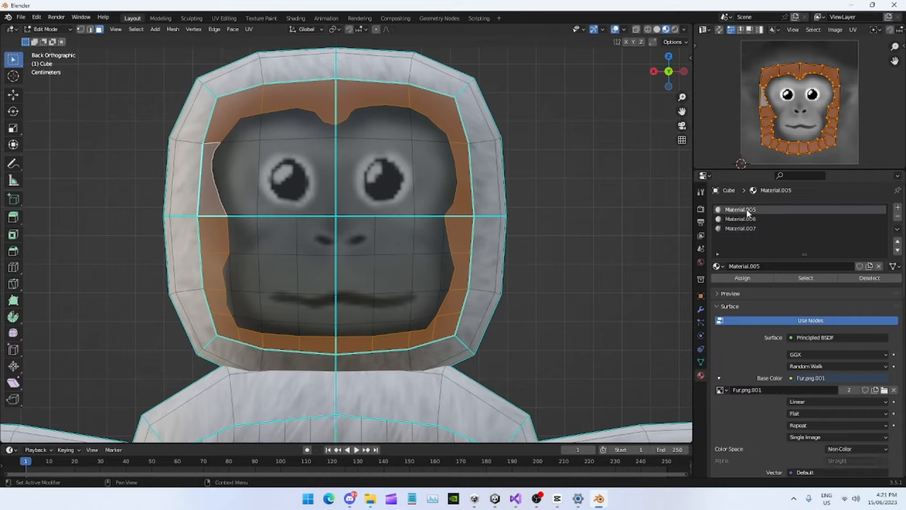
pyautogui.click(745, 278)
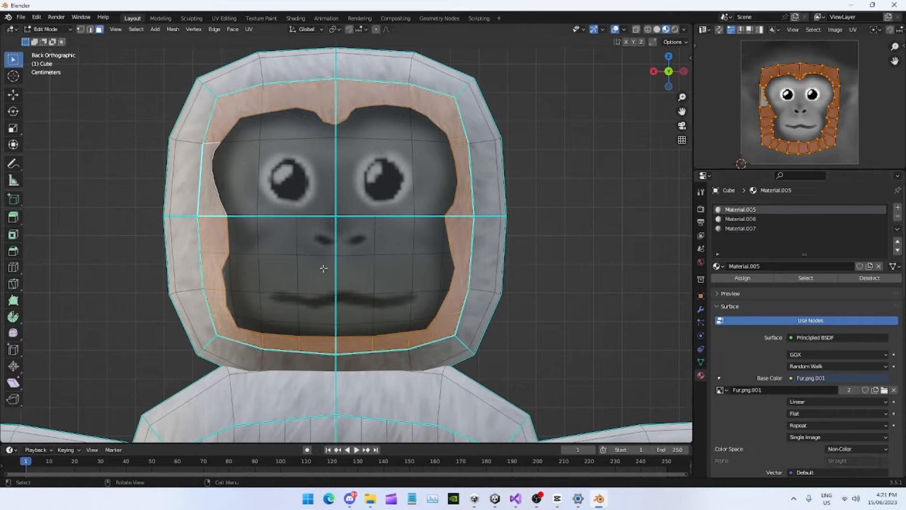
# - Deselect the faces, check the fur edge under the chin and around the face, and return to Object Mode
pyautogui.click(593, 291)
pyautogui.moveTo(420, 269); pyautogui.dragTo(421, 204, button='middle')
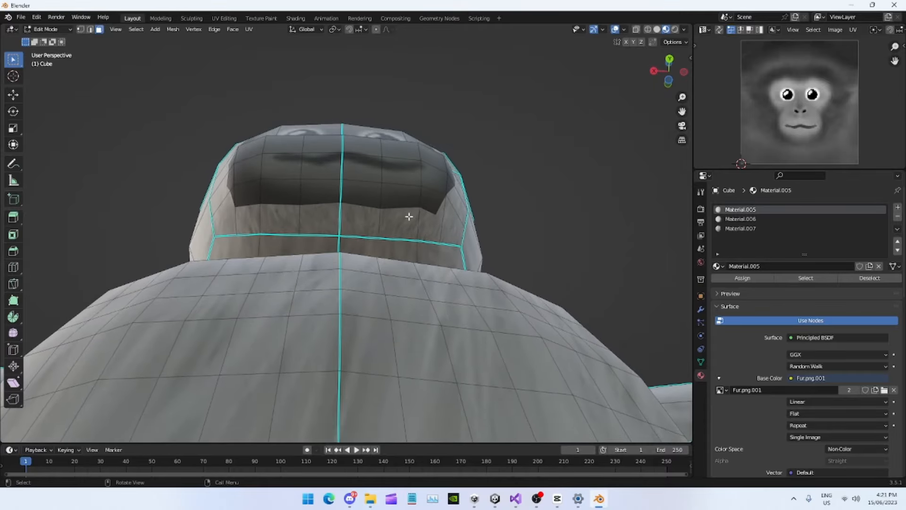
pyautogui.moveTo(464, 225); pyautogui.dragTo(392, 230, button='middle')
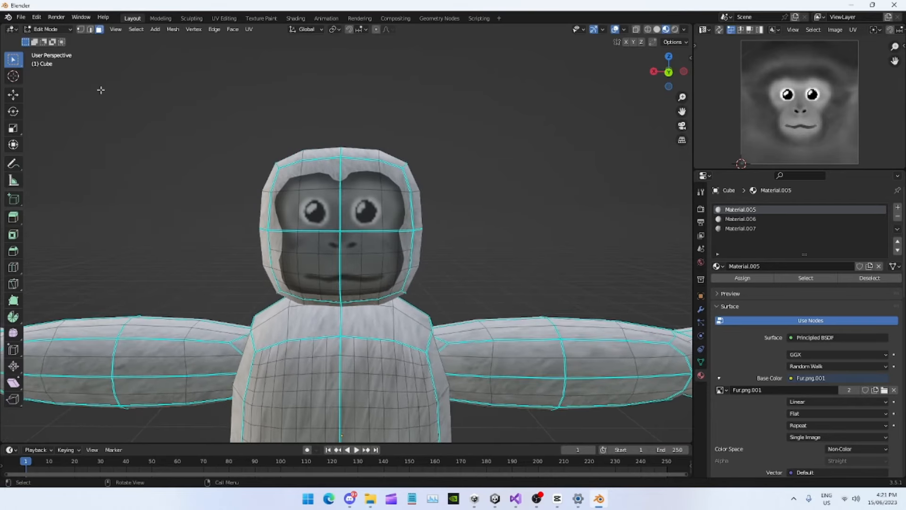
pyautogui.press('Tab')
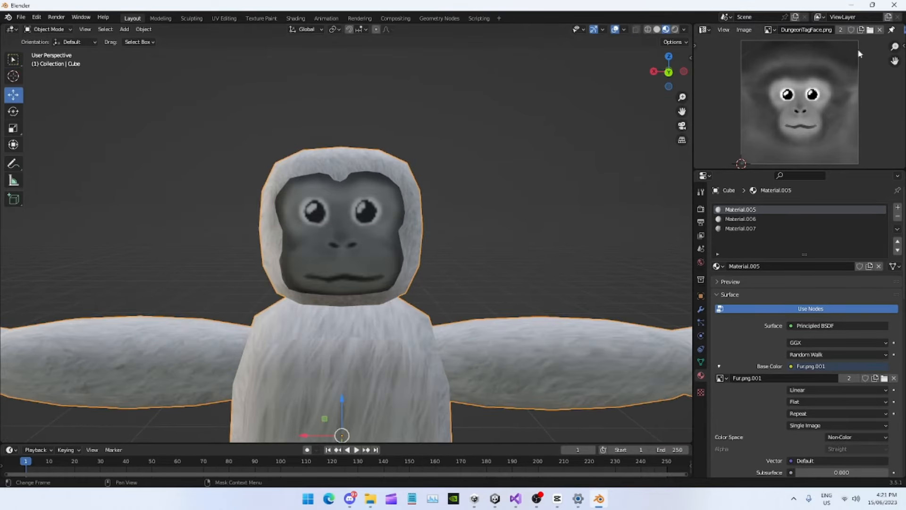
# - Change the UV Editor area back to the Outliner and widen the 3D viewport to view the finished model
pyautogui.click(706, 30)
pyautogui.click(668, 57)
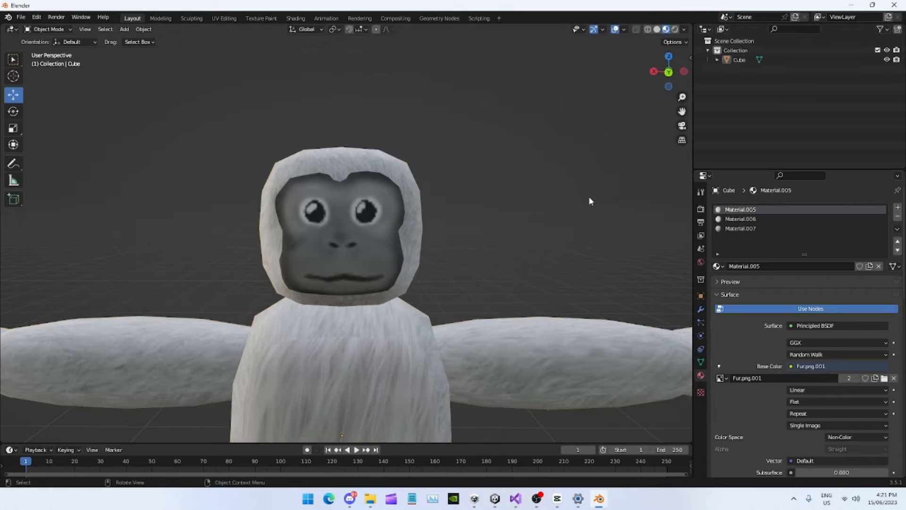
pyautogui.moveTo(691, 151); pyautogui.dragTo(730, 151)
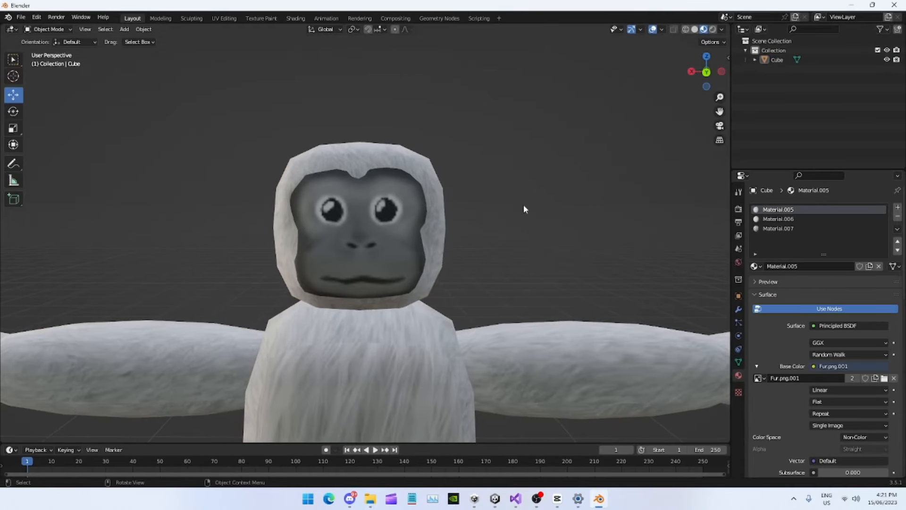
pyautogui.scroll(-2, 493, 250)
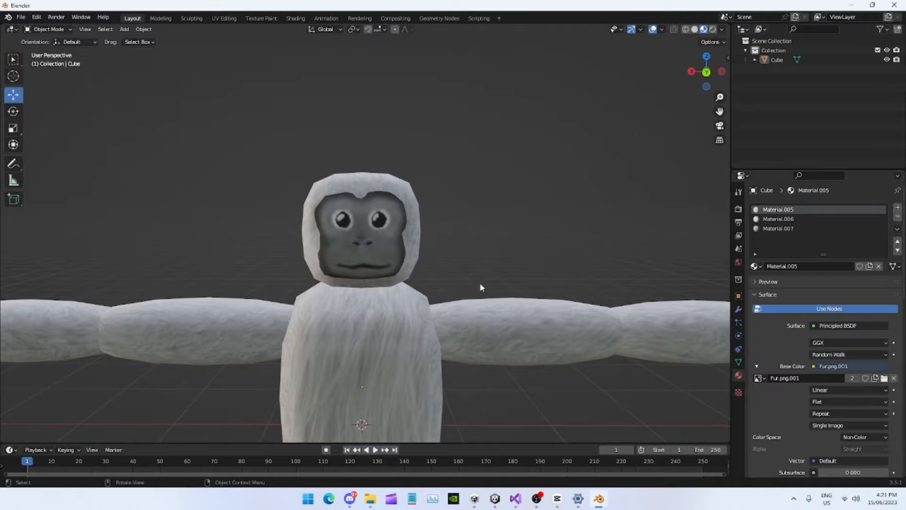
# - Add an armature at the centre of the monkey model, working in the back orthographic view
pyautogui.moveTo(480, 287); pyautogui.dragTo(490, 243, button='middle')
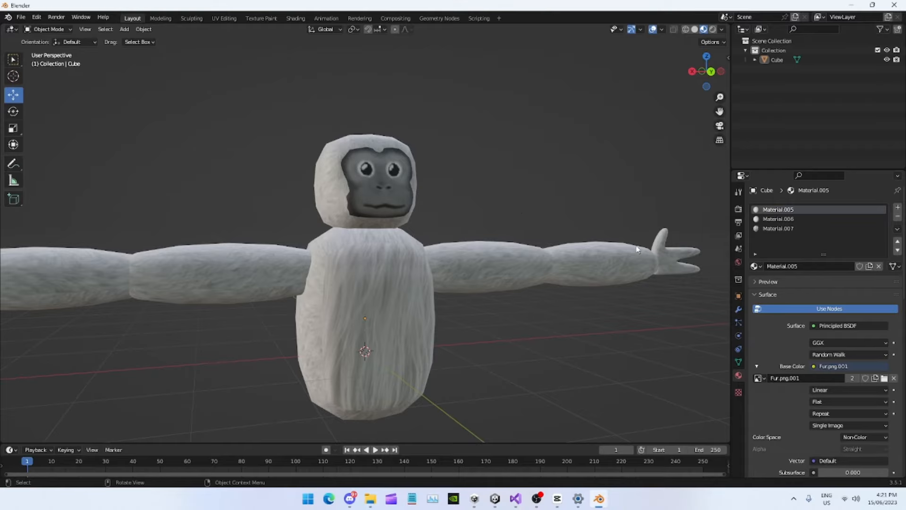
pyautogui.moveTo(617, 237); pyautogui.dragTo(513, 273, button='middle')
pyautogui.moveTo(350, 273); pyautogui.dragTo(536, 257, button='middle')
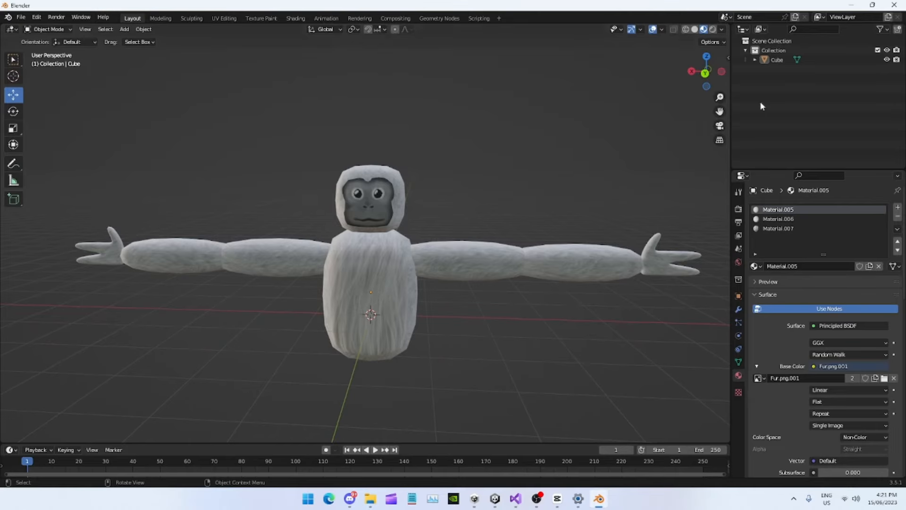
pyautogui.click(706, 74)
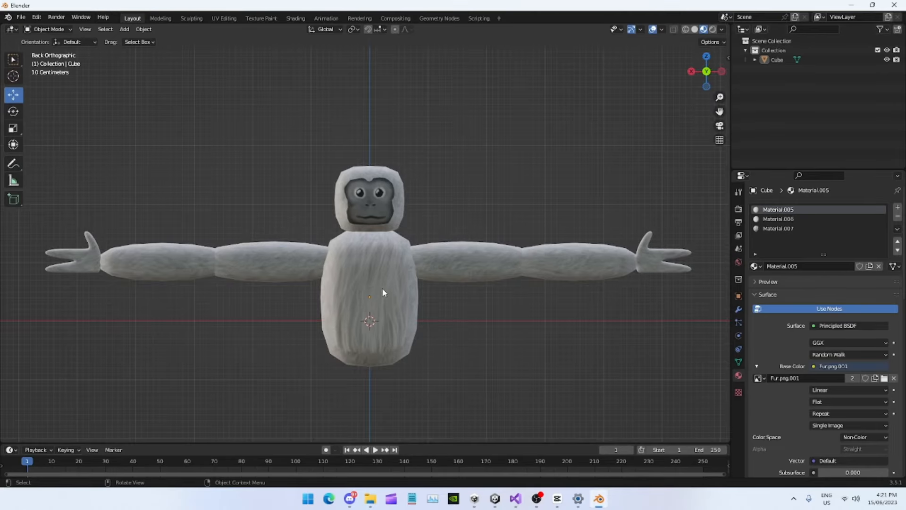
pyautogui.hotkey('shift', 'a')
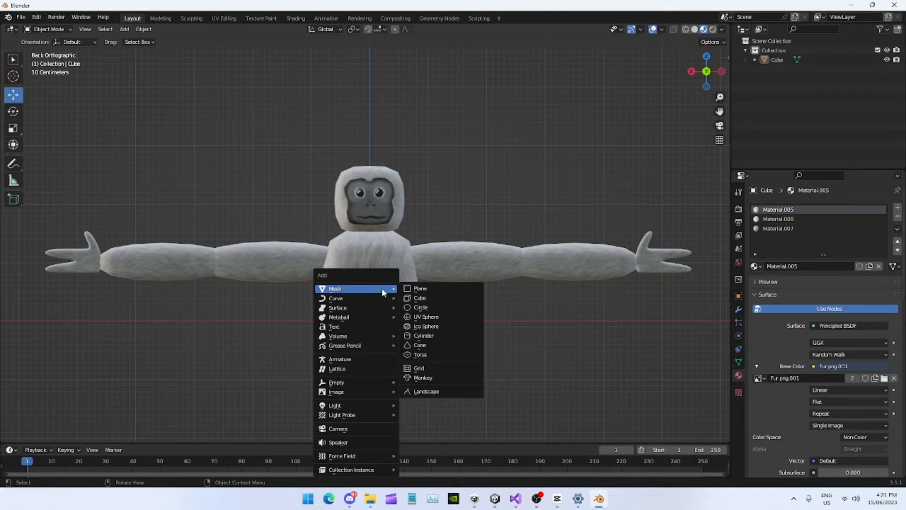
pyautogui.click(351, 359)
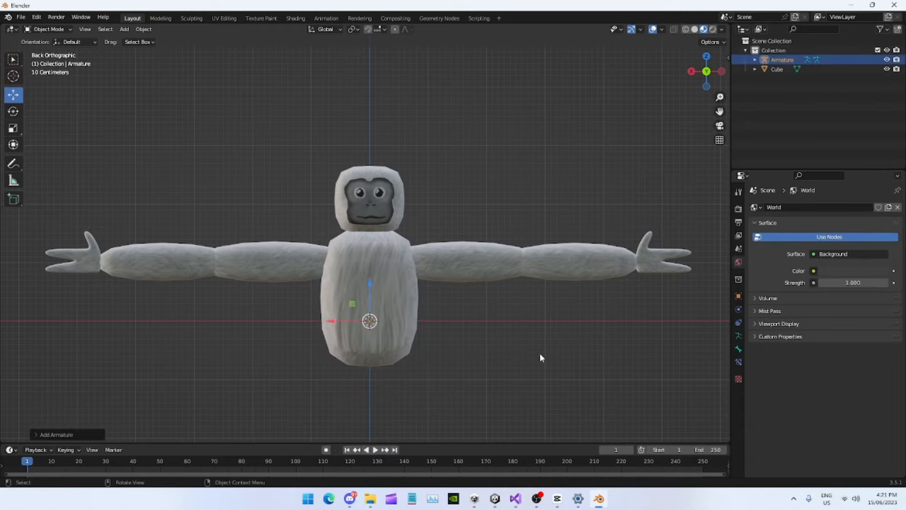
# - Set the armature's viewport display to In Front so its bones show through the mesh
pyautogui.click(738, 336)
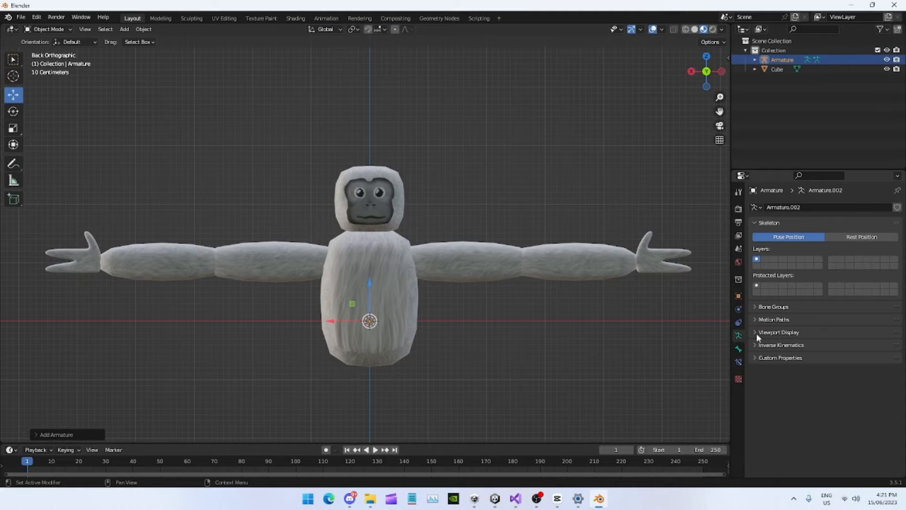
pyautogui.click(755, 332)
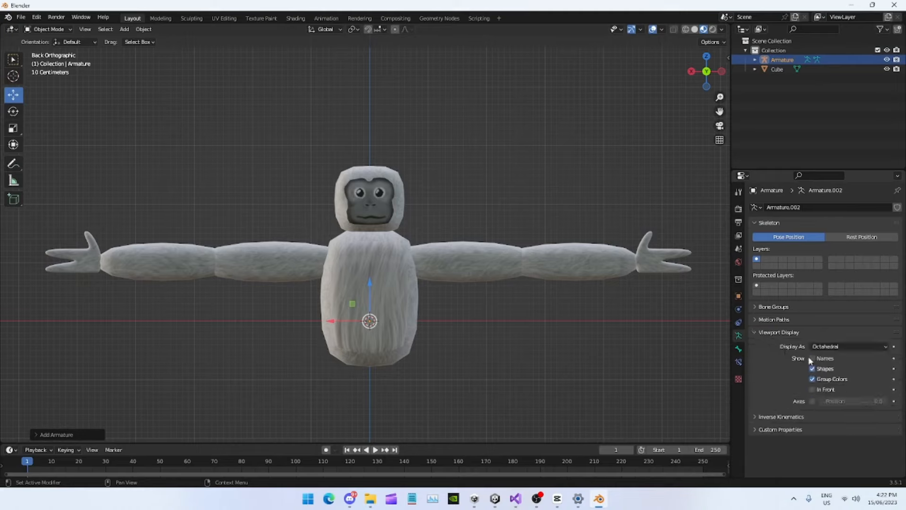
pyautogui.click(812, 389)
# - In Edit Mode, move the whole bone down along Z until its base sits at the bottom of the torso
pyautogui.press('Tab')
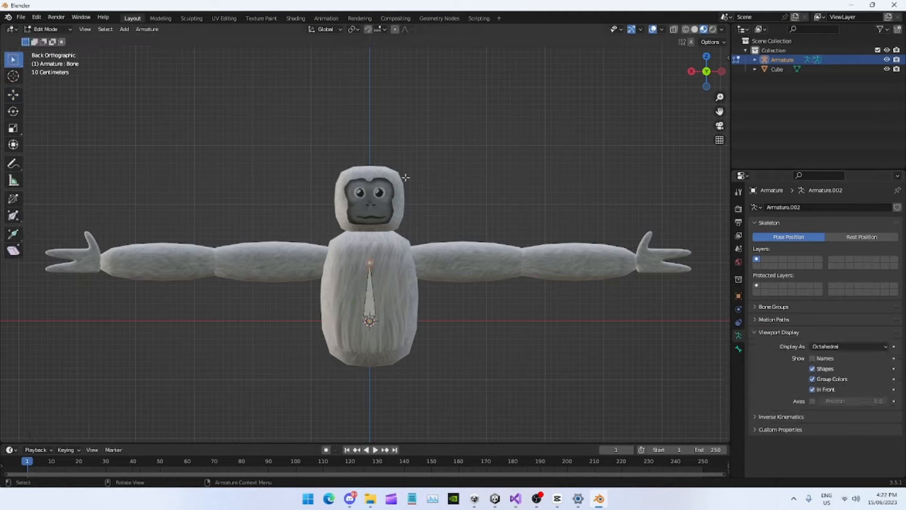
pyautogui.click(370, 298)
pyautogui.press('g')
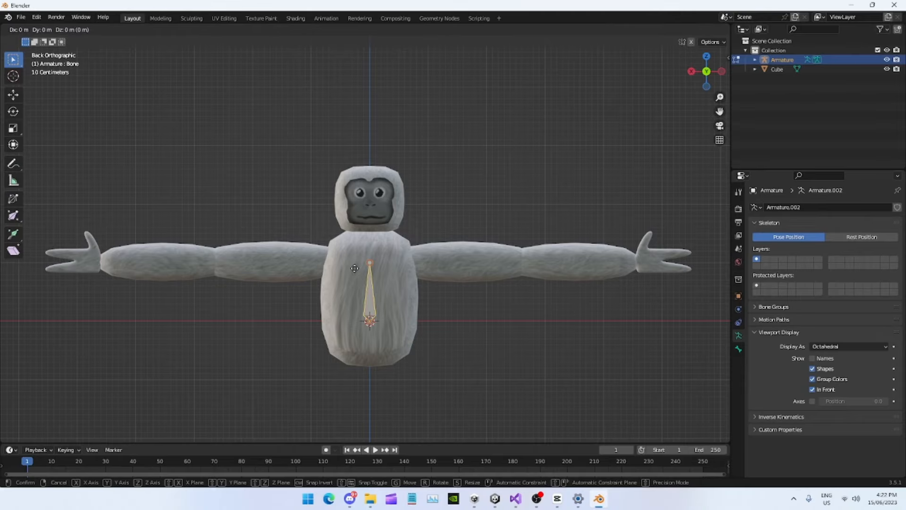
pyautogui.press('z')
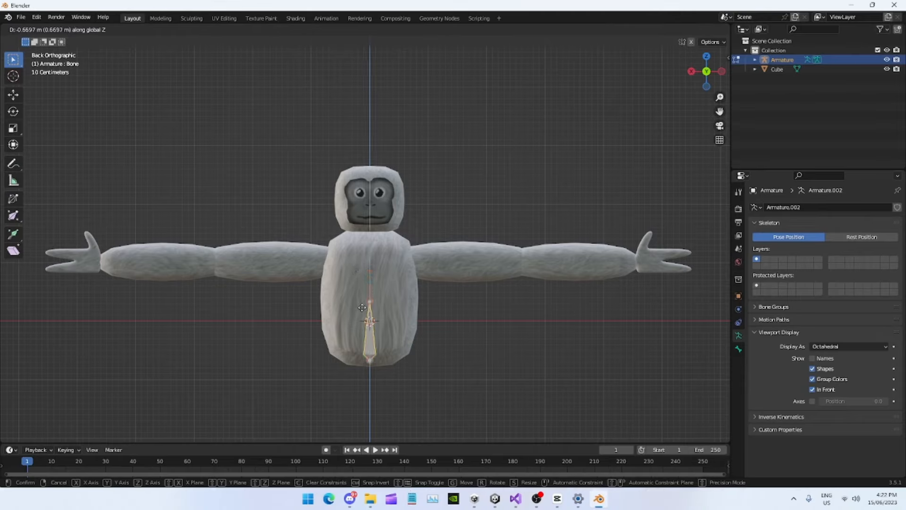
pyautogui.click(362, 305)
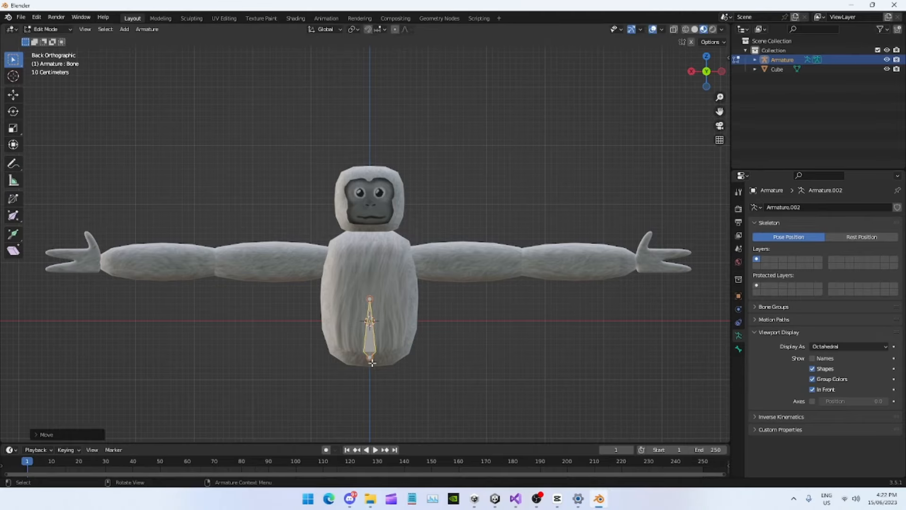
# - Raise the tip of the spine bone along Z to the upper chest, level with the arms
pyautogui.click(369, 299)
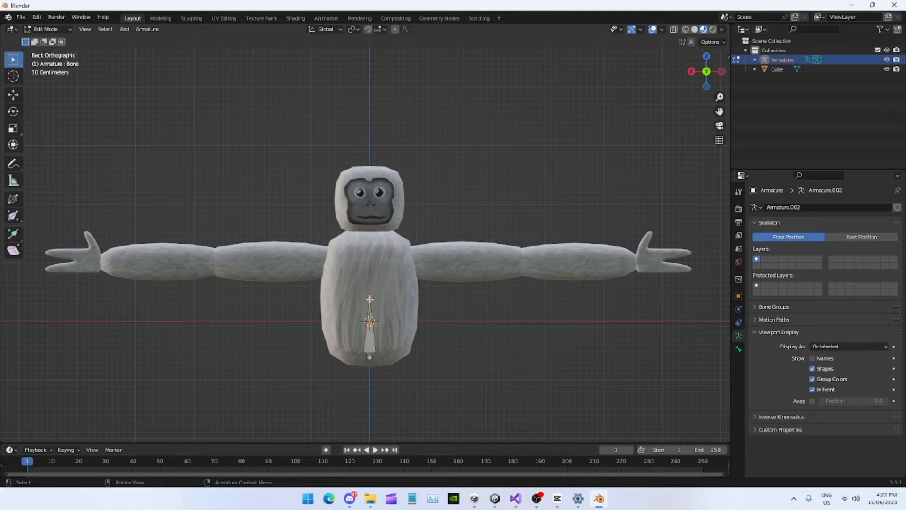
pyautogui.press('g')
pyautogui.press('z')
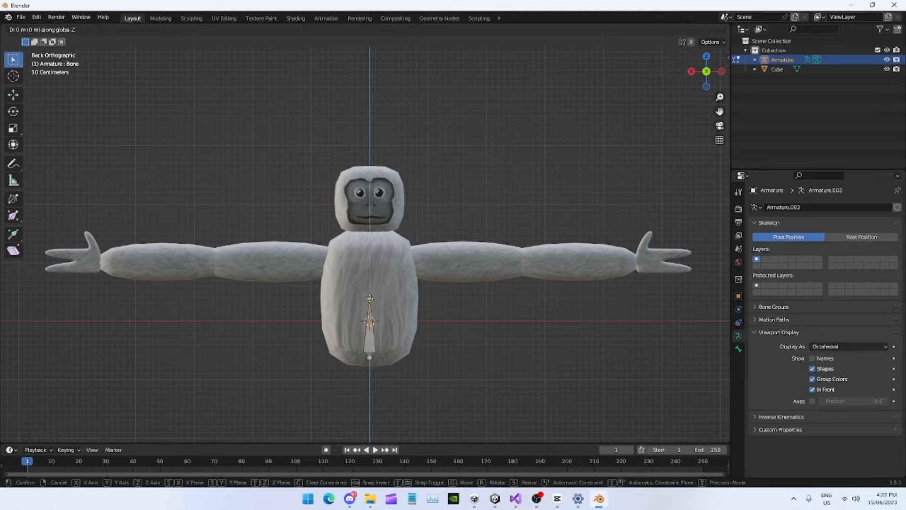
pyautogui.click(373, 249)
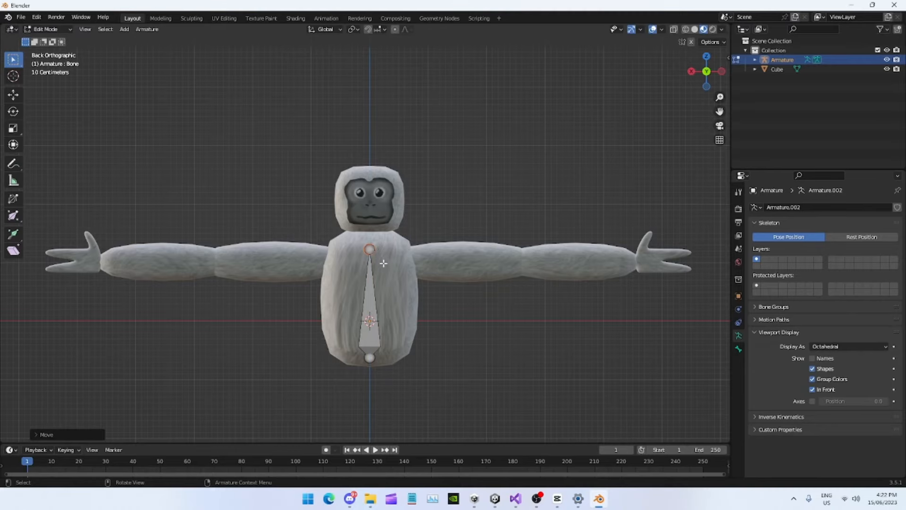
# - Extrude a shoulder bone from the spine's tip to the −X shoulder and an upper-arm bone on to the elbow
pyautogui.scroll(3, 374, 251)
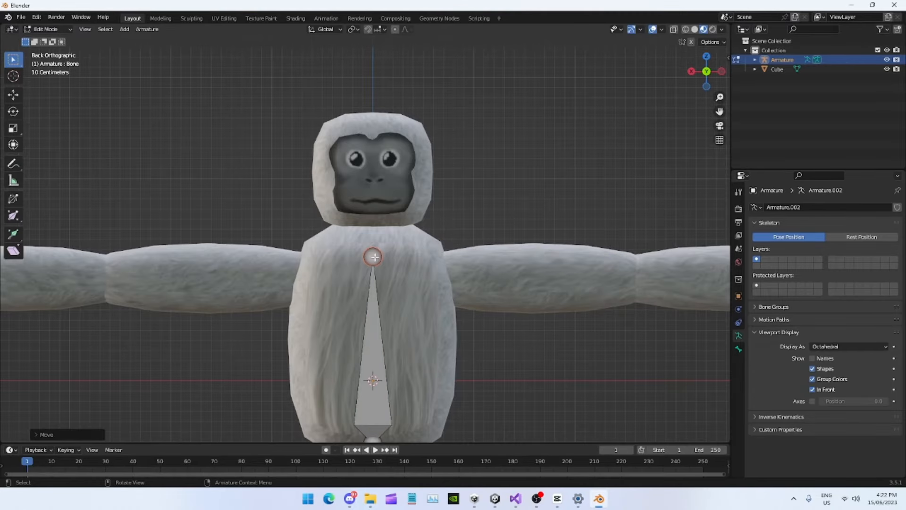
pyautogui.keyDown('shift'); pyautogui.moveTo(373, 255); pyautogui.dragTo(258, 224, button='middle'); pyautogui.keyUp('shift')
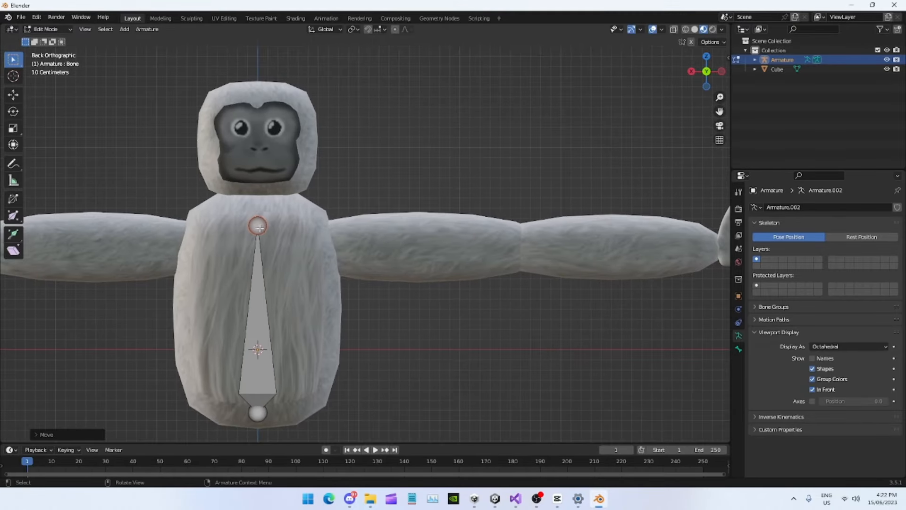
pyautogui.press('e')
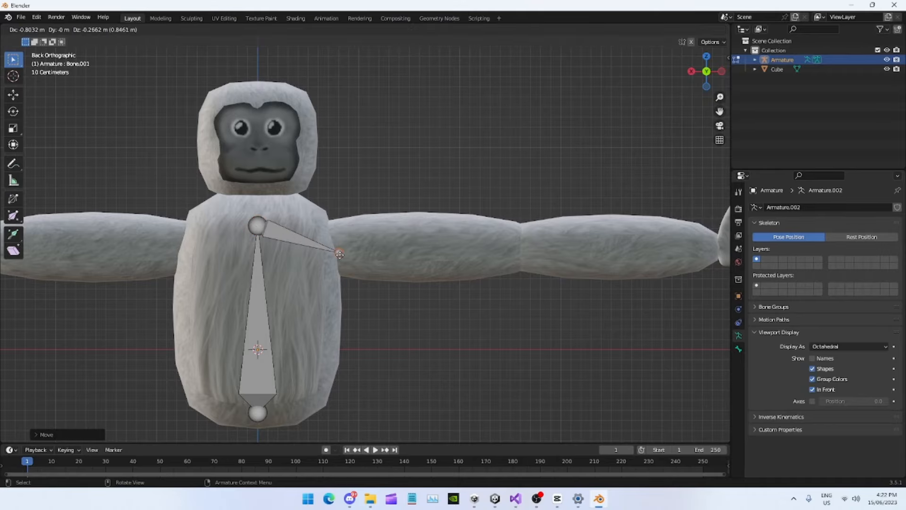
pyautogui.click(339, 253)
pyautogui.press('e')
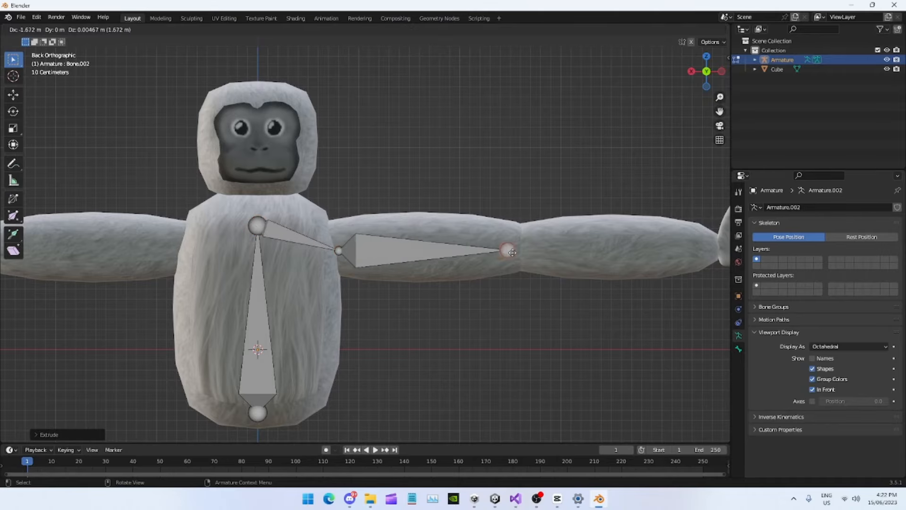
pyautogui.click(519, 252)
# - Extrude a forearm bone about 1.9 m along X from the elbow to the wrist
pyautogui.keyDown('shift'); pyautogui.moveTo(541, 245); pyautogui.dragTo(295, 237, button='middle'); pyautogui.keyUp('shift')
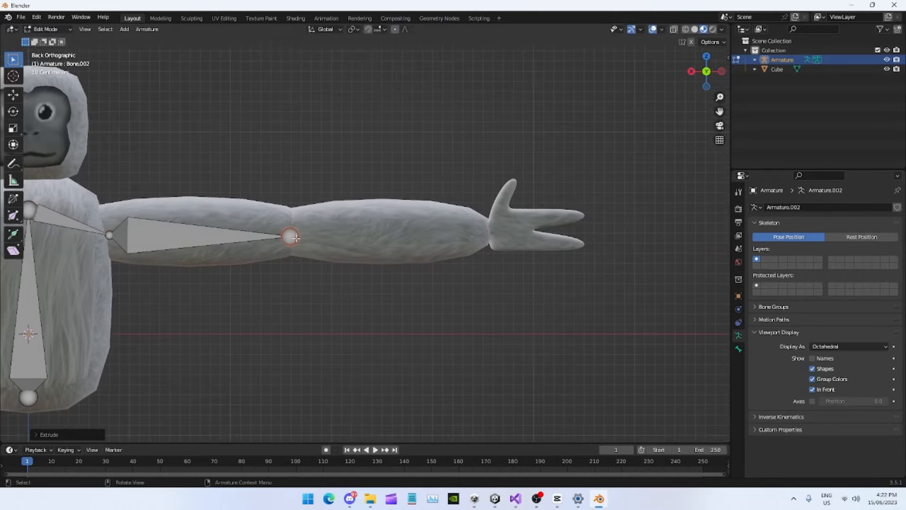
pyautogui.press('e')
pyautogui.press('x')
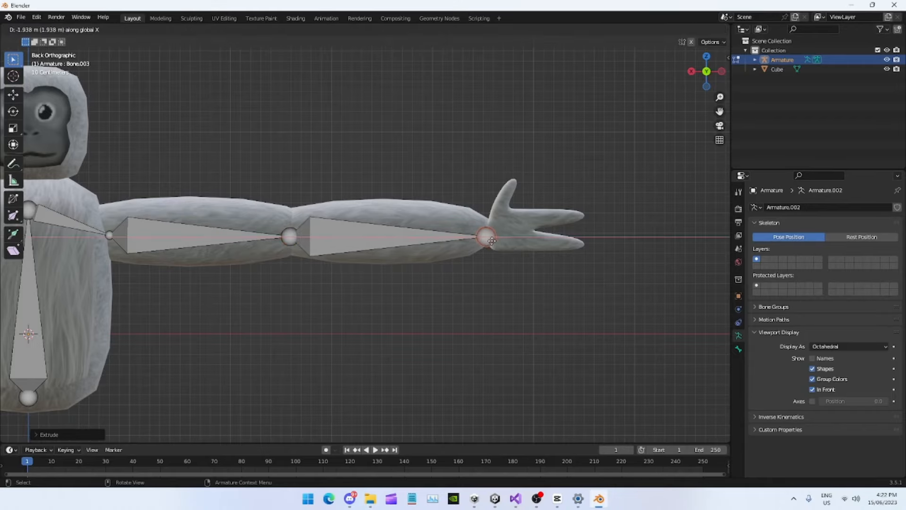
pyautogui.click(491, 242)
# - Shift the shoulder joint slightly outward along X, into the start of the arm
pyautogui.scroll(6, 568, 242)
pyautogui.keyDown('shift'); pyautogui.moveTo(567, 243); pyautogui.dragTo(364, 193, button='middle'); pyautogui.keyUp('shift')
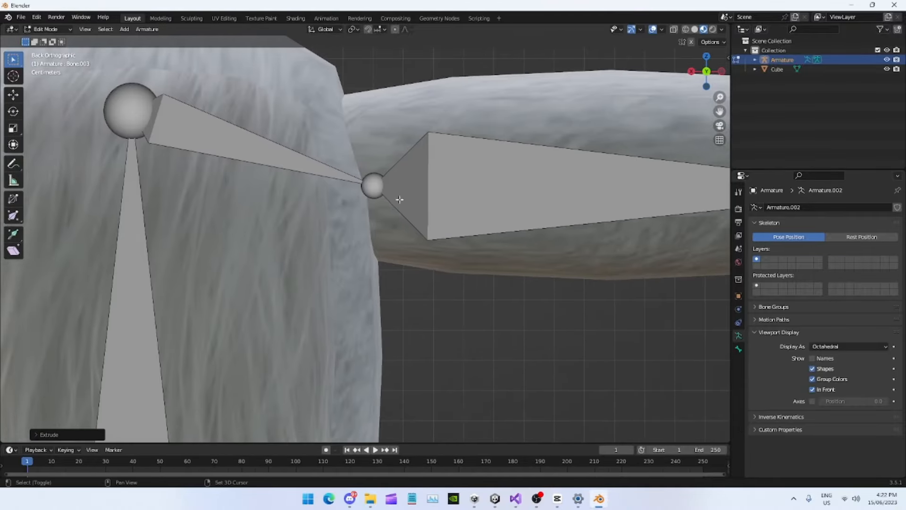
pyautogui.click(380, 187)
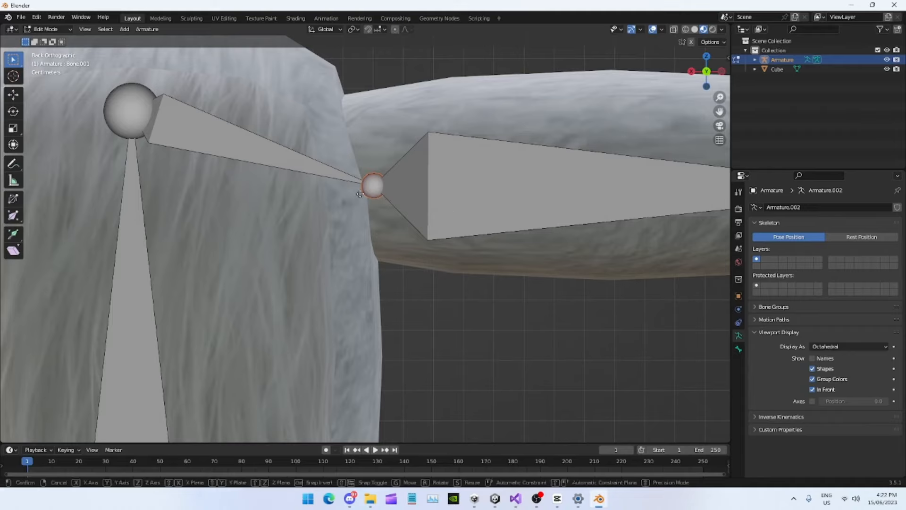
pyautogui.press('g')
pyautogui.press('x')
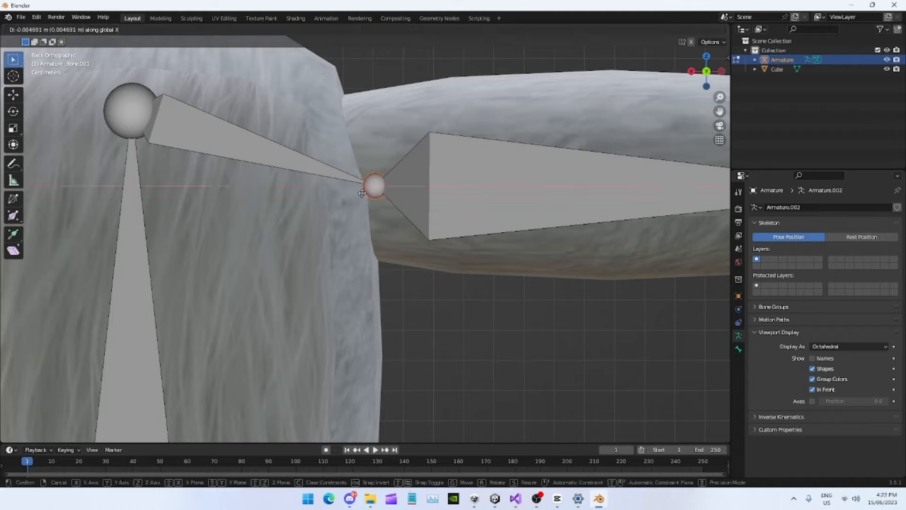
pyautogui.click(365, 194)
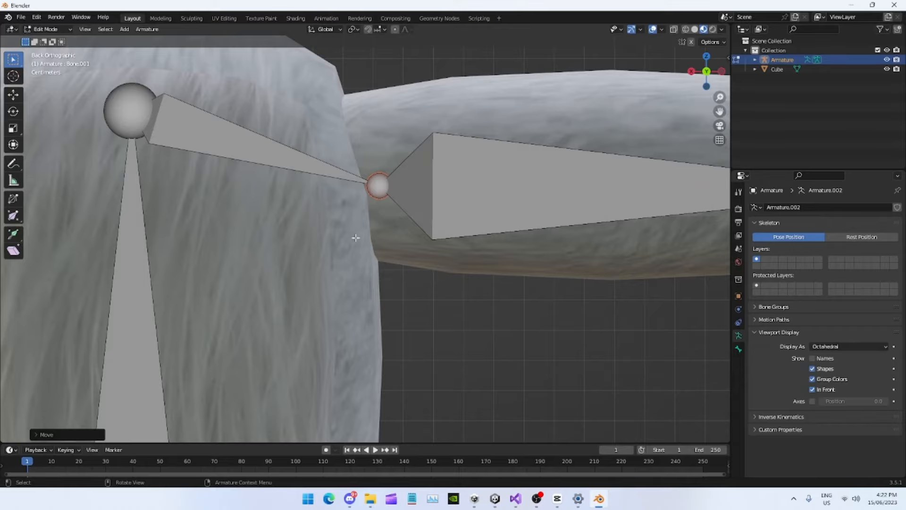
# - Fine-tune the wrist joint along X, shifting it slightly toward the hand where the forearm meets the palm
pyautogui.keyDown('shift'); pyautogui.moveTo(708, 232); pyautogui.dragTo(502, 227, button='middle'); pyautogui.keyUp('shift')
pyautogui.keyDown('shift'); pyautogui.moveTo(689, 220); pyautogui.dragTo(439, 214, button='middle'); pyautogui.keyUp('shift')
pyautogui.keyDown('shift'); pyautogui.moveTo(606, 216); pyautogui.dragTo(392, 212, button='middle'); pyautogui.keyUp('shift')
pyautogui.keyDown('shift'); pyautogui.moveTo(708, 212); pyautogui.dragTo(510, 203, button='middle'); pyautogui.keyUp('shift')
pyautogui.keyDown('shift'); pyautogui.moveTo(583, 197); pyautogui.dragTo(451, 208, button='middle'); pyautogui.keyUp('shift')
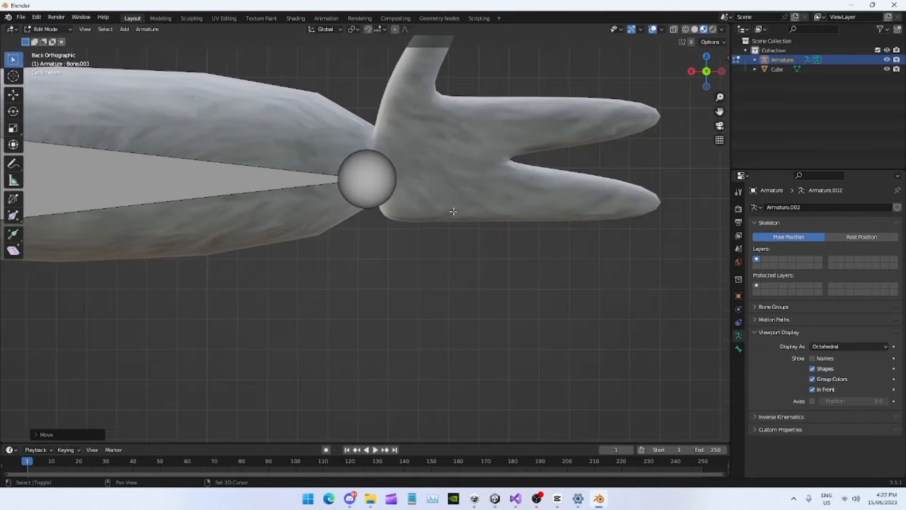
pyautogui.click(376, 181)
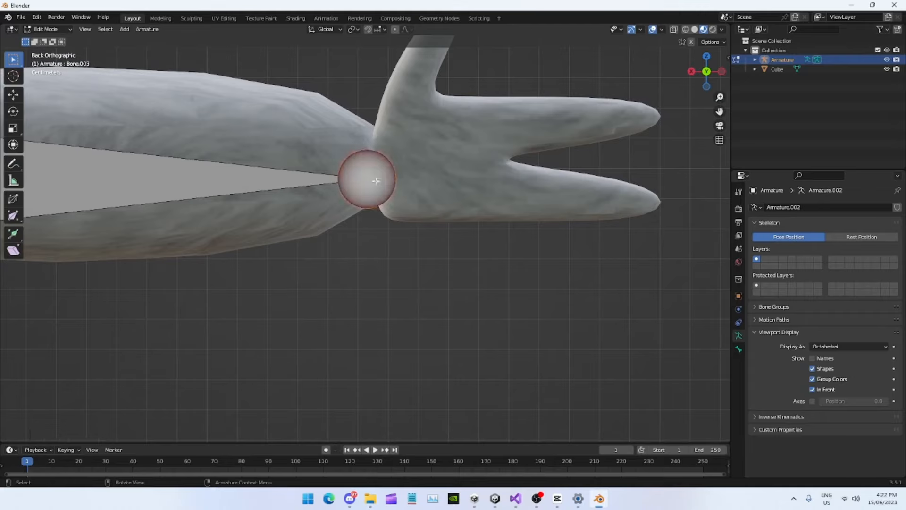
pyautogui.press('g')
pyautogui.press('x')
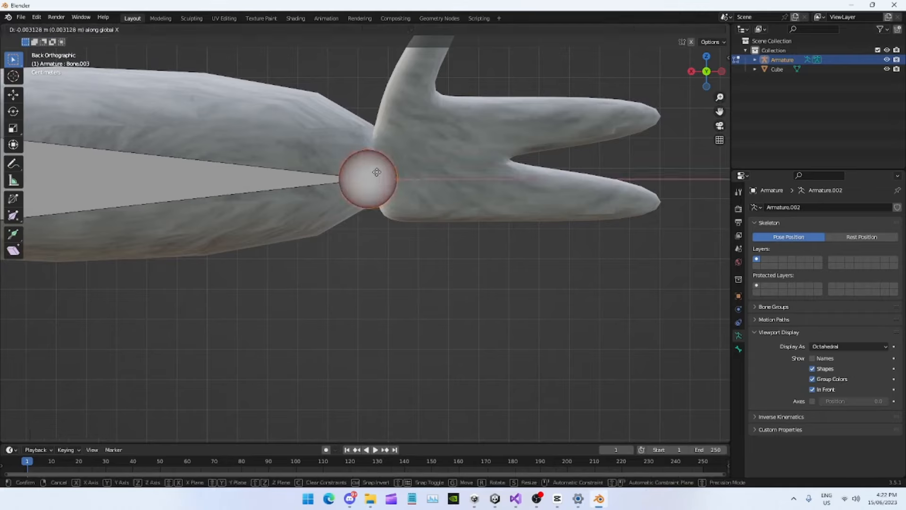
pyautogui.click(375, 169)
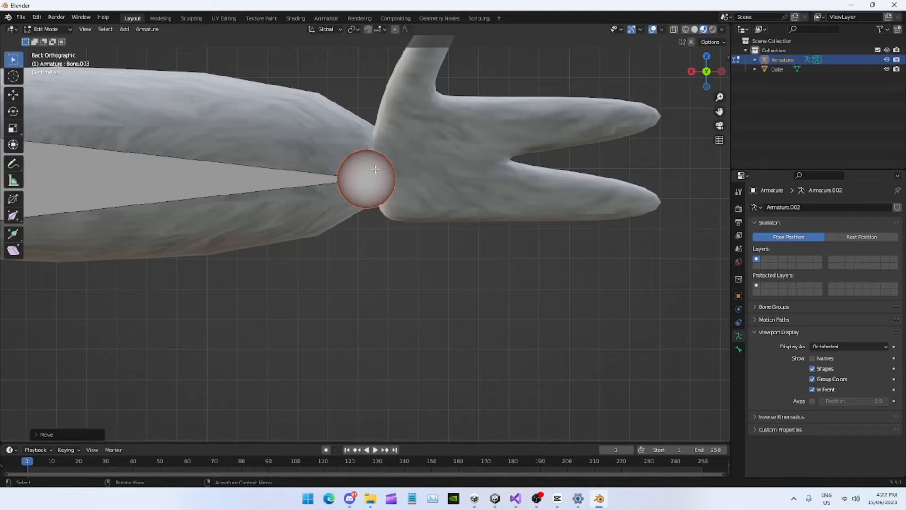
pyautogui.press('g')
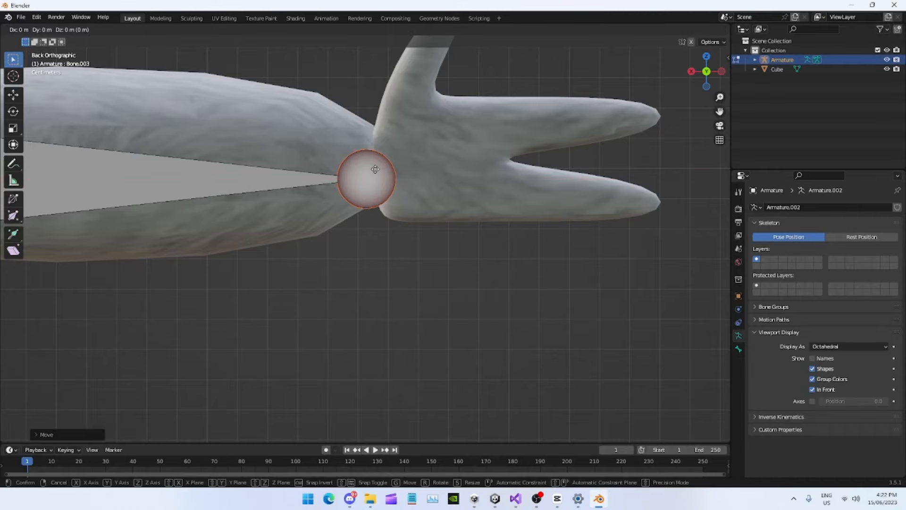
pyautogui.click(376, 171)
pyautogui.scroll(3, 382, 161)
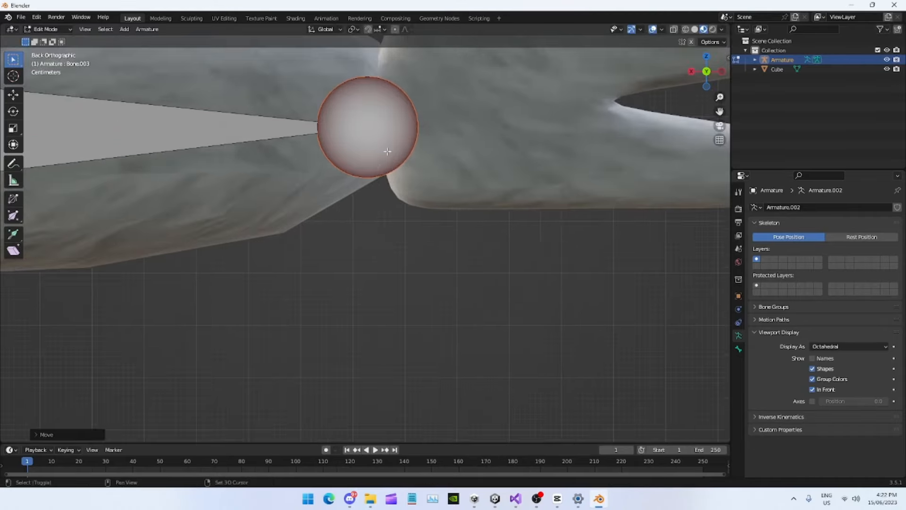
pyautogui.keyDown('shift'); pyautogui.scroll(4, 388, 151); pyautogui.keyUp('shift')
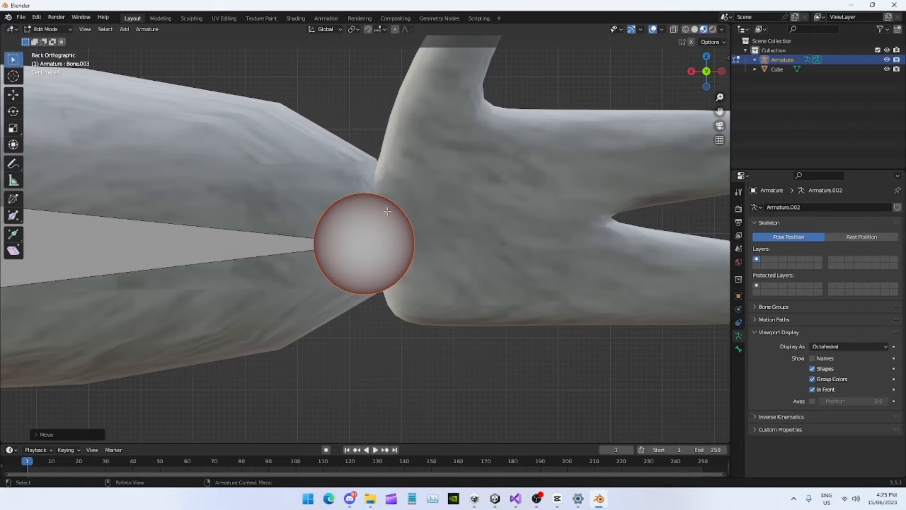
pyautogui.press('g')
pyautogui.press('x')
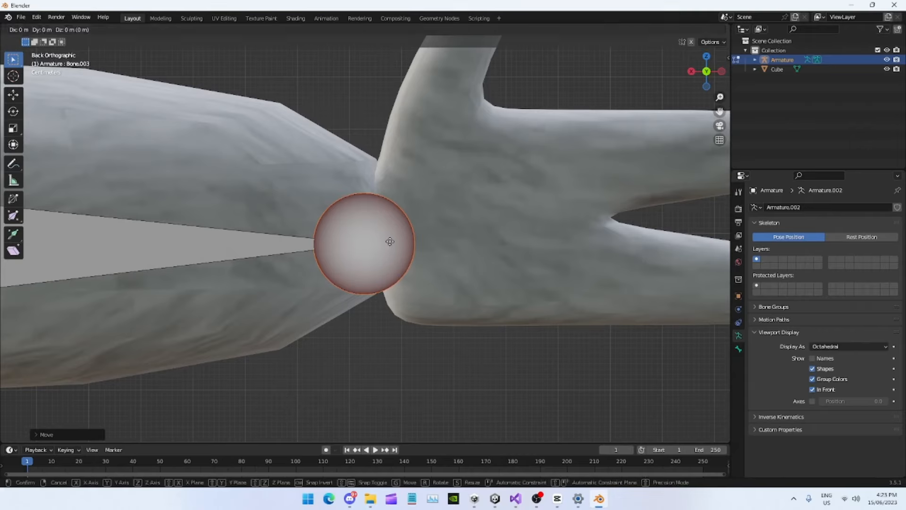
pyautogui.click(393, 241)
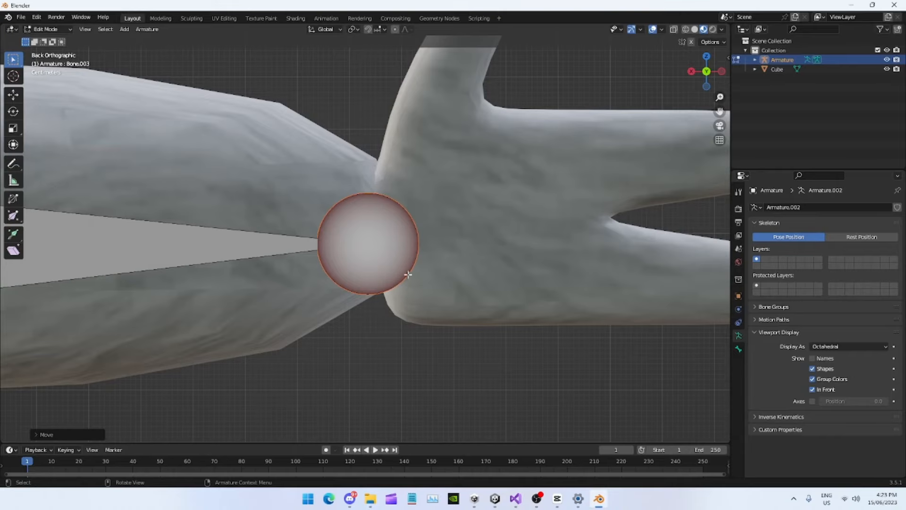
# - Extrude a hand bone about 0.39 m from the −X wrist joint to the palm's centre, just before the finger split
pyautogui.keyDown('shift'); pyautogui.scroll(-2, 405, 246); pyautogui.keyUp('shift')
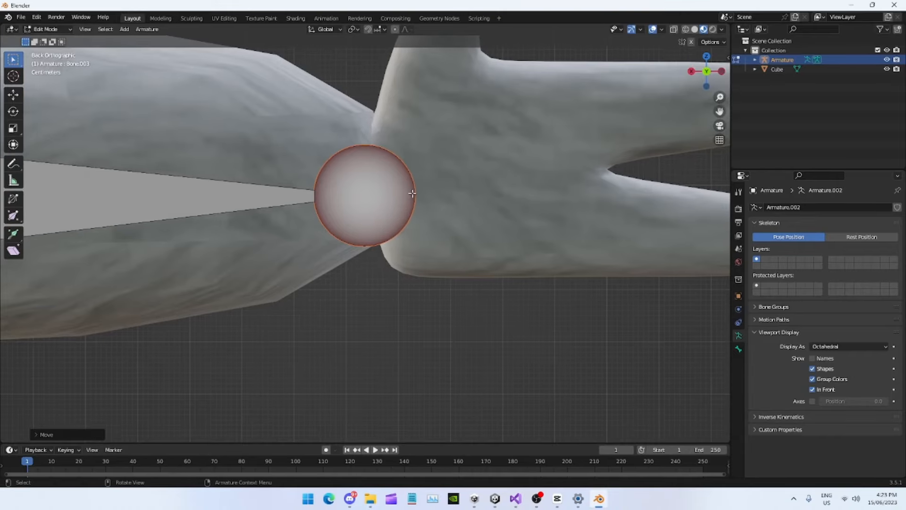
pyautogui.scroll(-3, 410, 192)
pyautogui.press('e')
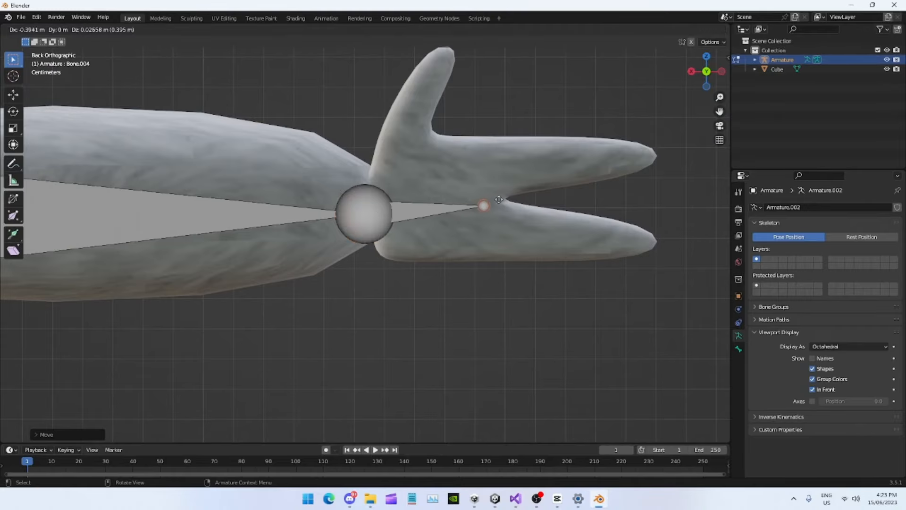
pyautogui.click(495, 198)
pyautogui.keyDown('shift'); pyautogui.moveTo(519, 229); pyautogui.dragTo(374, 204, button='middle'); pyautogui.keyUp('shift')
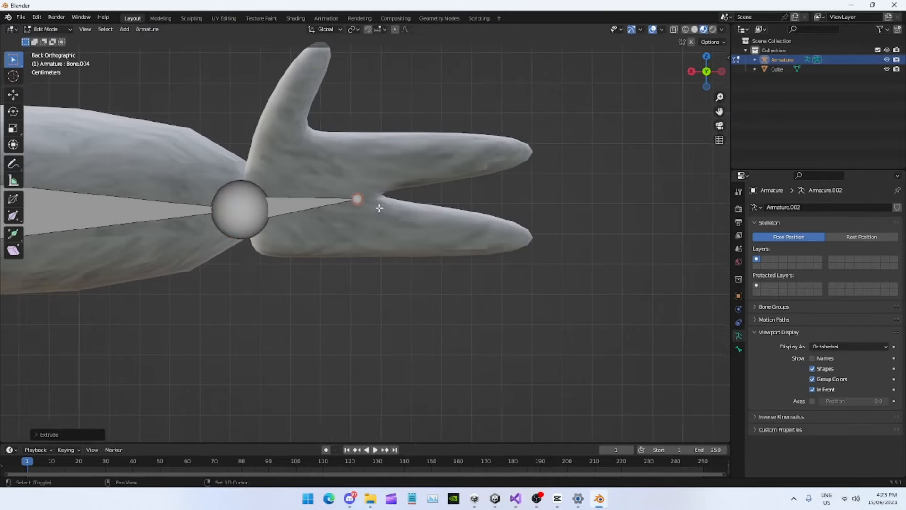
# - Extrude a bone about 0.36 m from the palm joint up to the base of the −X hand's thumb
pyautogui.press('e')
pyautogui.click(357, 198)
pyautogui.press('e')
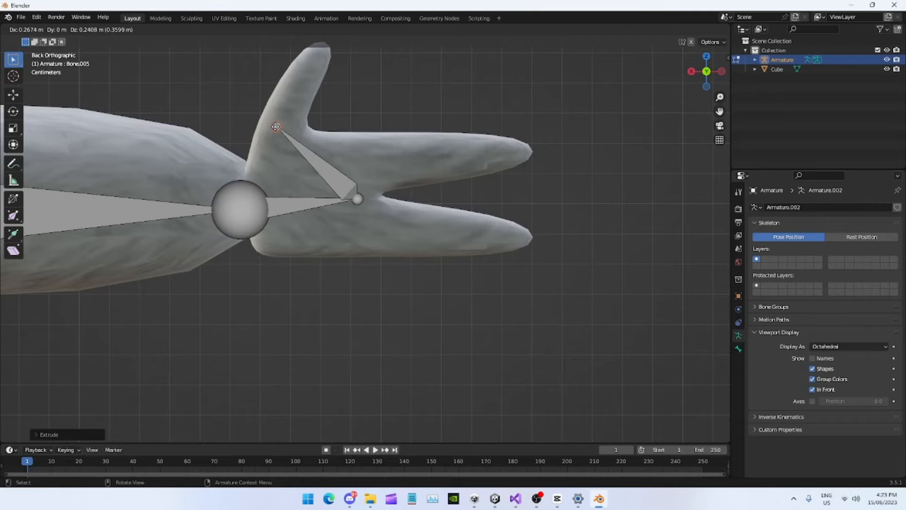
pyautogui.click(277, 126)
pyautogui.keyDown('shift'); pyautogui.moveTo(290, 127); pyautogui.dragTo(333, 194, button='middle'); pyautogui.keyUp('shift')
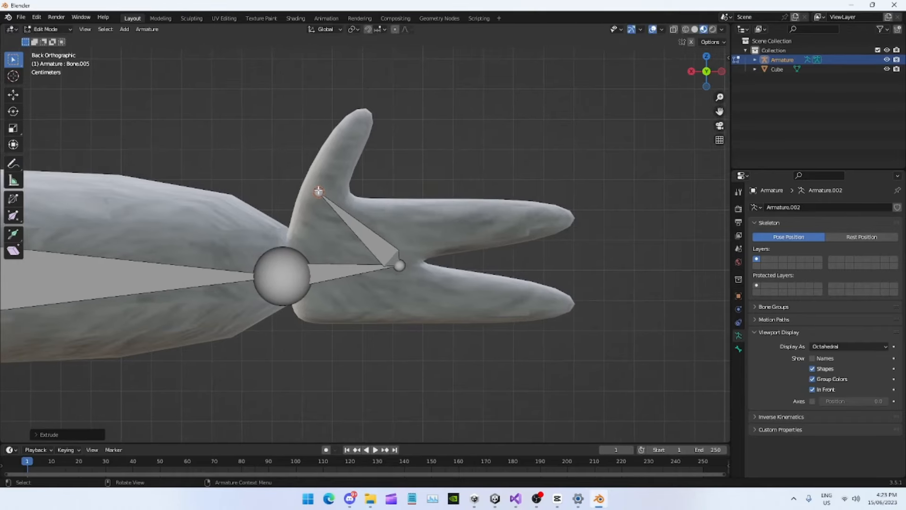
# - Extrude three successive thumb bones from the thumb's base joint along its curve to the thumb tip
pyautogui.press('e')
pyautogui.click(339, 151)
pyautogui.press('e')
pyautogui.click(356, 129)
pyautogui.press('e')
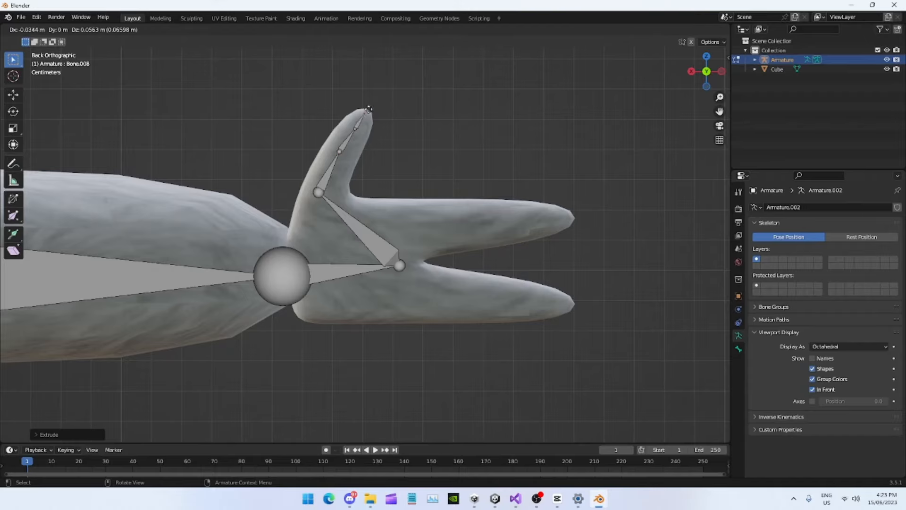
pyautogui.click(368, 109)
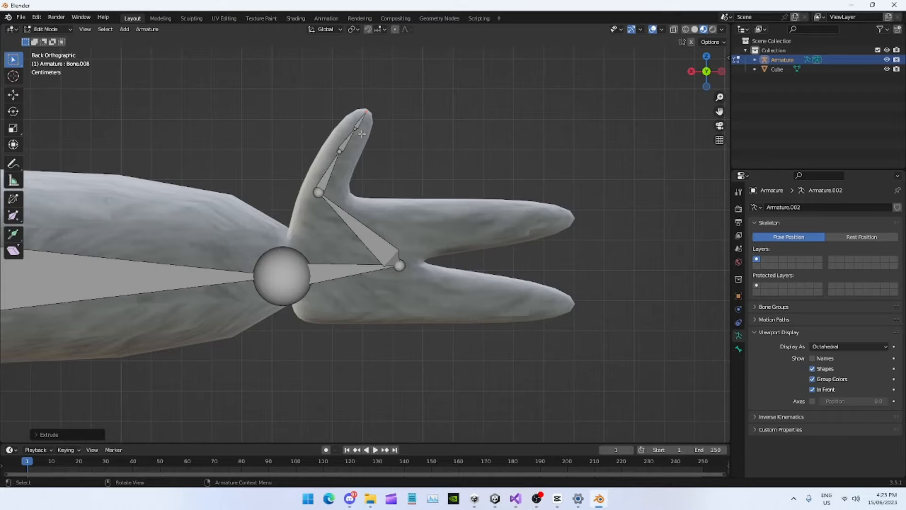
pyautogui.scroll(4, 358, 138)
pyautogui.keyDown('shift'); pyautogui.moveTo(361, 138); pyautogui.dragTo(396, 269, button='middle'); pyautogui.keyUp('shift')
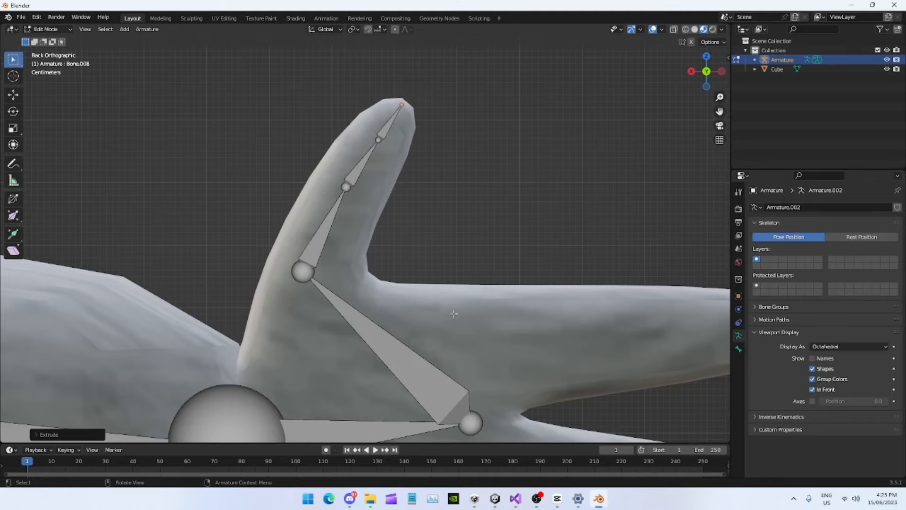
# - Extrude a short bone from the −X palm joint to the base of the upper finger
pyautogui.keyDown('shift'); pyautogui.moveTo(445, 321); pyautogui.dragTo(352, 158, button='middle'); pyautogui.keyUp('shift')
pyautogui.click(382, 261)
pyautogui.scroll(-1, 381, 260)
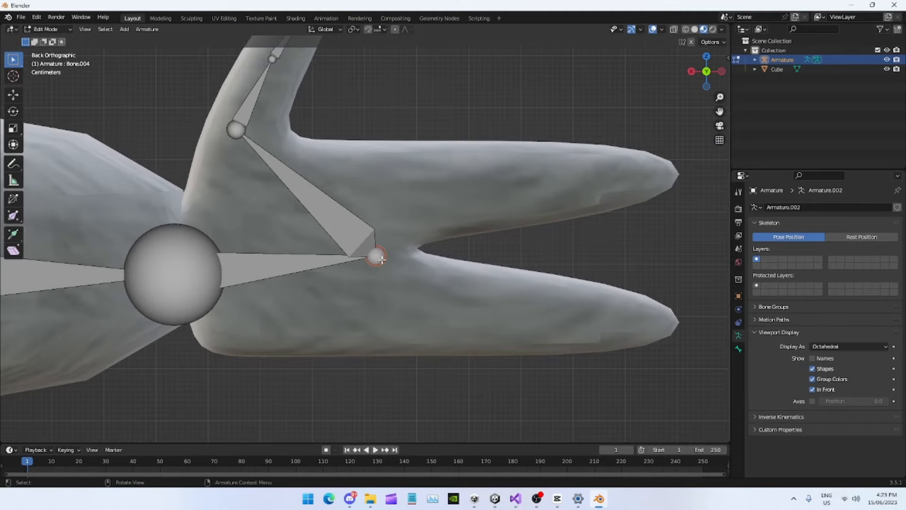
pyautogui.press('e')
pyautogui.click(418, 199)
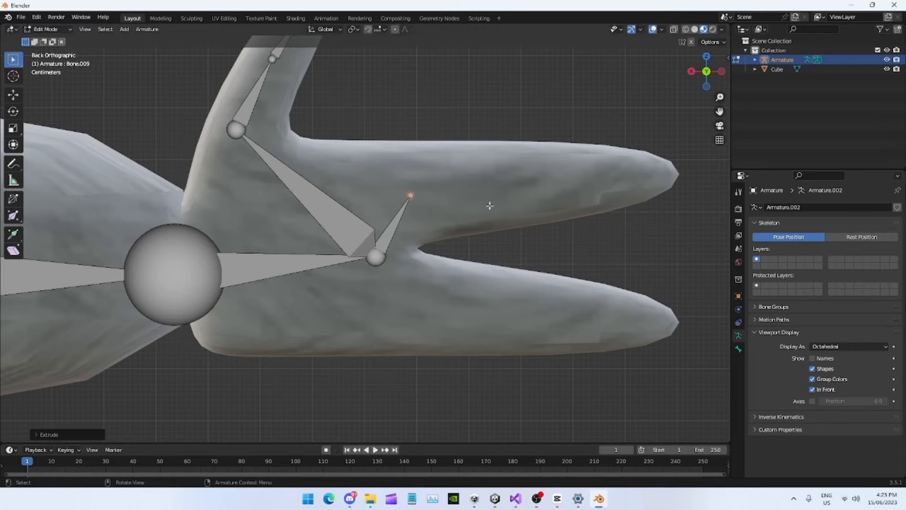
pyautogui.keyDown('shift'); pyautogui.moveTo(484, 205); pyautogui.dragTo(385, 208, button='middle'); pyautogui.keyUp('shift')
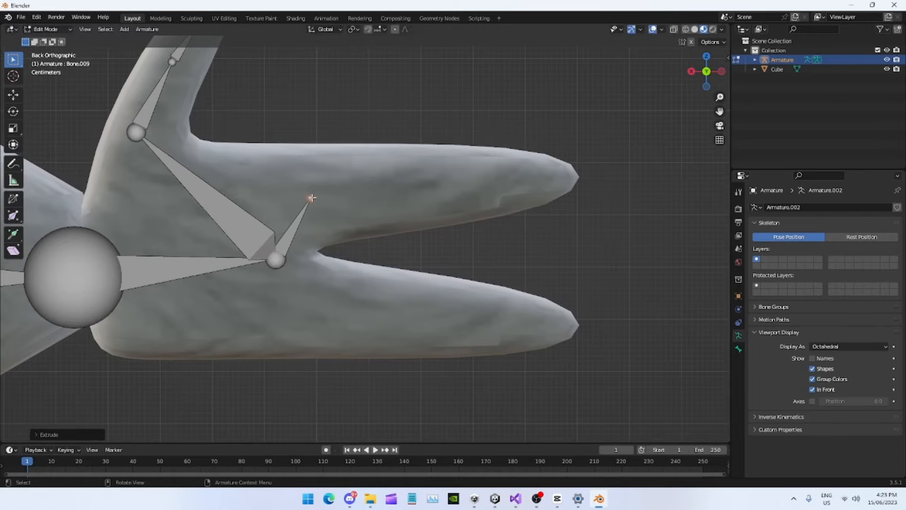
# - Extrude the upper finger's first segment along X from its base joint and raise the segment's end slightly to centre it
pyautogui.press('e')
pyautogui.press('x')
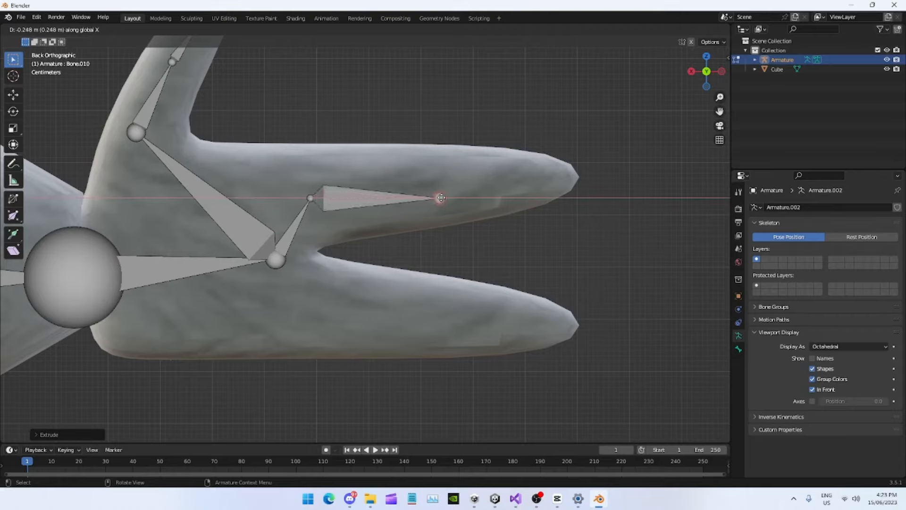
pyautogui.click(422, 193)
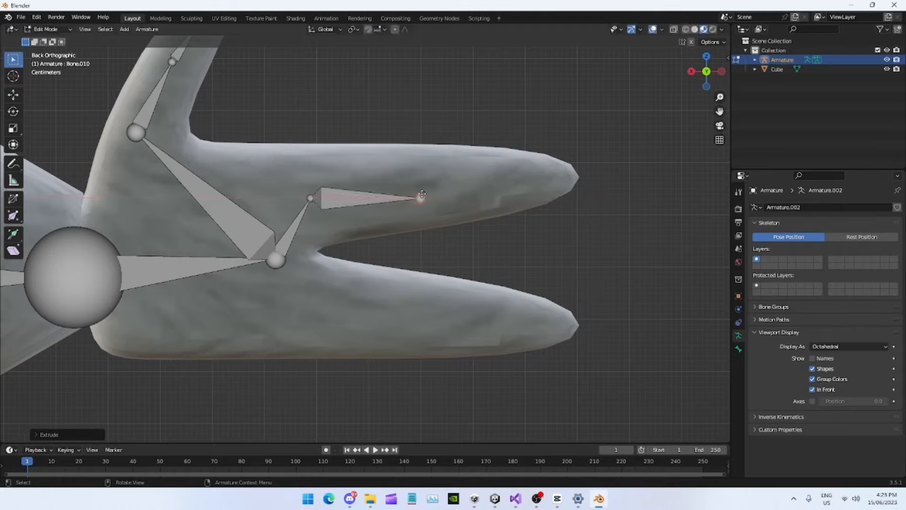
pyautogui.press('g')
pyautogui.click(421, 192)
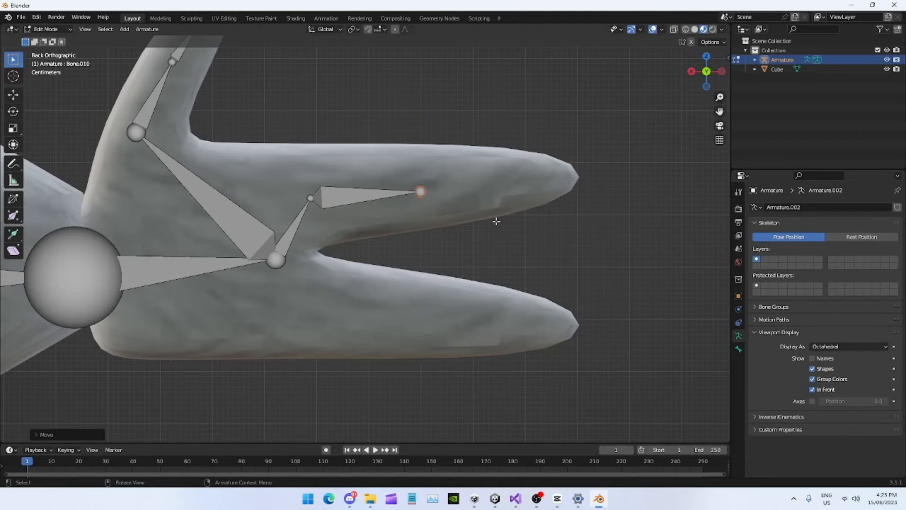
# - Extrude a second upper-finger segment about 0.16 m long and a last segment ending at the fingertip
pyautogui.keyDown('shift'); pyautogui.moveTo(496, 221); pyautogui.dragTo(427, 229, button='middle'); pyautogui.keyUp('shift')
pyautogui.press('e')
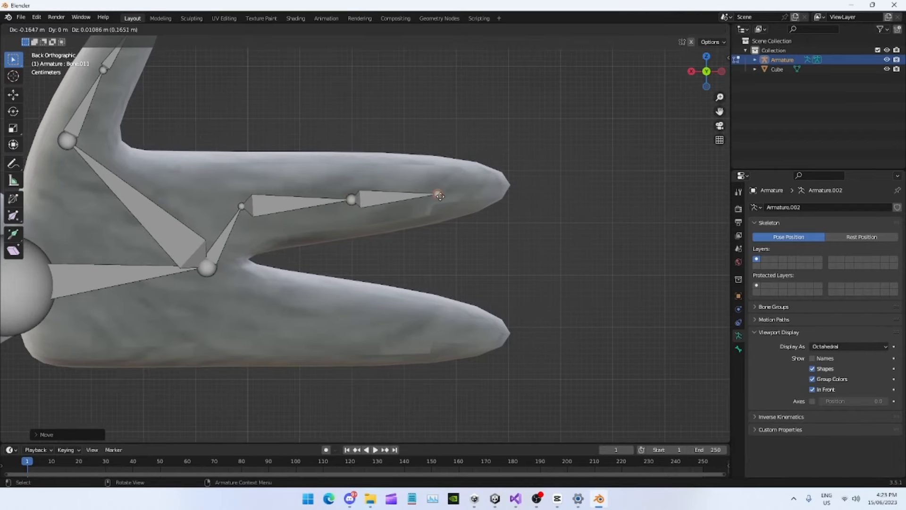
pyautogui.click(437, 193)
pyautogui.press('e')
pyautogui.click(508, 186)
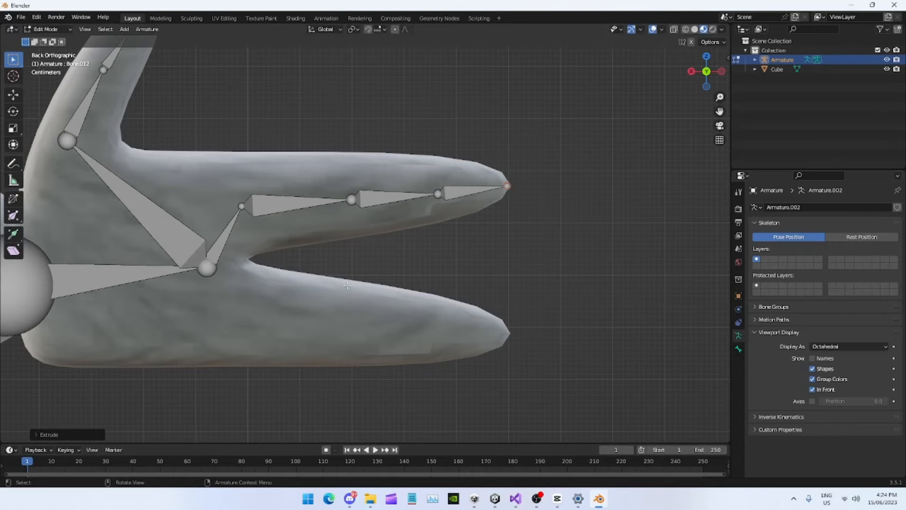
# - Extrude a bone from the −X palm joint to the lower finger's base and three segments along the finger to its tip
pyautogui.keyDown('shift'); pyautogui.moveTo(206, 300); pyautogui.dragTo(236, 248, button='middle'); pyautogui.keyUp('shift')
pyautogui.click(236, 218)
pyautogui.press('e')
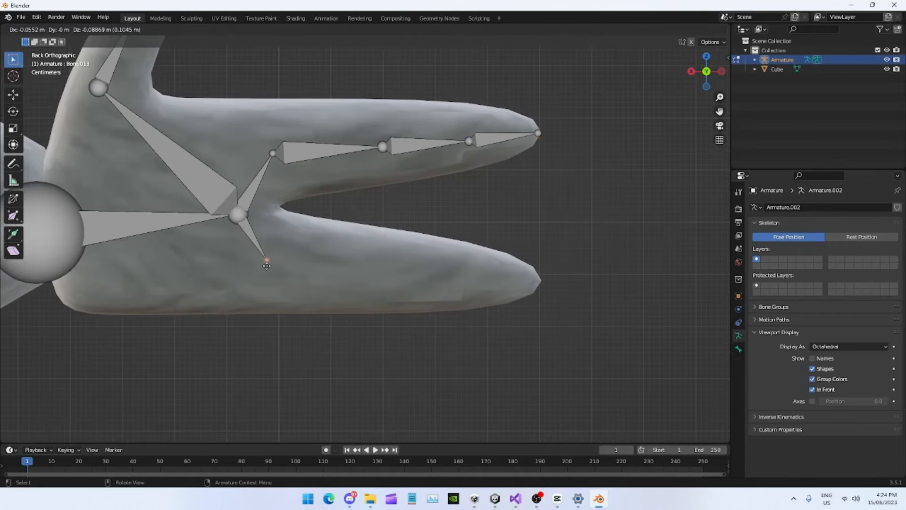
pyautogui.click(266, 260)
pyautogui.press('e')
pyautogui.click(355, 270)
pyautogui.press('e')
pyautogui.click(441, 271)
pyautogui.press('e')
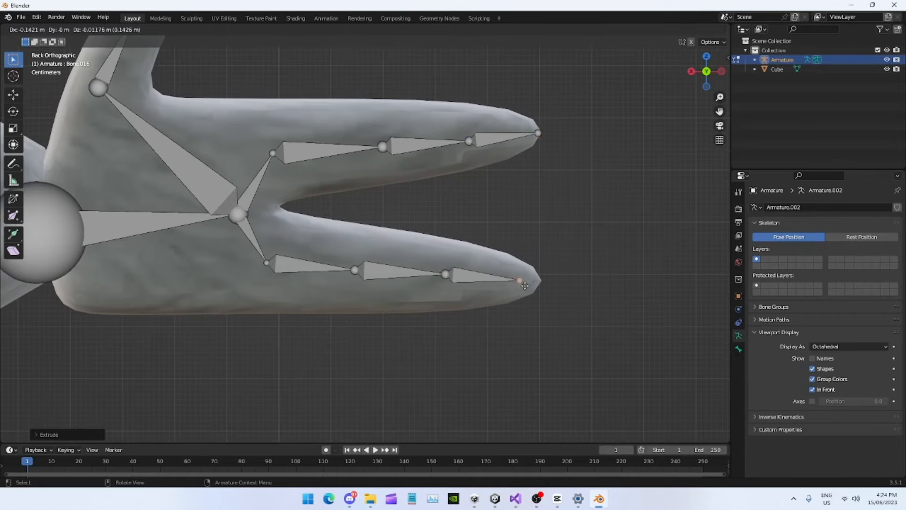
pyautogui.click(535, 278)
# - Extrude a shoulder bone from the spine's top joint to the +X shoulder at the edge of the torso
pyautogui.scroll(-3, 268, 265)
pyautogui.scroll(8, 267, 266)
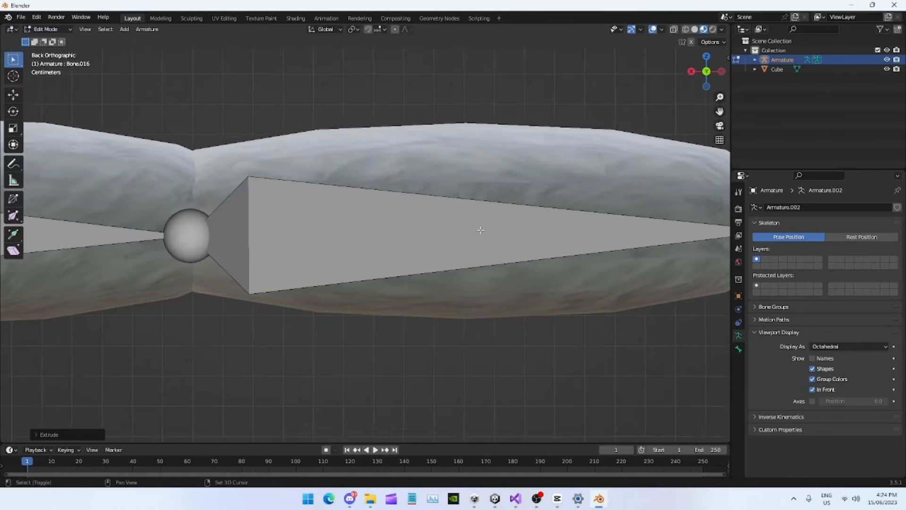
pyautogui.keyDown('shift'); pyautogui.moveTo(558, 229); pyautogui.dragTo(465, 225, button='middle'); pyautogui.keyUp('shift')
pyautogui.scroll(-2, 311, 236)
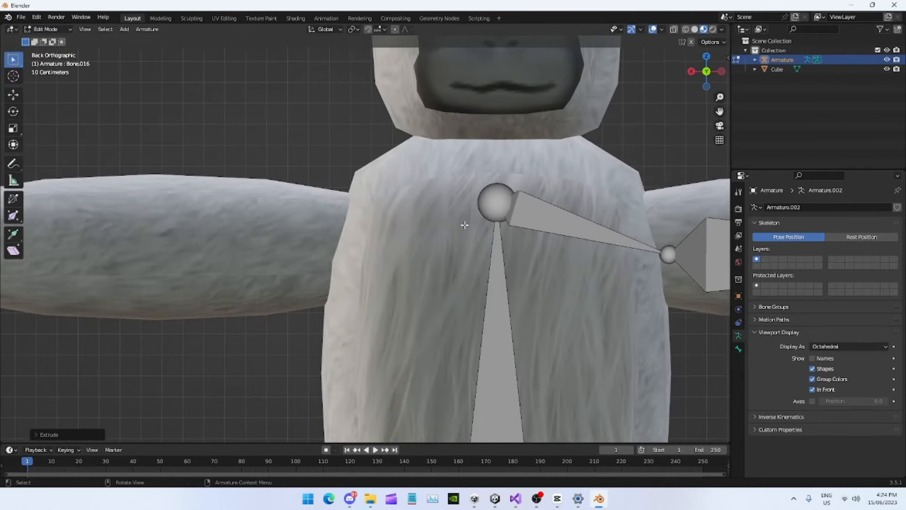
pyautogui.click(496, 202)
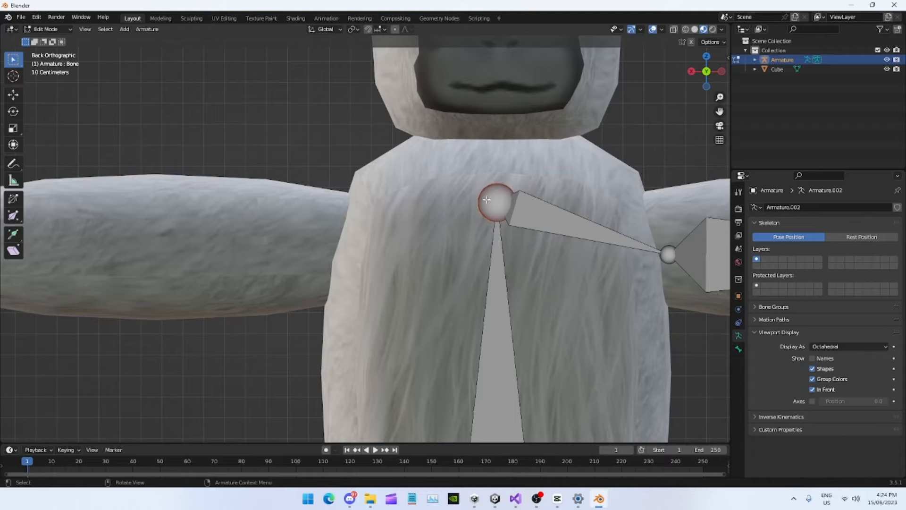
pyautogui.press('e')
pyautogui.click(326, 245)
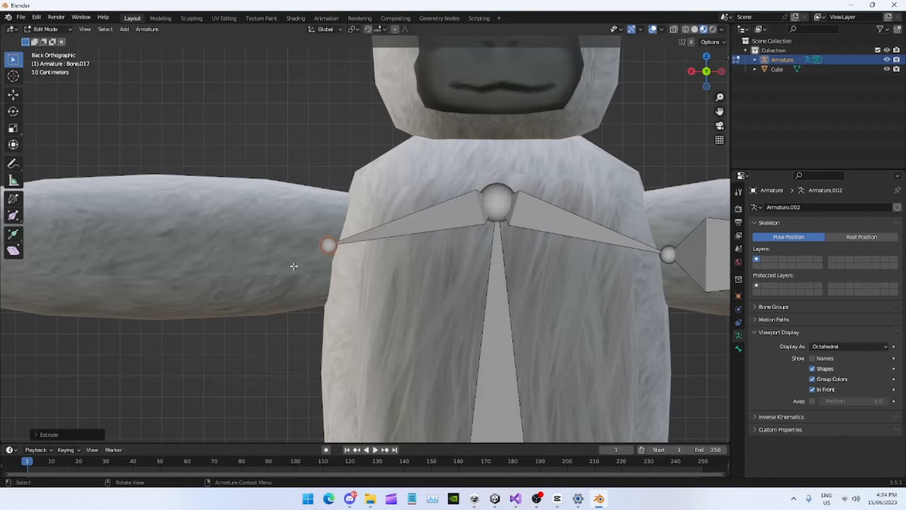
# - Extrude an upper-arm bone from the +X shoulder to the elbow and a forearm bone about 1.95 m long to the wrist
pyautogui.keyDown('shift'); pyautogui.moveTo(325, 246); pyautogui.dragTo(625, 236, button='middle'); pyautogui.keyUp('shift')
pyautogui.press('e')
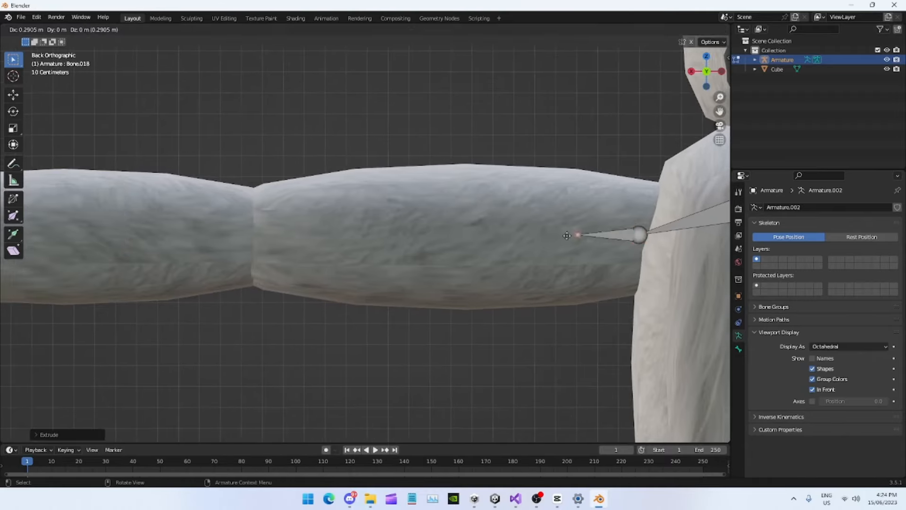
pyautogui.click(252, 238)
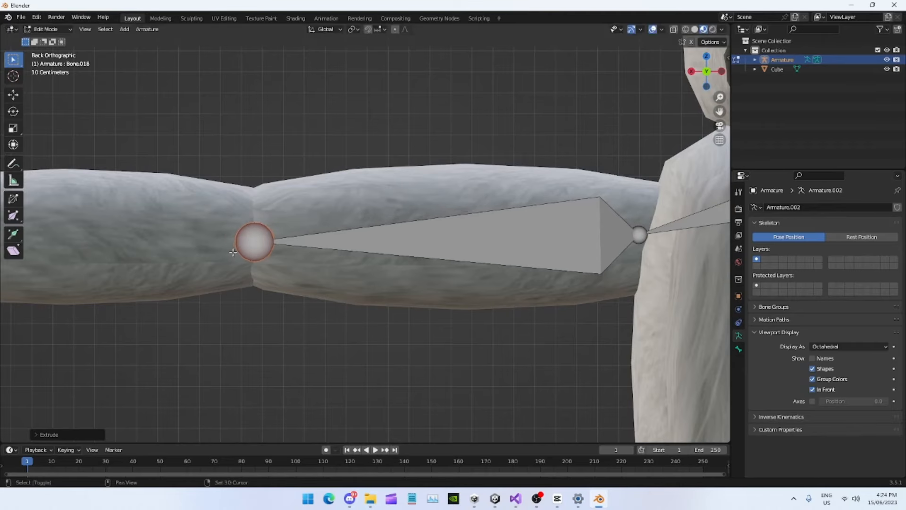
pyautogui.keyDown('shift'); pyautogui.moveTo(252, 239); pyautogui.dragTo(686, 240, button='middle'); pyautogui.keyUp('shift')
pyautogui.press('e')
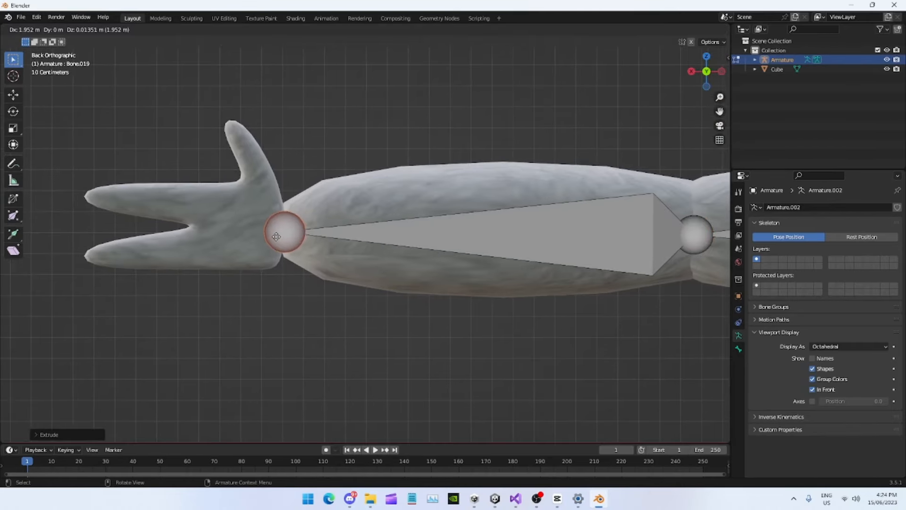
pyautogui.click(280, 237)
# - Extrude a hand bone from the +X wrist joint to the palm's centre, just before the finger split
pyautogui.keyDown('shift'); pyautogui.moveTo(280, 238); pyautogui.dragTo(401, 240, button='middle'); pyautogui.keyUp('shift')
pyautogui.press('e')
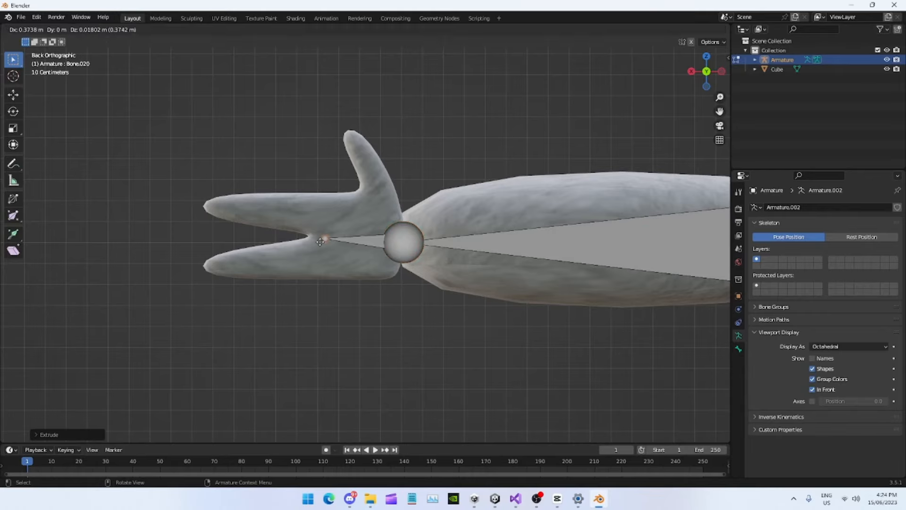
pyautogui.click(329, 242)
# - Extrude a bone from the +X palm joint to the thumb's base and three thumb segments up to its tip
pyautogui.press('e')
pyautogui.click(385, 187)
pyautogui.press('e')
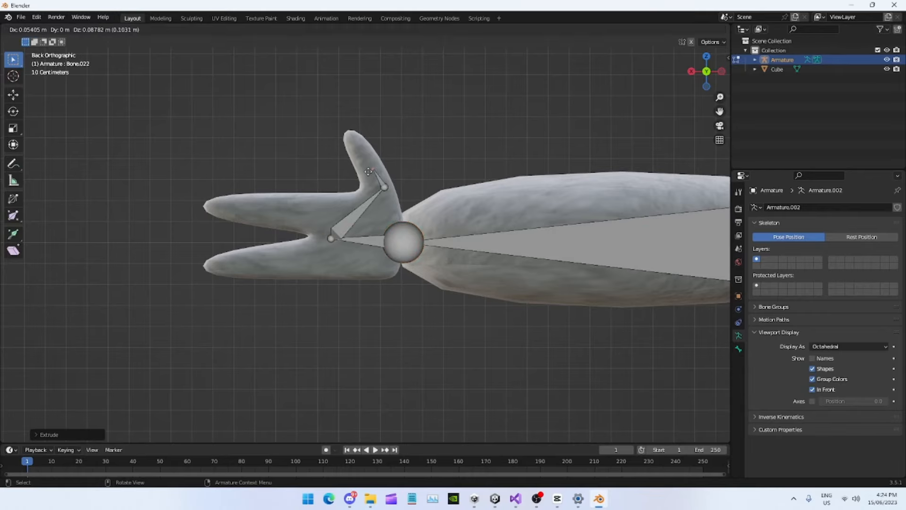
pyautogui.click(355, 148)
pyautogui.press('e')
pyautogui.click(344, 137)
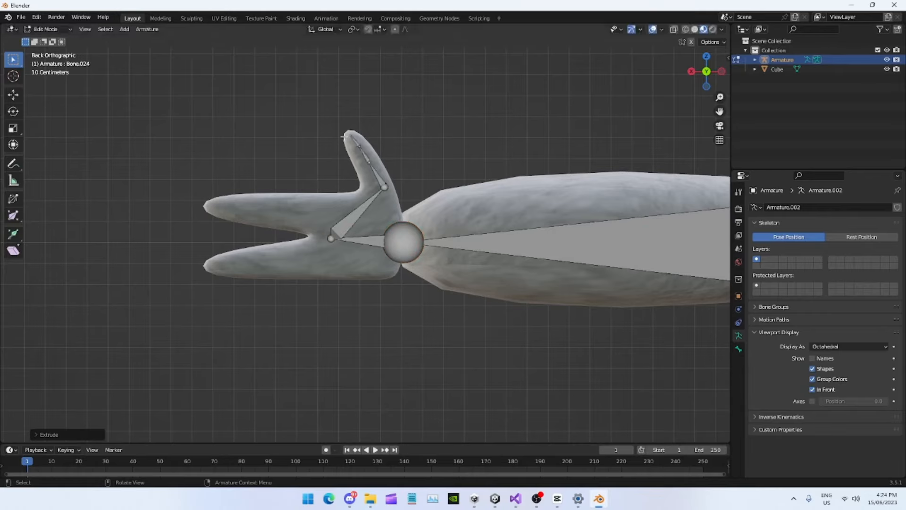
# - Extrude a bone from the +X palm joint to the upper finger's base and three segments along the finger to its tip
pyautogui.click(331, 238)
pyautogui.press('e')
pyautogui.click(309, 211)
pyautogui.press('e')
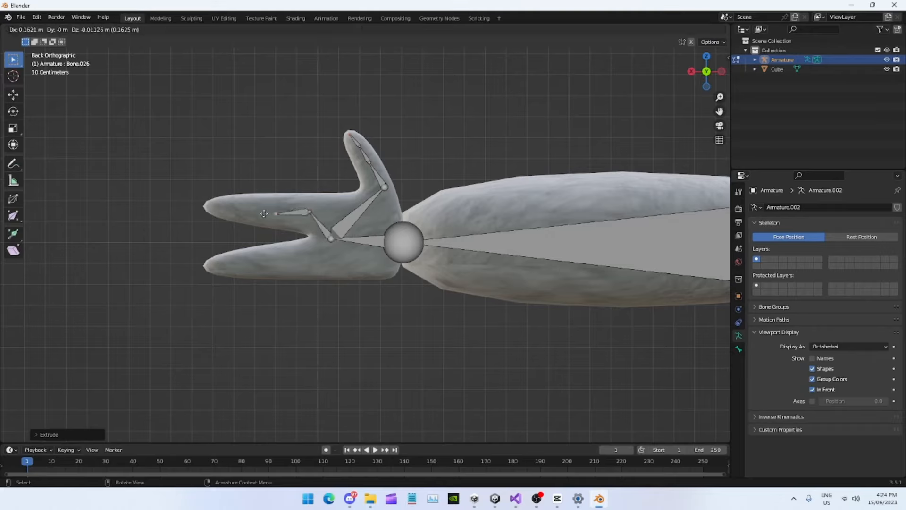
pyautogui.click(267, 210)
pyautogui.press('e')
pyautogui.click(225, 209)
pyautogui.press('e')
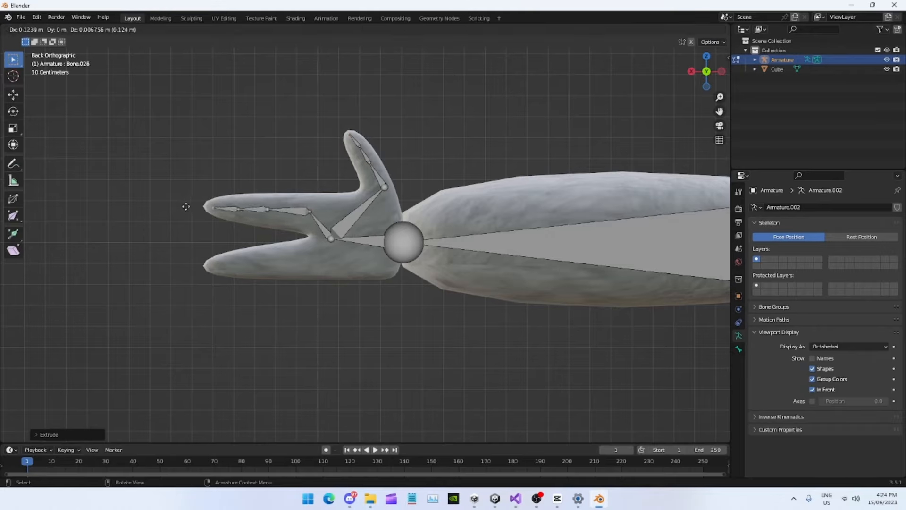
pyautogui.click(186, 204)
# - Extrude a bone from the +X palm joint to the lower finger's base and three segments along the finger to its tip
pyautogui.click(328, 239)
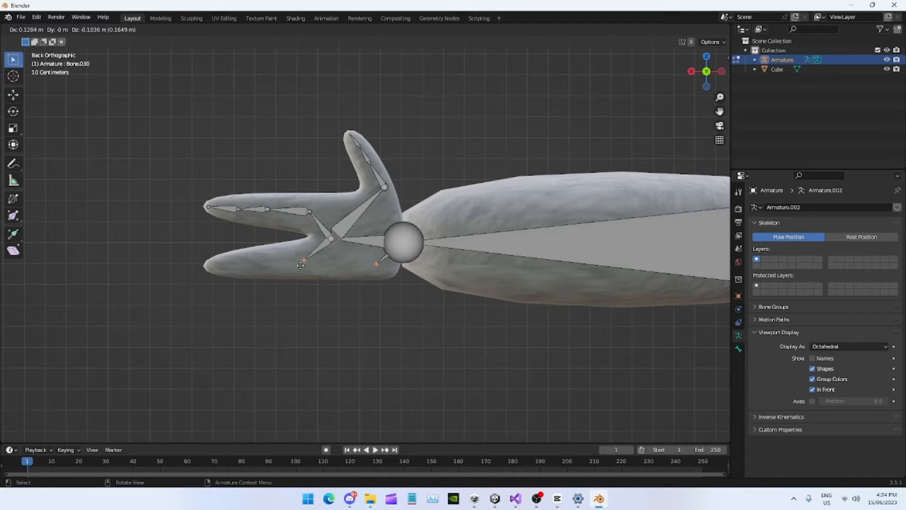
pyautogui.click(324, 249)
pyautogui.press('e')
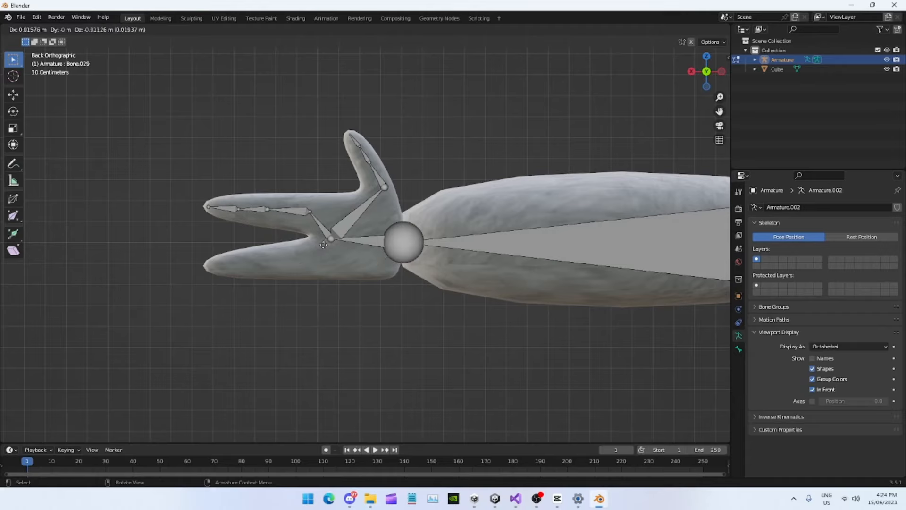
pyautogui.click(306, 261)
pyautogui.press('e')
pyautogui.click(250, 266)
pyautogui.press('e')
pyautogui.click(203, 269)
pyautogui.press('e')
pyautogui.click(178, 269)
# - Extrude a neck bone about 0.28 m straight up from the spine's top joint to the base of the head
pyautogui.scroll(-2, 421, 304)
pyautogui.keyDown('shift'); pyautogui.moveTo(421, 304); pyautogui.dragTo(2, 298, button='middle'); pyautogui.keyUp('shift')
pyautogui.scroll(-2, 512, 266)
pyautogui.keyDown('shift'); pyautogui.moveTo(512, 266); pyautogui.dragTo(424, 264, button='middle'); pyautogui.keyUp('shift')
pyautogui.keyDown('shift'); pyautogui.moveTo(482, 287); pyautogui.dragTo(389, 285, button='middle'); pyautogui.keyUp('shift')
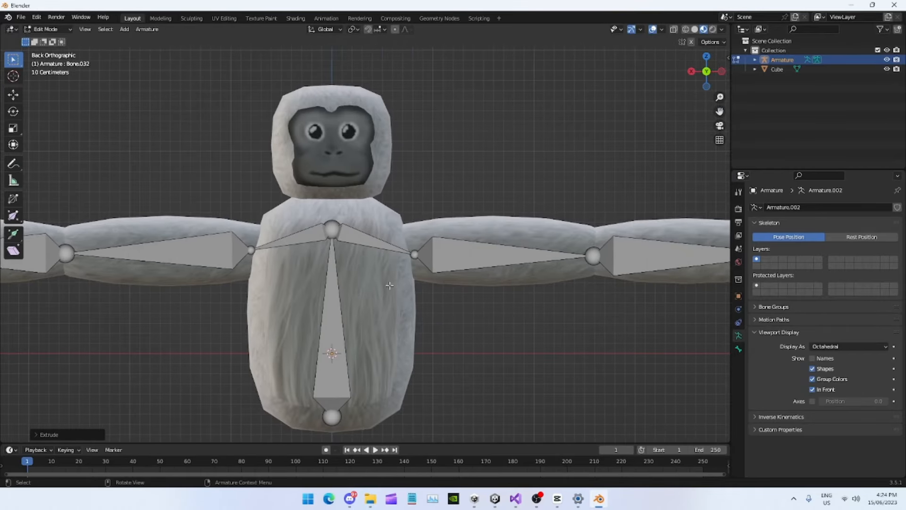
pyautogui.keyDown('shift'); pyautogui.moveTo(349, 241); pyautogui.dragTo(357, 260, button='middle'); pyautogui.keyUp('shift')
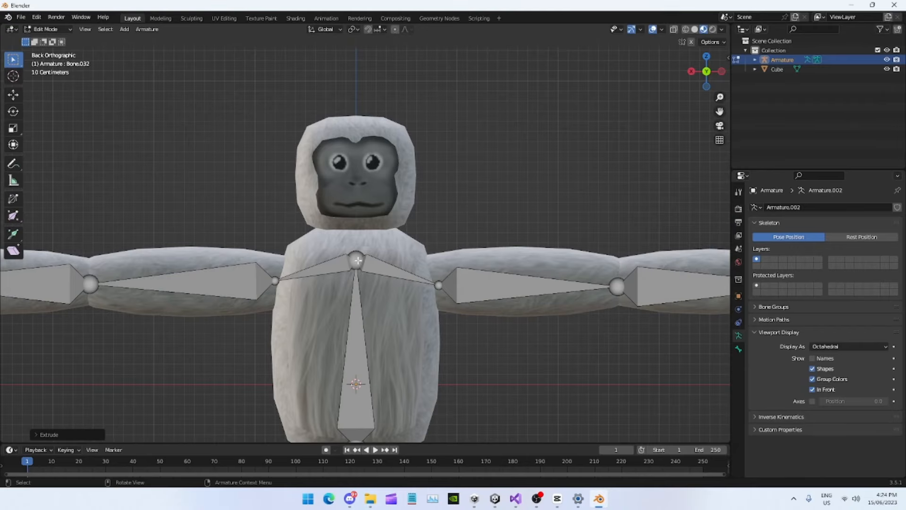
pyautogui.press('e')
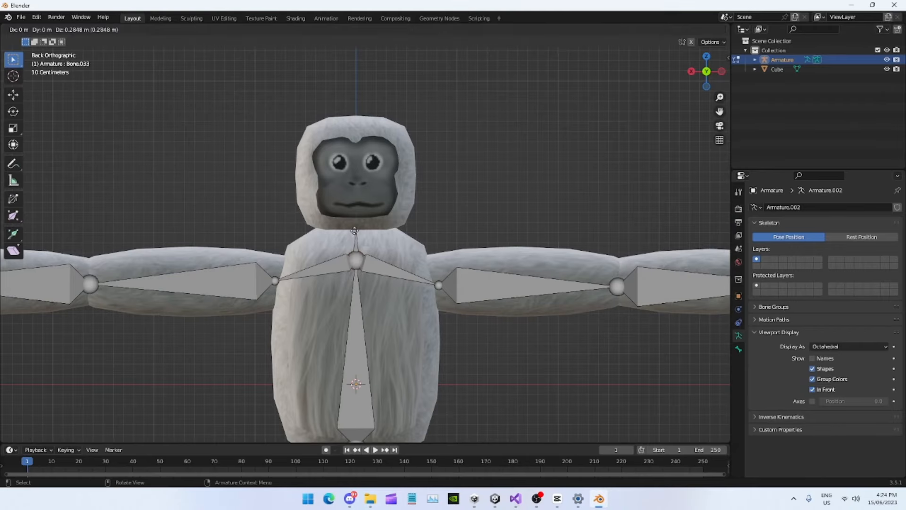
pyautogui.click(355, 229)
# - Extrude a head bone straight up from the neck joint to the top of the head
pyautogui.keyDown('shift'); pyautogui.moveTo(355, 229); pyautogui.dragTo(385, 283, button='middle'); pyautogui.keyUp('shift')
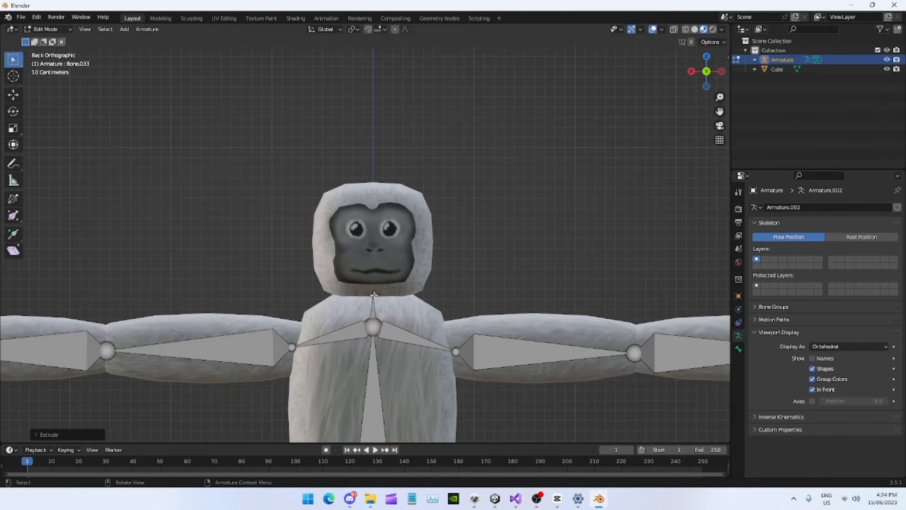
pyautogui.press('e')
pyautogui.click(374, 186)
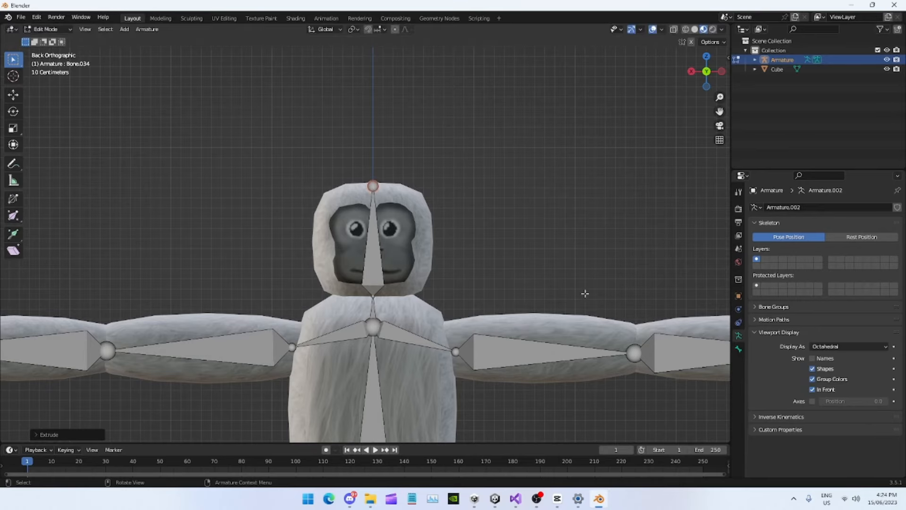
# - Rename the hand bone on the -X side as LHand
pyautogui.keyDown('shift'); pyautogui.moveTo(430, 380); pyautogui.dragTo(418, 263, button='middle'); pyautogui.keyUp('shift')
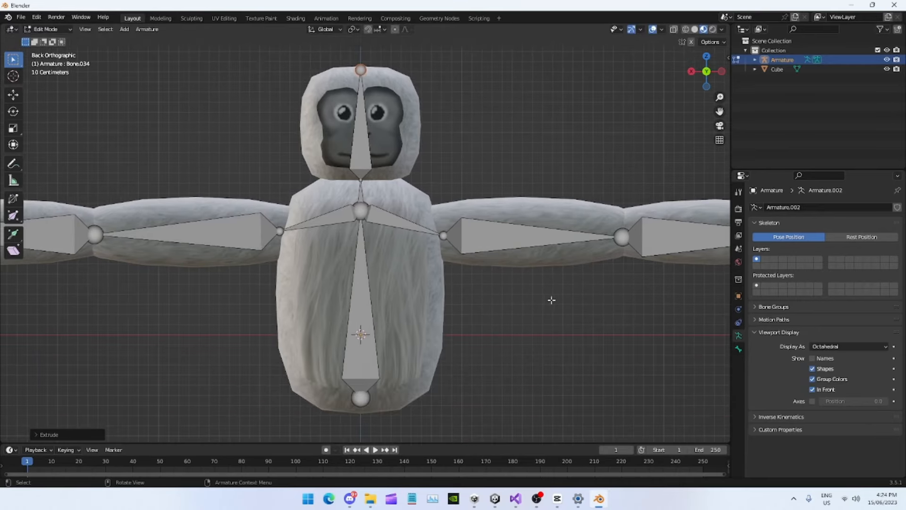
pyautogui.keyDown('shift'); pyautogui.moveTo(541, 300); pyautogui.dragTo(326, 283, button='middle'); pyautogui.keyUp('shift')
pyautogui.scroll(1, 506, 264)
pyautogui.click(459, 233)
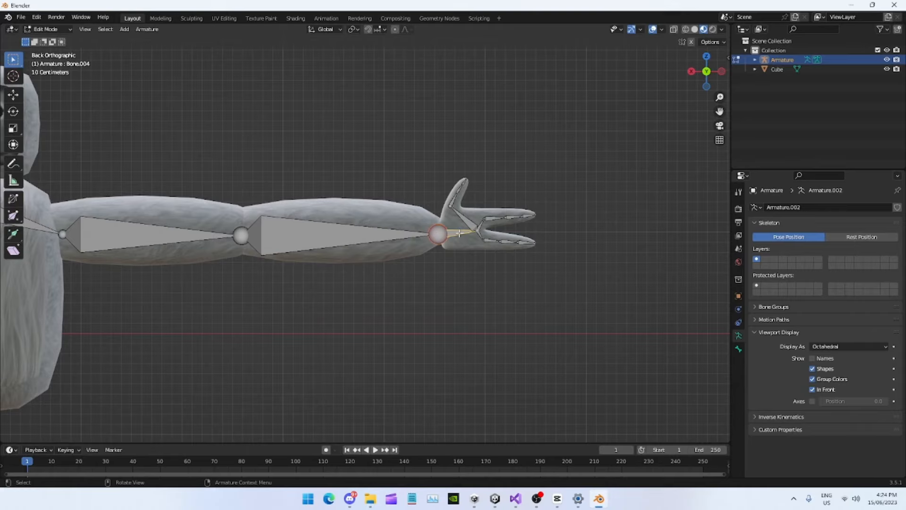
pyautogui.press('F2')
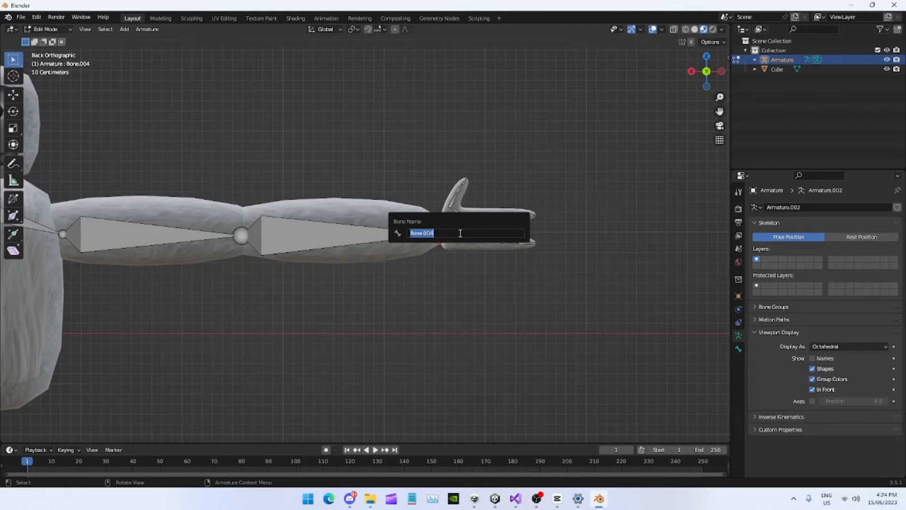
pyautogui.write('LHand')
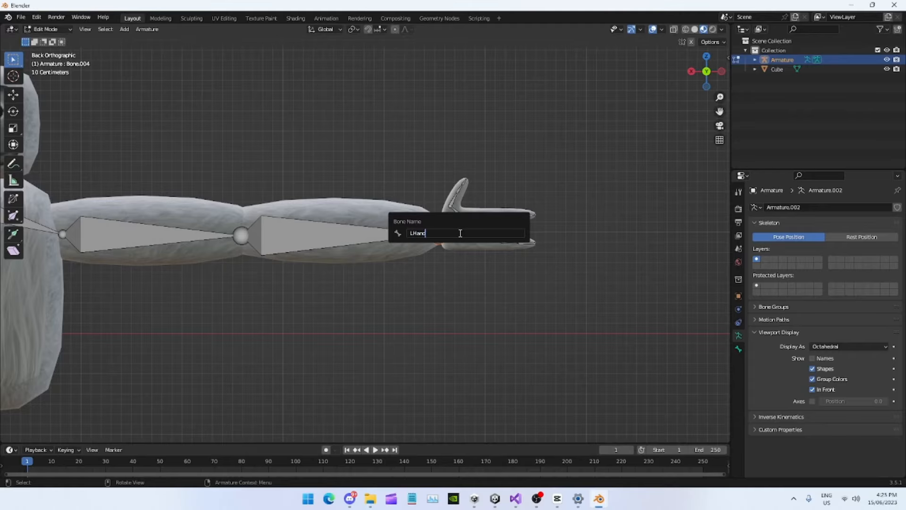
pyautogui.press('Return')
# - Rename the hand bone on the +X side as RHand
pyautogui.keyDown('shift'); pyautogui.moveTo(391, 257); pyautogui.dragTo(591, 243, button='middle'); pyautogui.keyUp('shift')
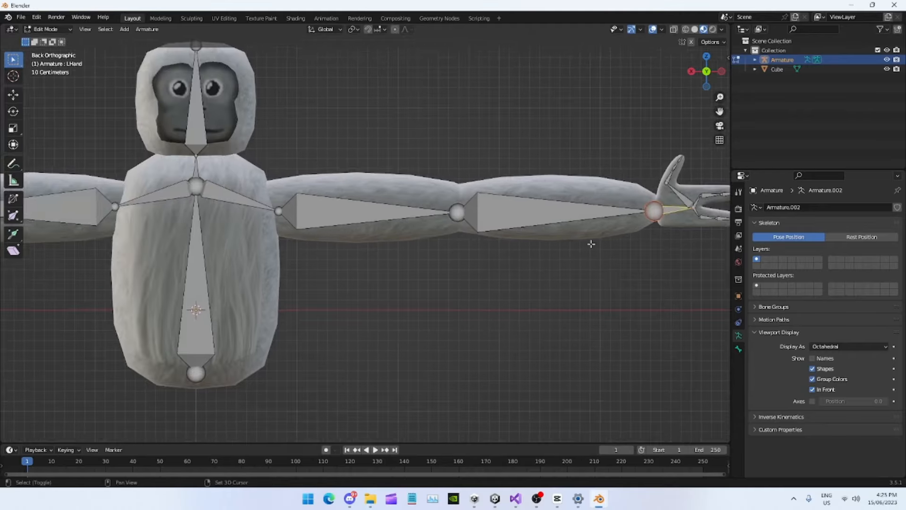
pyautogui.keyDown('shift'); pyautogui.moveTo(392, 263); pyautogui.dragTo(402, 274, button='middle'); pyautogui.keyUp('shift')
pyautogui.click(311, 244)
pyautogui.press('F2')
pyautogui.write('RHand')
pyautogui.press('Return')
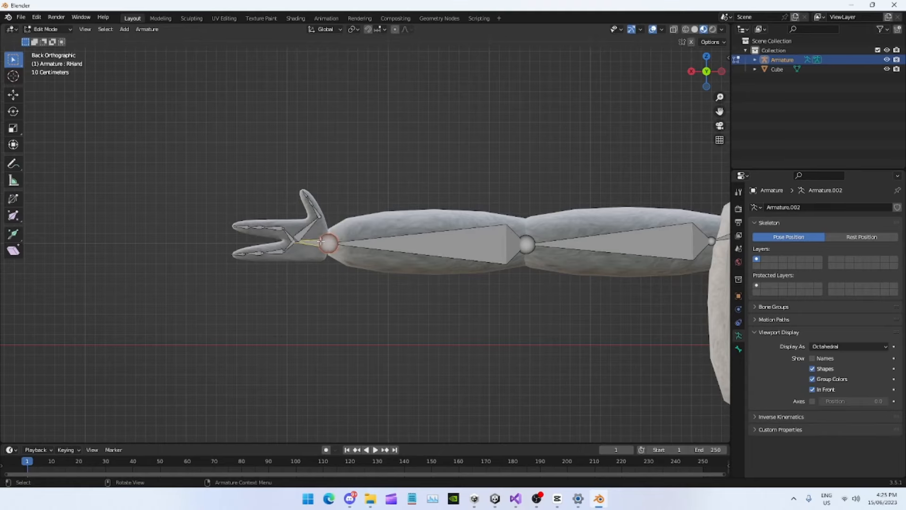
# - Rename the shoulder bone on the -X side as ShoulderL
pyautogui.keyDown('shift'); pyautogui.moveTo(524, 289); pyautogui.dragTo(401, 316, button='middle'); pyautogui.keyUp('shift')
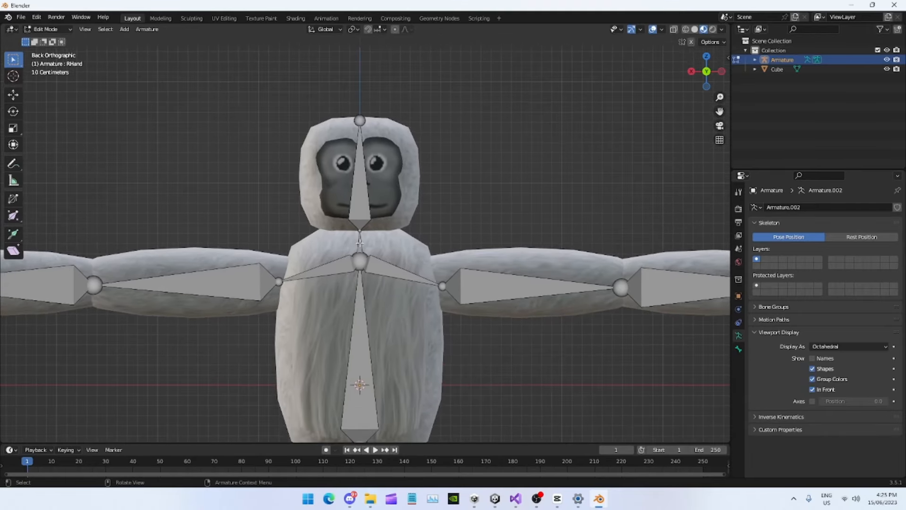
pyautogui.click(394, 271)
pyautogui.press('F2')
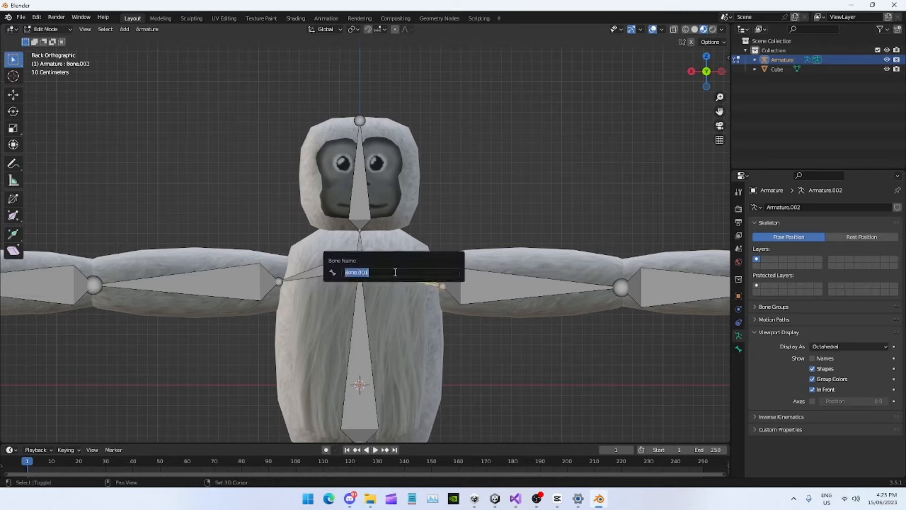
pyautogui.write('Shoulder.L')
pyautogui.press('Return')
# - Rename the shoulder bone on the +X side as ShoulderR
pyautogui.click(329, 276)
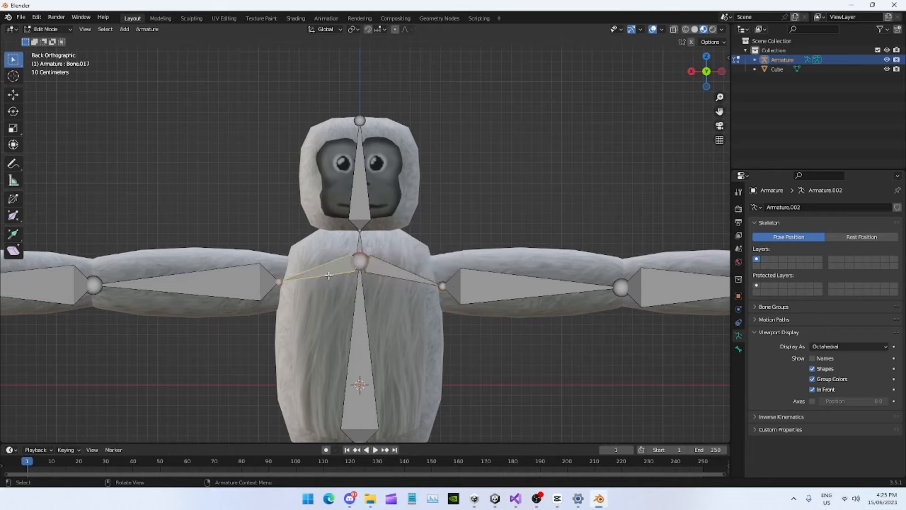
pyautogui.press('F2')
pyautogui.write('Shoulder.R')
pyautogui.press('Return')
# - Switch to the top view and select the elbow joints of both arms
pyautogui.scroll(-4, 404, 320)
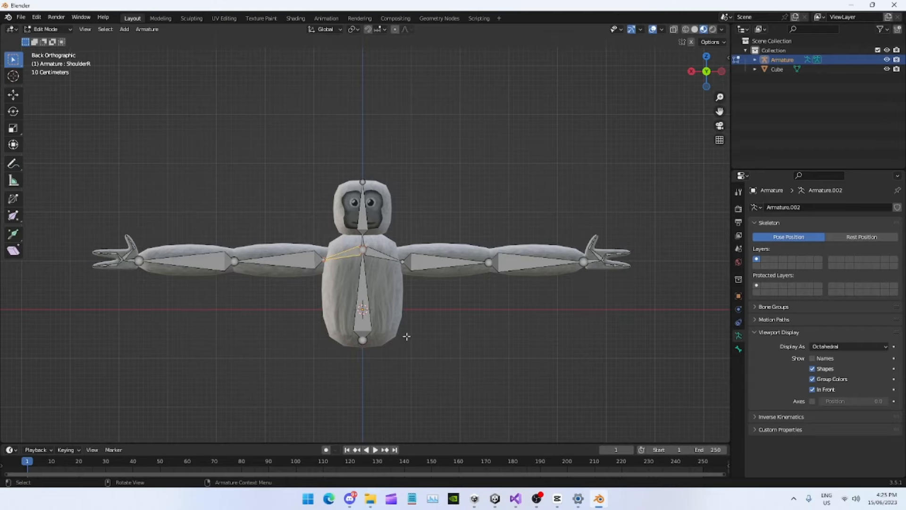
pyautogui.click(705, 57)
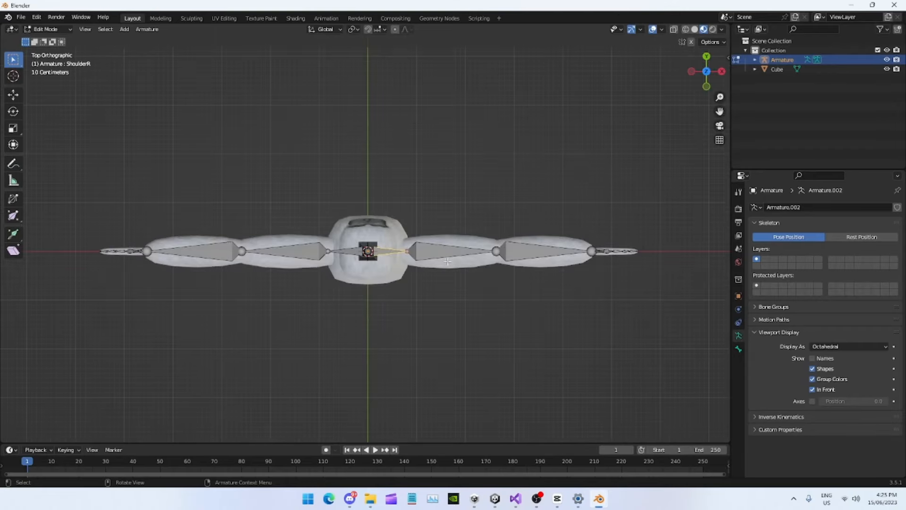
pyautogui.click(496, 252)
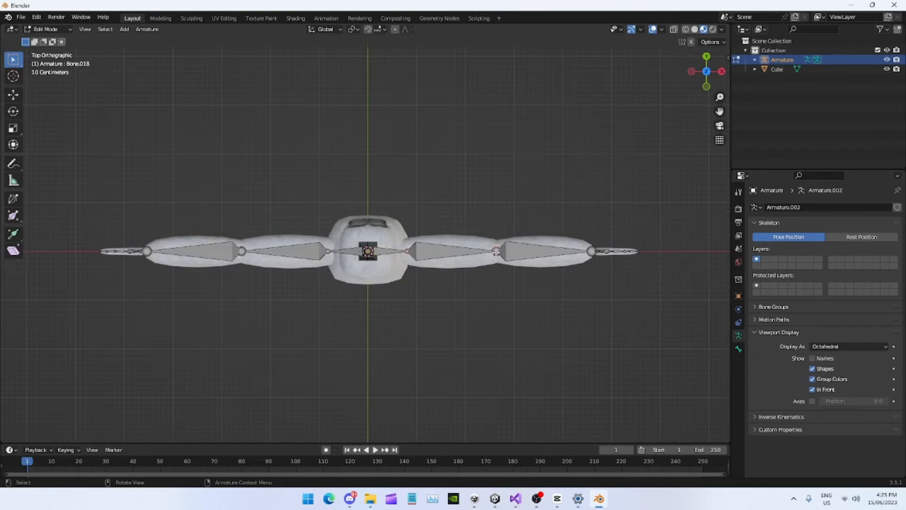
pyautogui.keyDown('shift'); pyautogui.click(241, 251); pyautogui.keyUp('shift')
pyautogui.press('e')
pyautogui.press('x')
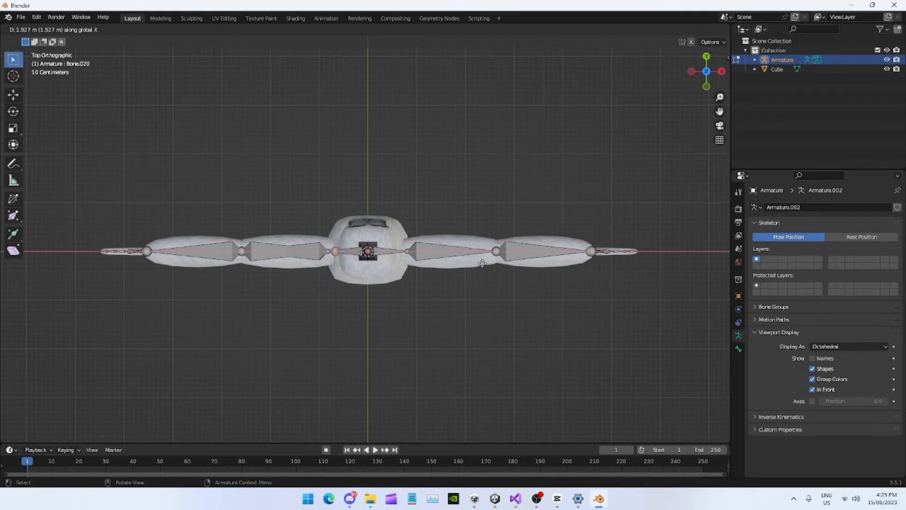
pyautogui.press('Escape')
pyautogui.hotkey('ctrl', 'z')
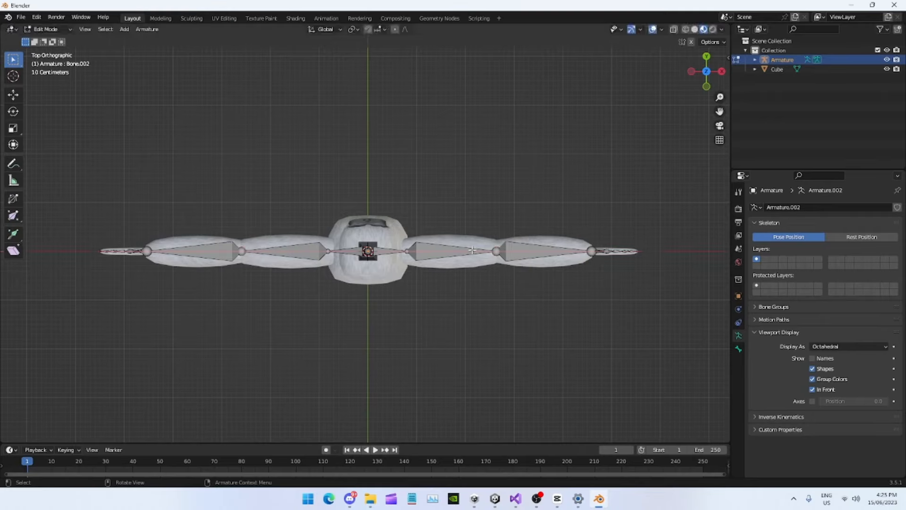
# - Extrude a bone about 0.94 m along +Y from both selected elbow joints
pyautogui.press('e')
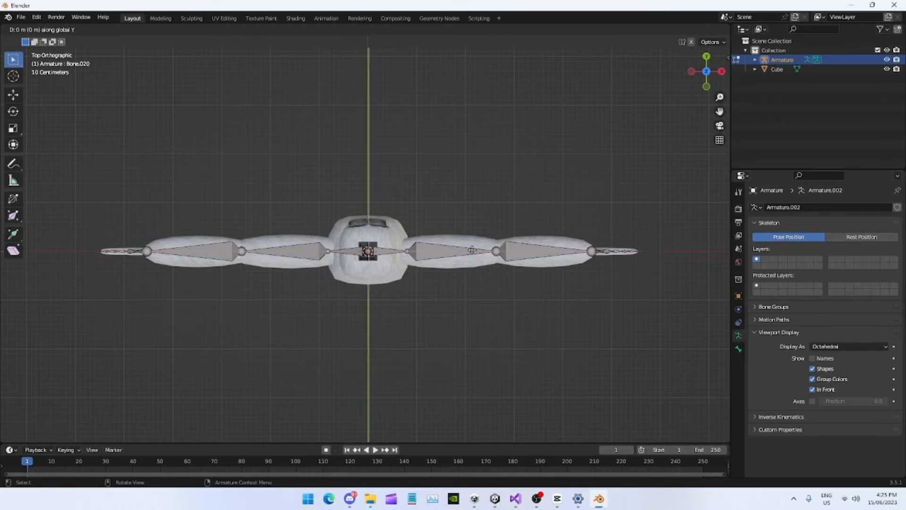
pyautogui.click(477, 201)
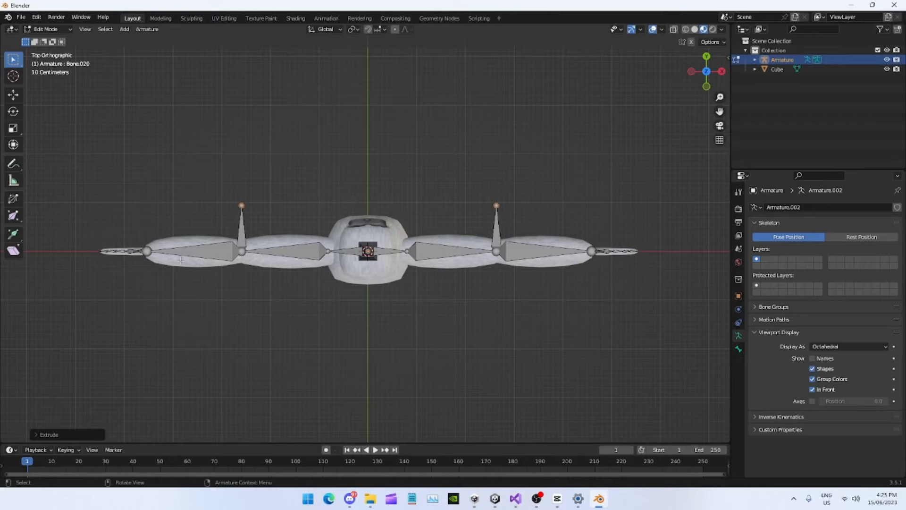
# - Select both wrist joints and extrude a bone about 0.75 m along -Y from each
pyautogui.click(538, 253)
pyautogui.click(591, 255)
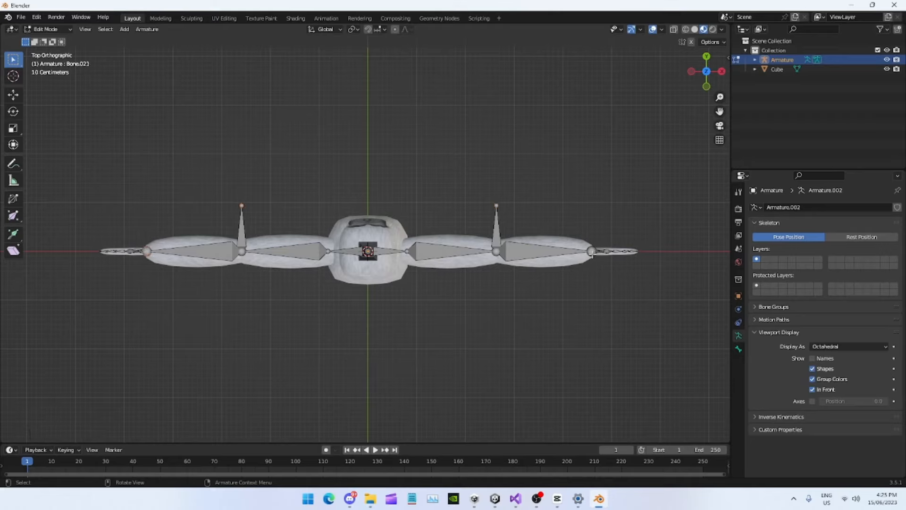
pyautogui.keyDown('shift'); pyautogui.click(147, 251); pyautogui.keyUp('shift')
pyautogui.keyDown('shift'); pyautogui.click(591, 252); pyautogui.keyUp('shift')
pyautogui.press('e')
pyautogui.press('y')
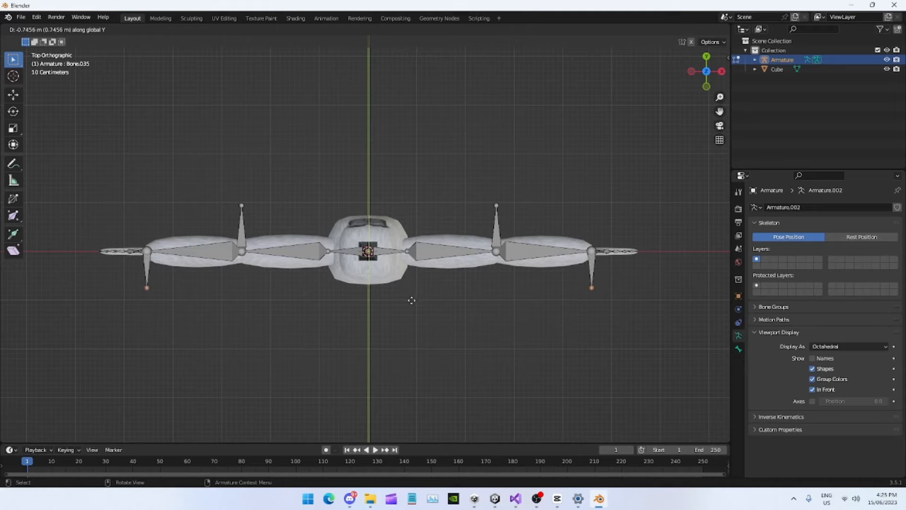
pyautogui.click(412, 300)
# - Turn off Deform for the four bones extruded from the elbows and wrists
pyautogui.click(496, 230)
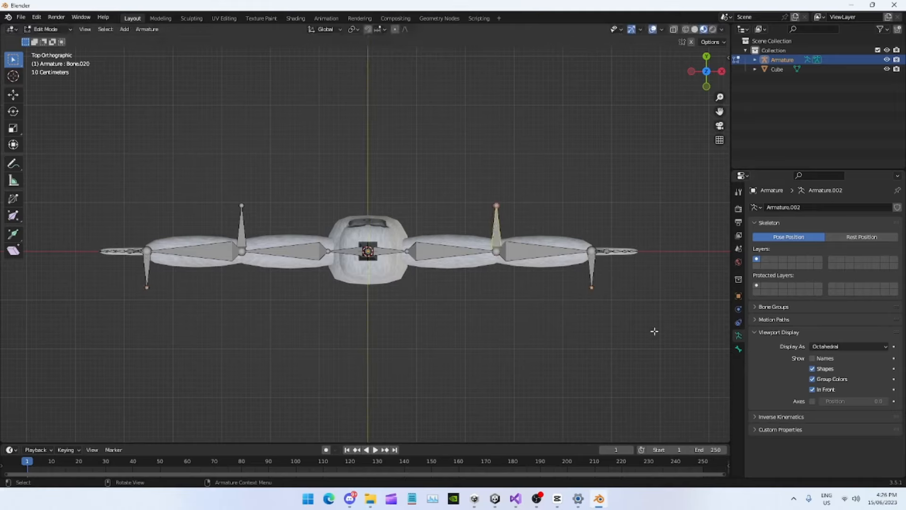
pyautogui.click(739, 350)
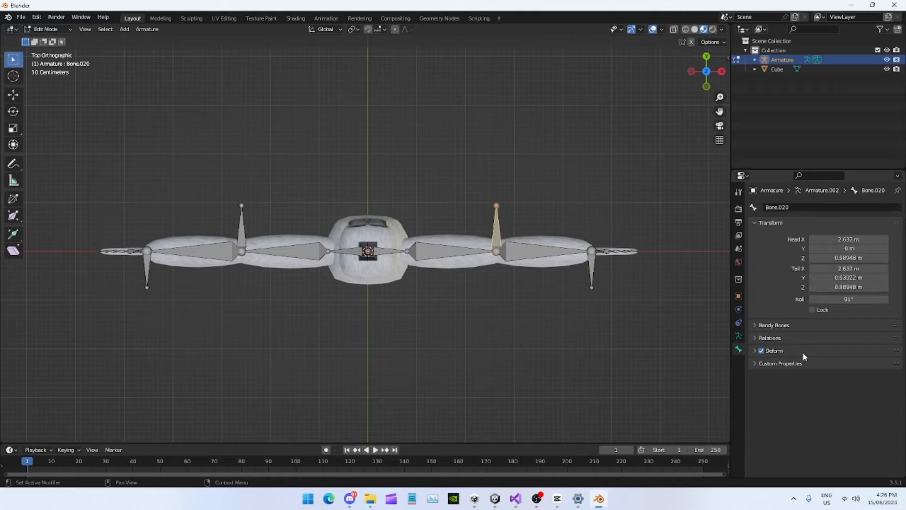
pyautogui.click(594, 267)
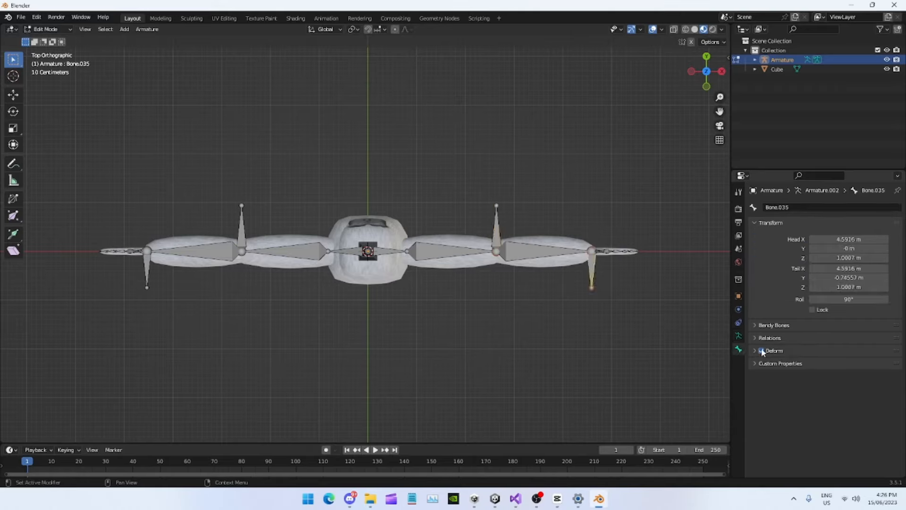
pyautogui.click(242, 222)
pyautogui.click(761, 351)
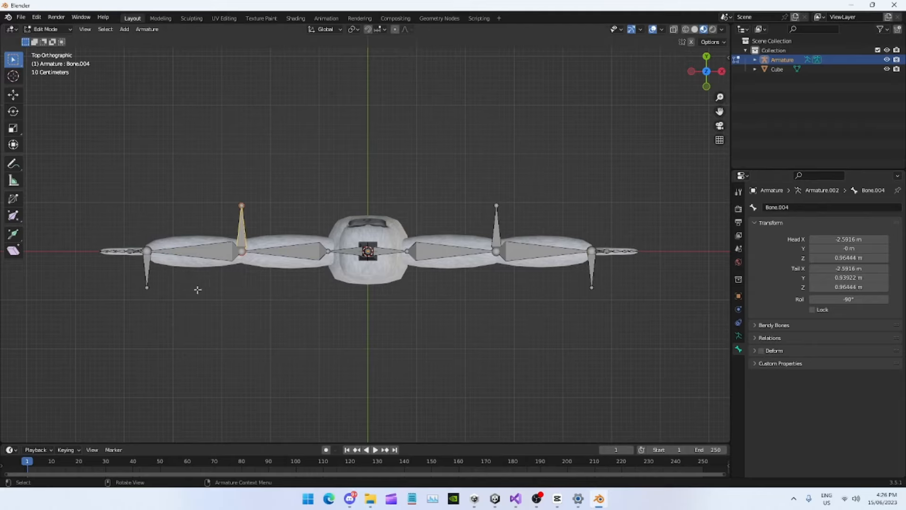
pyautogui.click(147, 266)
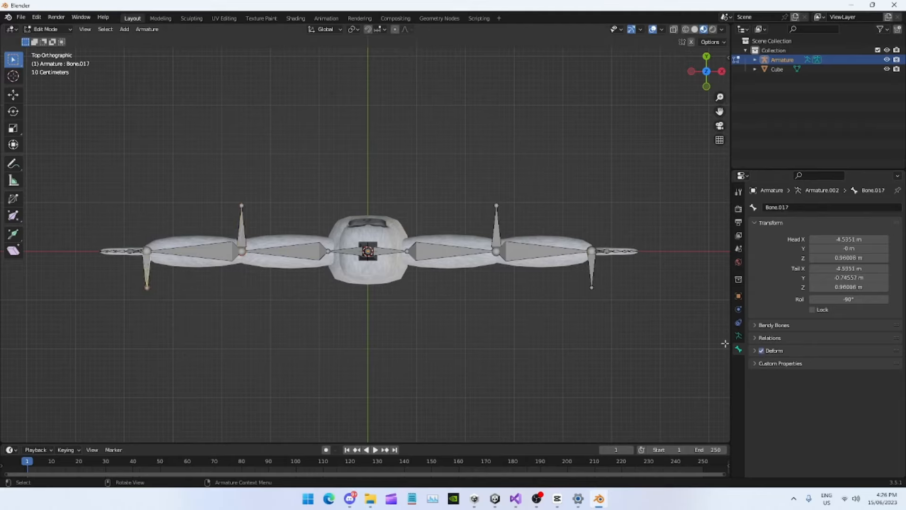
# - Clear the parent of the bones extruded from the -X wrist and the -X elbow
pyautogui.hotkey('alt', 'p')
pyautogui.click(235, 251)
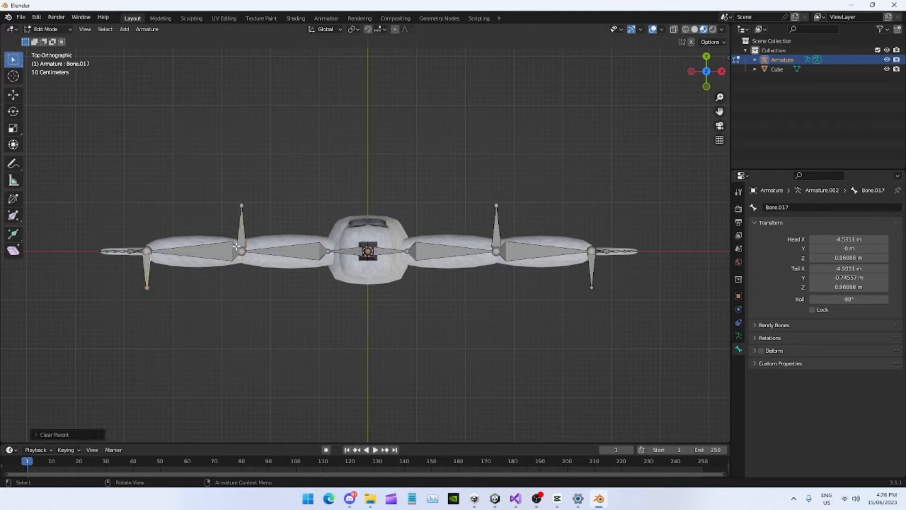
pyautogui.click(241, 234)
pyautogui.hotkey('alt', 'p')
pyautogui.click(242, 233)
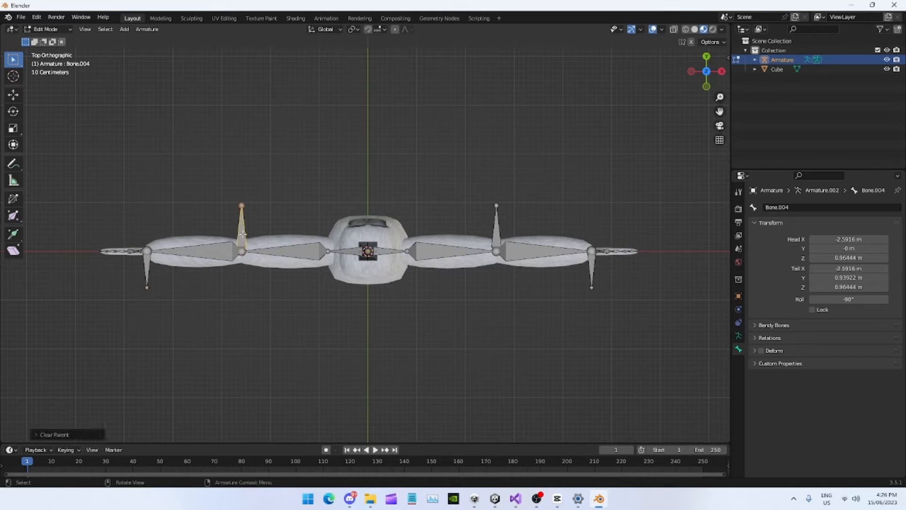
# - Clear the parent of the bones extruded from the +X elbow and the +X wrist
pyautogui.click(496, 230)
pyautogui.hotkey('alt', 'p')
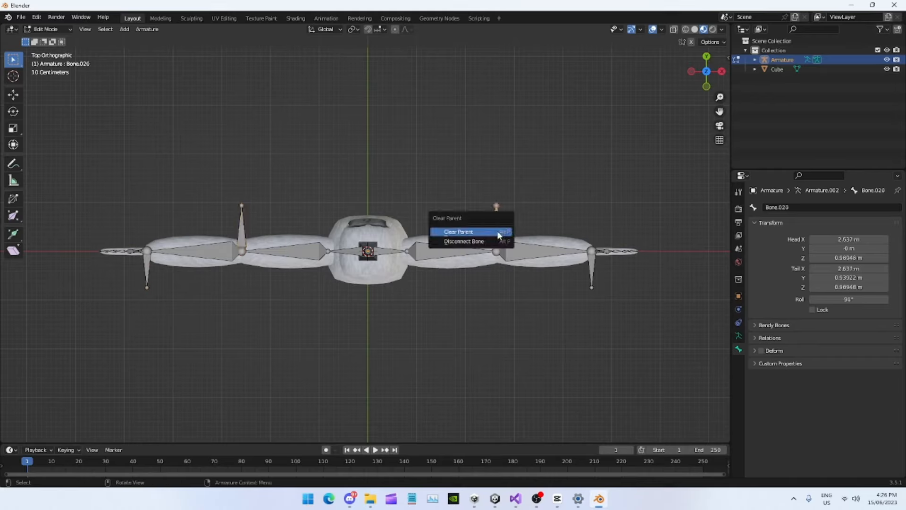
pyautogui.click(497, 231)
pyautogui.click(594, 264)
pyautogui.hotkey('alt', 'p')
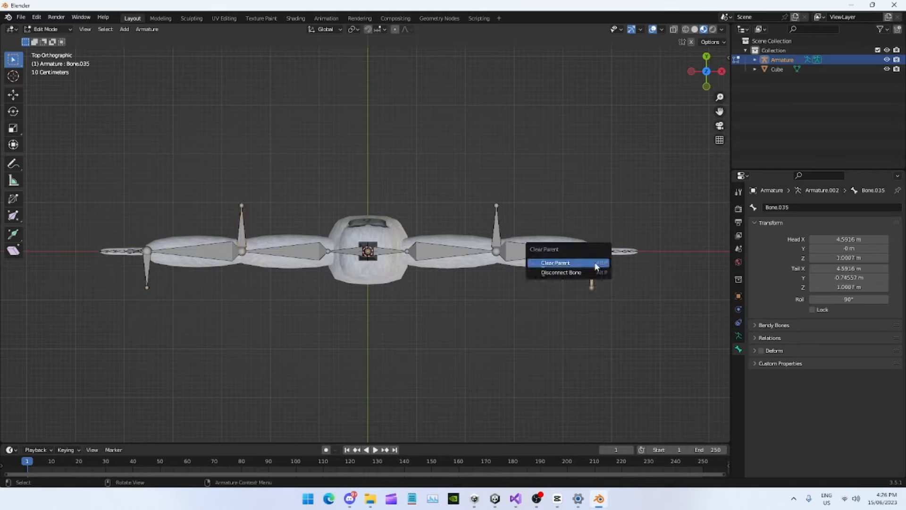
pyautogui.click(556, 263)
# - Move both detached elbow control bones about 0.65 m along +Y, away from the arms
pyautogui.click(497, 231)
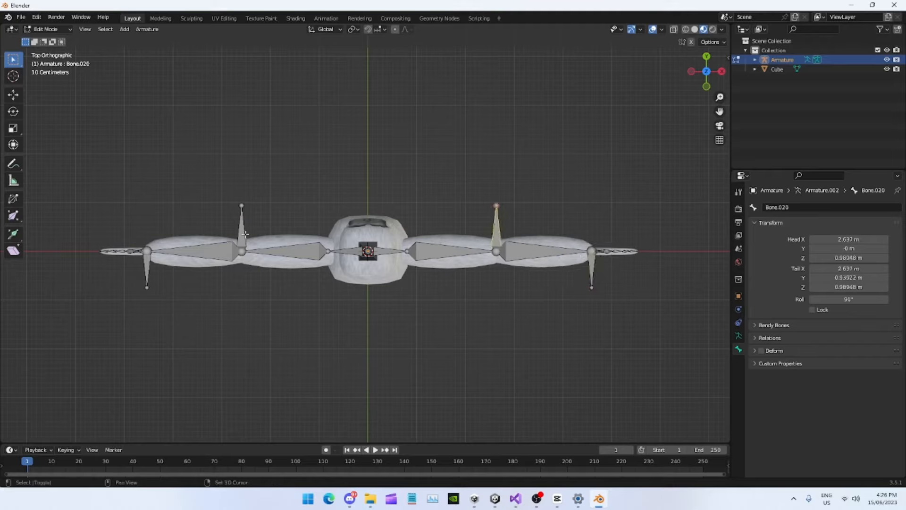
pyautogui.keyDown('shift'); pyautogui.click(242, 233); pyautogui.keyUp('shift')
pyautogui.press('g')
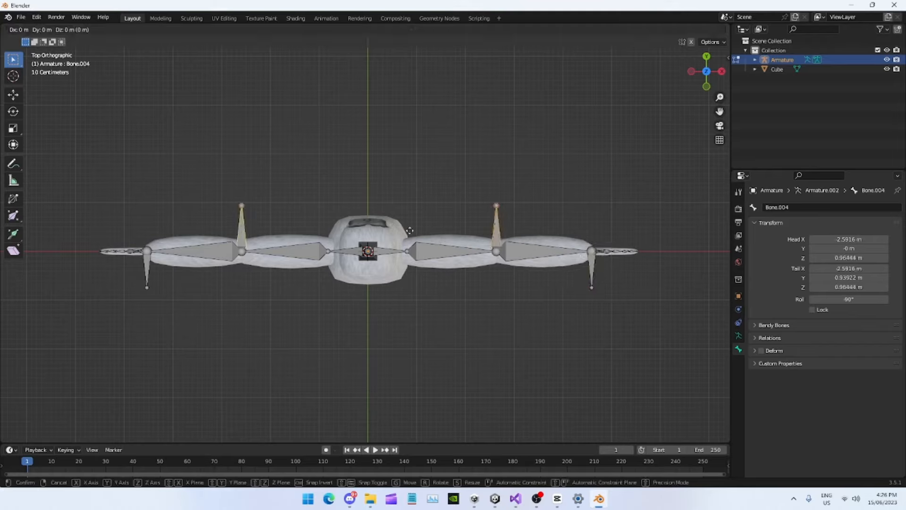
pyautogui.press('y')
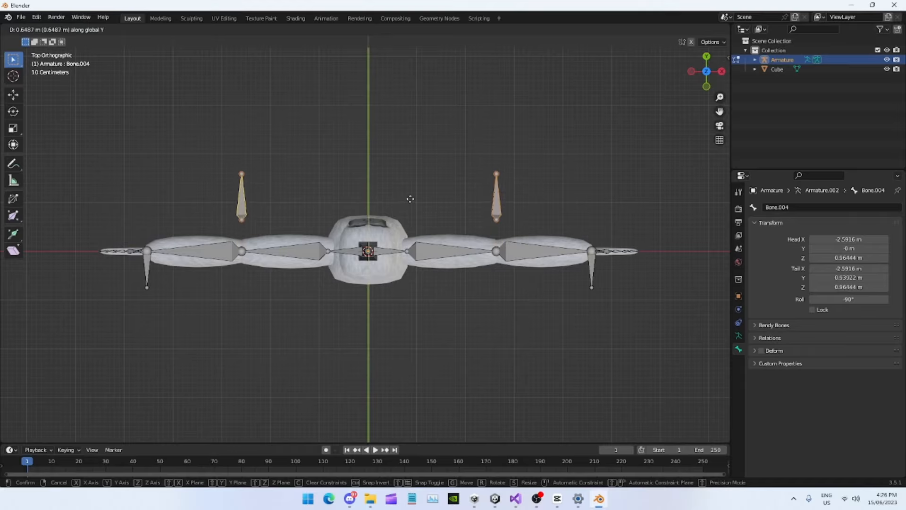
pyautogui.click(410, 199)
pyautogui.click(484, 334)
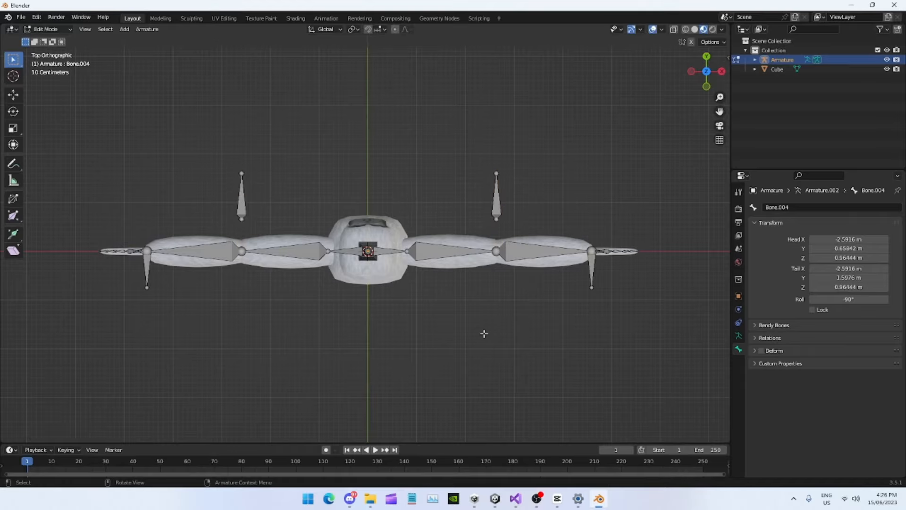
pyautogui.moveTo(541, 226); pyautogui.dragTo(511, 188, button='middle')
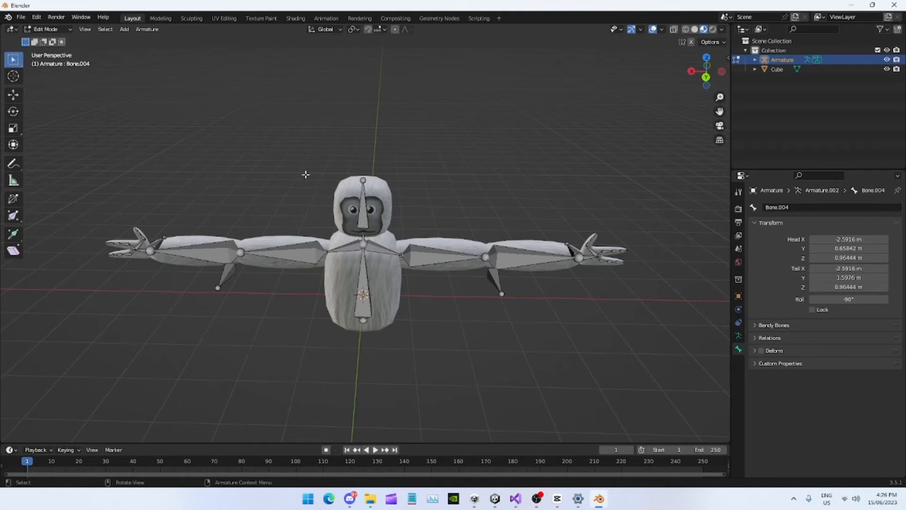
# - Leave armature editing and parent the monkey mesh to the armature with automatic weights
pyautogui.press('Tab')
pyautogui.click(452, 331)
pyautogui.moveTo(452, 332); pyautogui.dragTo(438, 288, button='middle')
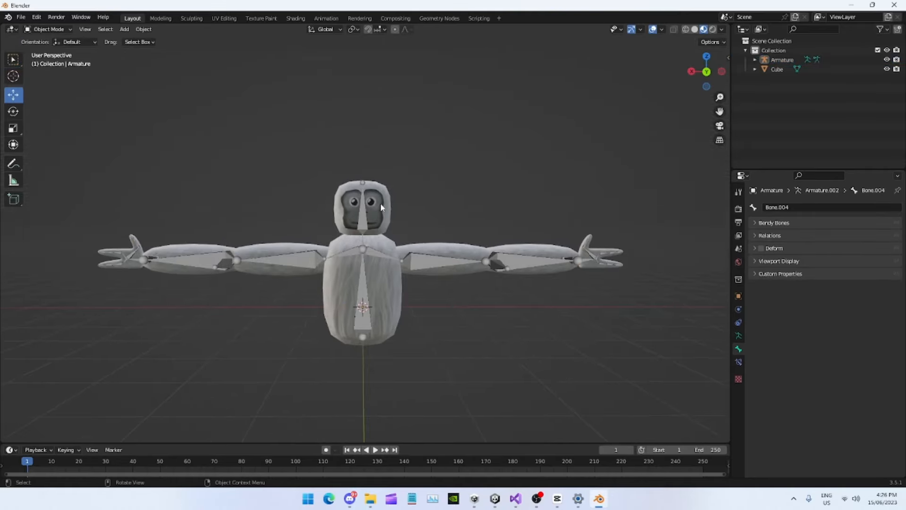
pyautogui.click(382, 208)
pyautogui.keyDown('shift'); pyautogui.click(225, 263); pyautogui.keyUp('shift')
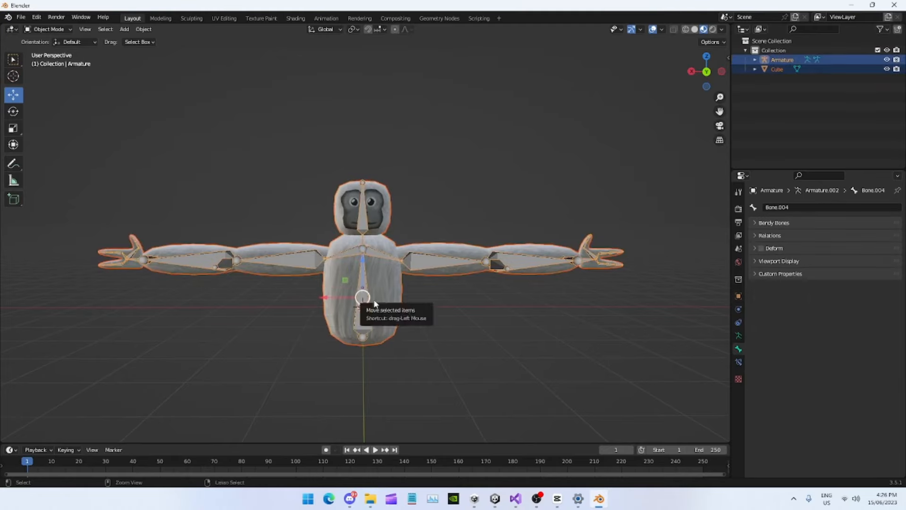
pyautogui.hotkey('ctrl', 'p')
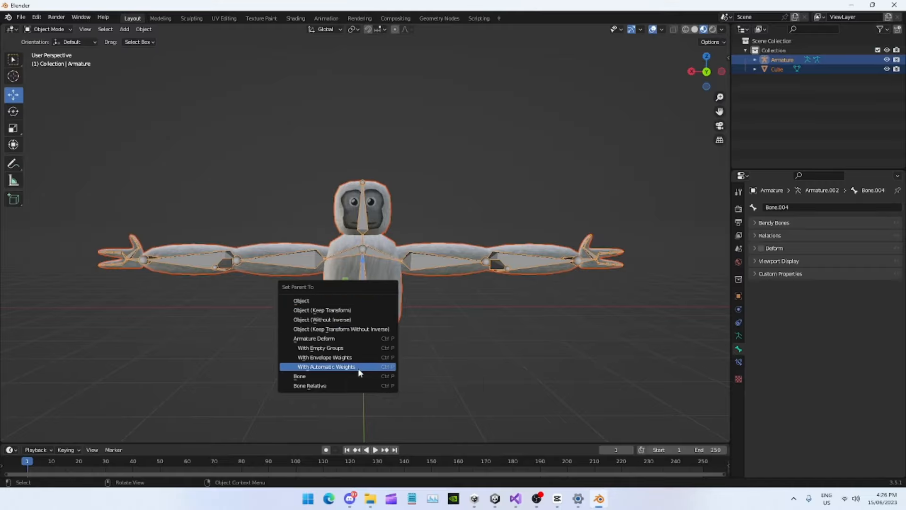
pyautogui.click(325, 367)
pyautogui.click(515, 356)
pyautogui.moveTo(515, 356); pyautogui.dragTo(479, 286, button='middle')
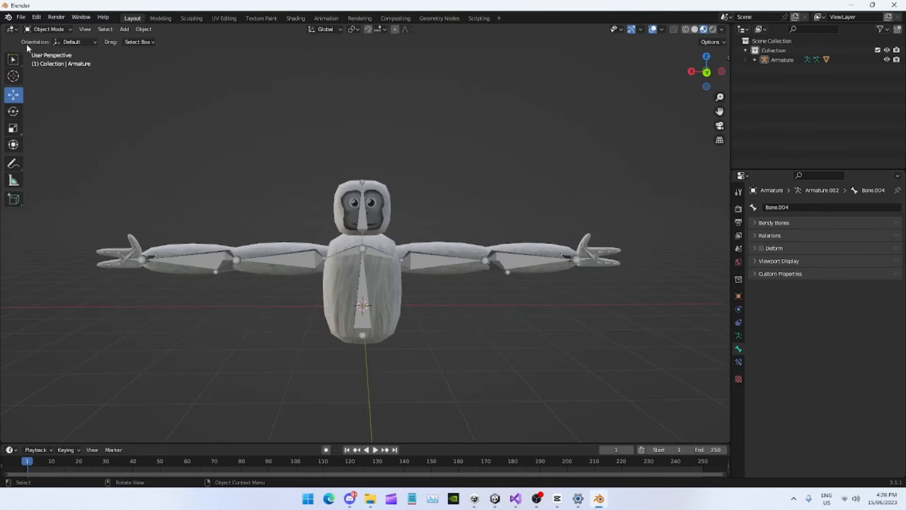
# - Export the rigged model as an FBX file named TutPlayerFiished to Downloads and copy the name
pyautogui.click(21, 17)
pyautogui.moveTo(57, 154)
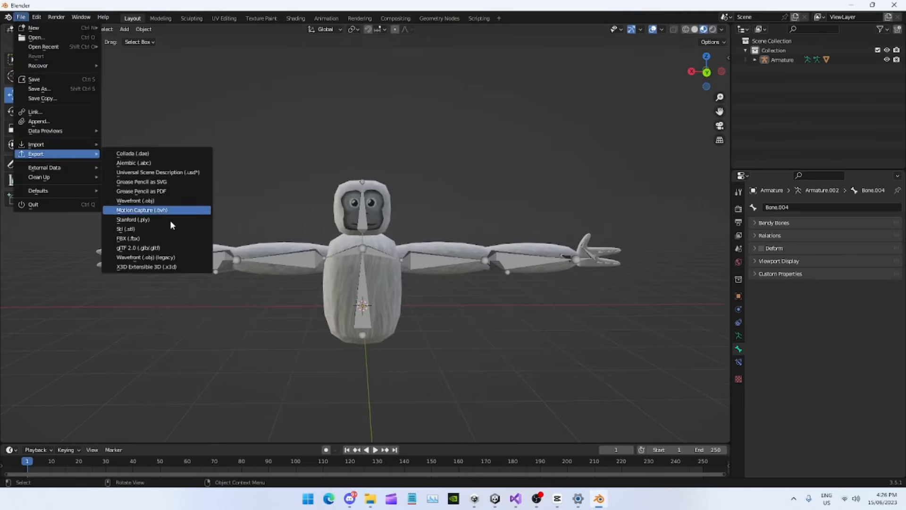
pyautogui.click(141, 238)
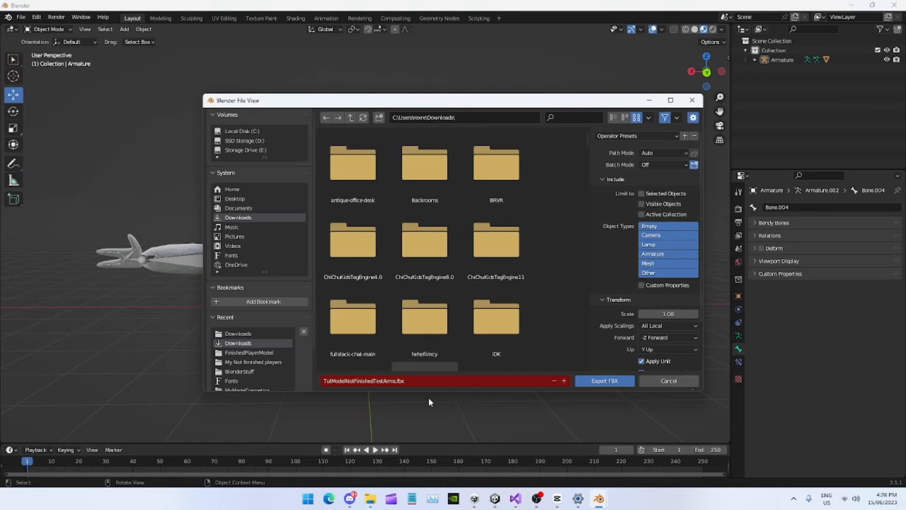
pyautogui.click(433, 381)
pyautogui.write('Tut')
pyautogui.moveTo(407, 381); pyautogui.dragTo(336, 386)
pyautogui.hotkey('ctrl', 'c')
pyautogui.click(604, 381)
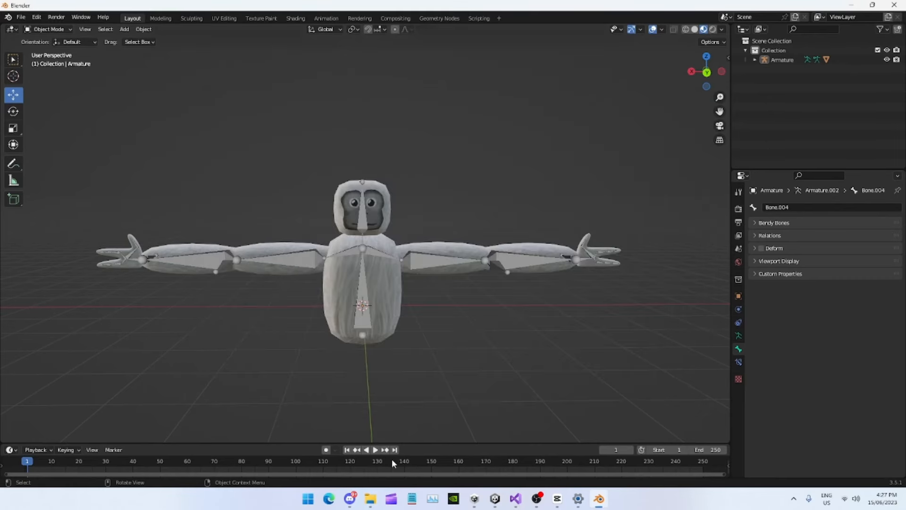
# - Switch to the DungeonTag project in Unity
pyautogui.moveTo(370, 504)
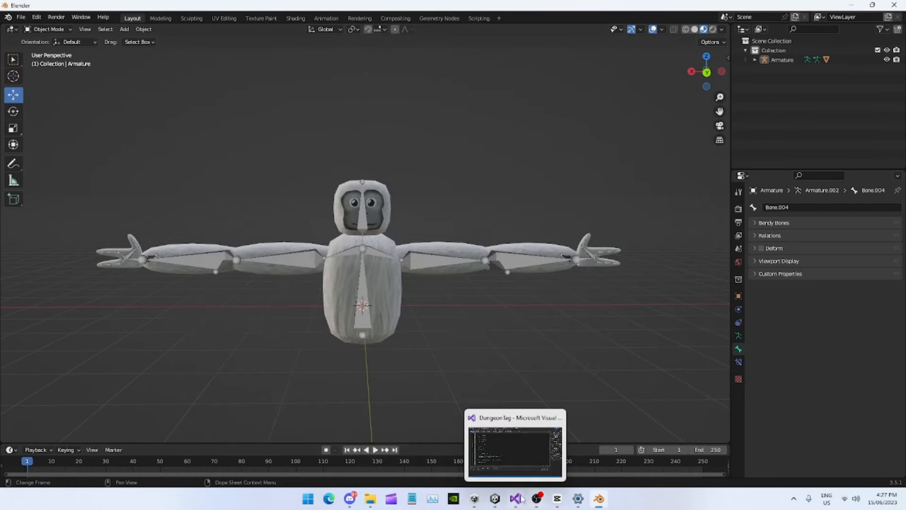
pyautogui.moveTo(495, 500)
pyautogui.click(456, 461)
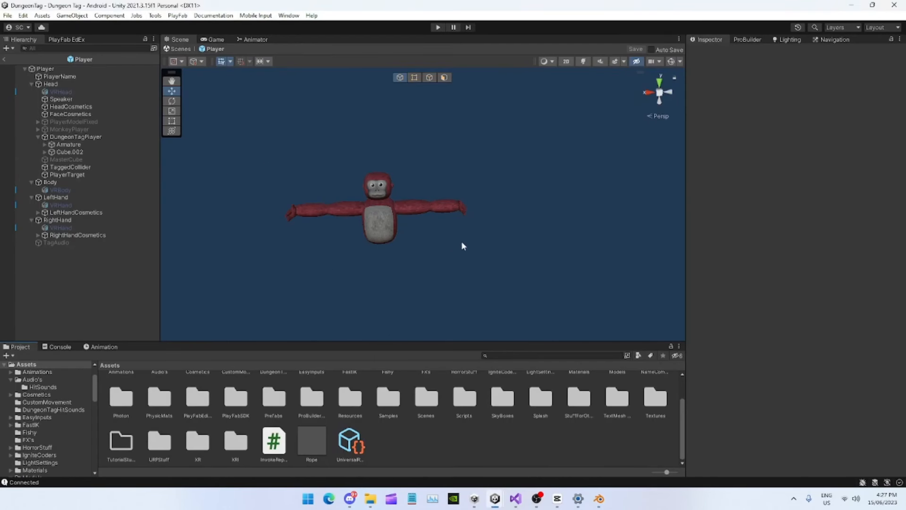
pyautogui.rightClick(472, 437)
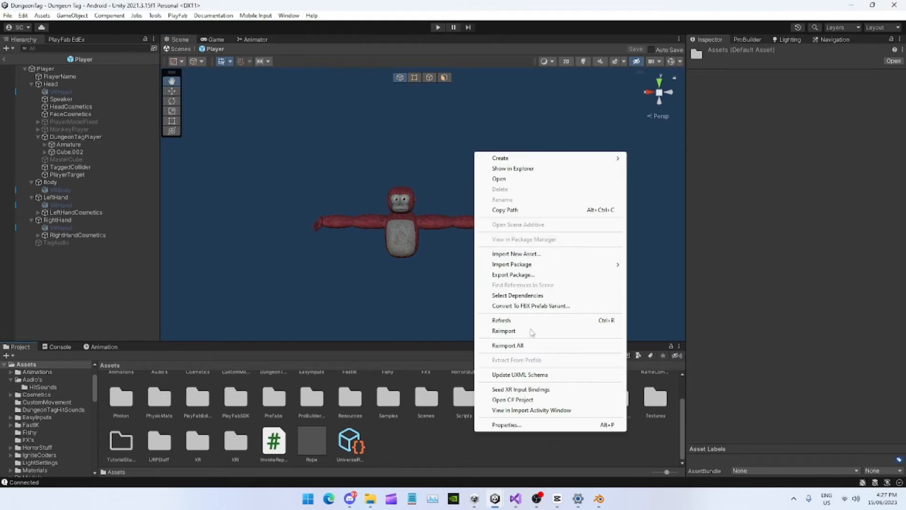
pyautogui.rightClick(434, 453)
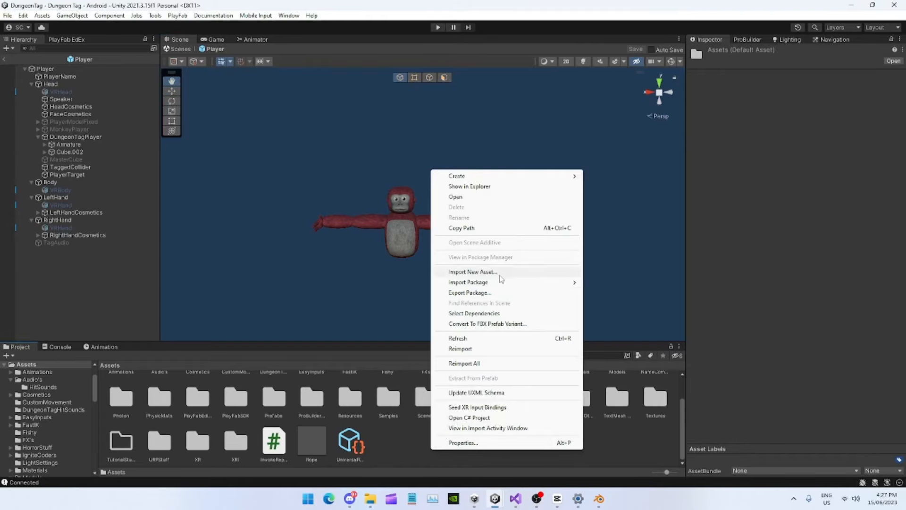
# - Find TutPlayerFiished.fbx in Downloads using File Explorer and import it into the Unity project's Assets folder
pyautogui.moveTo(378, 506)
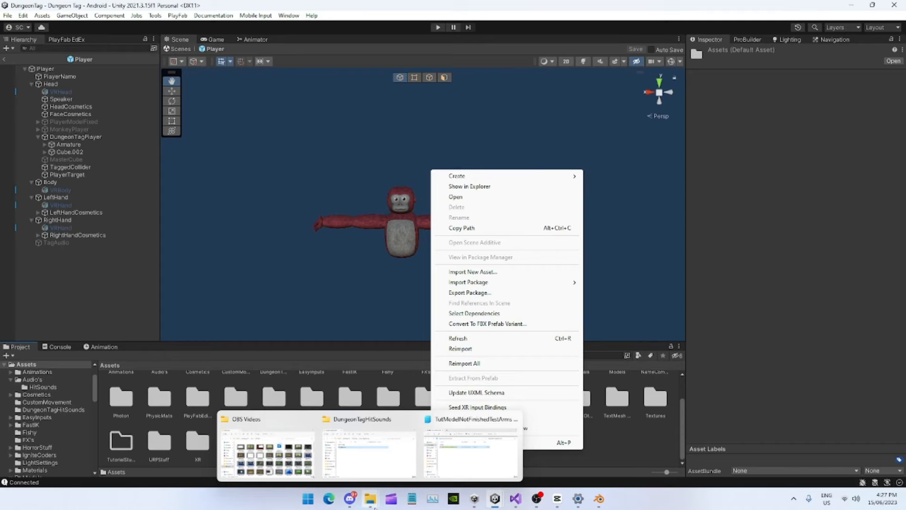
pyautogui.click(468, 419)
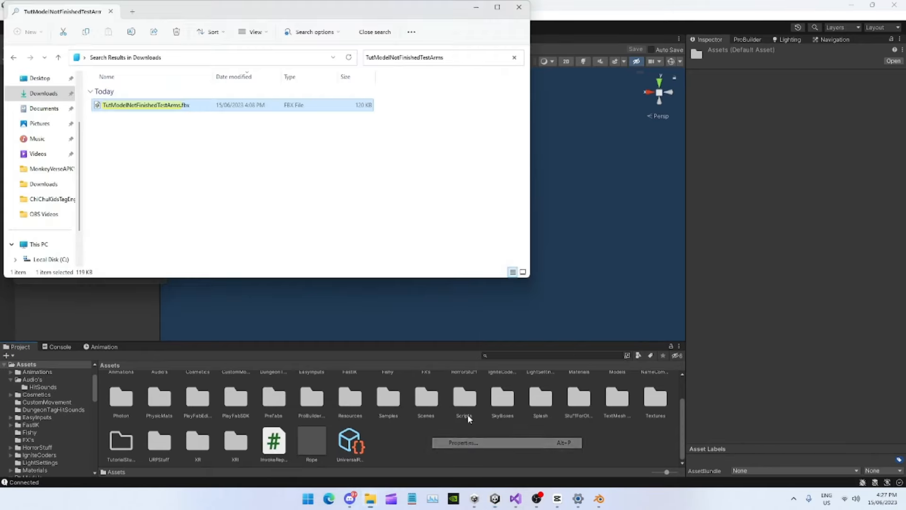
pyautogui.click(457, 57)
pyautogui.hotkey('ctrl', 'v')
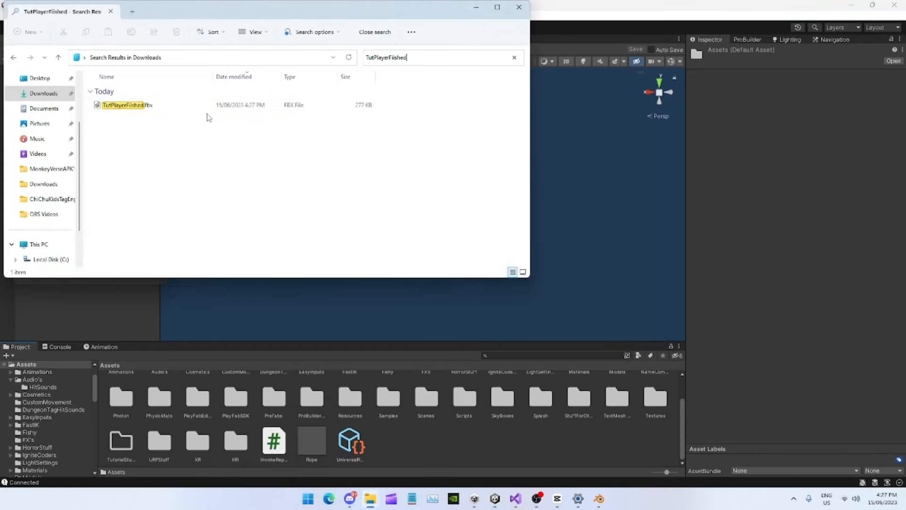
pyautogui.click(142, 107)
pyautogui.moveTo(138, 109); pyautogui.dragTo(423, 450)
pyautogui.click(476, 8)
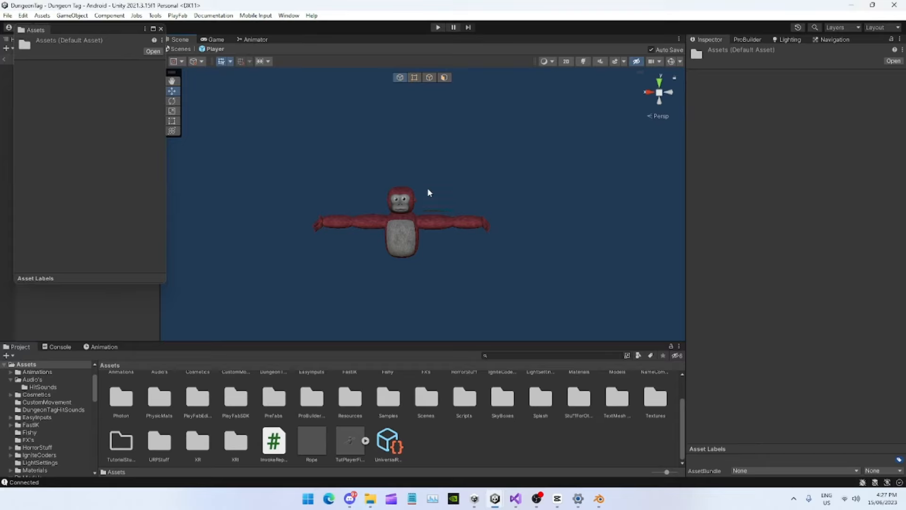
# - Close the floating Assets properties window
pyautogui.click(160, 28)
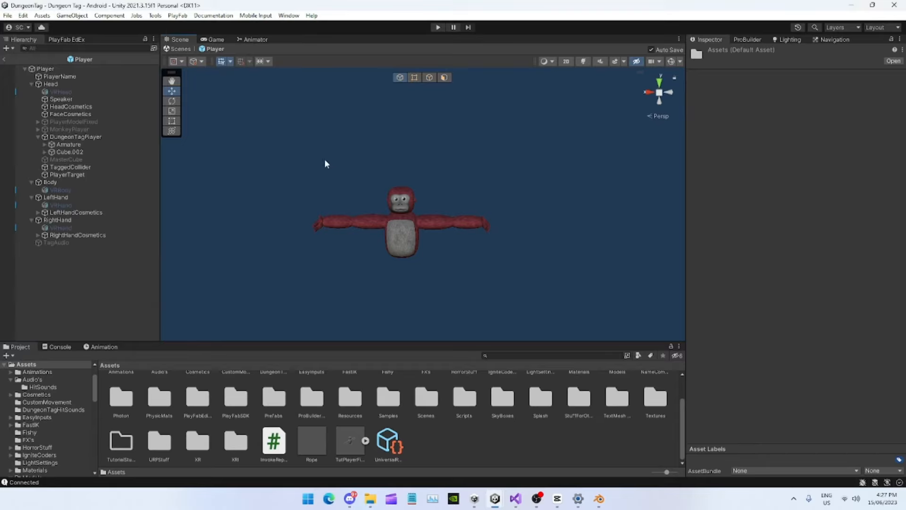
pyautogui.click(289, 15)
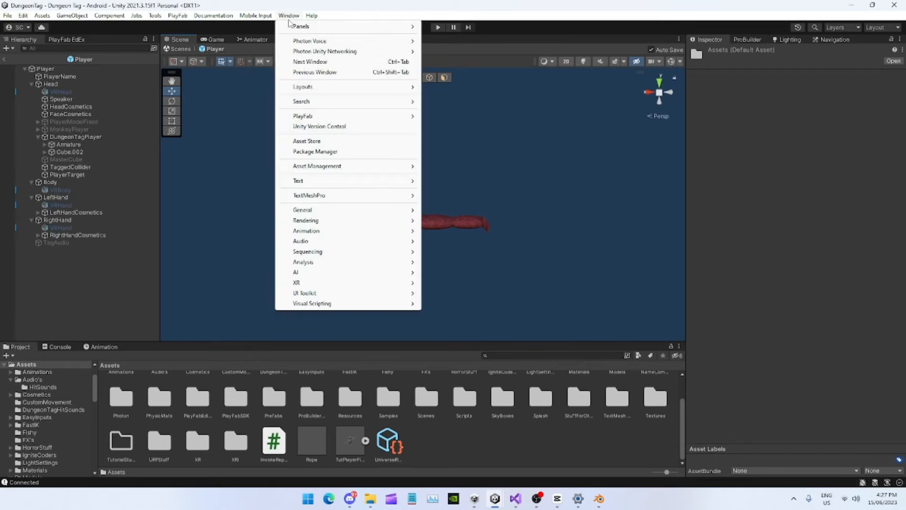
pyautogui.click(472, 444)
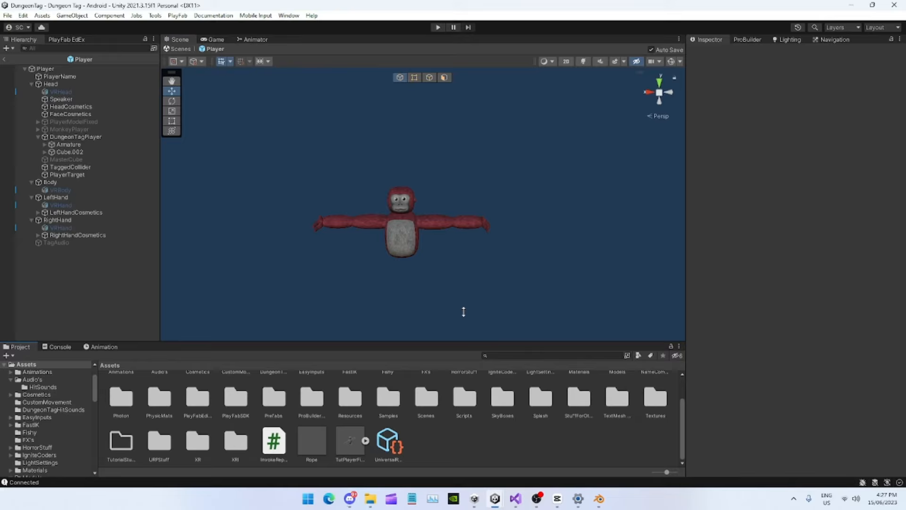
# - Place the TutPlayerFiished model in the Player prefab and set its X and Z position to 0
pyautogui.moveTo(350, 440); pyautogui.dragTo(401, 178)
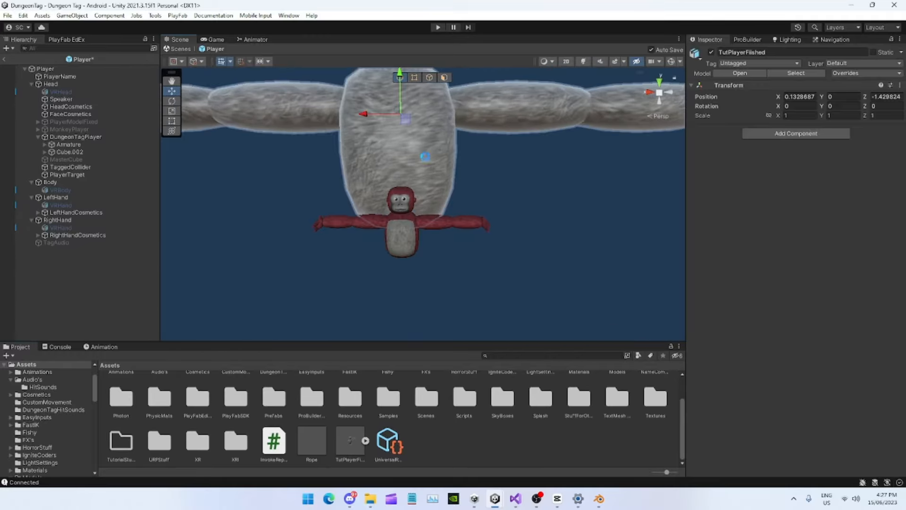
pyautogui.moveTo(465, 214); pyautogui.dragTo(415, 217, button='right')
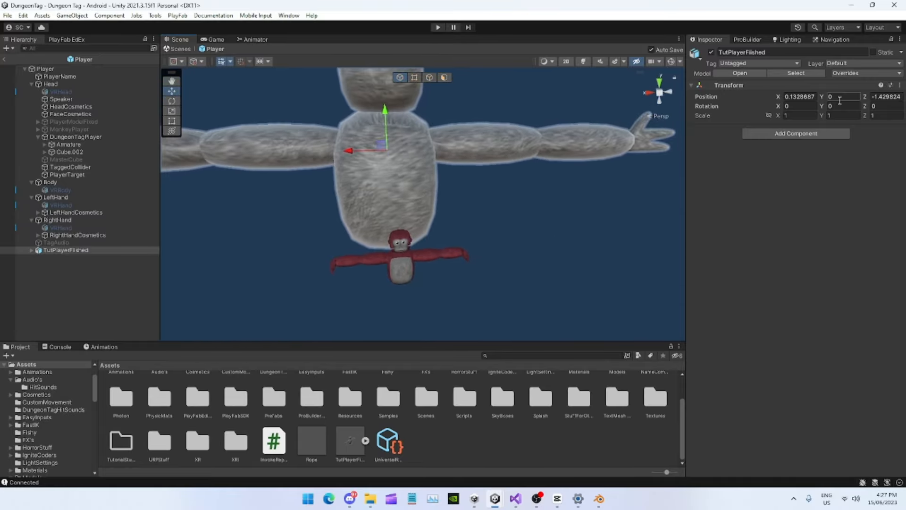
pyautogui.click(840, 99)
pyautogui.click(800, 96)
pyautogui.write('0')
pyautogui.press('Return')
pyautogui.click(885, 97)
pyautogui.write('0')
pyautogui.press('Return')
# - Set the TutPlayerFiished model's Y rotation to 180
pyautogui.click(844, 106)
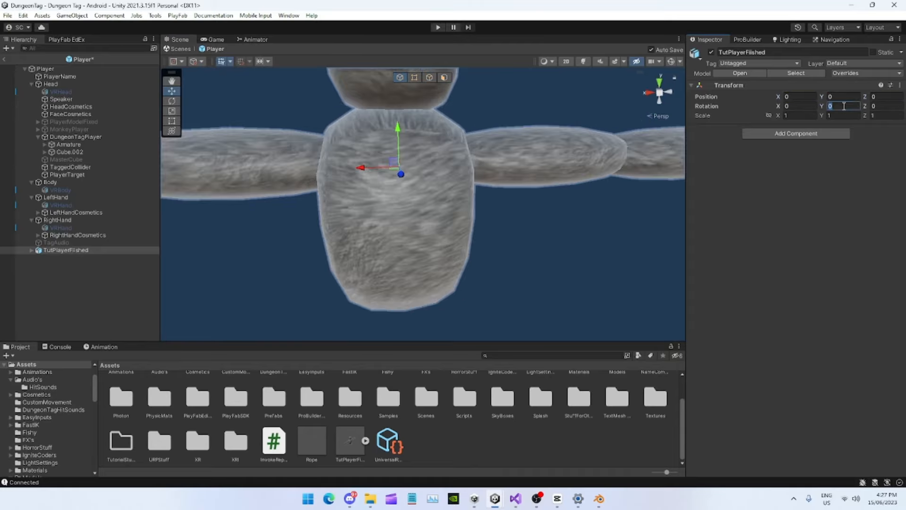
pyautogui.write('-90')
pyautogui.press('BackSpace')
pyautogui.press('BackSpace')
pyautogui.press('BackSpace')
pyautogui.write('1')
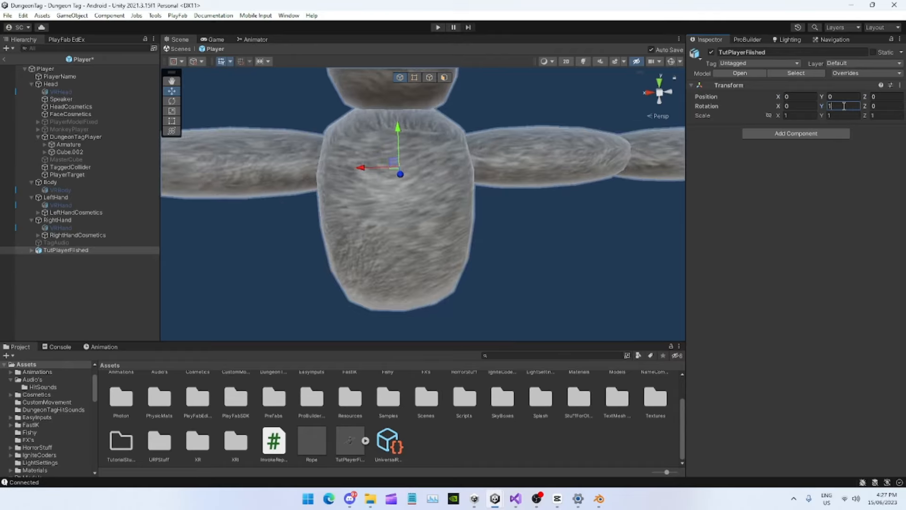
pyautogui.write('80')
pyautogui.click(821, 261)
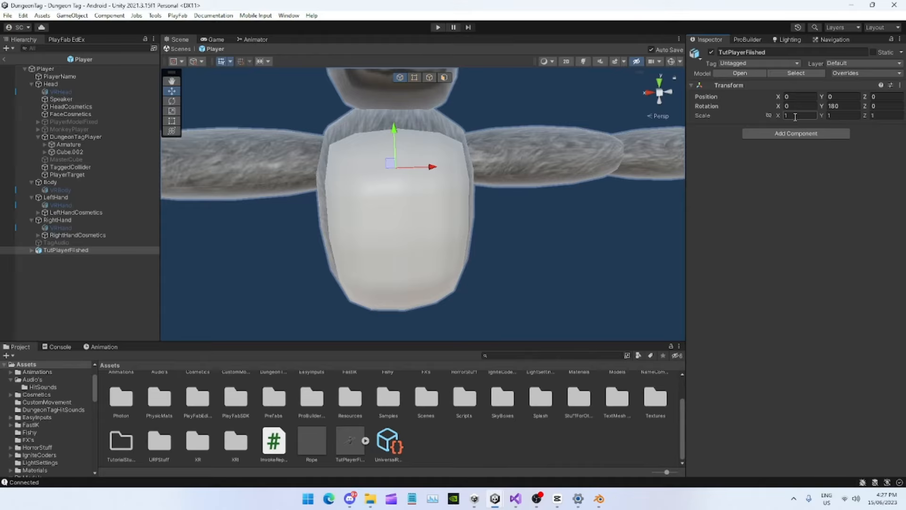
# - Set the TutPlayerFiished model's scale to 0.22 on X, Y and Z
pyautogui.write('0')
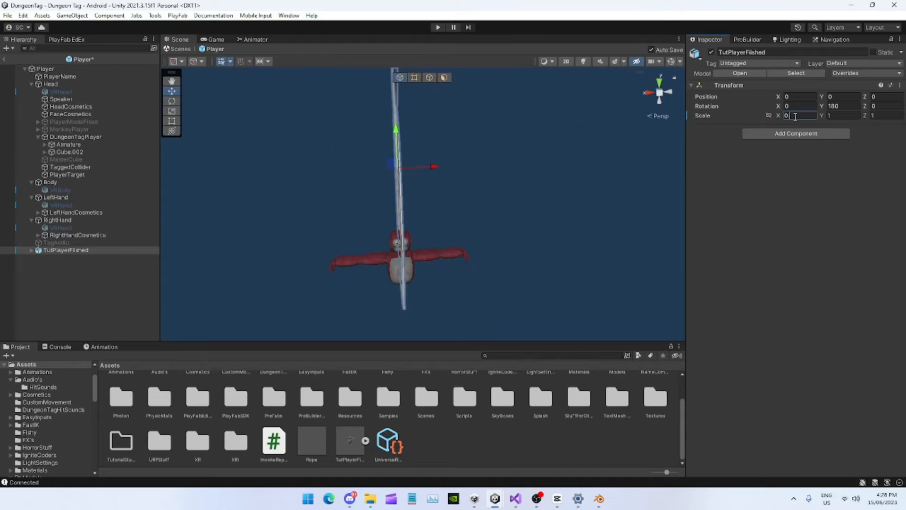
pyautogui.write('.2')
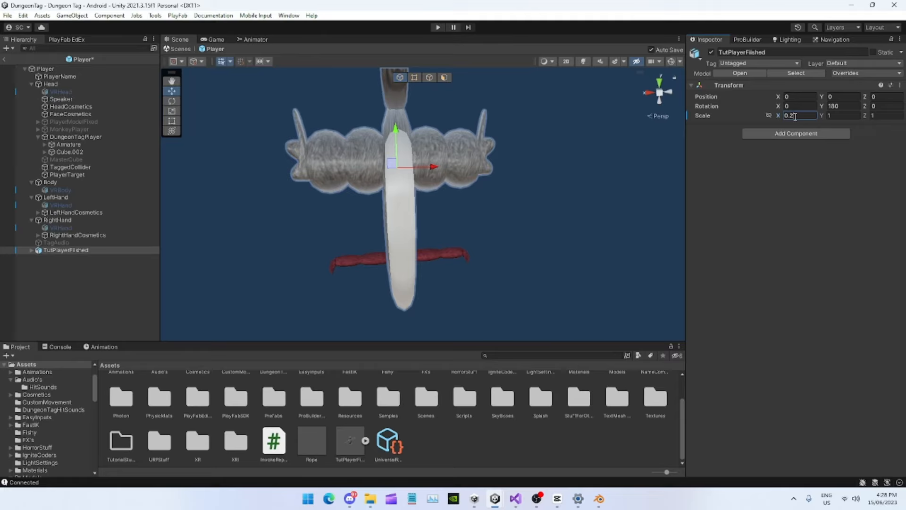
pyautogui.write('2')
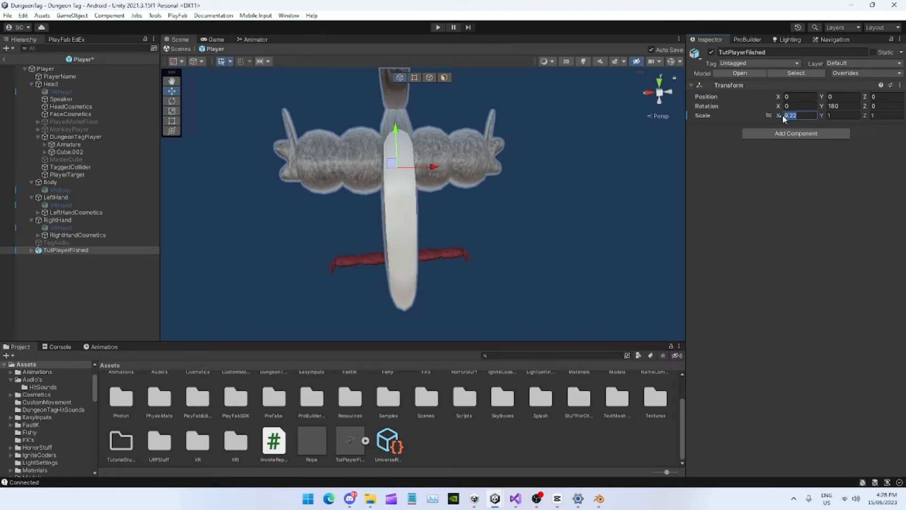
pyautogui.click(851, 115)
pyautogui.write('0.22')
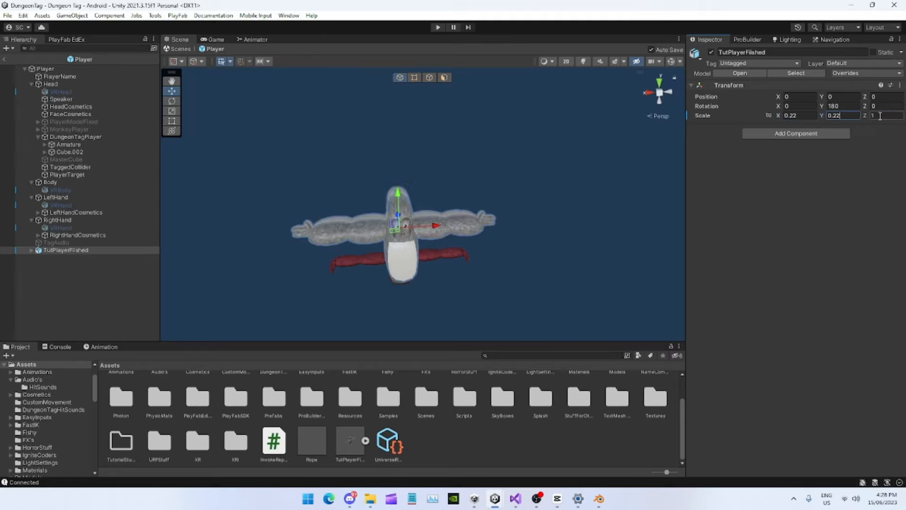
pyautogui.click(880, 116)
pyautogui.write('0.22')
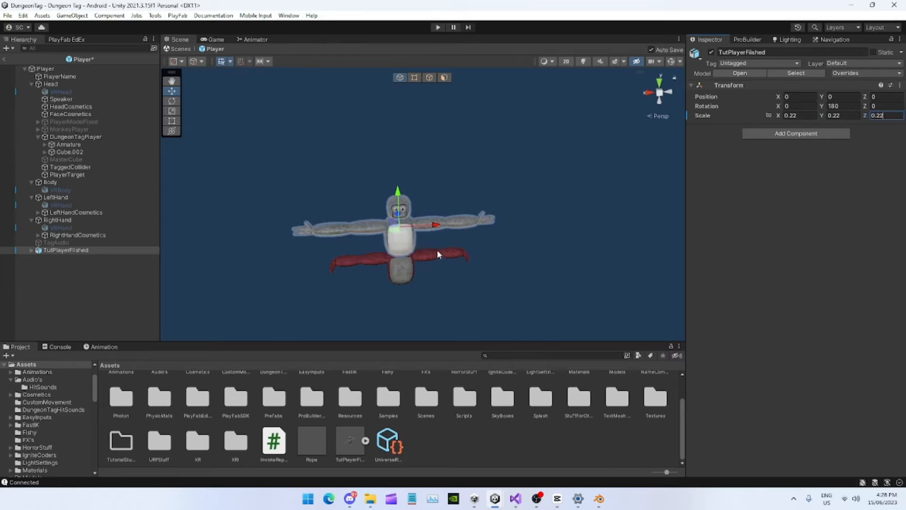
# - Lower the TutPlayerFiished model along Y until it overlaps the red monkey, and turn off Auto Save for the prefab
pyautogui.moveTo(438, 255); pyautogui.dragTo(428, 257, button='right')
pyautogui.moveTo(412, 187); pyautogui.dragTo(412, 214)
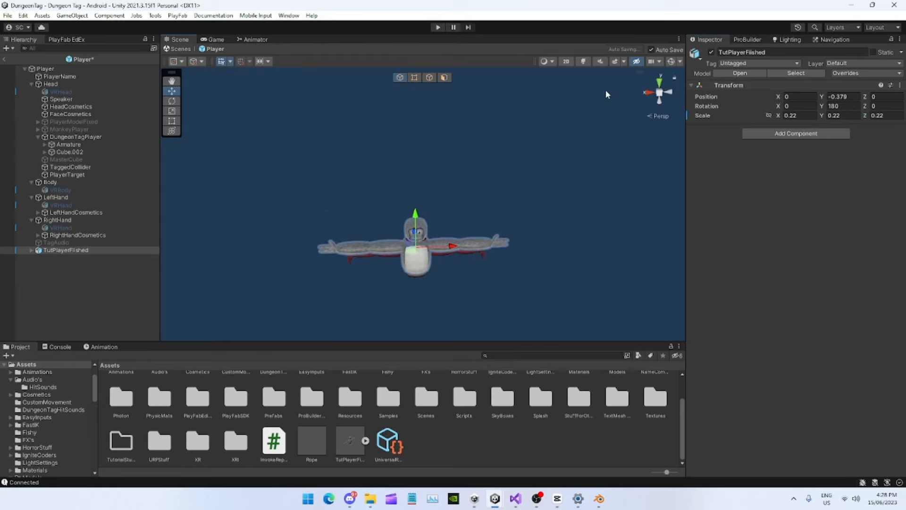
pyautogui.click(652, 49)
pyautogui.moveTo(468, 236); pyautogui.dragTo(352, 163, button='right')
pyautogui.moveTo(384, 189); pyautogui.dragTo(385, 194)
pyautogui.moveTo(385, 194); pyautogui.dragTo(574, 236, button='right')
# - Deactivate the old red monkey, DungeonTagPlayer, and collapse its children in the hierarchy
pyautogui.click(102, 136)
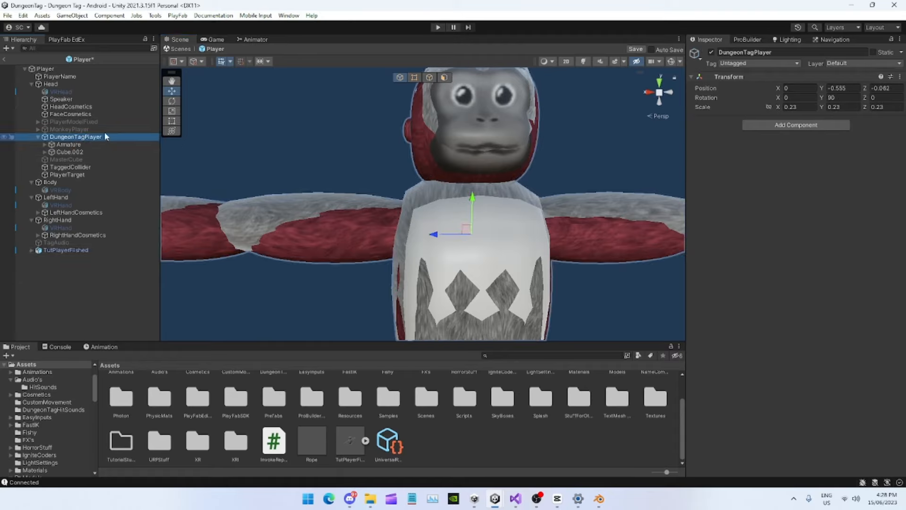
pyautogui.click(711, 52)
pyautogui.scroll(-5, 526, 276)
pyautogui.click(526, 277)
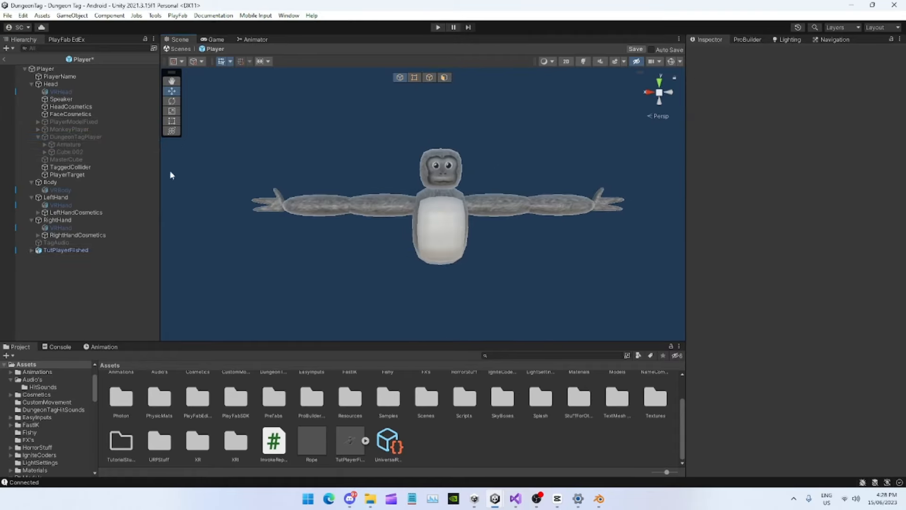
pyautogui.click(38, 136)
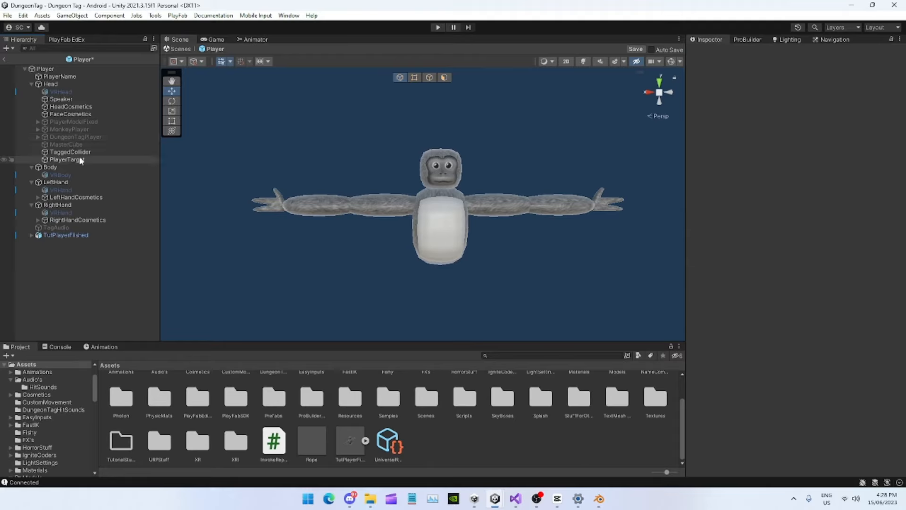
# - Activate VRHead as a reference and move the TutPlayerFiished model to Y -0.48 and Z -0.047 so the heads align
pyautogui.click(62, 92)
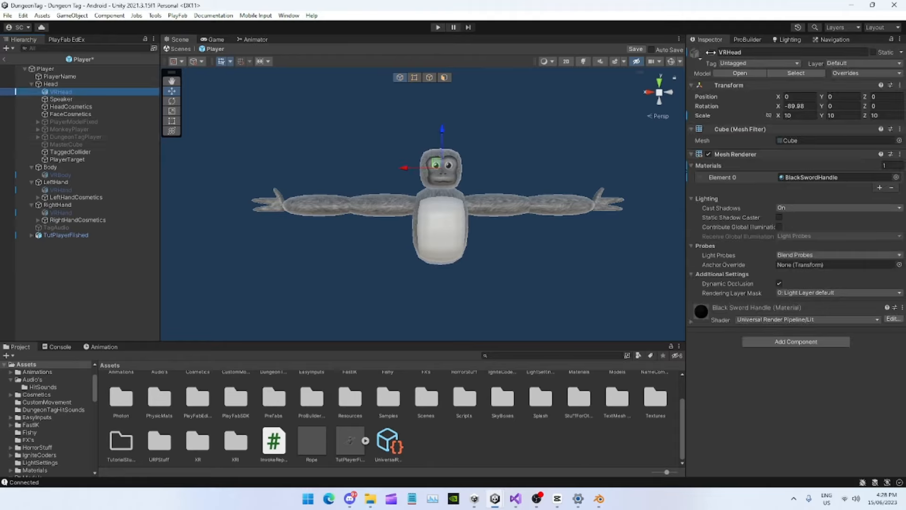
pyautogui.click(548, 242)
pyautogui.keyDown('alt'); pyautogui.moveTo(549, 243); pyautogui.dragTo(164, 228); pyautogui.keyUp('alt')
pyautogui.click(66, 235)
pyautogui.keyDown('alt'); pyautogui.moveTo(264, 217); pyautogui.dragTo(387, 193); pyautogui.keyUp('alt')
pyautogui.moveTo(422, 228); pyautogui.dragTo(470, 163)
pyautogui.scroll(3, 514, 236)
pyautogui.keyDown('alt'); pyautogui.moveTo(562, 145); pyautogui.dragTo(359, 152); pyautogui.keyUp('alt')
pyautogui.scroll(-3, 377, 179)
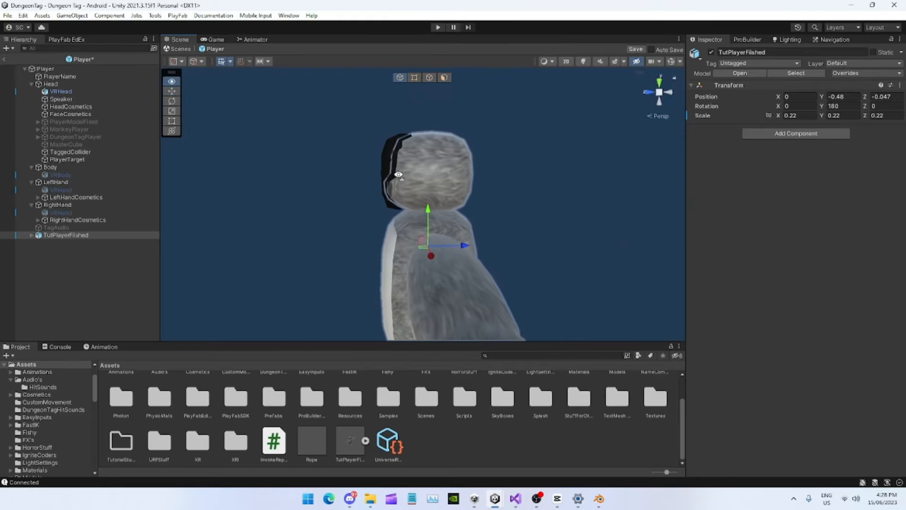
pyautogui.keyDown('alt'); pyautogui.moveTo(423, 206); pyautogui.dragTo(530, 196); pyautogui.keyUp('alt')
# - Deactivate the VRHead reference object and save the Player prefab
pyautogui.click(79, 92)
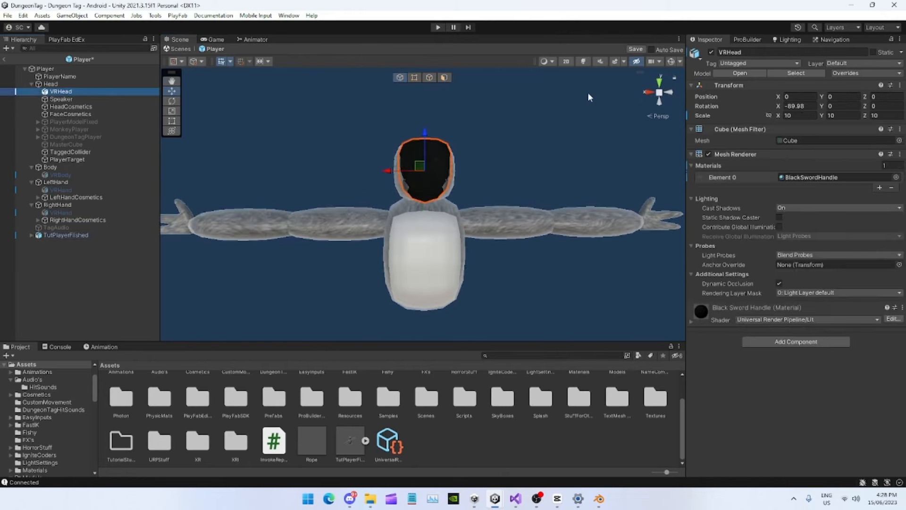
pyautogui.click(711, 52)
pyautogui.click(545, 294)
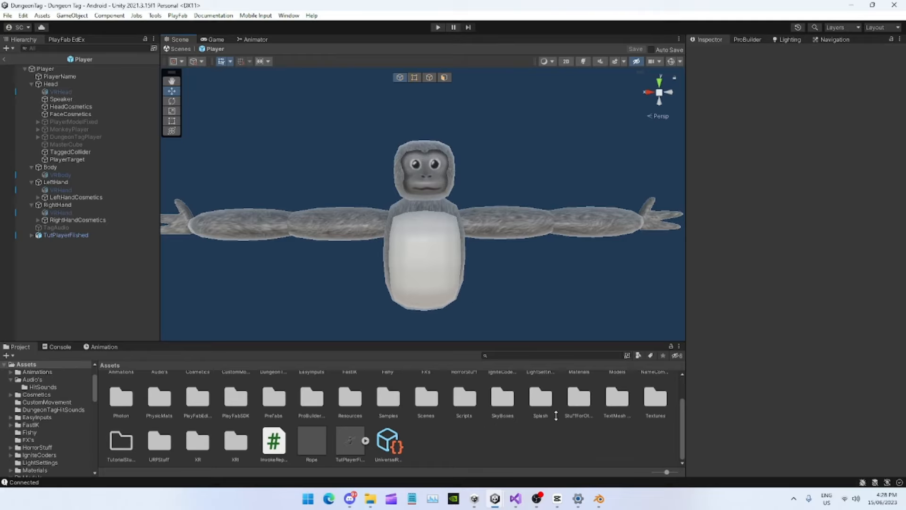
pyautogui.scroll(2, 574, 421)
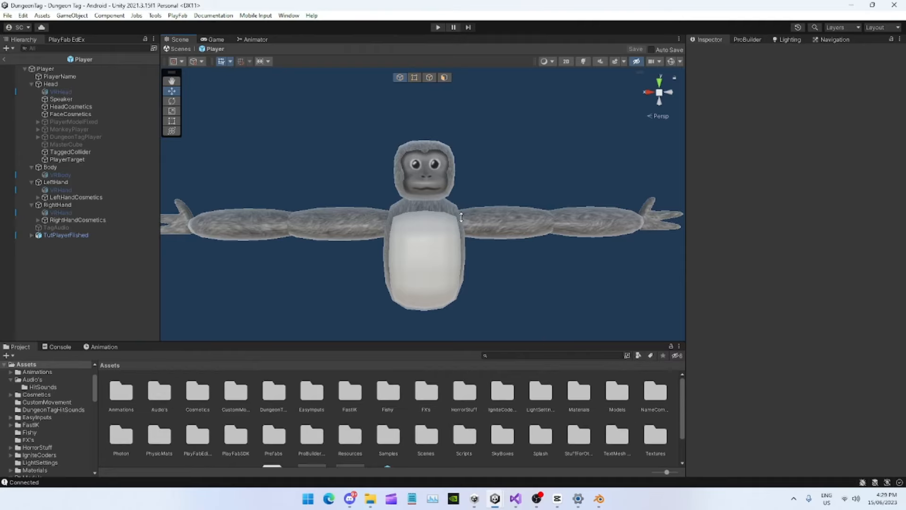
# - Make TutPlayerFiished a child of Head and unpack its prefab
pyautogui.click(493, 223)
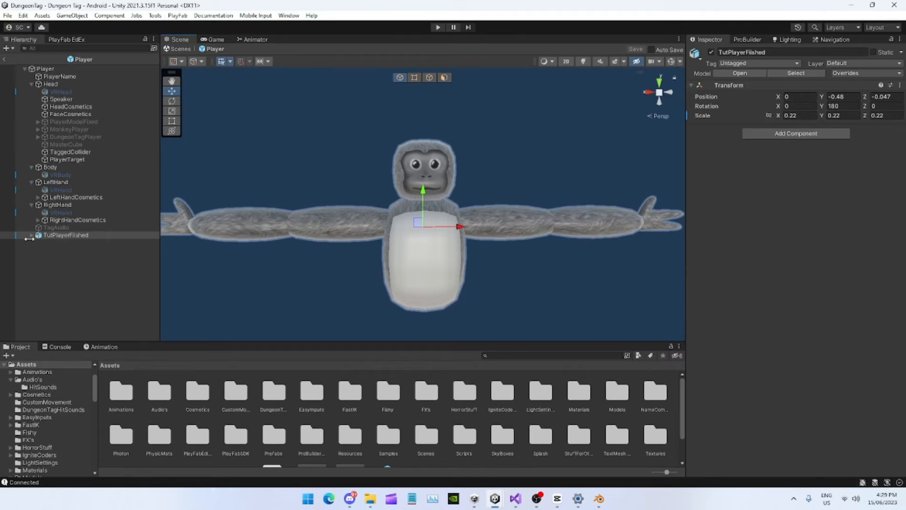
pyautogui.moveTo(50, 235); pyautogui.dragTo(60, 86)
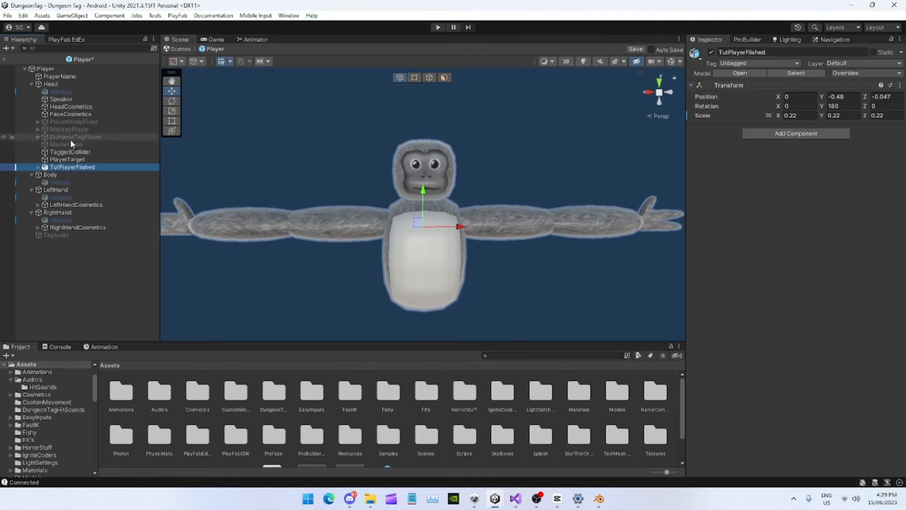
pyautogui.rightClick(69, 168)
pyautogui.moveTo(184, 233)
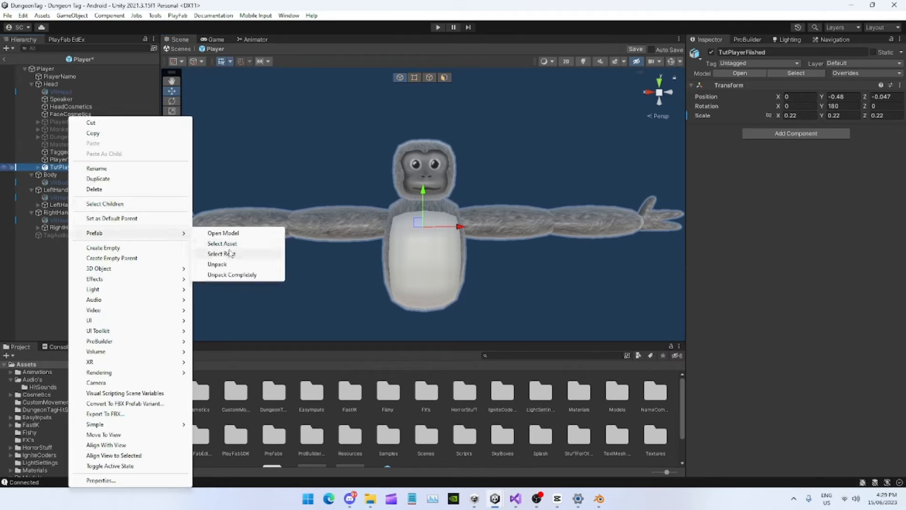
pyautogui.click(239, 254)
# - Expand the TutPlayerFiished armature through both shoulder bone chains down to the LHand and RHand bones
pyautogui.click(39, 168)
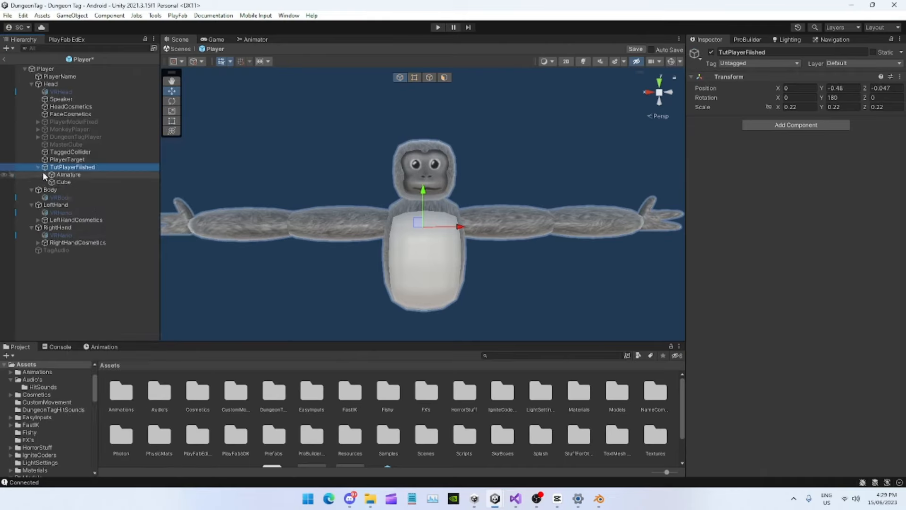
pyautogui.click(45, 175)
pyautogui.click(50, 182)
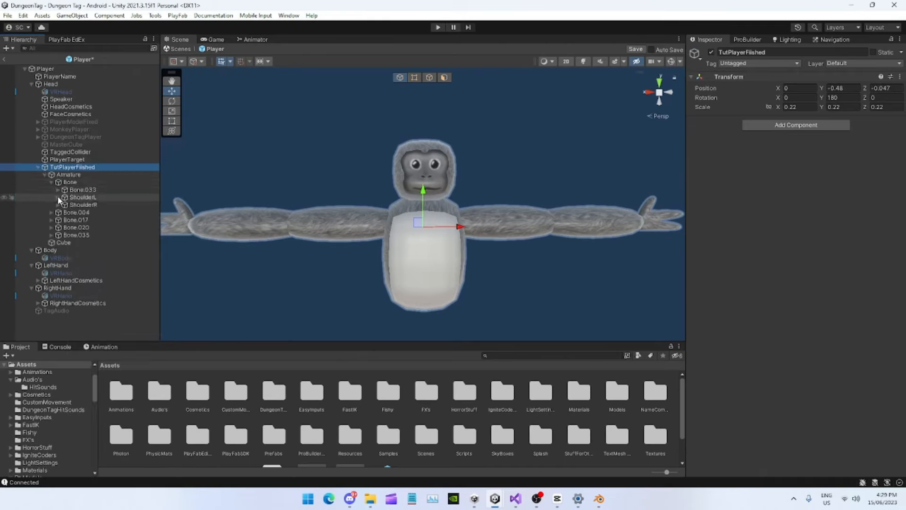
pyautogui.click(58, 197)
pyautogui.click(65, 205)
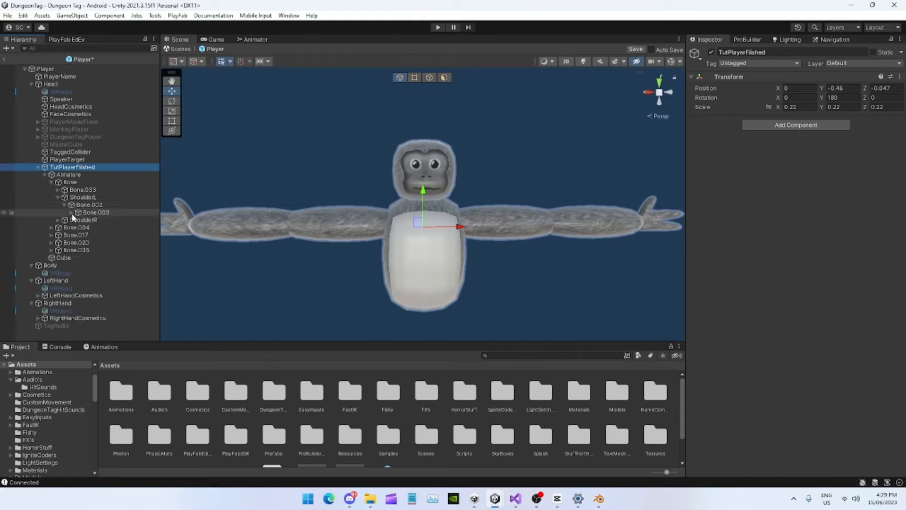
pyautogui.click(71, 212)
pyautogui.click(58, 227)
pyautogui.click(65, 235)
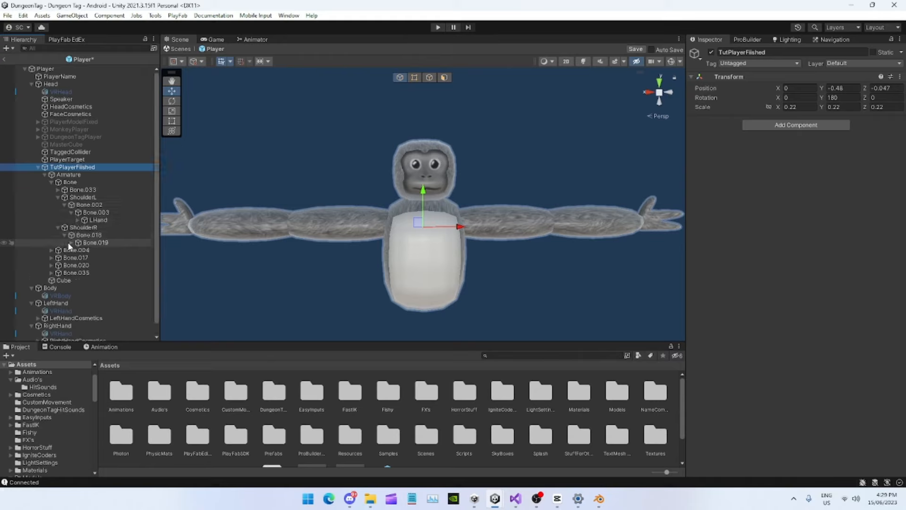
pyautogui.click(71, 242)
# - Add the Fast IK Fabric component to both the LHand and RHand bones
pyautogui.click(95, 250)
pyautogui.keyDown('ctrl'); pyautogui.click(101, 220); pyautogui.keyUp('ctrl')
pyautogui.click(824, 126)
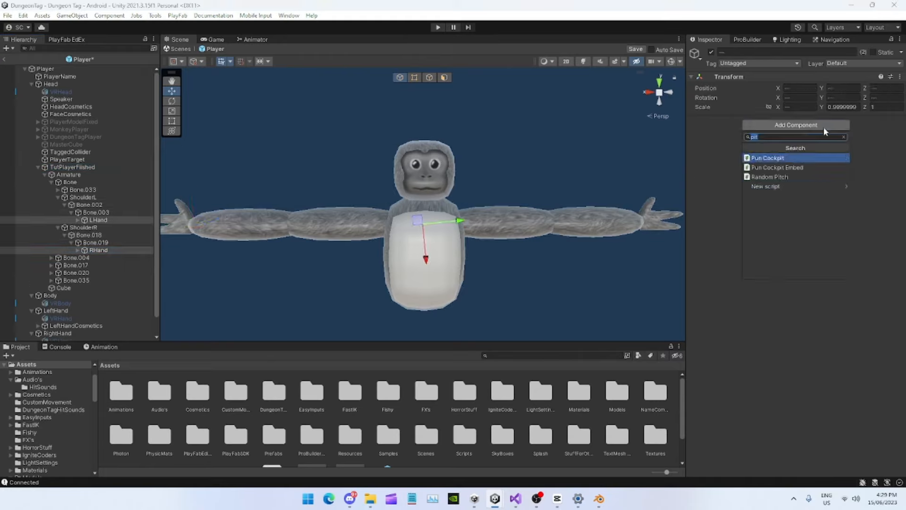
pyautogui.write('fast')
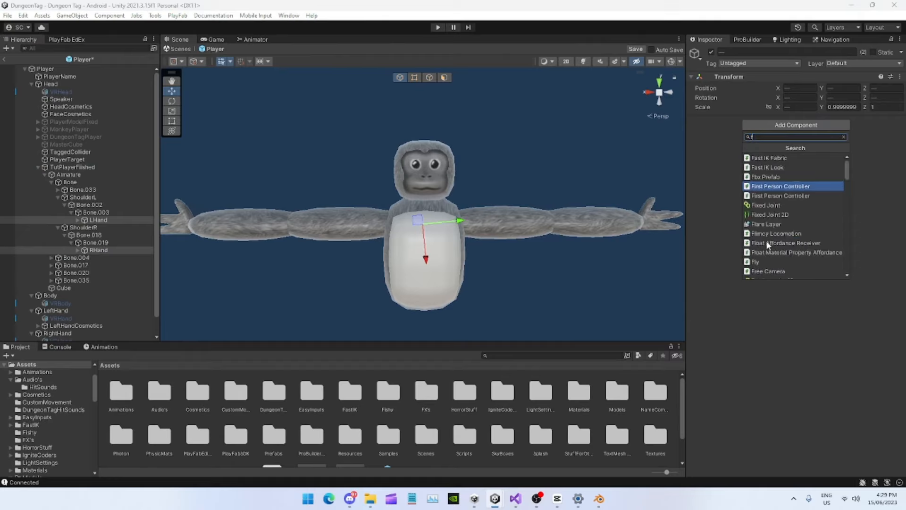
pyautogui.click(803, 168)
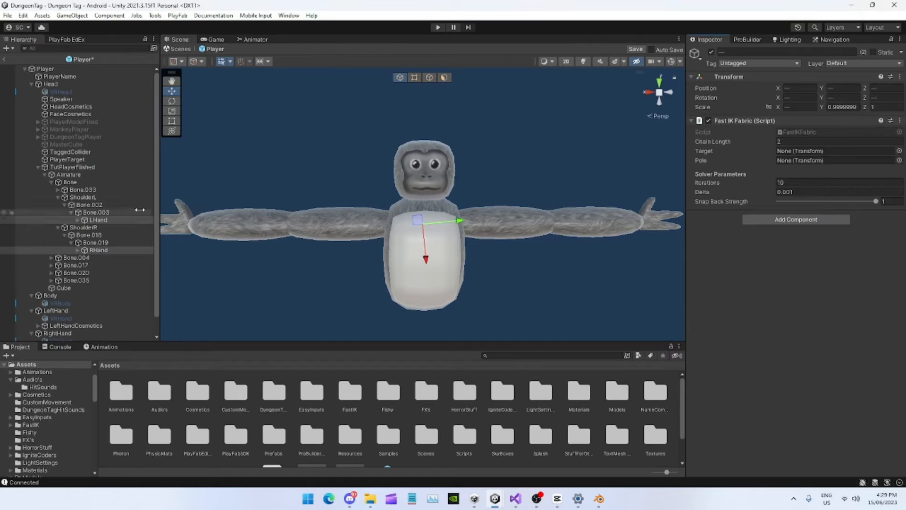
# - Assign the LeftHand object as the Fast IK Fabric target of LHand
pyautogui.click(110, 221)
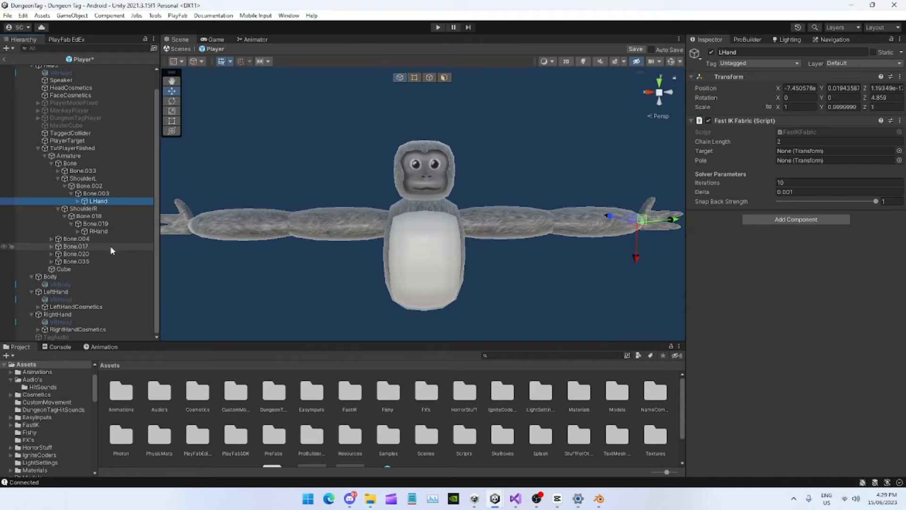
pyautogui.scroll(-2, 95, 245)
pyautogui.moveTo(56, 292); pyautogui.dragTo(803, 151)
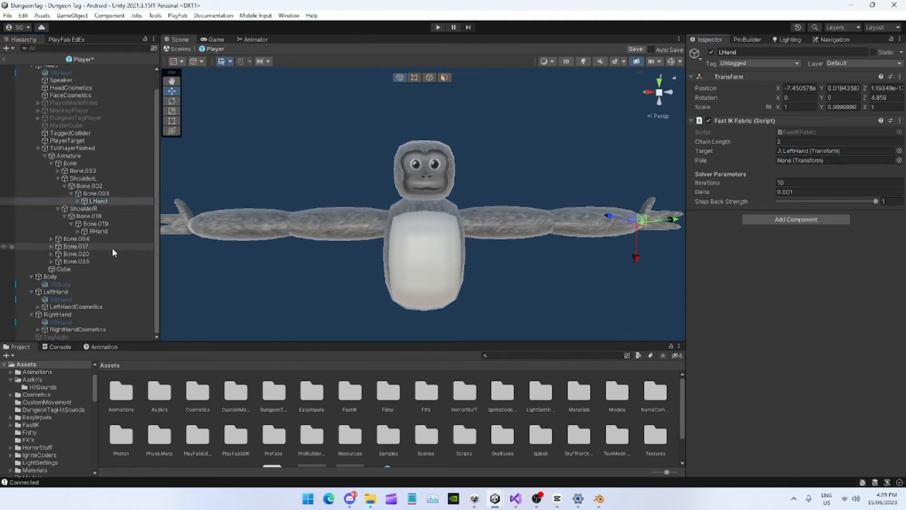
# - Rename Bone.020, the right elbow's pole bone, as RPole
pyautogui.click(70, 254)
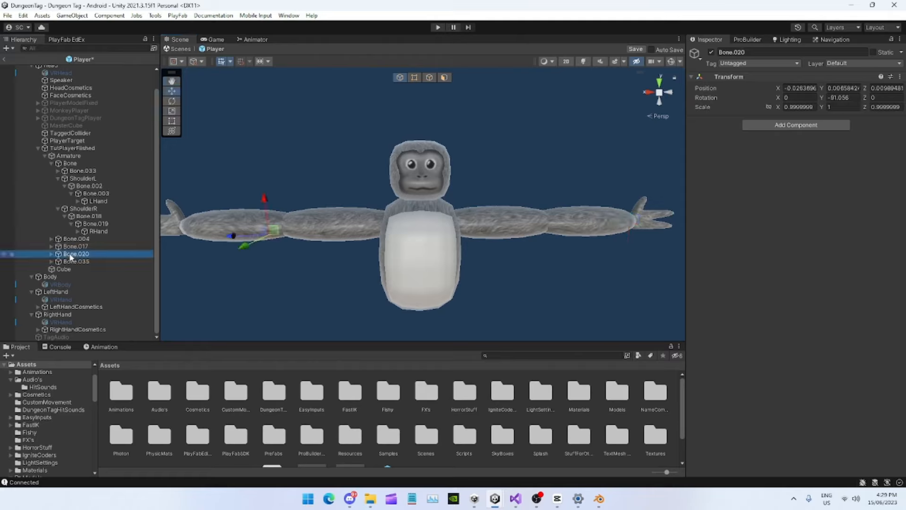
pyautogui.click(761, 53)
pyautogui.write('RPOle')
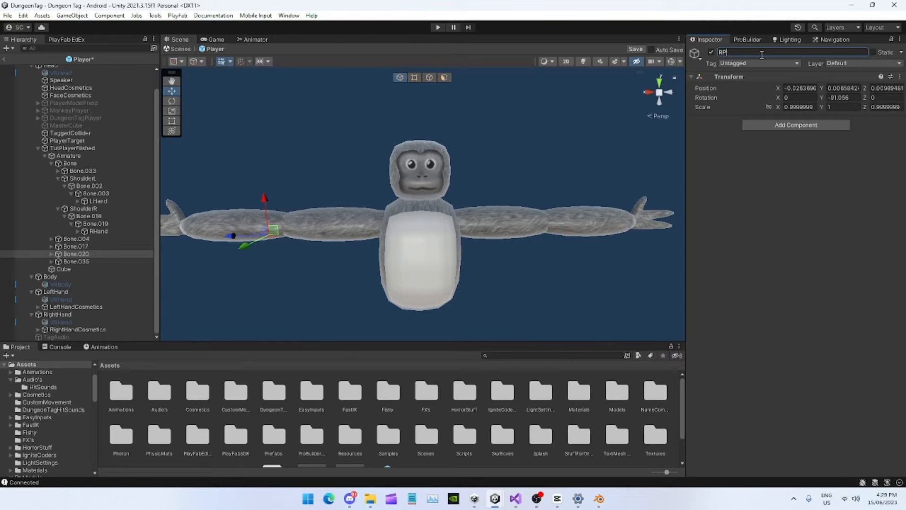
pyautogui.click(91, 261)
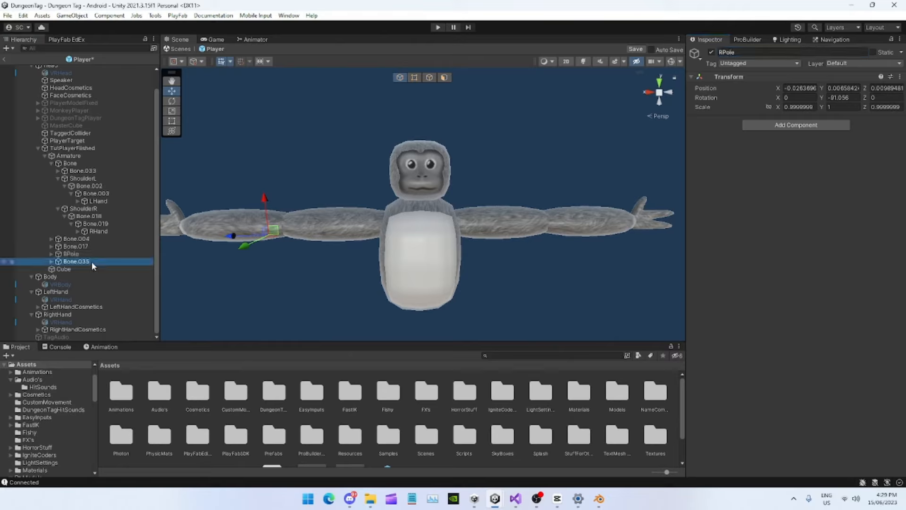
# - Rename Bone.004, the left elbow's pole bone, as LPole
pyautogui.click(77, 238)
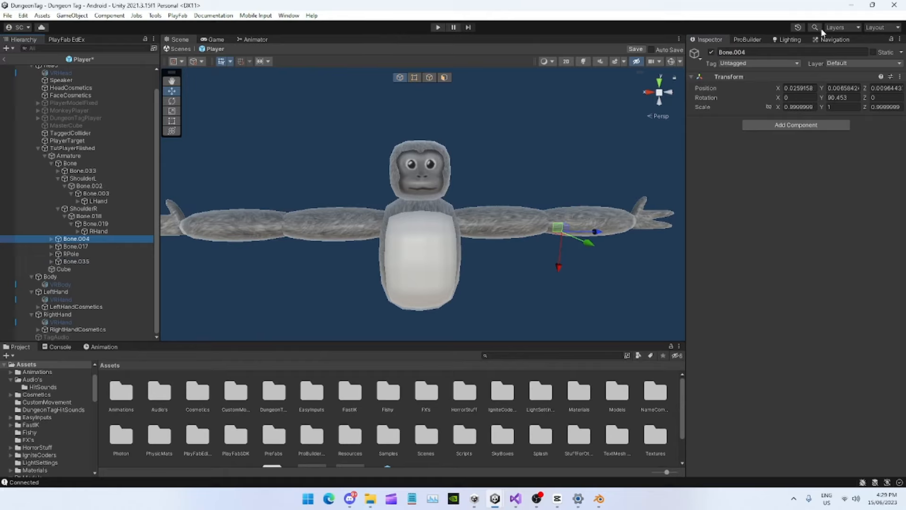
pyautogui.click(771, 52)
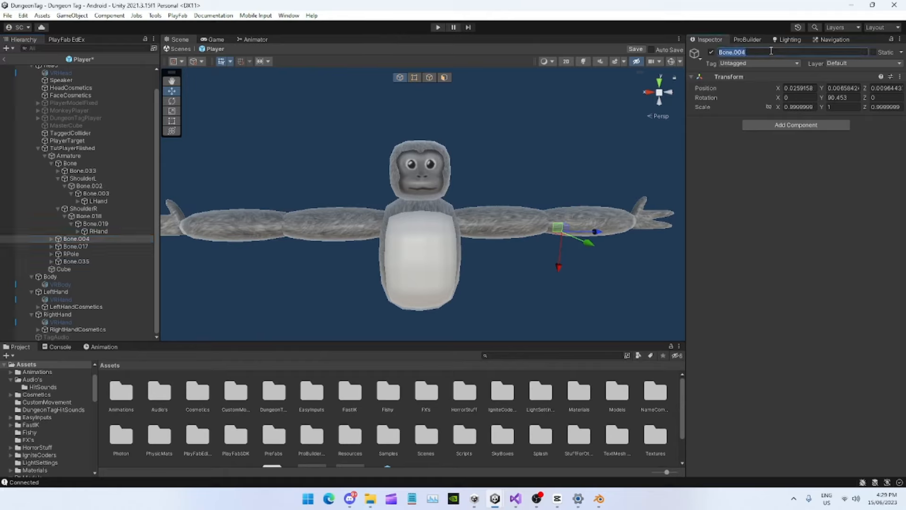
pyautogui.write('LPO')
pyautogui.press('Return')
pyautogui.click(804, 303)
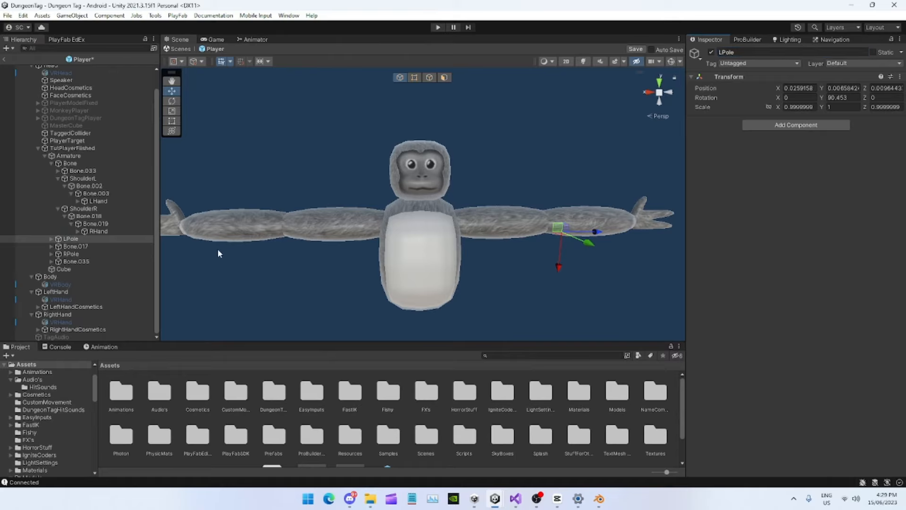
# - Assign LPole as LHand's Fast IK pole, and give RHand the target RightHand and the pole RPole
pyautogui.click(118, 200)
pyautogui.moveTo(70, 239); pyautogui.dragTo(811, 167)
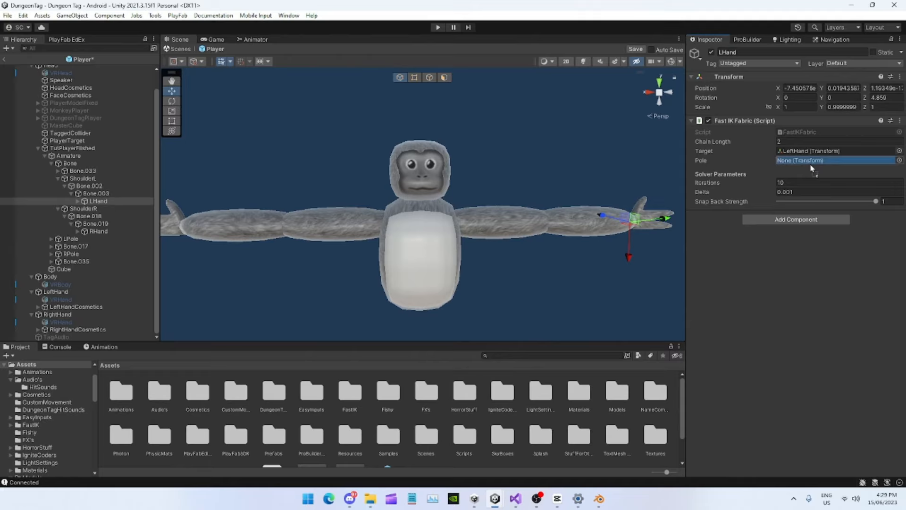
pyautogui.click(106, 231)
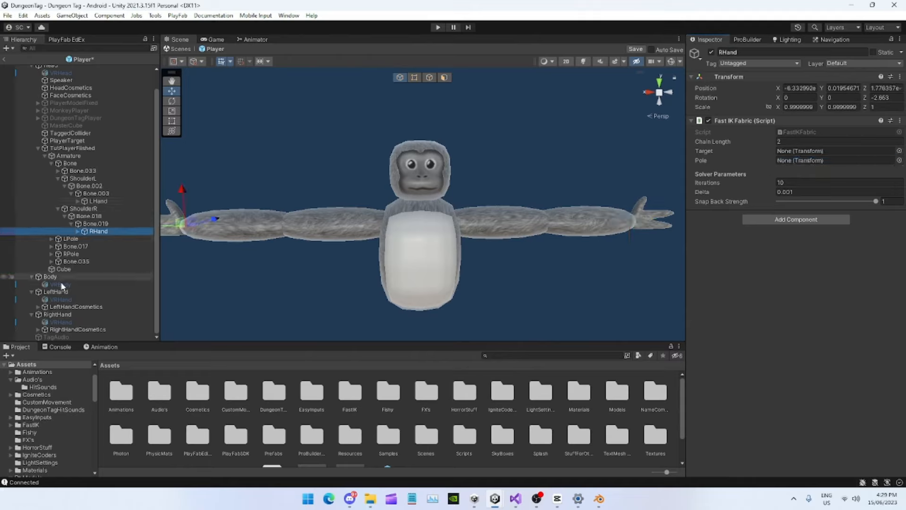
pyautogui.moveTo(57, 314); pyautogui.dragTo(808, 151)
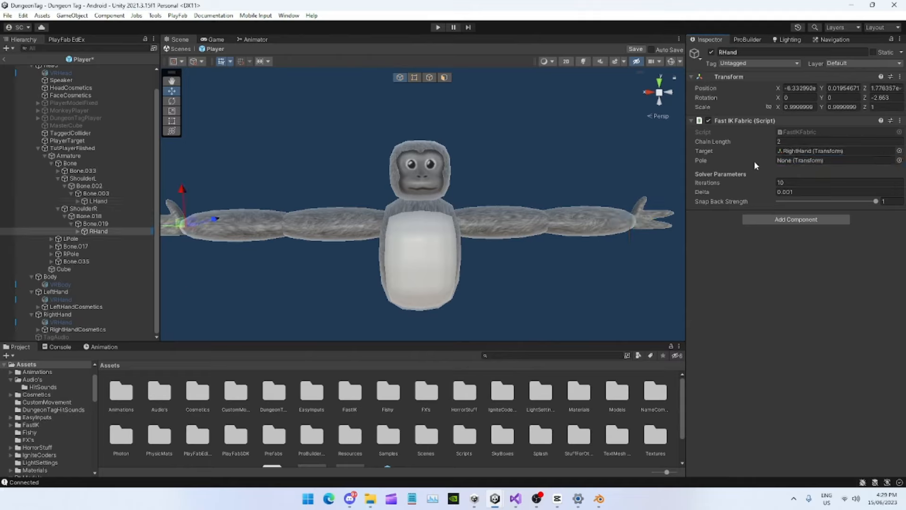
pyautogui.moveTo(71, 254); pyautogui.dragTo(807, 161)
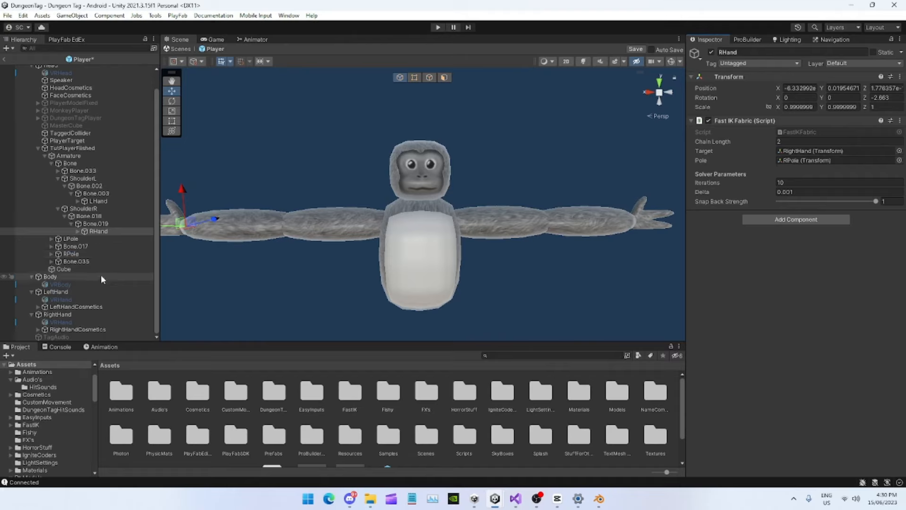
# - Check RPole and the Fast IK settings on LHand and RHand together, and save the Player prefab
pyautogui.click(71, 254)
pyautogui.press('f')
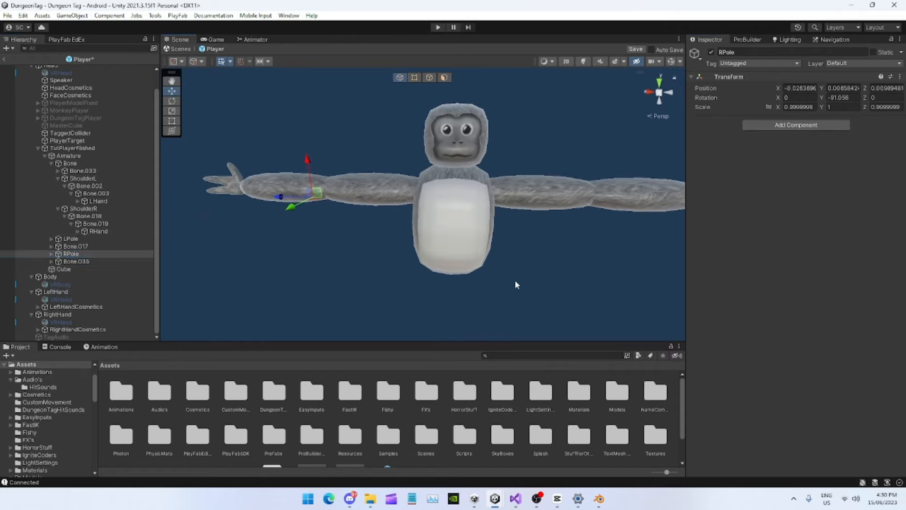
pyautogui.click(99, 231)
pyautogui.keyDown('ctrl'); pyautogui.click(98, 201); pyautogui.keyUp('ctrl')
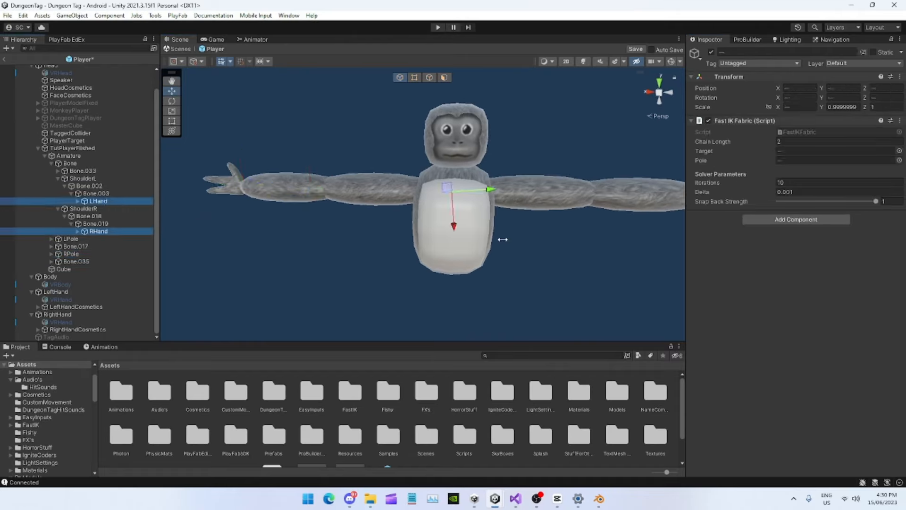
pyautogui.scroll(-3, 615, 445)
pyautogui.click(582, 448)
# - Expand Material.005 on the model's Cube mesh and locate its base map texture in the project
pyautogui.moveTo(354, 277); pyautogui.dragTo(394, 258, button='right')
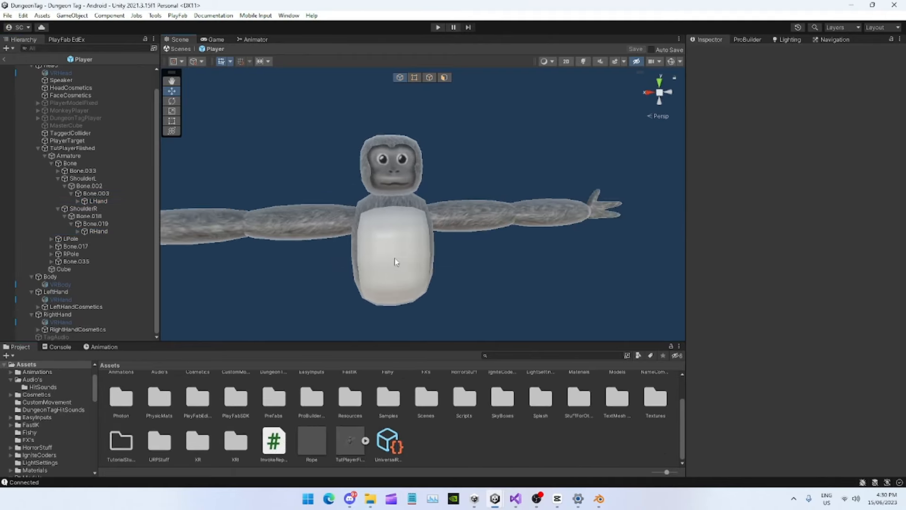
pyautogui.press('w')
pyautogui.moveTo(486, 234); pyautogui.dragTo(469, 243, button='right')
pyautogui.press('d')
pyautogui.press('a')
pyautogui.press('s')
pyautogui.click(528, 228)
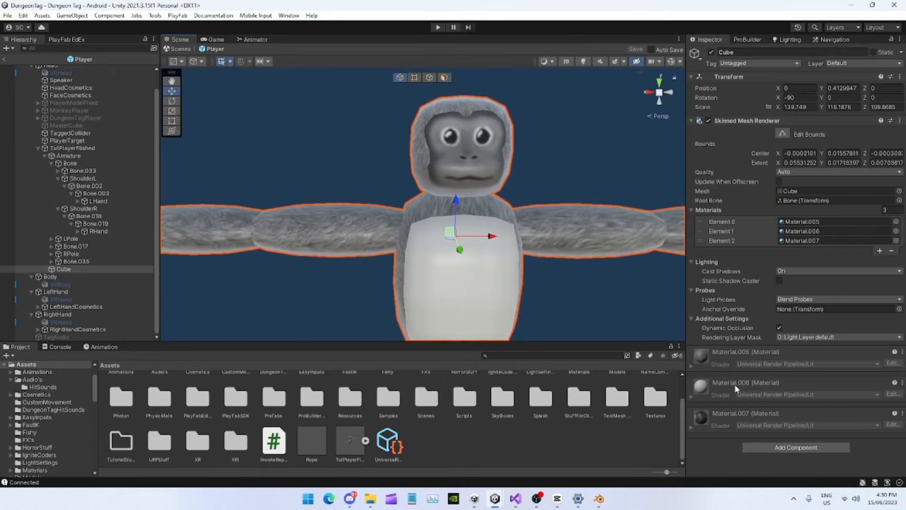
pyautogui.click(692, 364)
pyautogui.click(708, 451)
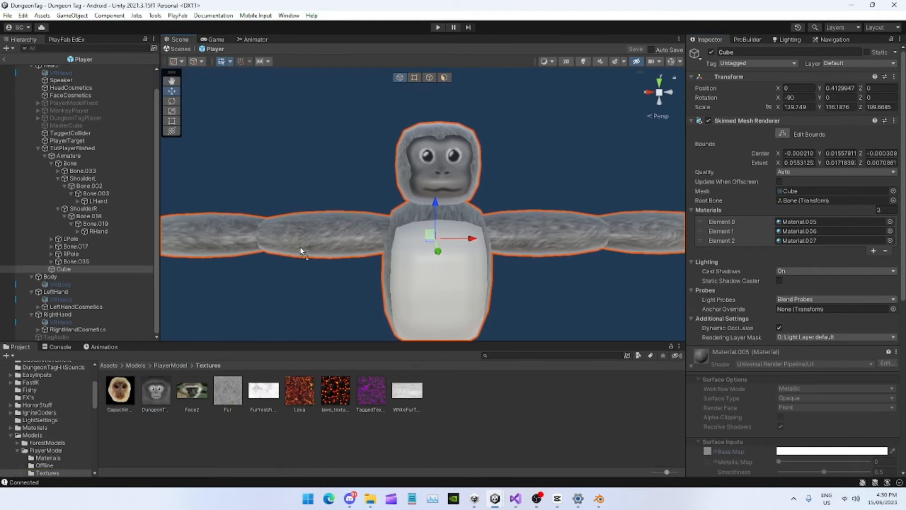
# - Open the PlayerModel Materials folder and examine the shared settings of the DungeonTagFace, ChestFur and Fur materials
pyautogui.moveTo(295, 302); pyautogui.dragTo(252, 427)
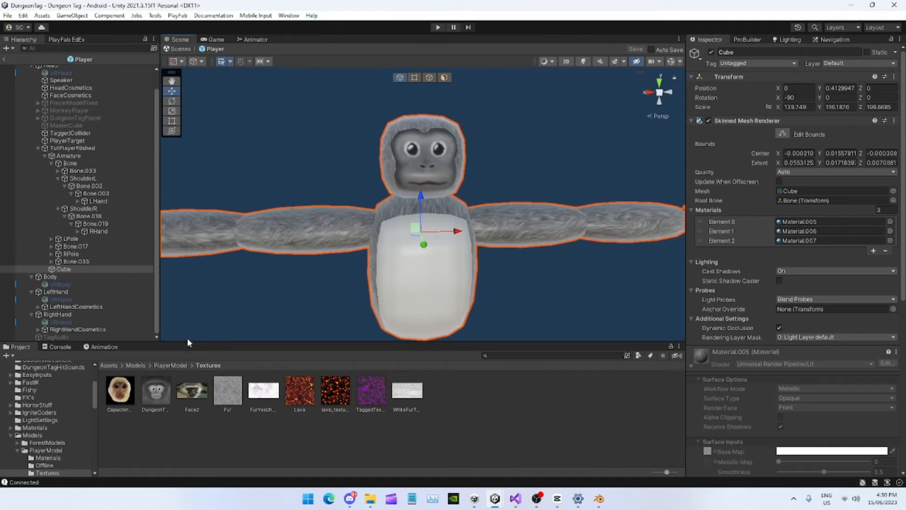
pyautogui.click(173, 366)
pyautogui.doubleClick(119, 390)
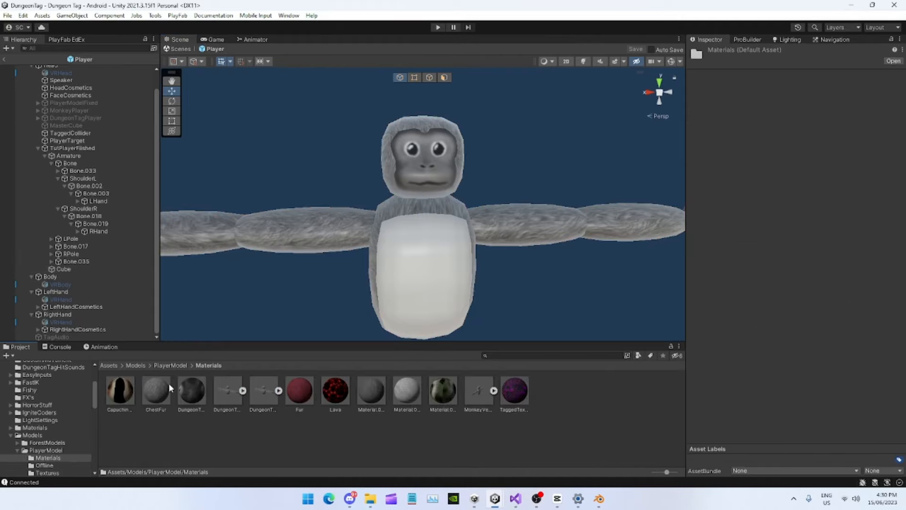
pyautogui.click(196, 393)
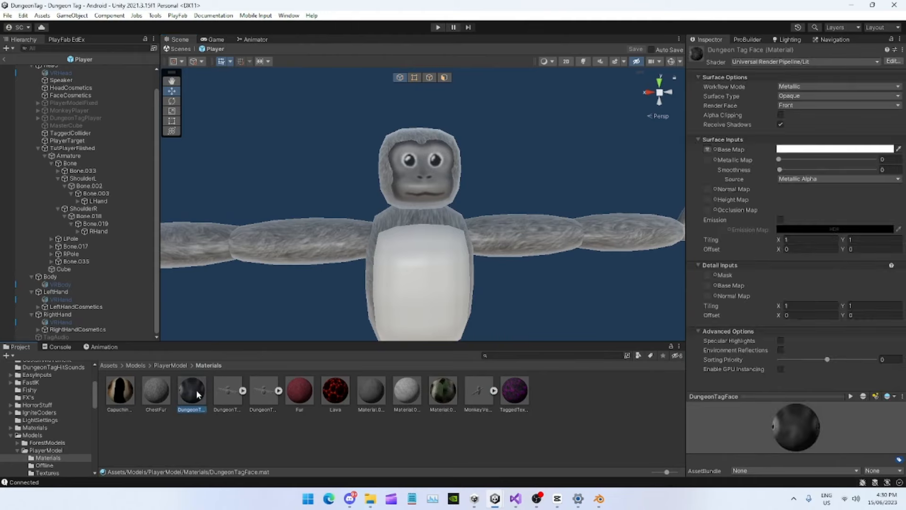
pyautogui.keyDown('ctrl'); pyautogui.click(163, 397); pyautogui.keyUp('ctrl')
pyautogui.keyDown('ctrl'); pyautogui.click(307, 395); pyautogui.keyUp('ctrl')
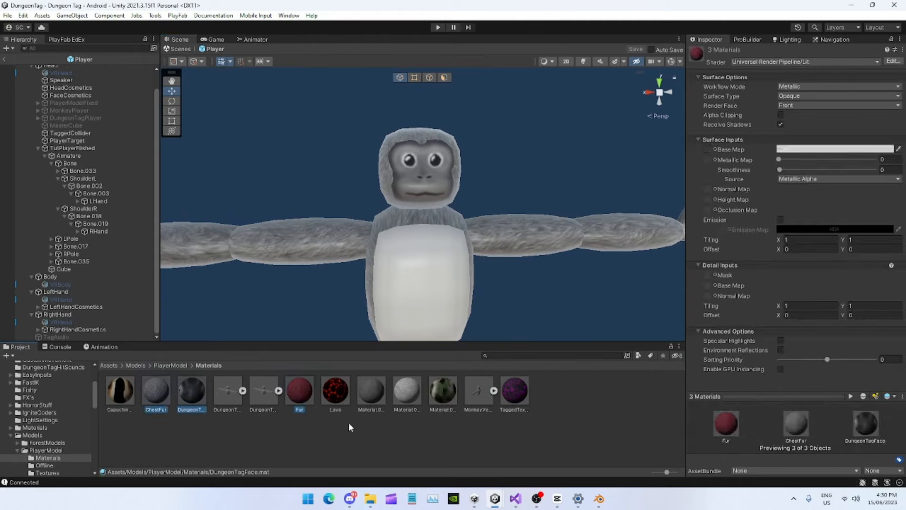
pyautogui.click(345, 420)
pyautogui.click(299, 391)
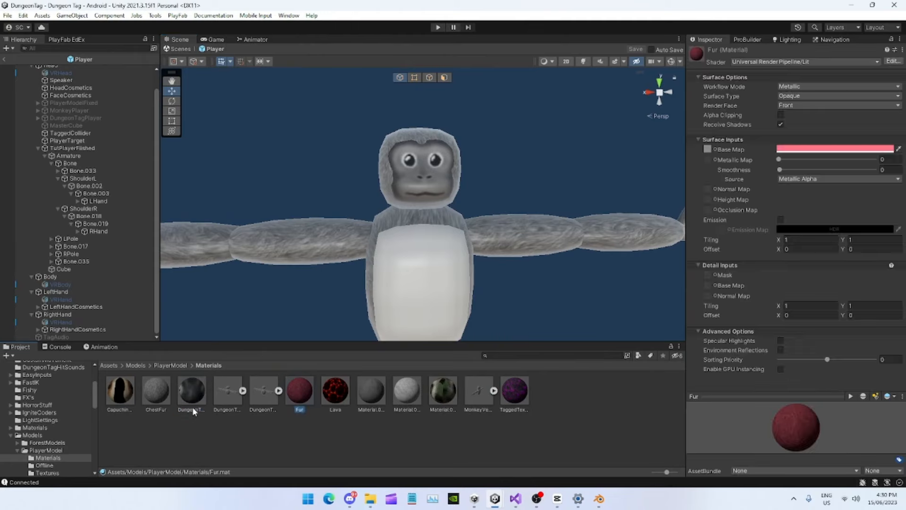
pyautogui.keyDown('ctrl'); pyautogui.click(192, 391); pyautogui.keyUp('ctrl')
pyautogui.keyDown('ctrl'); pyautogui.click(157, 392); pyautogui.keyUp('ctrl')
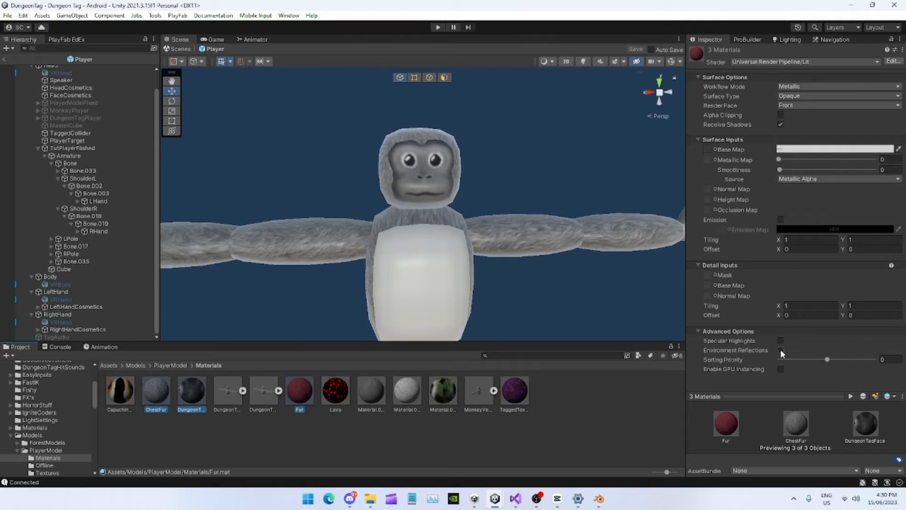
pyautogui.click(532, 447)
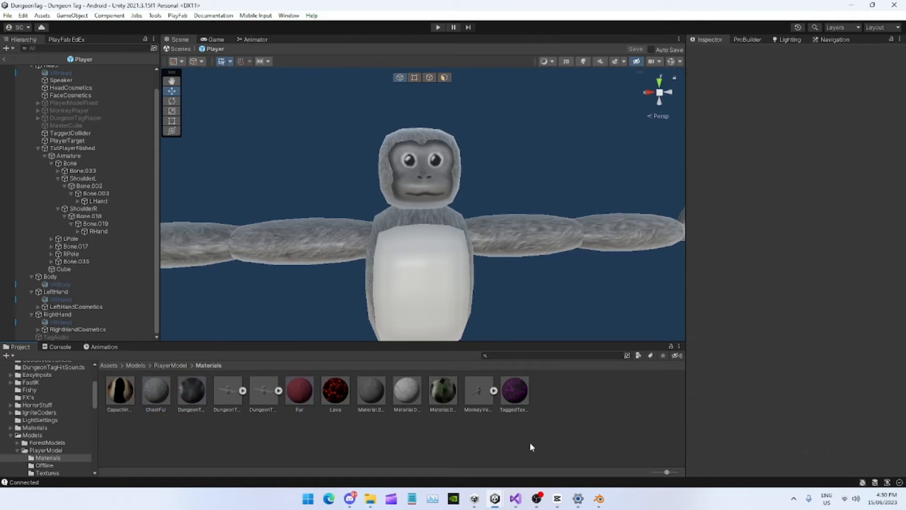
# - Apply DungeonTagFace to the monkey's face, ChestFur to its chest and Fur to its arms and body
pyautogui.moveTo(190, 402); pyautogui.dragTo(420, 172)
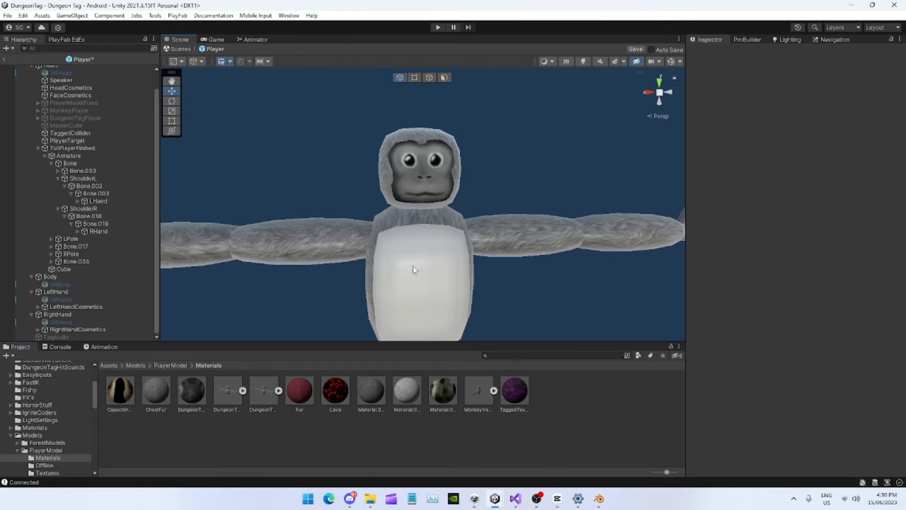
pyautogui.moveTo(155, 398); pyautogui.dragTo(451, 290)
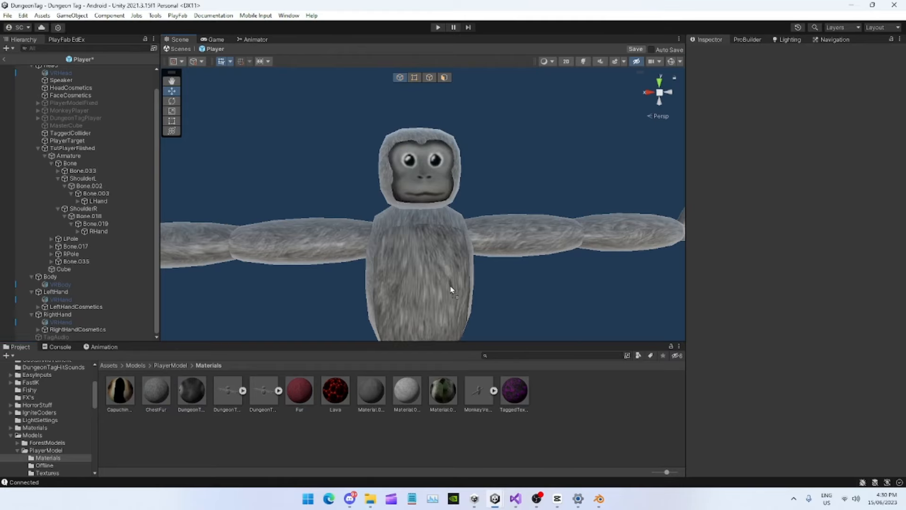
pyautogui.moveTo(302, 398); pyautogui.dragTo(294, 231)
pyautogui.scroll(-4, 562, 184)
pyautogui.scroll(2, 560, 185)
pyautogui.scroll(-2, 560, 185)
pyautogui.scroll(1, 560, 184)
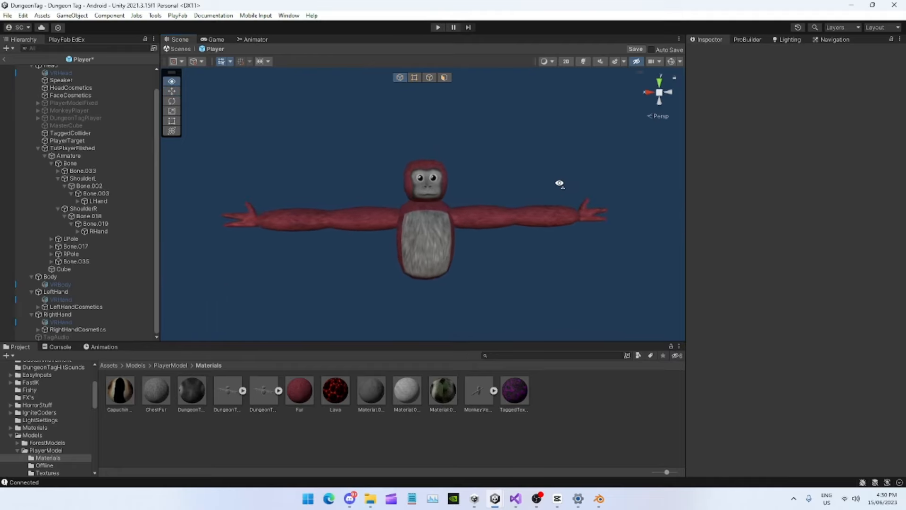
# - Set the X, Y and Z rotation of RHand and LHand together to 0
pyautogui.click(117, 232)
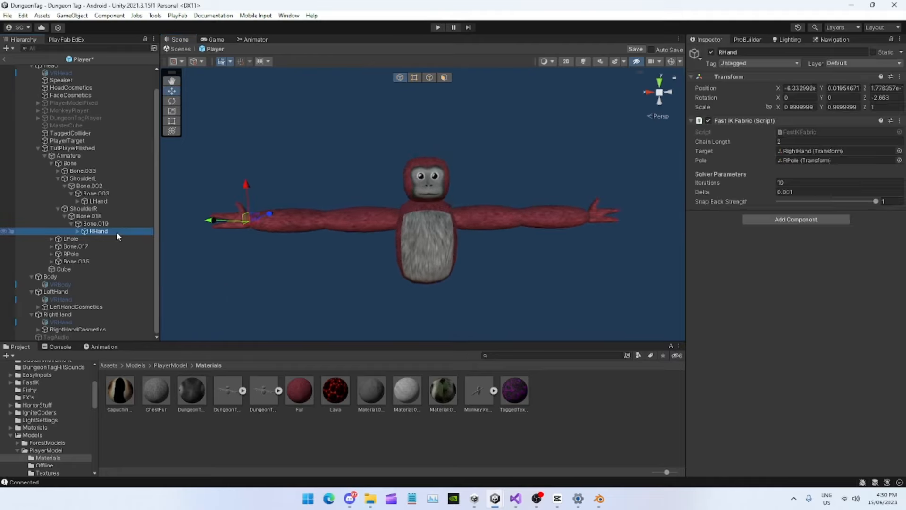
pyautogui.keyDown('ctrl'); pyautogui.click(111, 201); pyautogui.keyUp('ctrl')
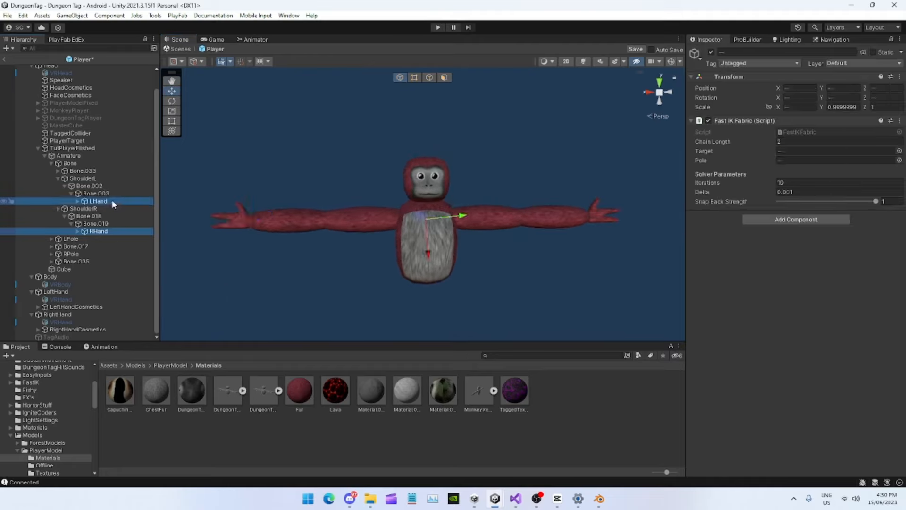
pyautogui.click(799, 97)
pyautogui.write('0')
pyautogui.press('Tab')
pyautogui.write('0')
pyautogui.press('Tab')
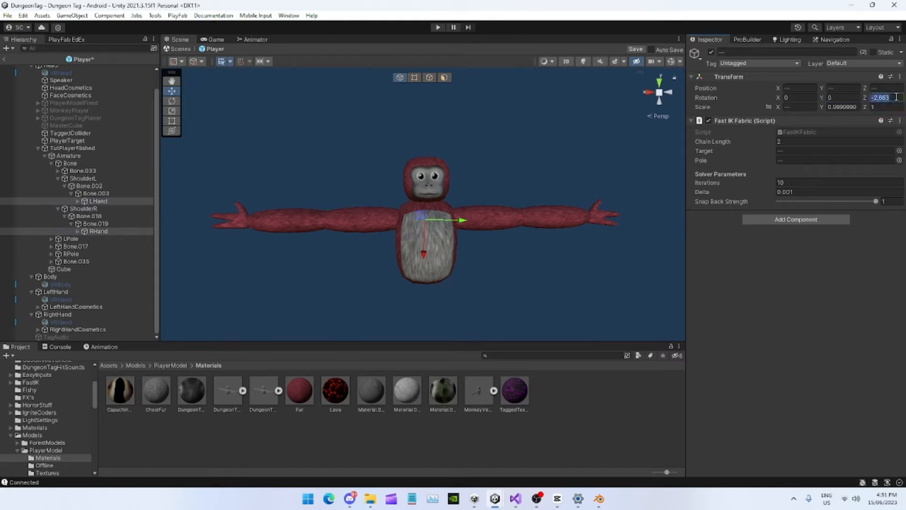
pyautogui.write('0')
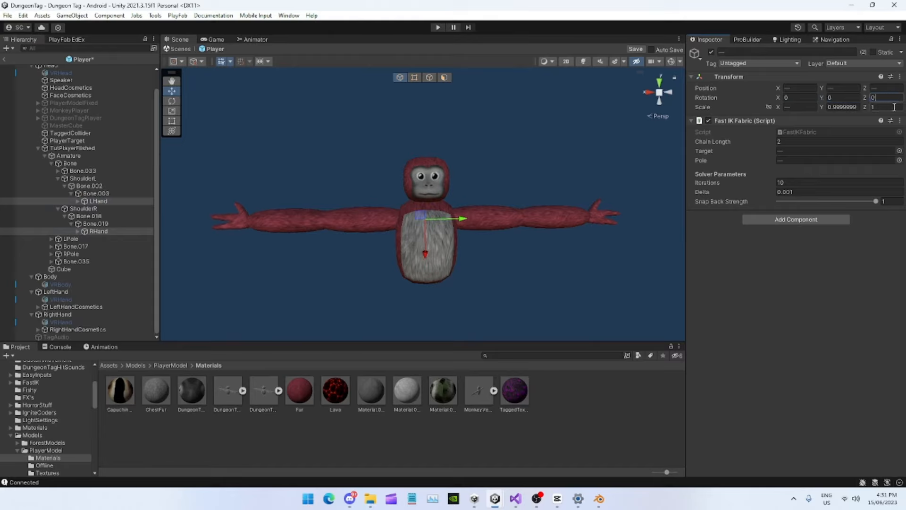
# - Set the X rotation of both hand bones to 90, and change it to -90
pyautogui.click(800, 97)
pyautogui.write('90')
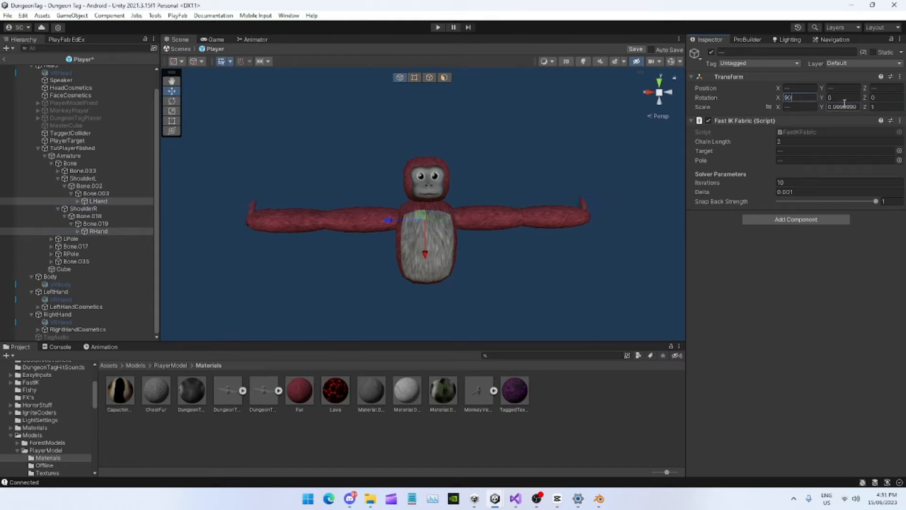
pyautogui.press('Home')
pyautogui.write('-')
pyautogui.click(559, 251)
pyautogui.moveTo(558, 251)
pyautogui.mouseDown(button='right')
pyautogui.moveTo(582, 255)
pyautogui.moveTo(451, 283)
pyautogui.moveTo(580, 247)
pyautogui.moveTo(545, 245)
pyautogui.mouseUp(button='right')
pyautogui.scroll(-3, 545, 245)
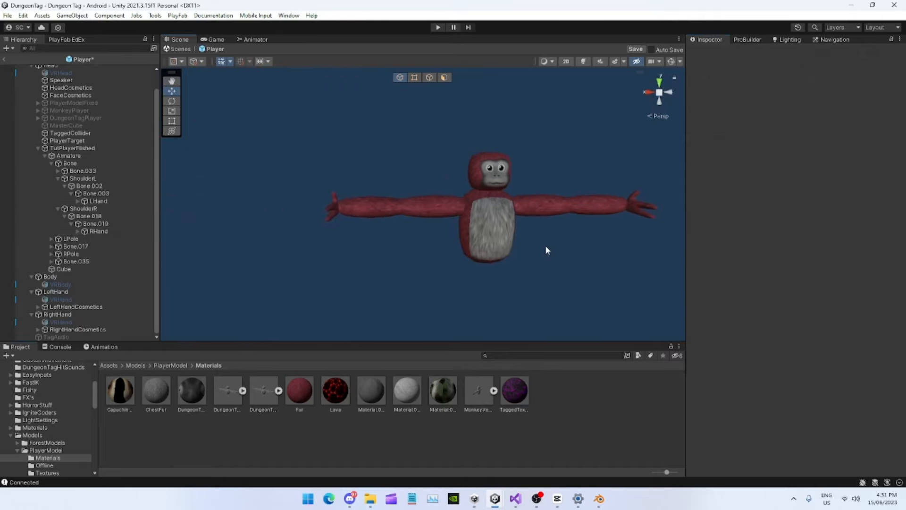
# - Leave the Player prefab with its changes saved and return to the Dungeon Tag scene
pyautogui.click(6, 47)
pyautogui.click(340, 435)
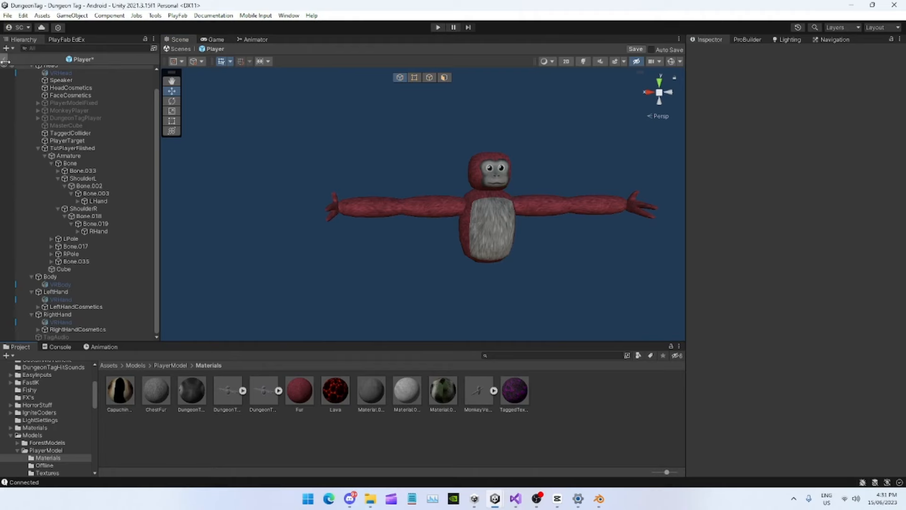
pyautogui.click(4, 59)
pyautogui.click(432, 268)
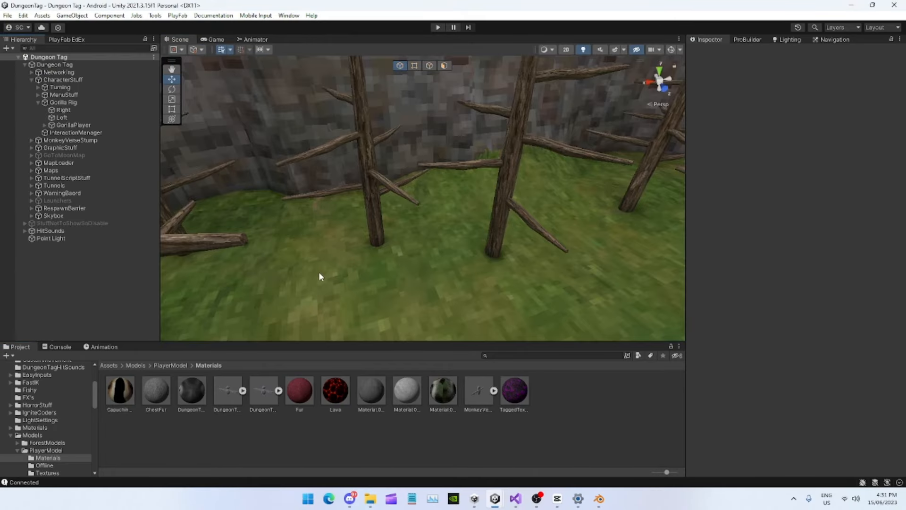
# - Select GorillaPlayer under Gorilla Rig and start play mode
pyautogui.click(112, 123)
pyautogui.moveTo(425, 239); pyautogui.dragTo(509, 151, button='right')
pyautogui.press('w')
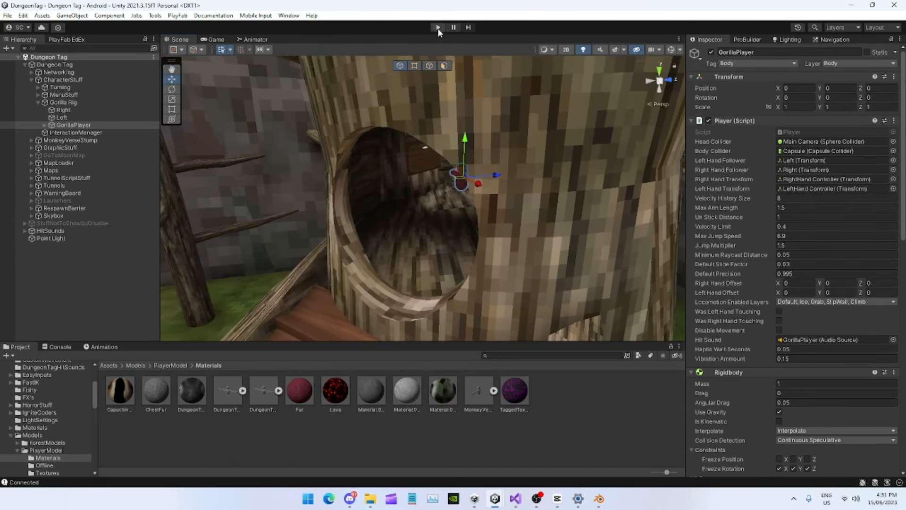
pyautogui.click(437, 27)
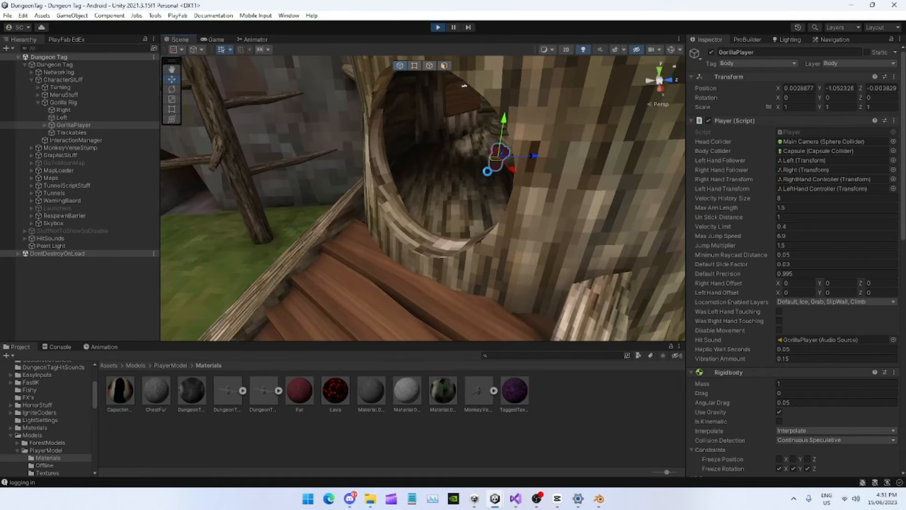
# - Move GorillaPlayer near the tree opening to examine the model's body and face during play
pyautogui.press('w')
pyautogui.moveTo(404, 247); pyautogui.dragTo(475, 214, button='right')
pyautogui.press('s')
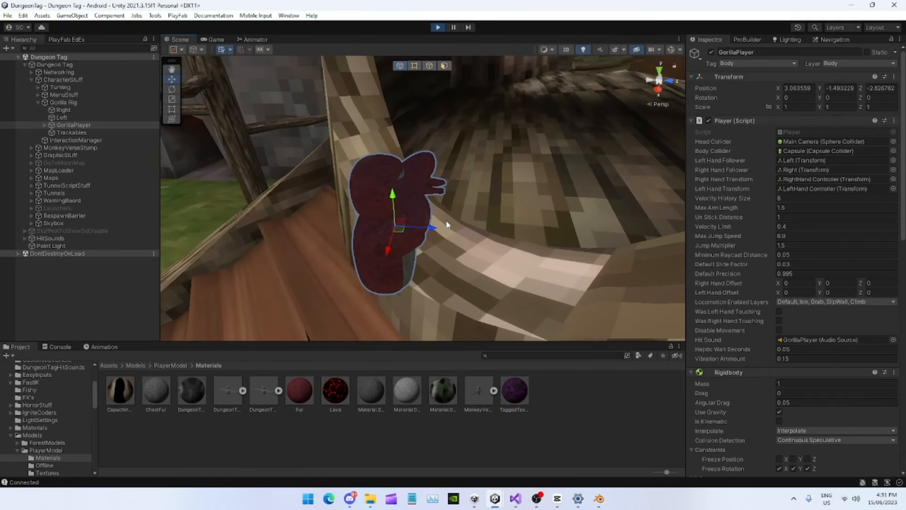
pyautogui.moveTo(401, 236); pyautogui.dragTo(450, 186)
pyautogui.moveTo(450, 186); pyautogui.dragTo(381, 174, button='right')
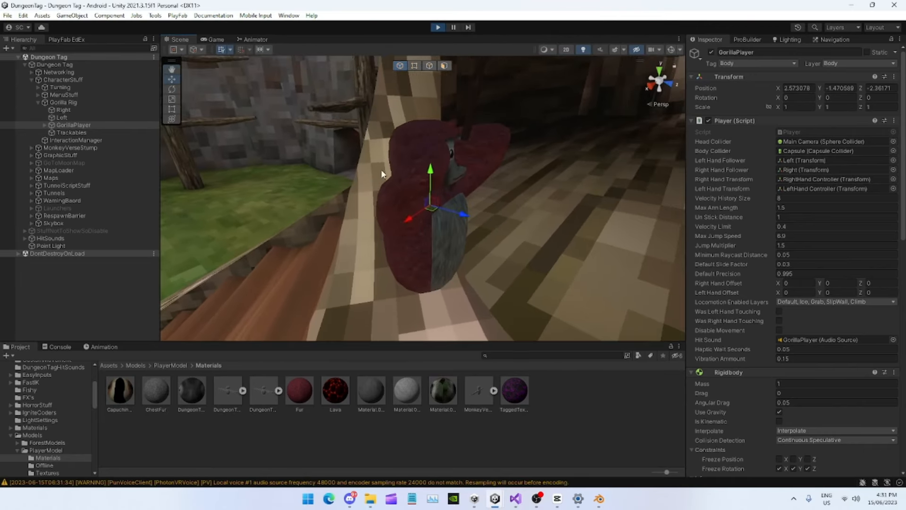
# - Move GorillaPlayer's LeftHand Controller to about Y -0.18, Z 0.49 to test how the left arm's Fast IK follows
pyautogui.click(44, 125)
pyautogui.click(89, 139)
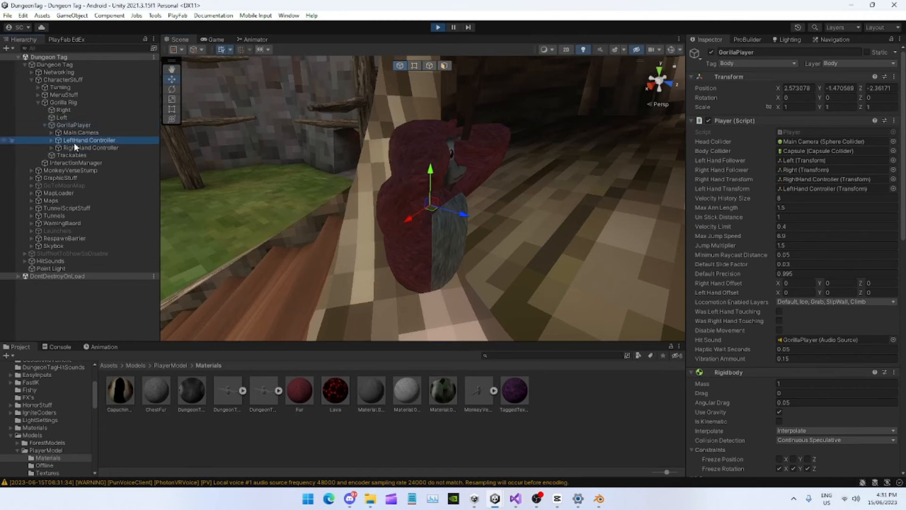
pyautogui.moveTo(469, 156); pyautogui.dragTo(566, 168)
pyautogui.moveTo(566, 168); pyautogui.dragTo(450, 175, button='right')
pyautogui.moveTo(451, 176); pyautogui.dragTo(455, 239)
pyautogui.moveTo(455, 239); pyautogui.dragTo(506, 251, button='right')
# - Test the hand by rotating the LeftHand Controller, undo the rotation, and stop play mode
pyautogui.press('e')
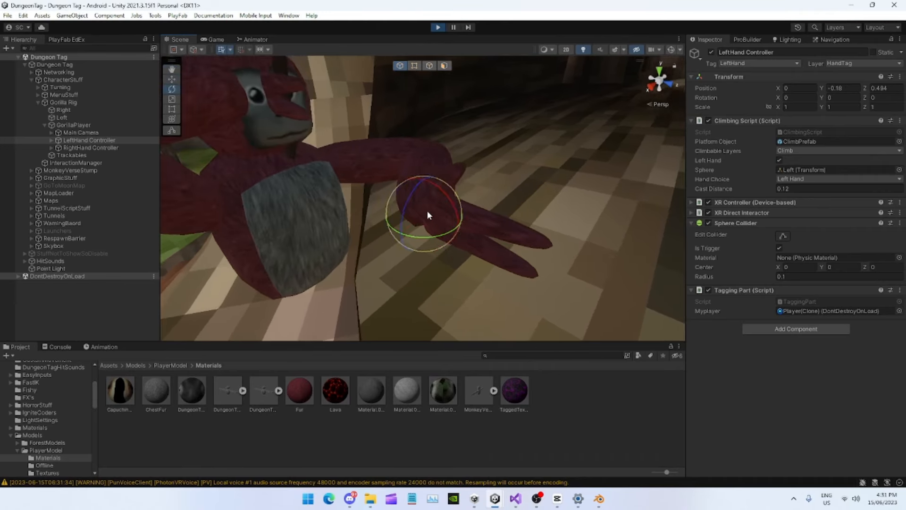
pyautogui.moveTo(427, 210); pyautogui.dragTo(504, 169)
pyautogui.hotkey('ctrl', 'z')
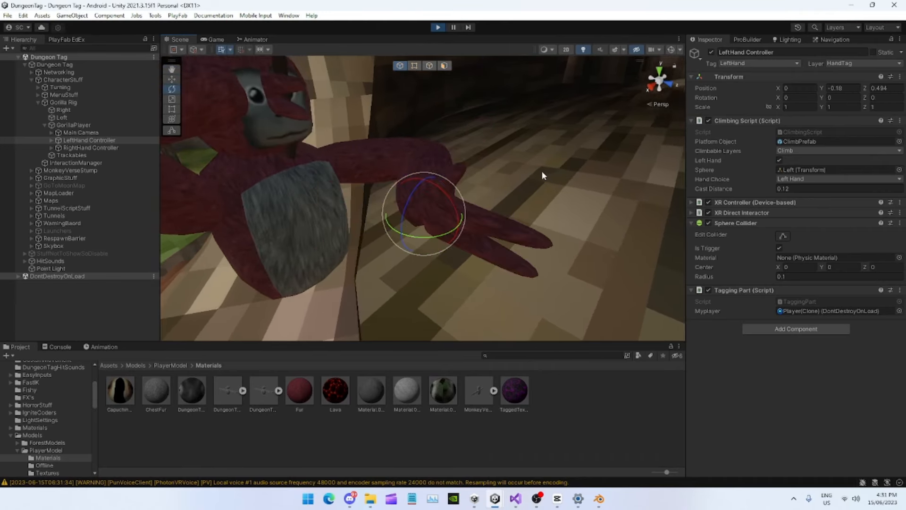
pyautogui.press('w')
pyautogui.click(438, 27)
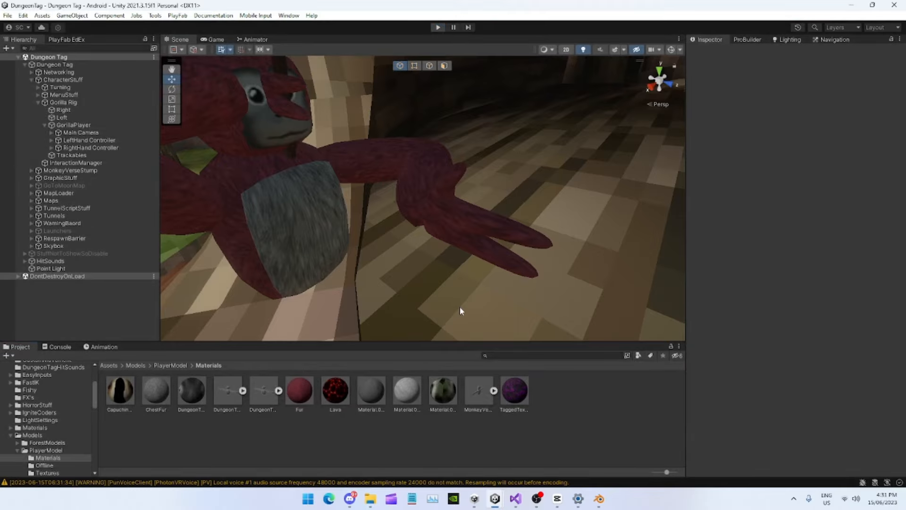
pyautogui.moveTo(547, 242); pyautogui.dragTo(492, 240, button='right')
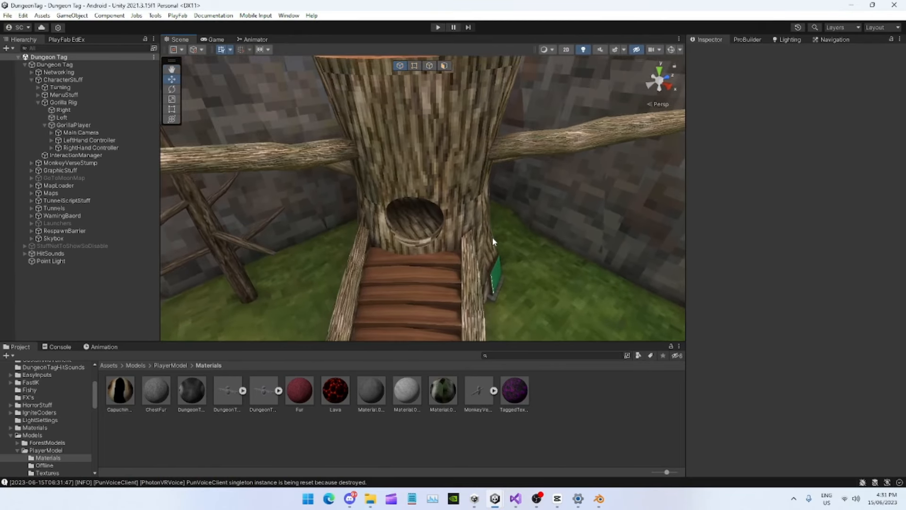